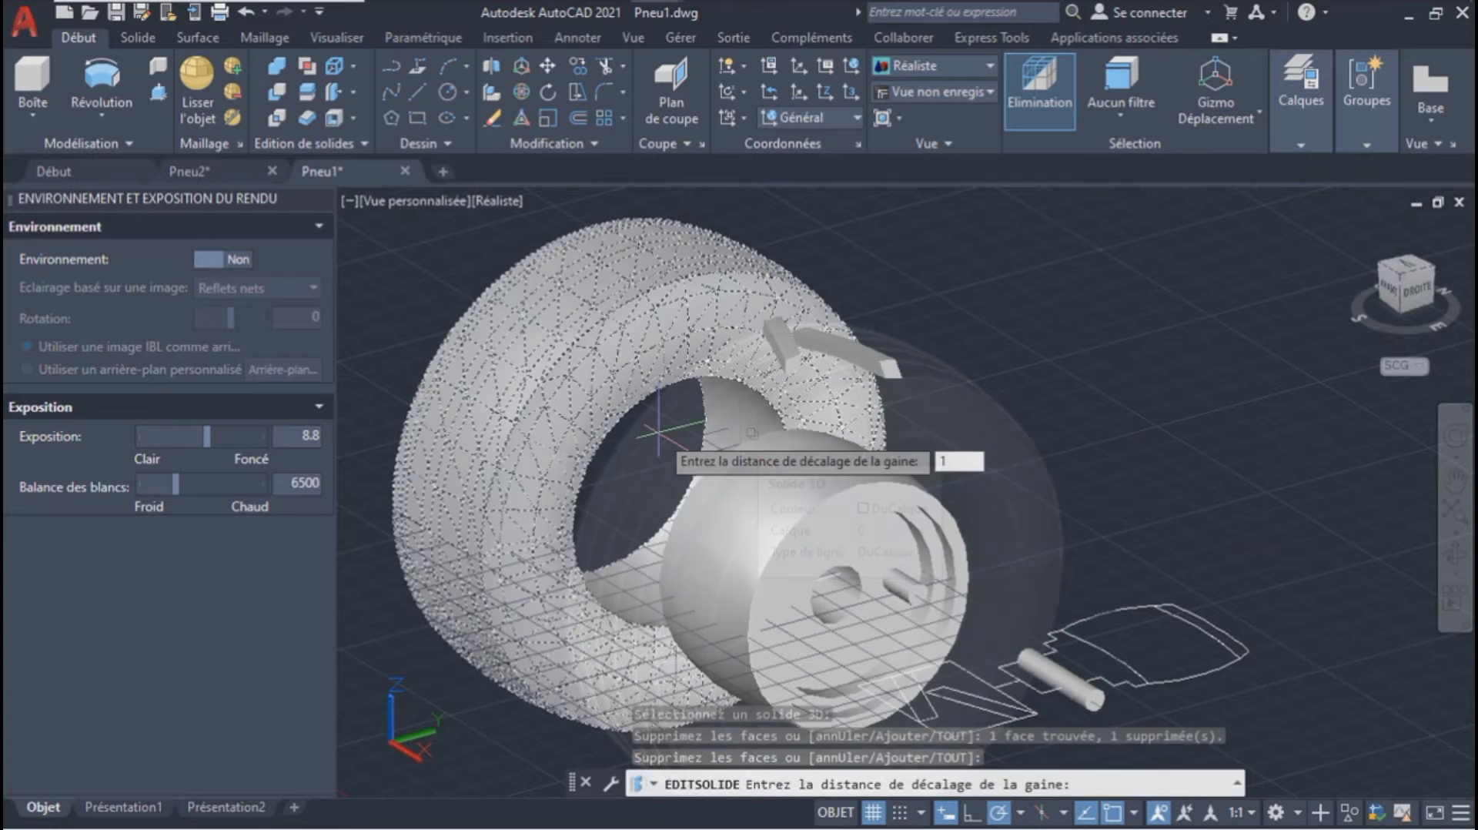
Step: Finish shelling the tyre solid by entering the shell offset distance, and end solid editing
{"action": "type", "text": "5"}
{"action": "key", "text": "Return"}
{"action": "key", "text": "Return"}
{"action": "key", "text": "Return"}
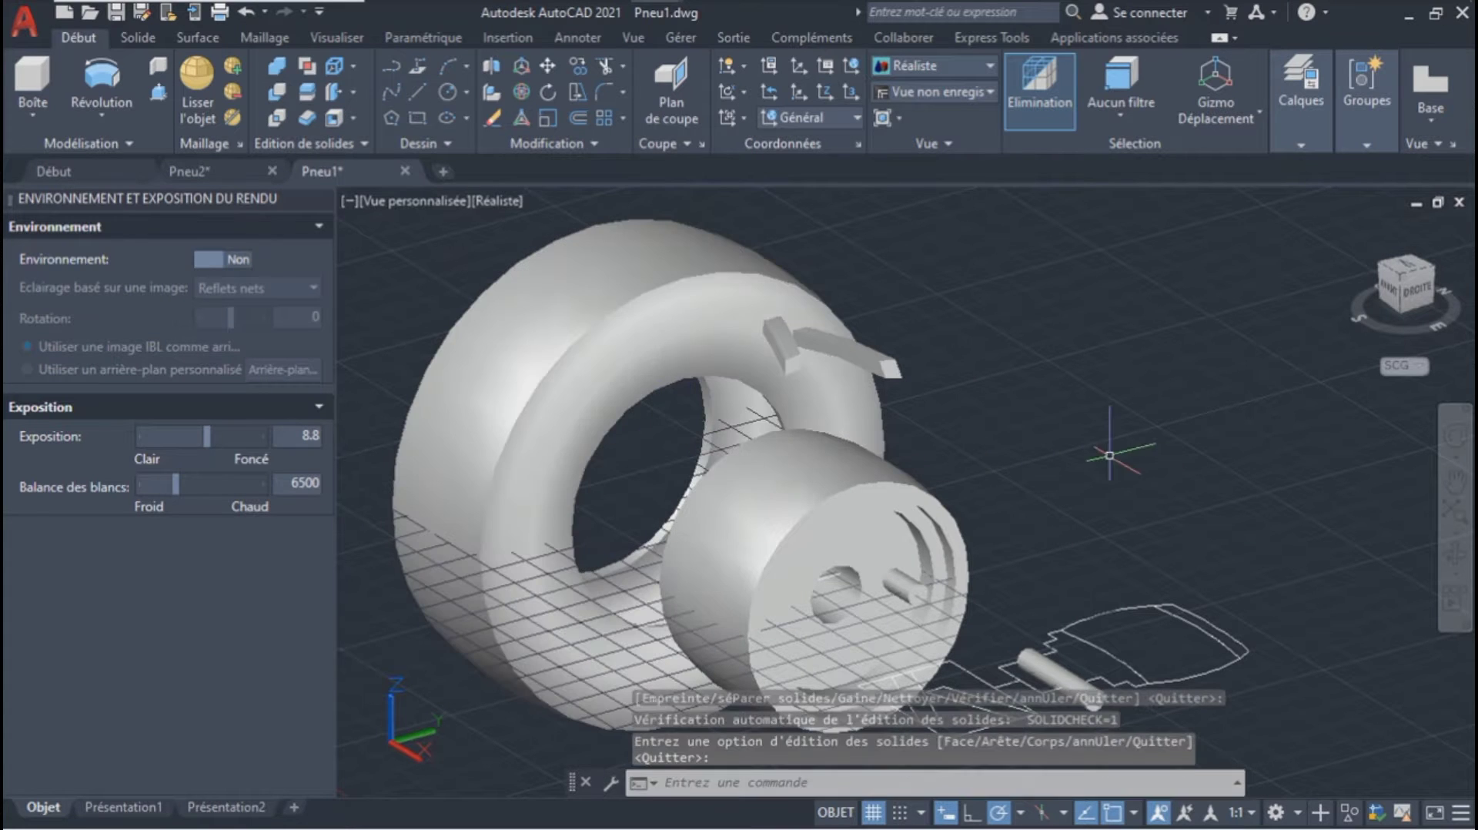
{"action": "middle_click_drag", "start_coordinate": [1348, 531], "coordinate": [1140, 515], "text": "shift"}
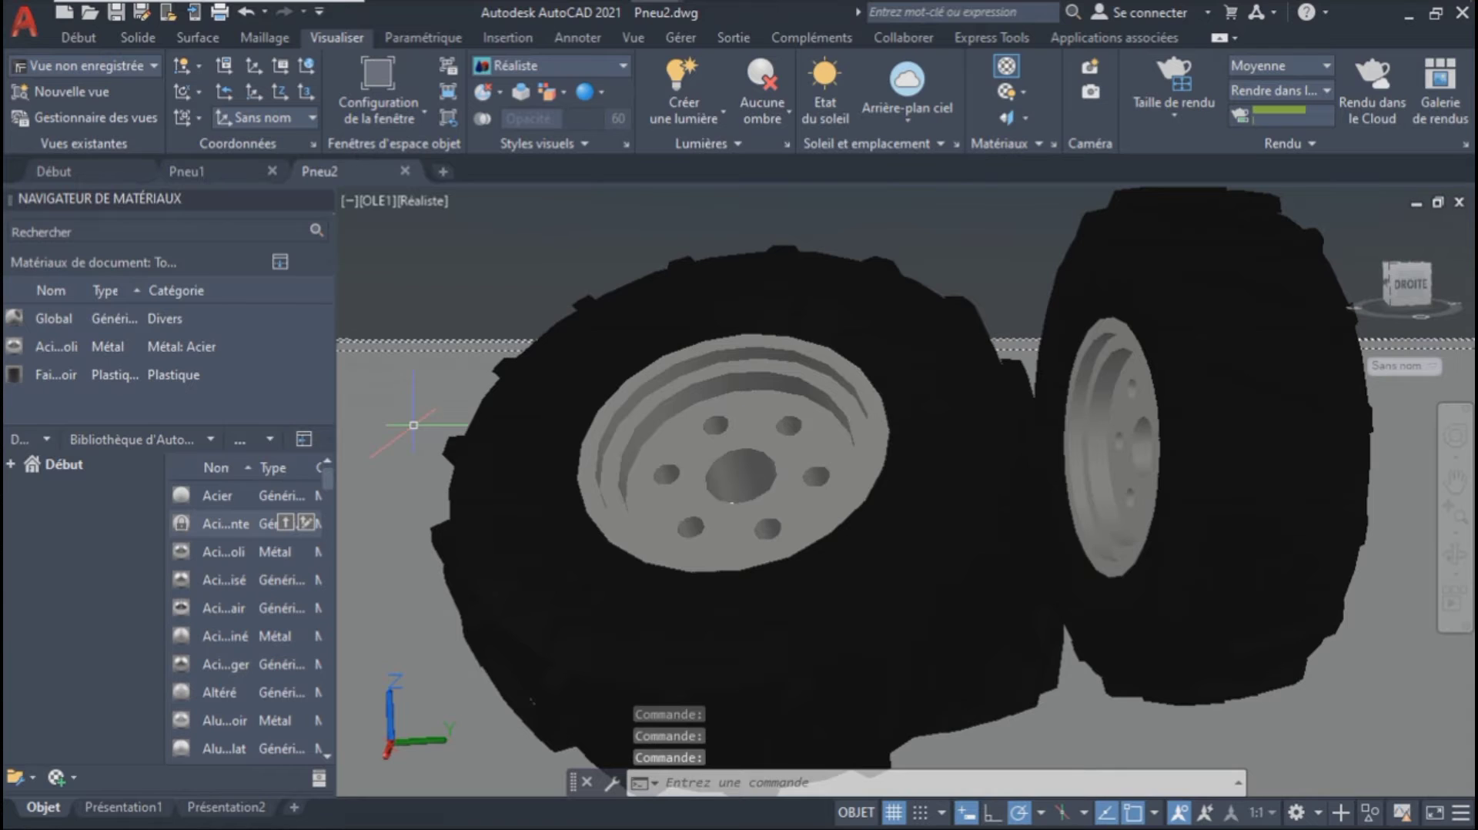
Step: Assign a green smooth plastic from the Autodesk library's Plastique category to the ground surface in the Pneu2 scene
{"action": "left_click", "coordinate": [210, 439]}
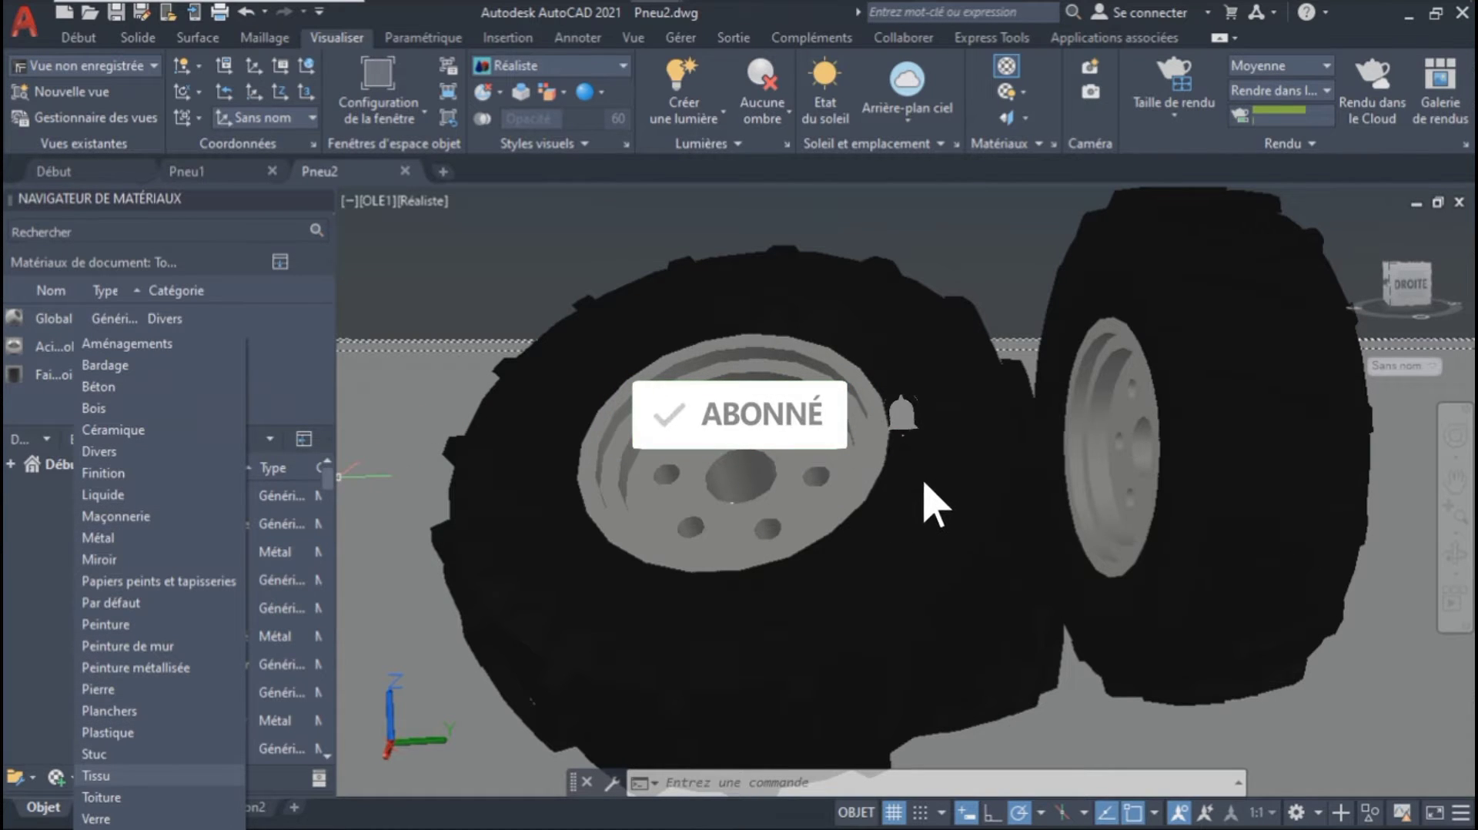
{"action": "key", "text": "Up"}
{"action": "key", "text": "Up"}
{"action": "key", "text": "Return"}
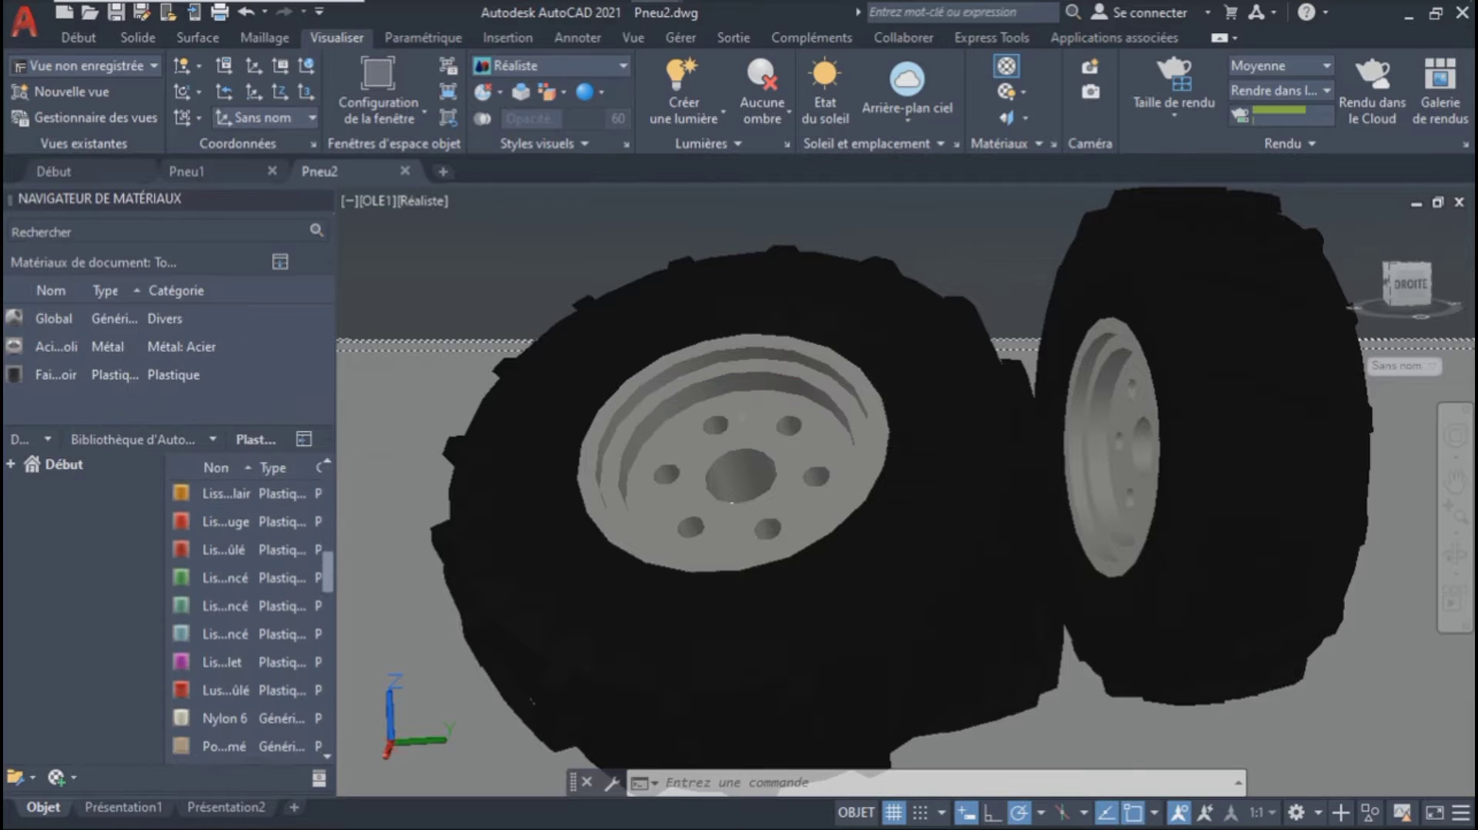
{"action": "scroll", "coordinate": [246, 616], "scroll_direction": "down", "scroll_amount": 1}
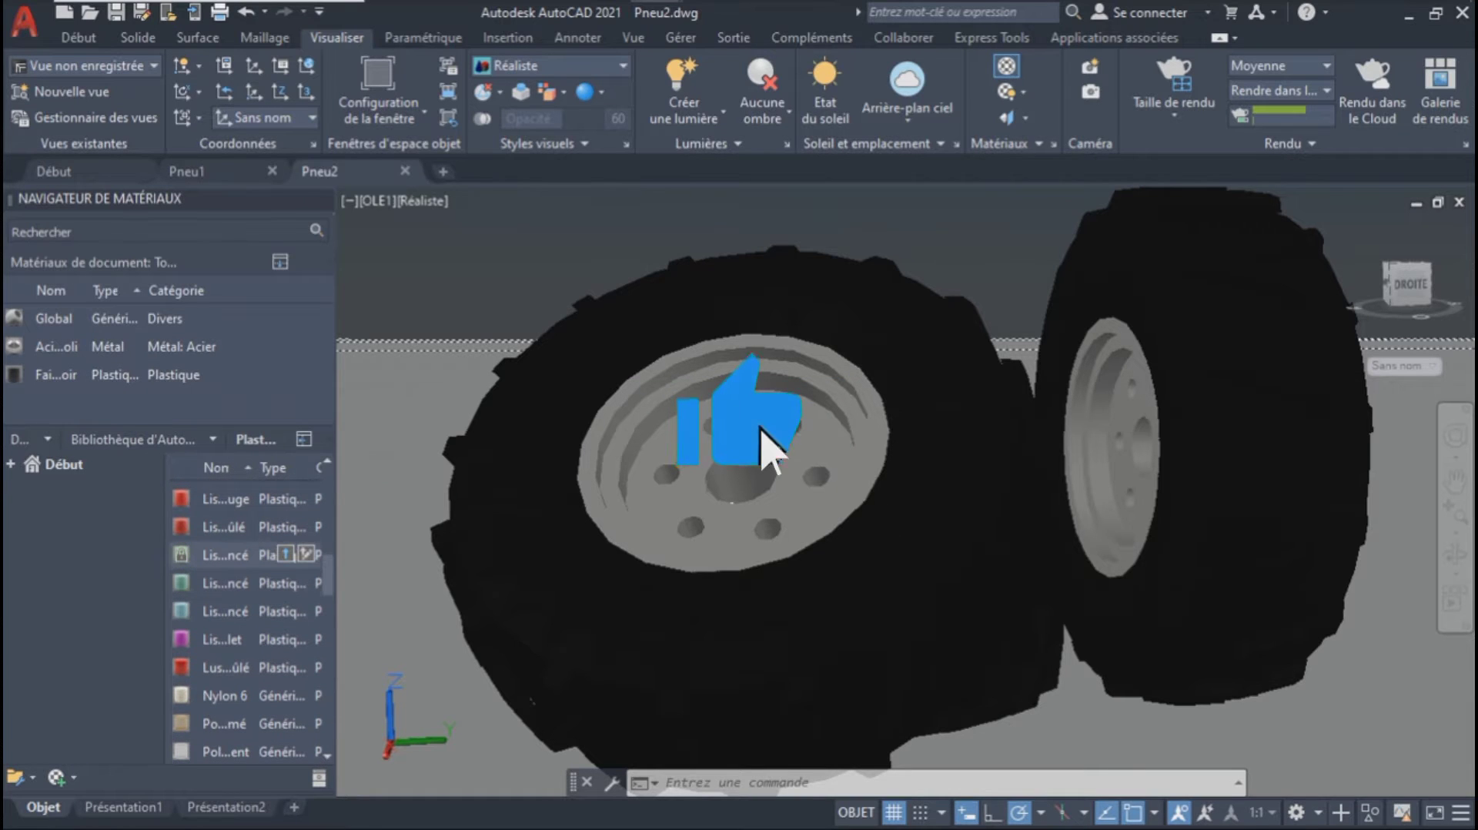
{"action": "left_click", "coordinate": [285, 554]}
Step: Render the wheel scene with the RENDU command
{"action": "type", "text": "RENDU"}
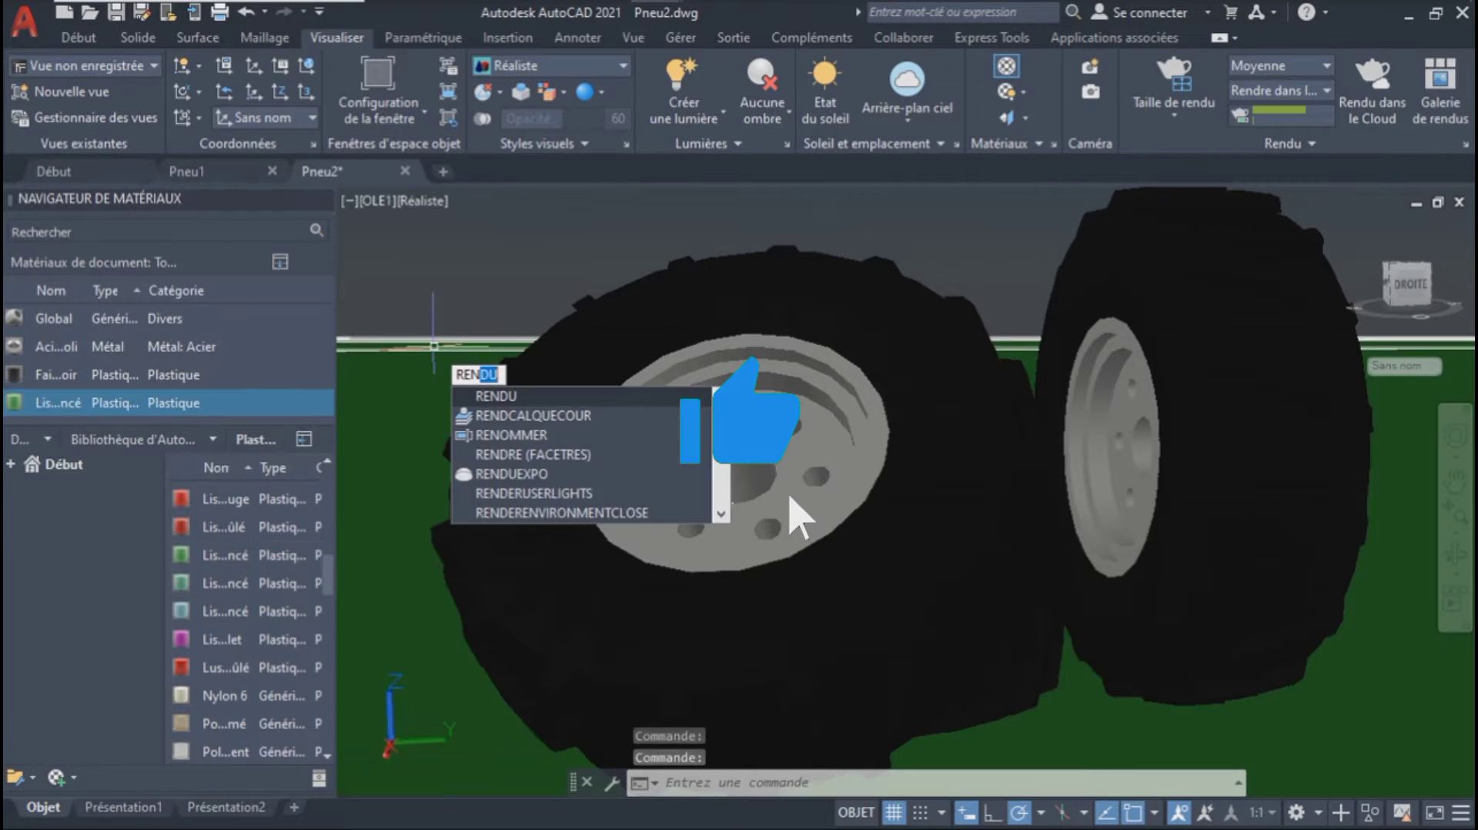
{"action": "key", "text": "Return"}
{"action": "key", "text": "Escape"}
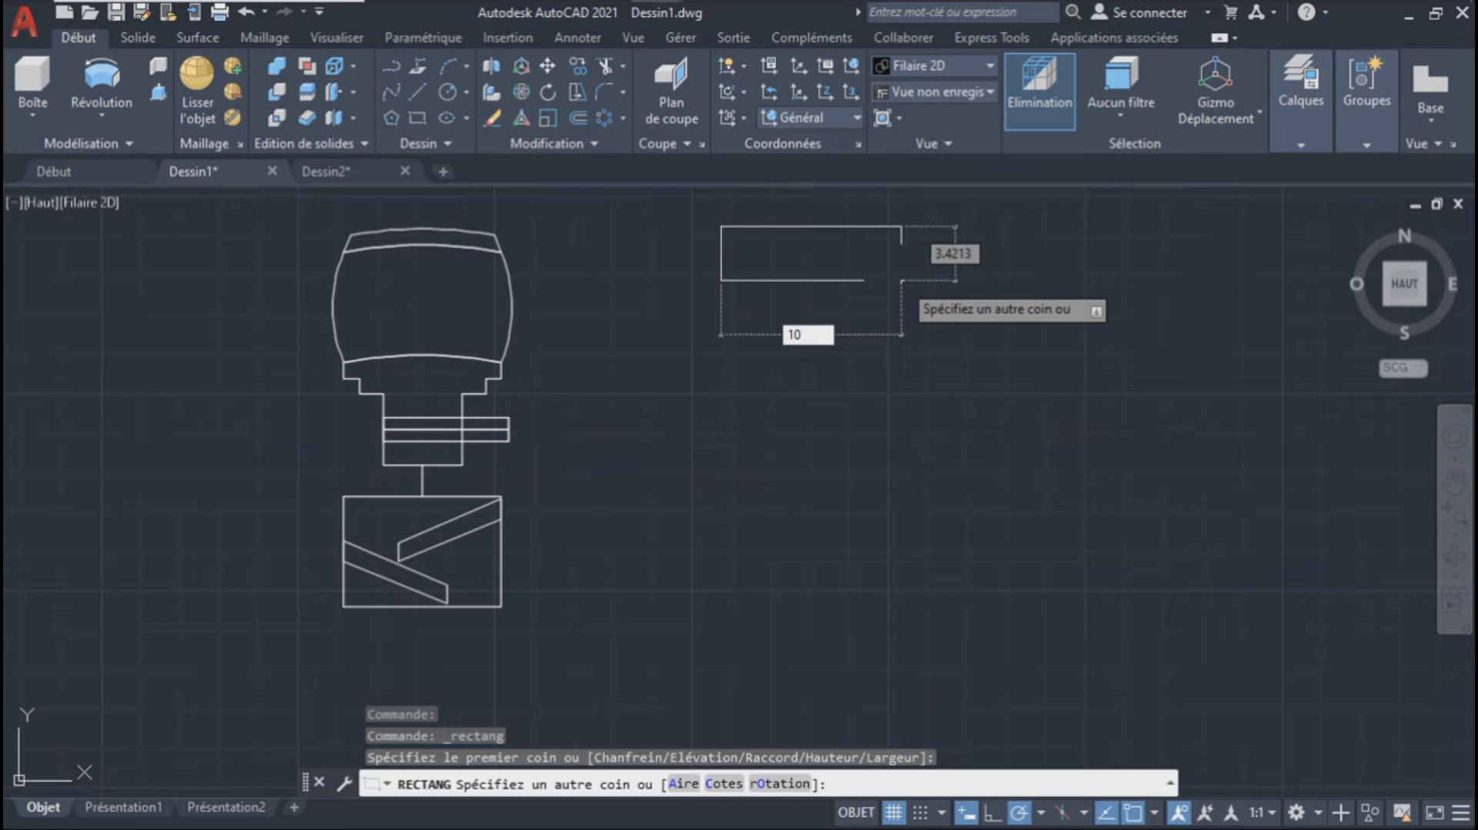
Step: Draw a rectangle 10 wide by 0.5 high beside the reference tyre profile in Dessin1
{"action": "key", "text": "Tab"}
{"action": "type", "text": "0"}
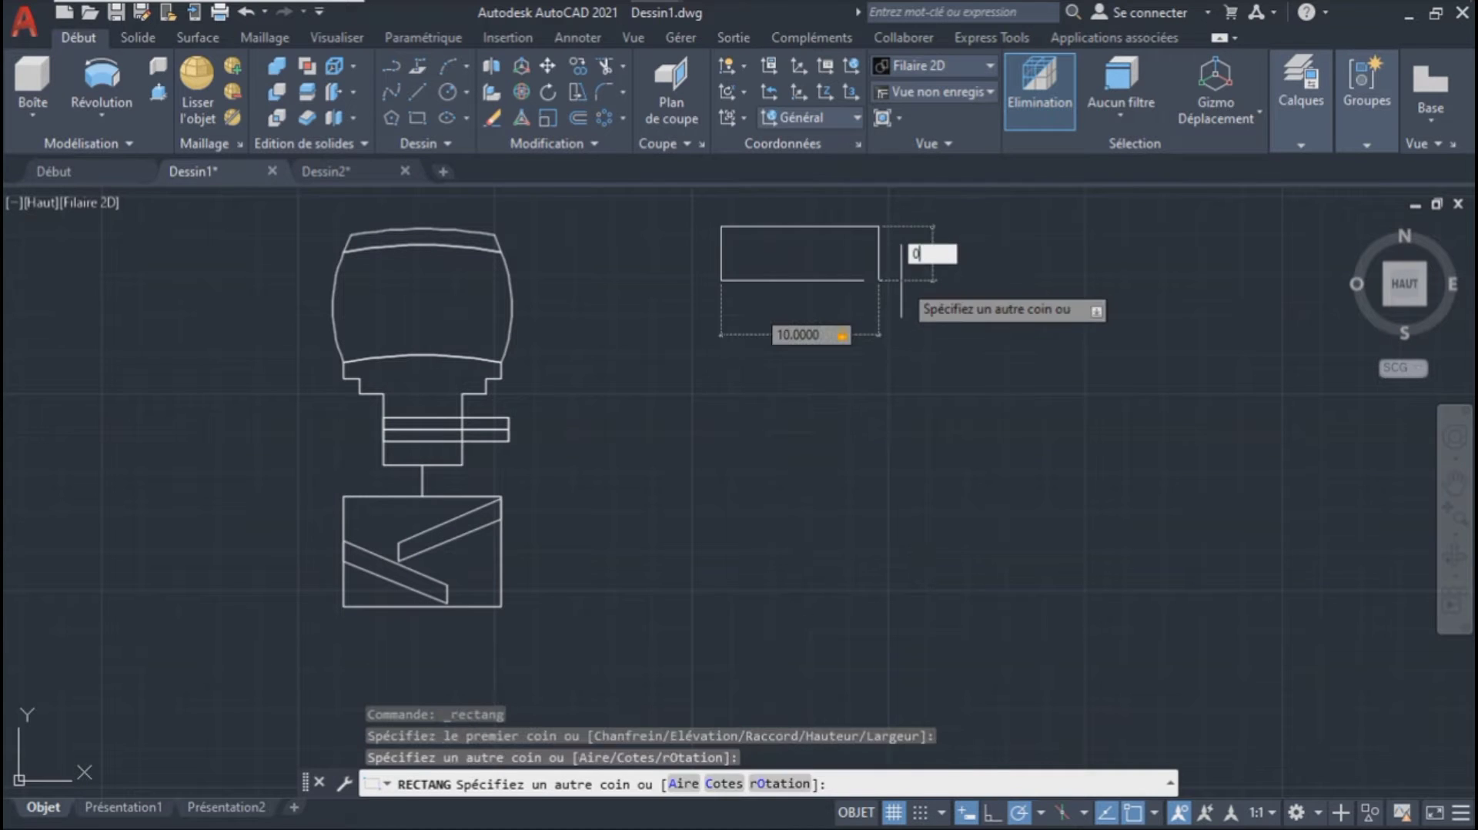
{"action": "type", "text": ".5"}
{"action": "key", "text": "Return"}
Step: Draw a three-point arc from the rectangle's lower-left corner through its top midpoint to its lower-right corner
{"action": "left_click", "coordinate": [447, 65]}
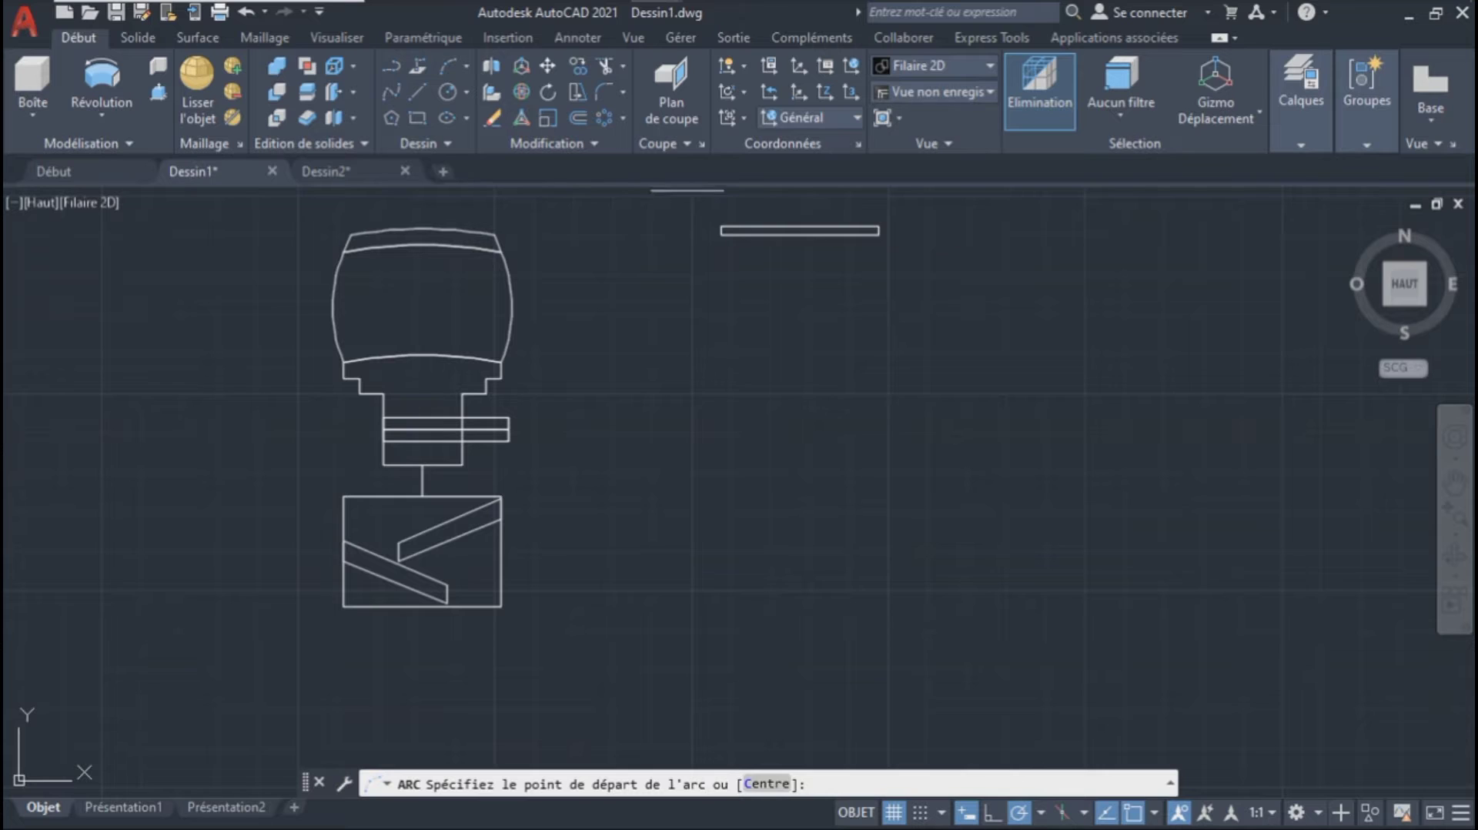
{"action": "left_click", "coordinate": [721, 230]}
{"action": "left_click", "coordinate": [801, 229]}
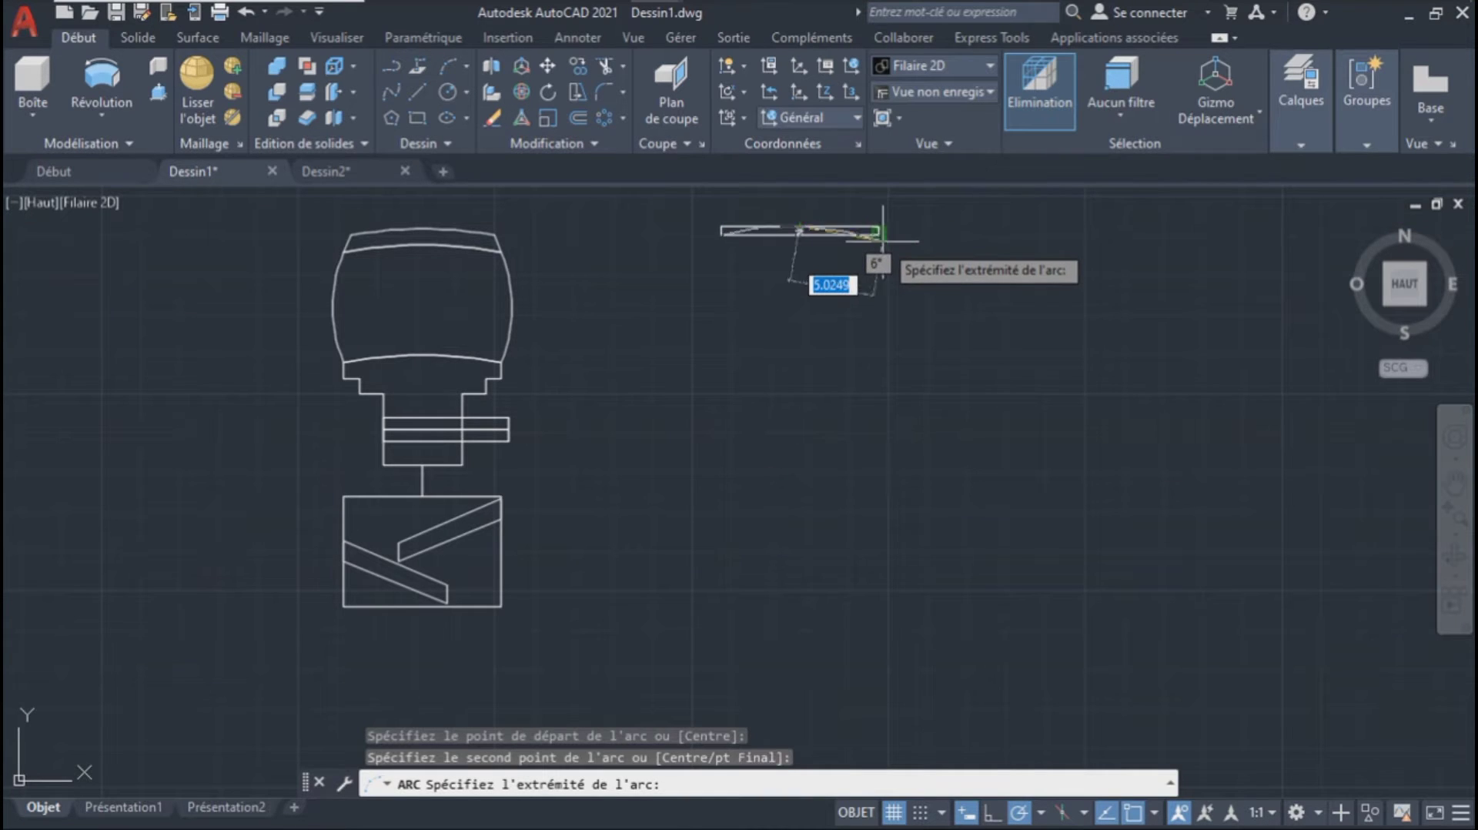
{"action": "left_click", "coordinate": [882, 234]}
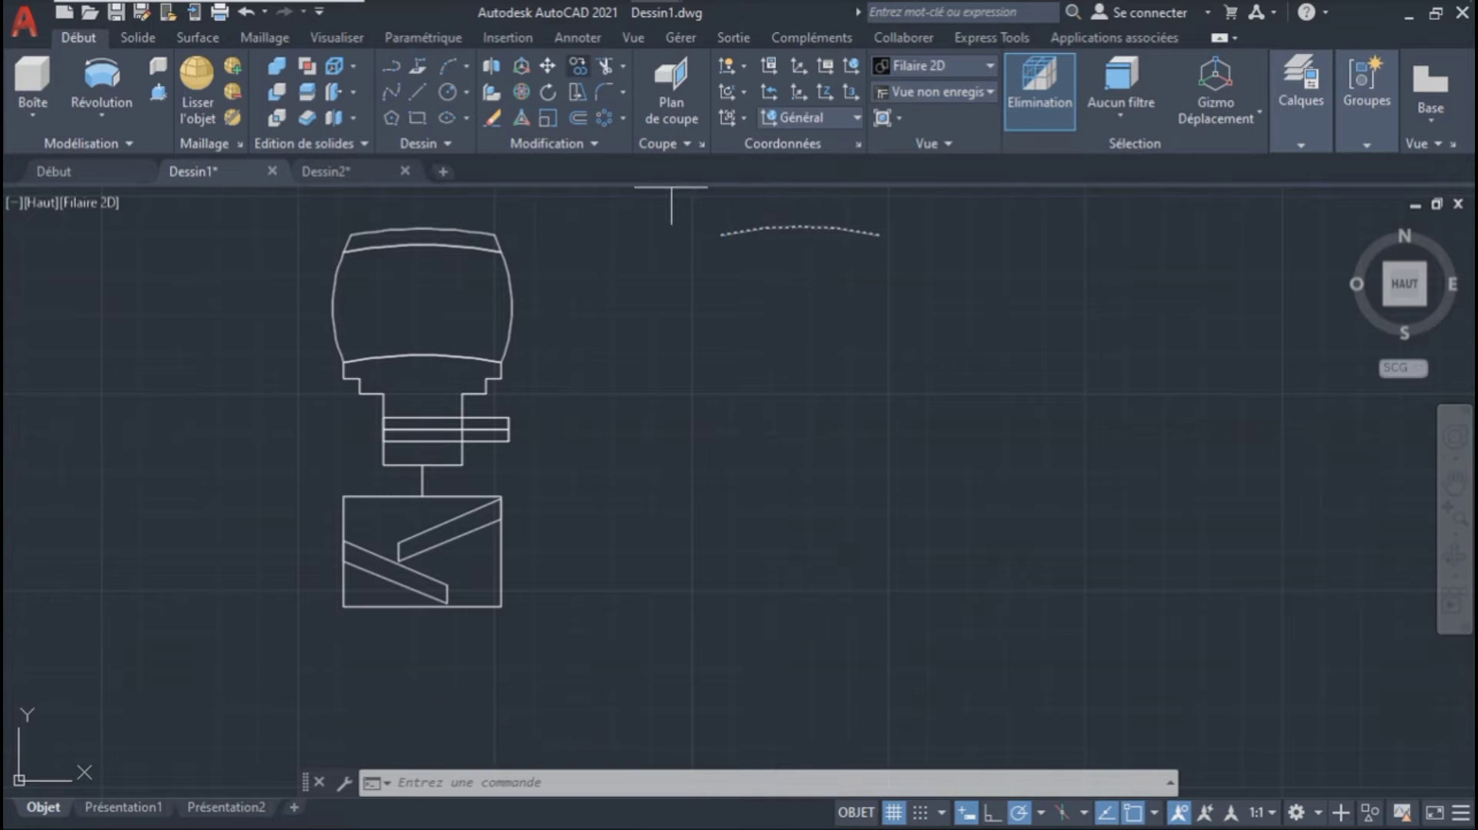
Step: Copy the arc straight down twice, at distances of 1 and 8 units from the original
{"action": "type", "text": "co"}
{"action": "key", "text": "Return"}
{"action": "left_click", "coordinate": [633, 215]}
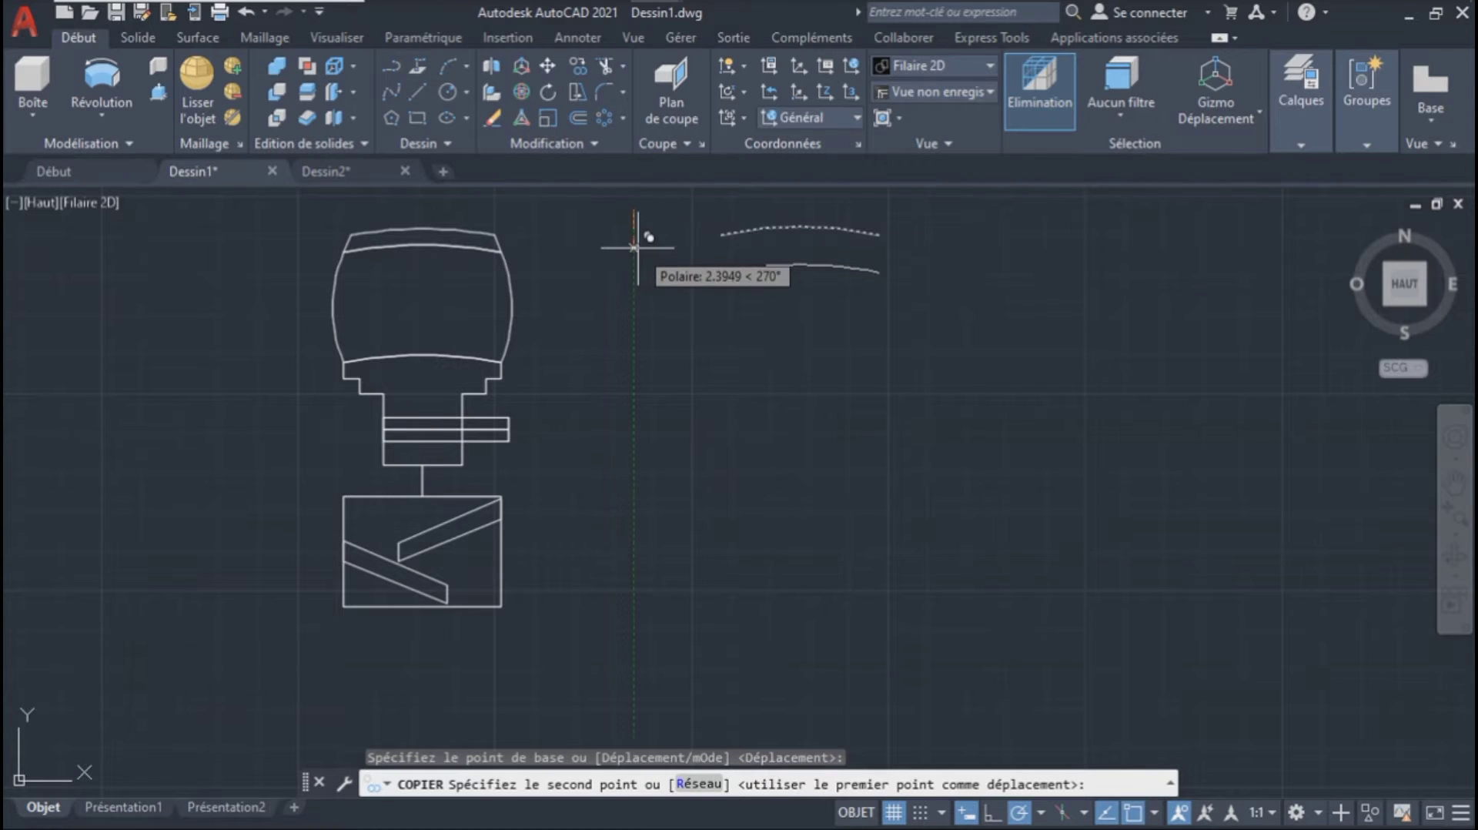
{"action": "type", "text": "1"}
{"action": "key", "text": "Return"}
{"action": "type", "text": "8"}
{"action": "key", "text": "Return"}
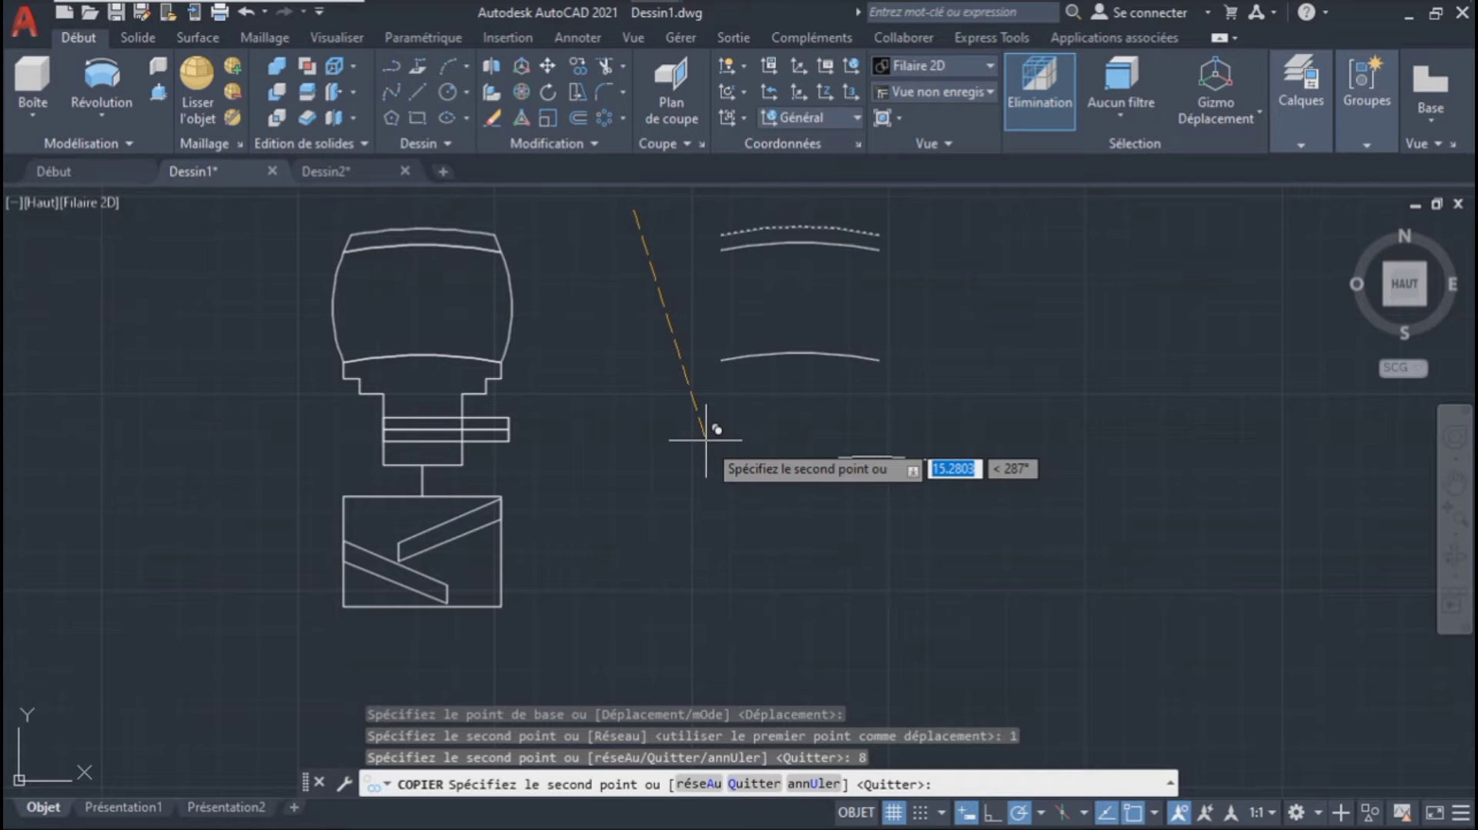
{"action": "key", "text": "Return"}
Step: Draw a start-end-angle arc of 45° joining the left ends of the middle and lower arcs, bulging outward
{"action": "type", "text": "l"}
{"action": "key", "text": "Return"}
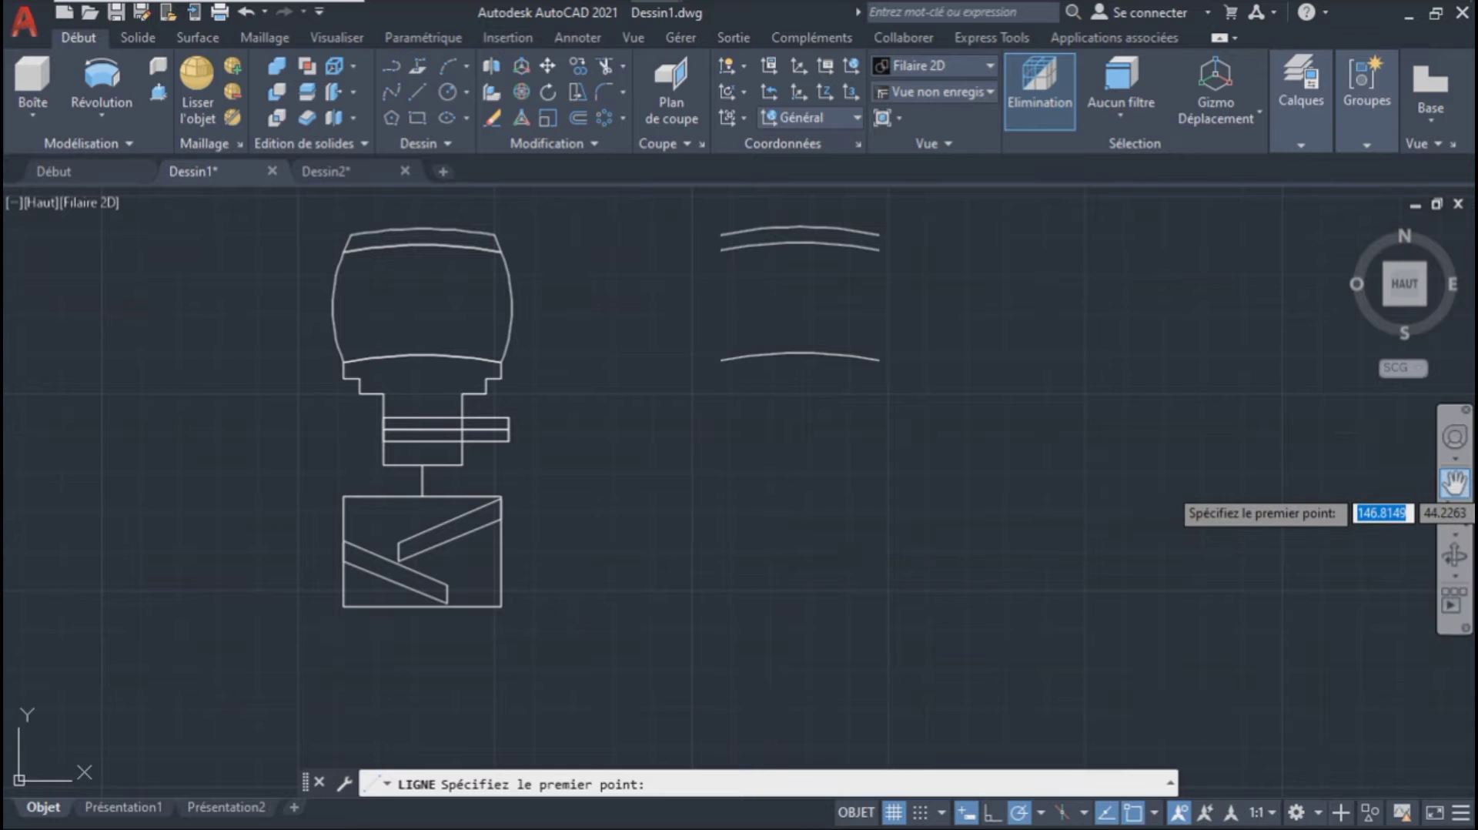
{"action": "left_click", "coordinate": [1455, 483]}
{"action": "left_click", "coordinate": [466, 66]}
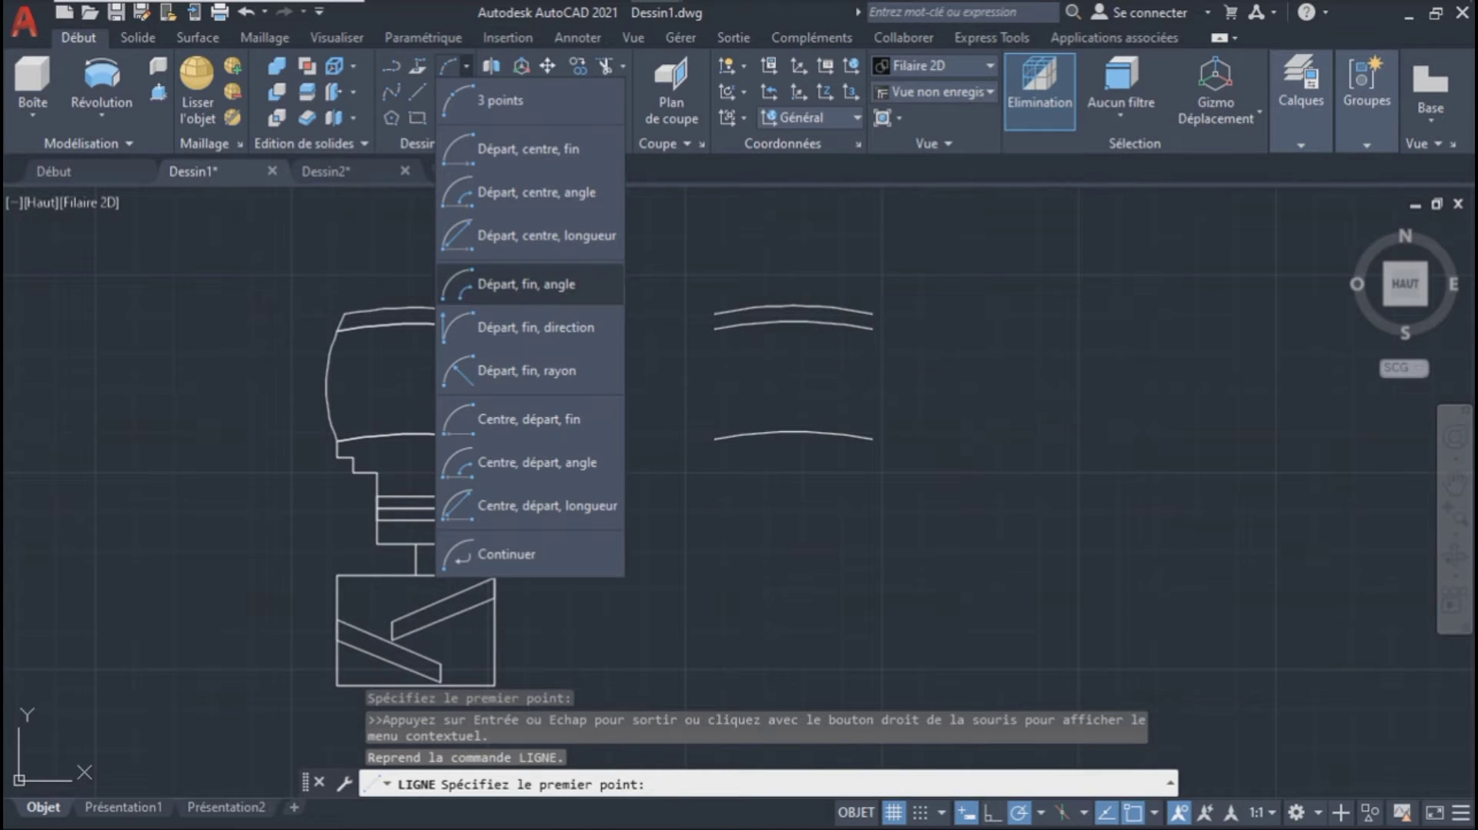
{"action": "left_click", "coordinate": [525, 285]}
{"action": "left_click", "coordinate": [716, 439]}
{"action": "left_click", "coordinate": [714, 329]}
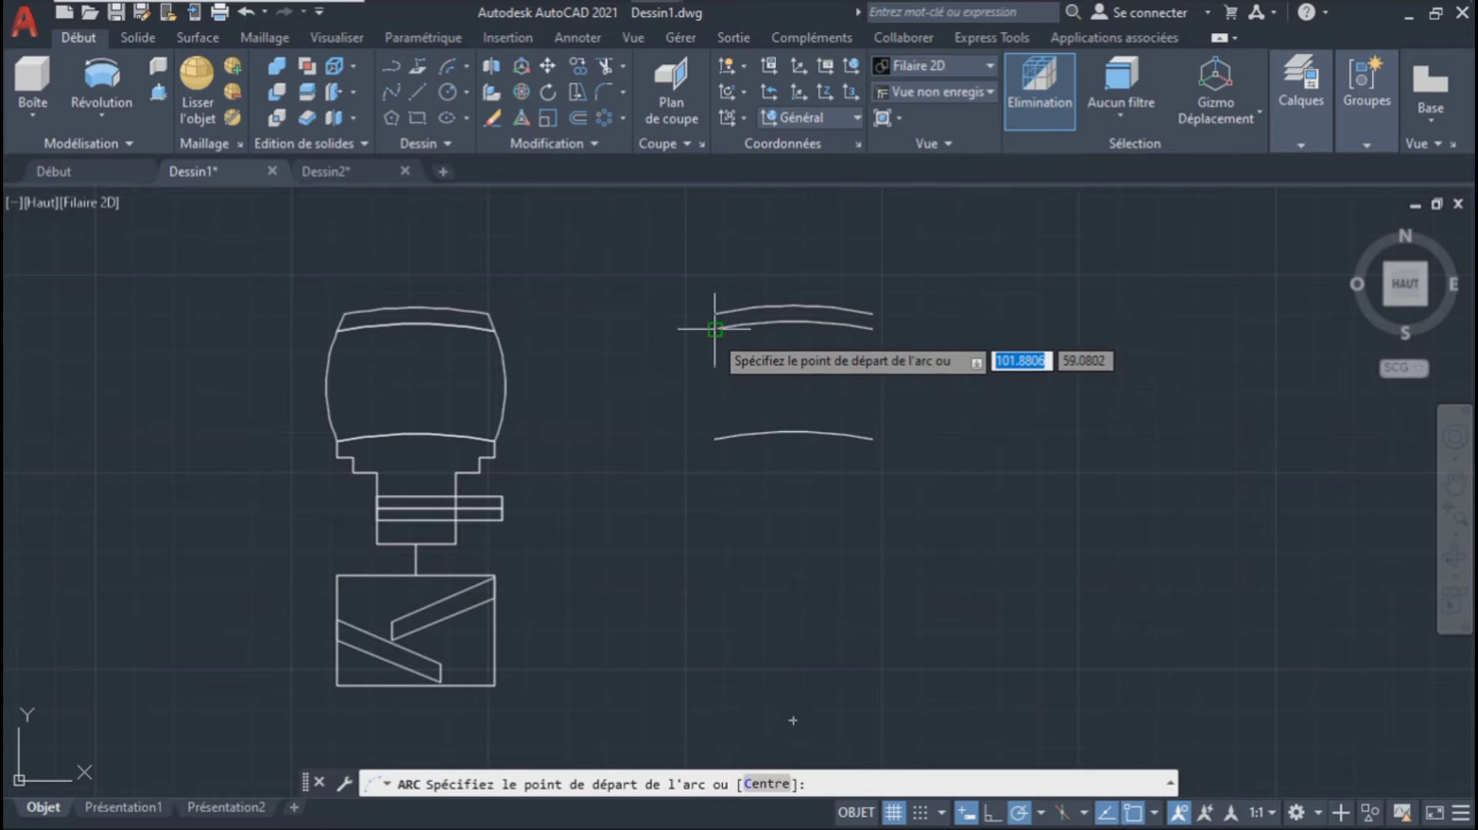
{"action": "left_click", "coordinate": [715, 329]}
{"action": "left_click", "coordinate": [714, 439]}
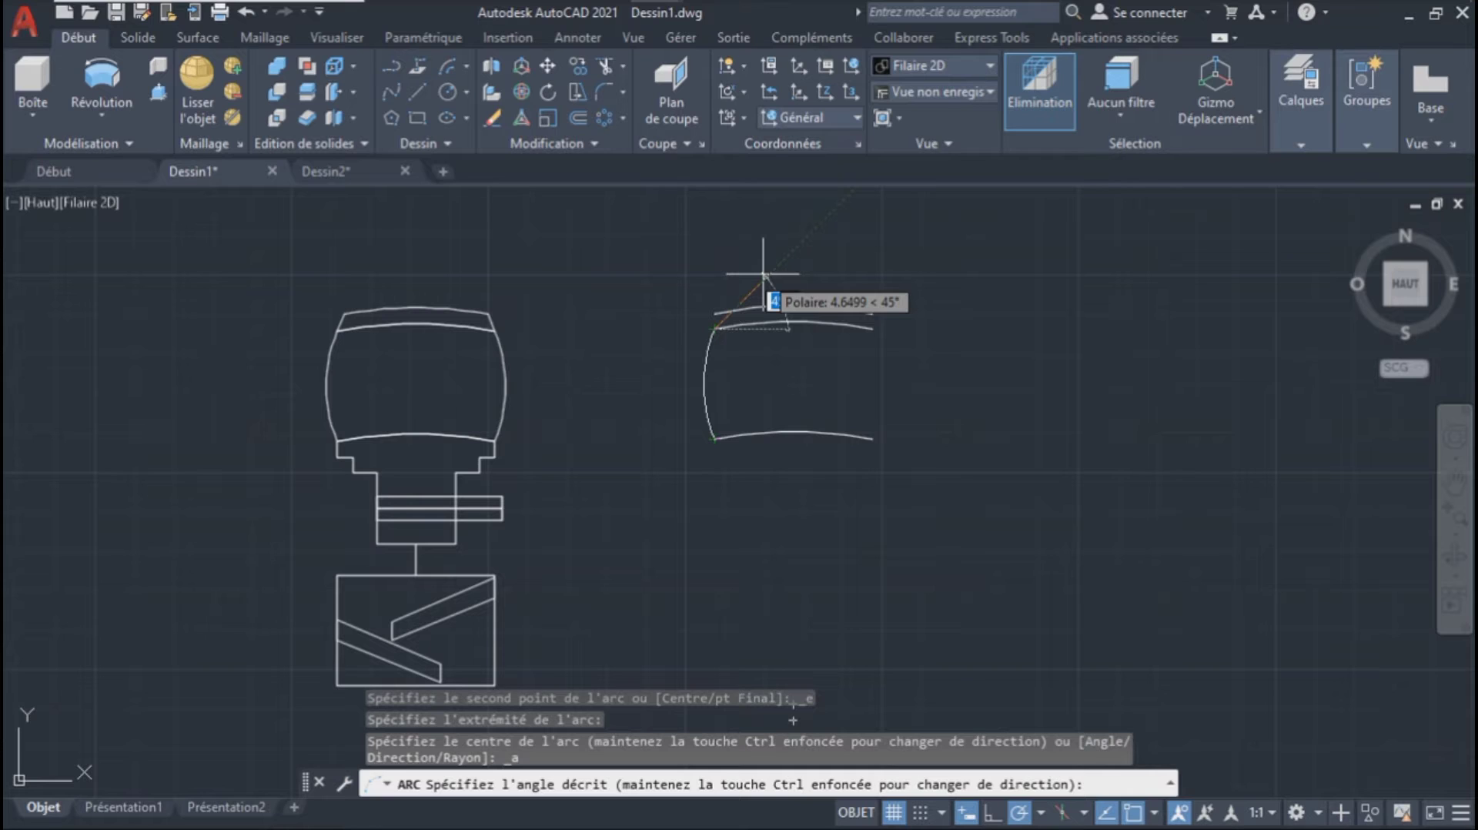
{"action": "left_click", "coordinate": [764, 273]}
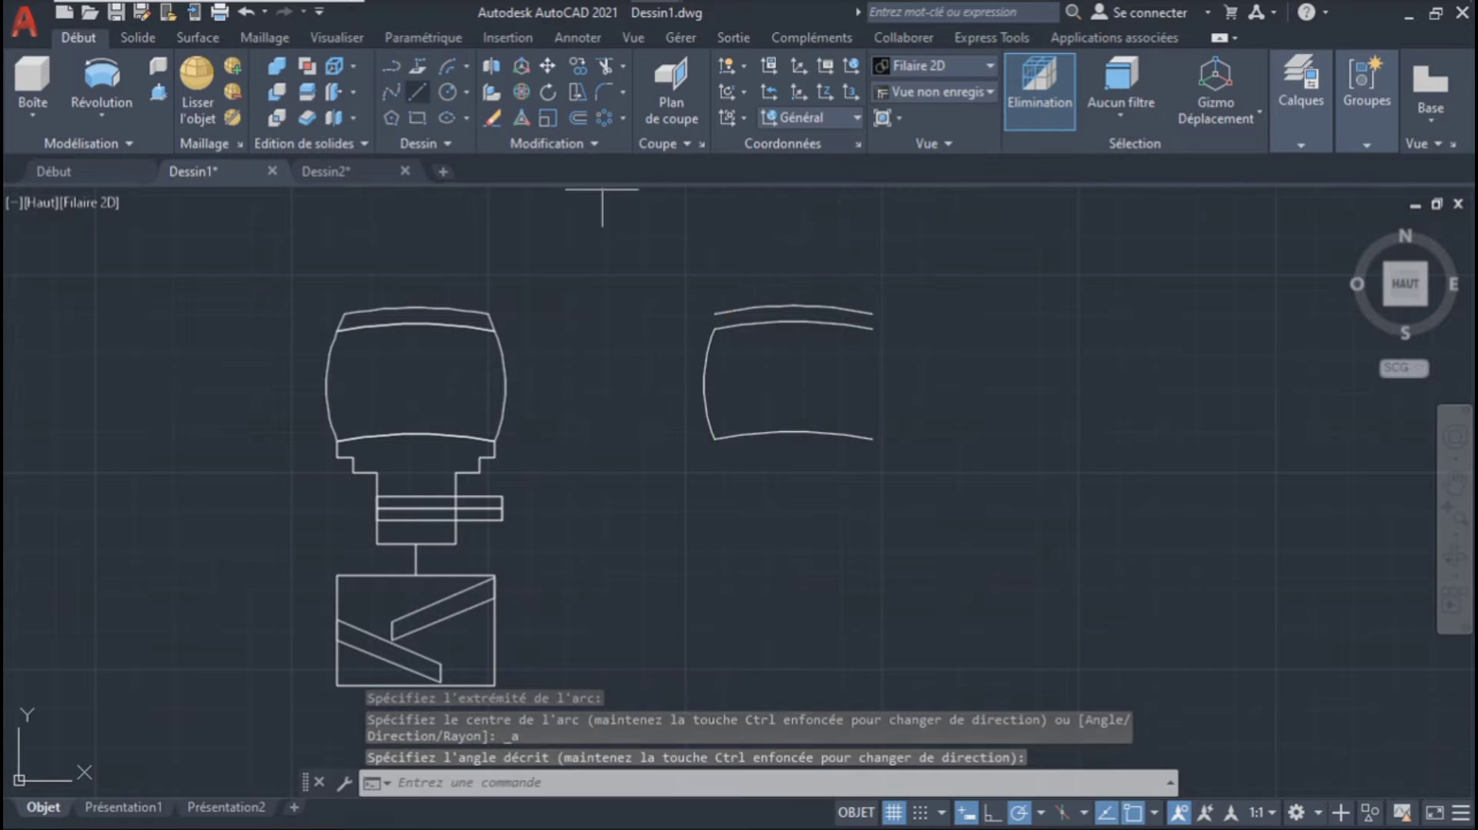
Step: Draw a line from the side arc's upper end, slanting up and inward past the top arc
{"action": "left_click", "coordinate": [716, 329]}
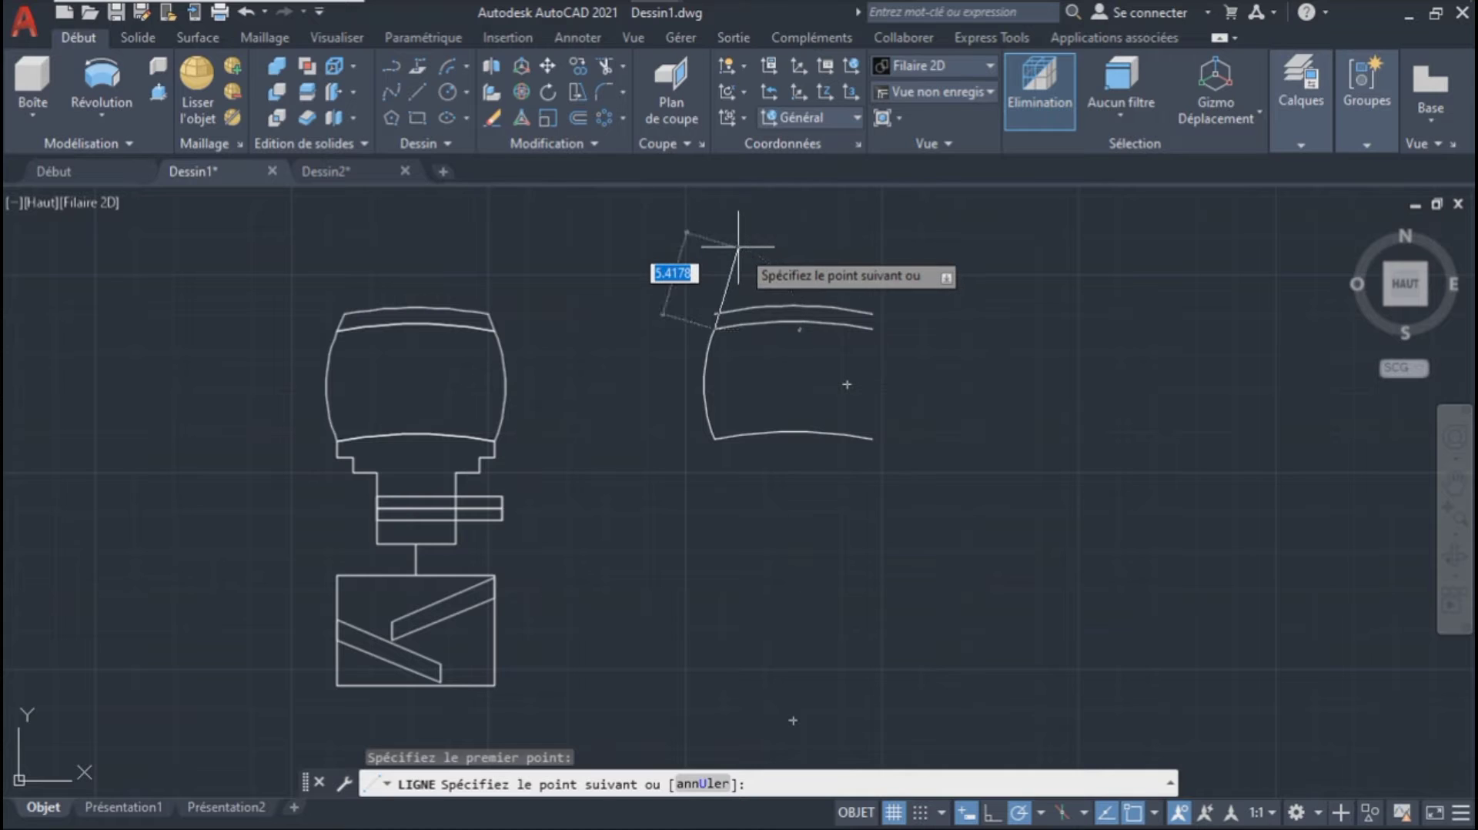
{"action": "left_click", "coordinate": [759, 251]}
{"action": "key", "text": "Return"}
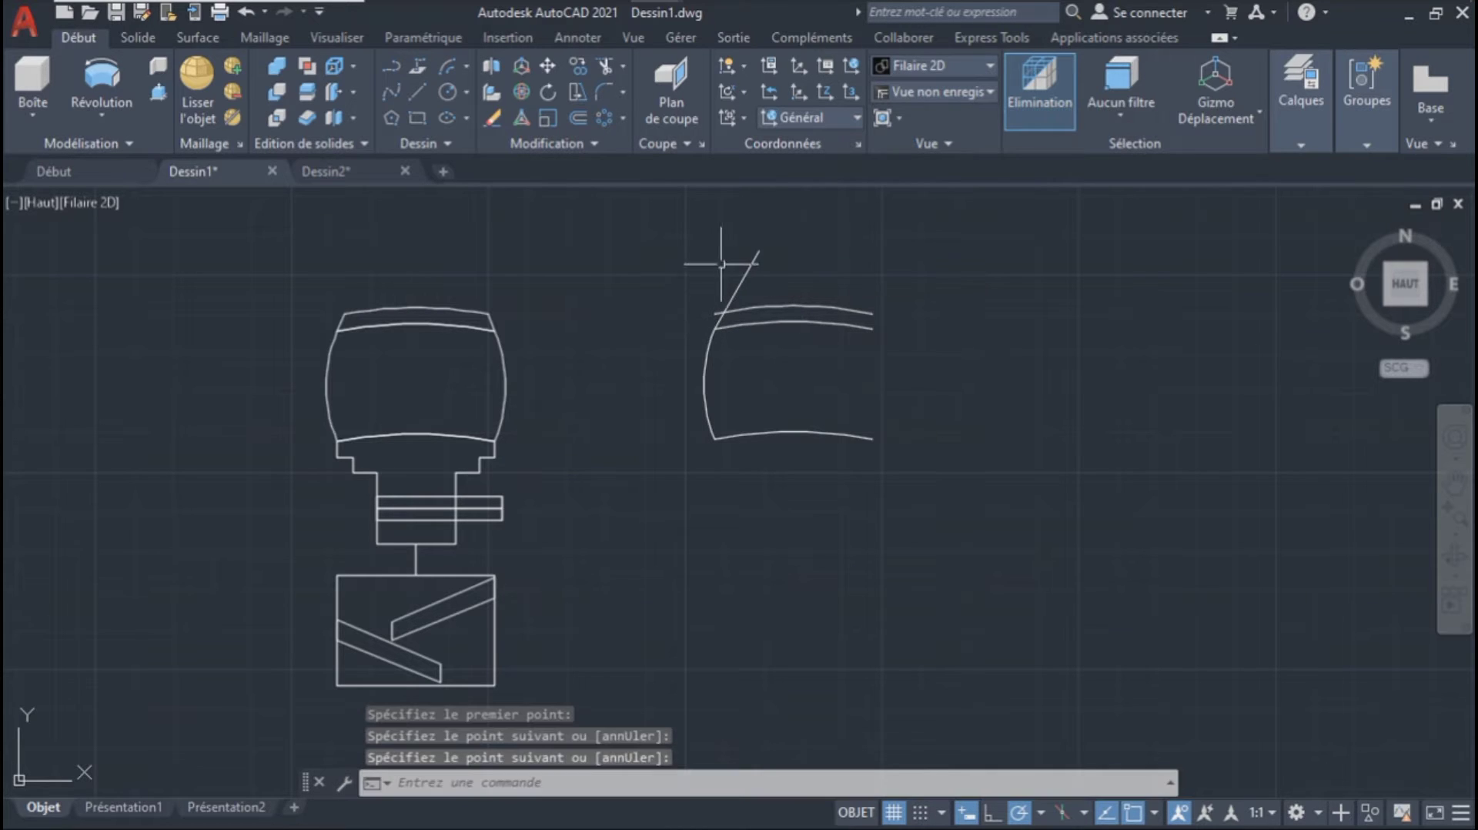
Step: Mirror the slanted line and side arc about the vertical axis through the arcs' midpoints, keeping the originals
{"action": "left_click", "coordinate": [746, 272]}
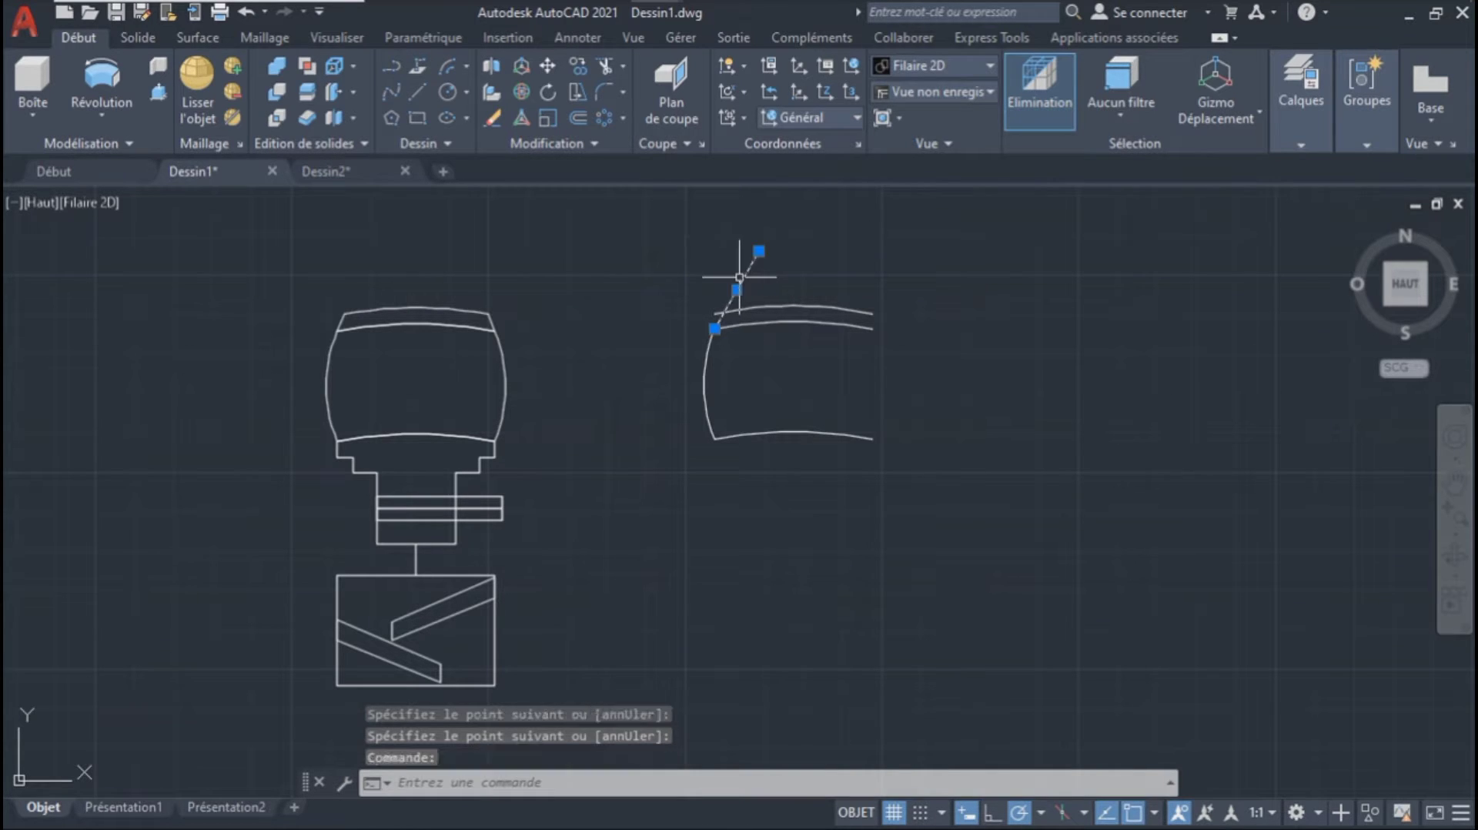
{"action": "left_click", "coordinate": [708, 357]}
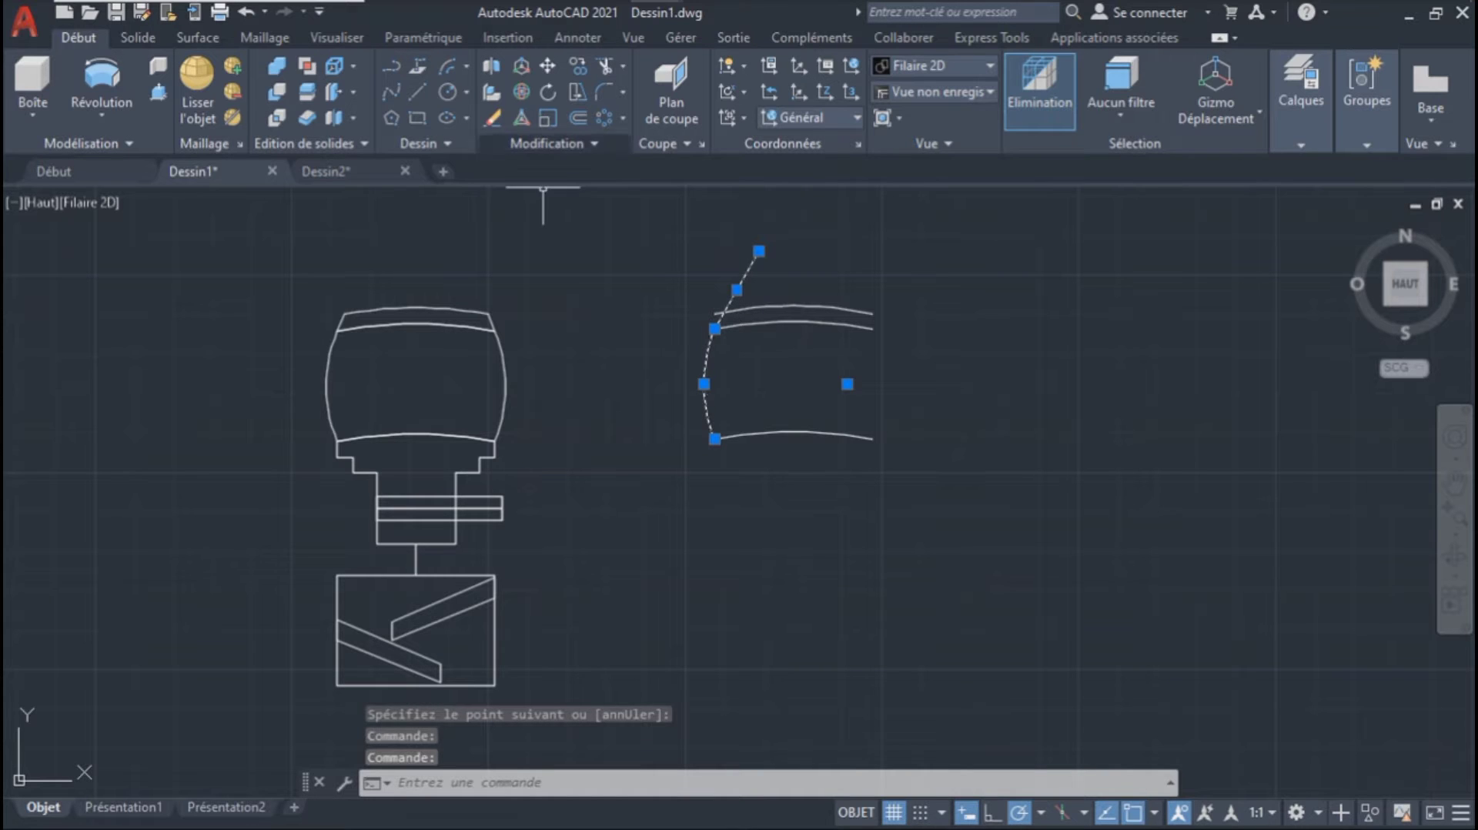
{"action": "left_click", "coordinate": [554, 143]}
{"action": "left_click", "coordinate": [602, 170]}
{"action": "left_click", "coordinate": [794, 308]}
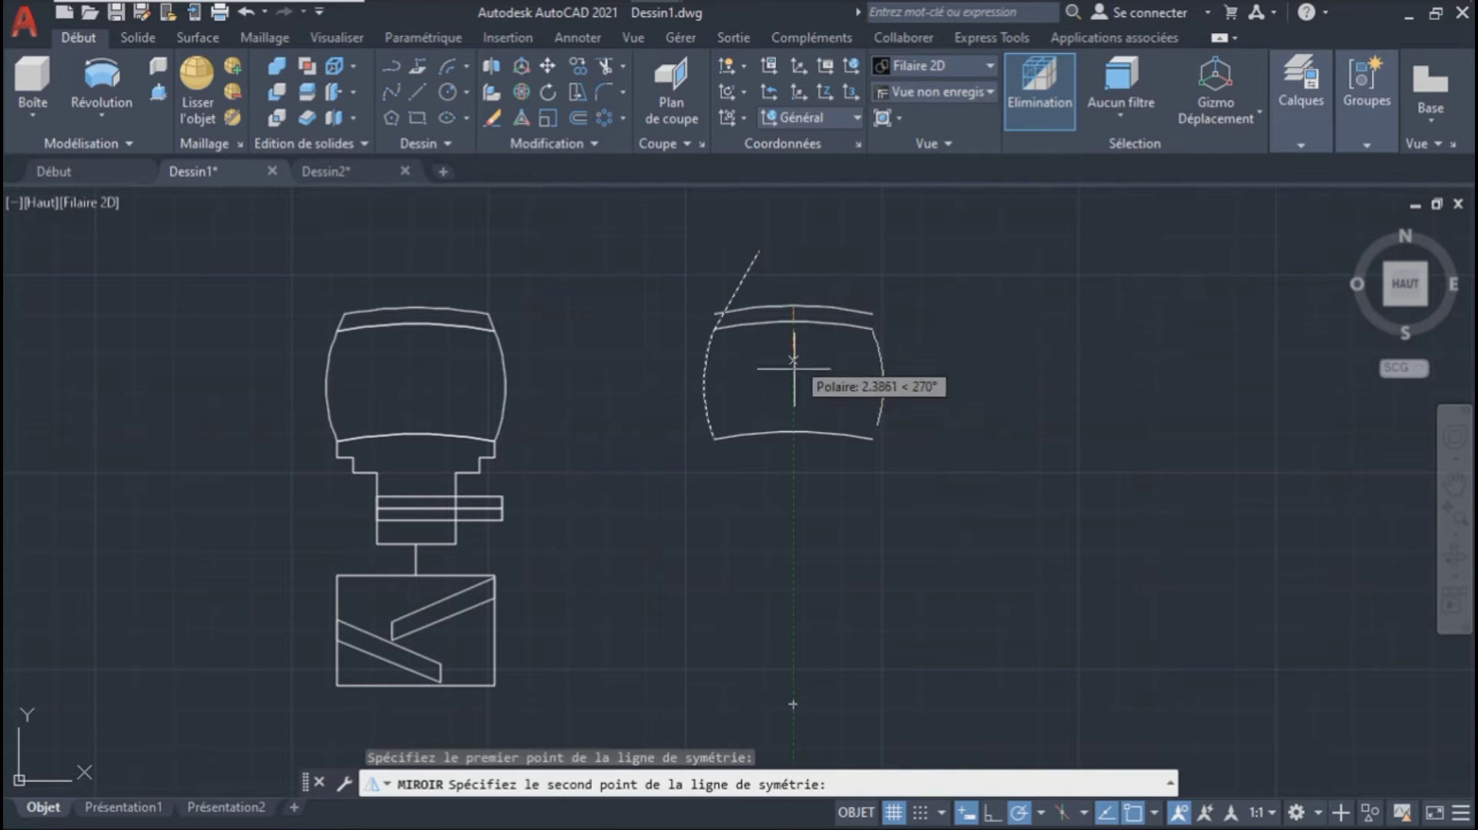
{"action": "left_click", "coordinate": [794, 431]}
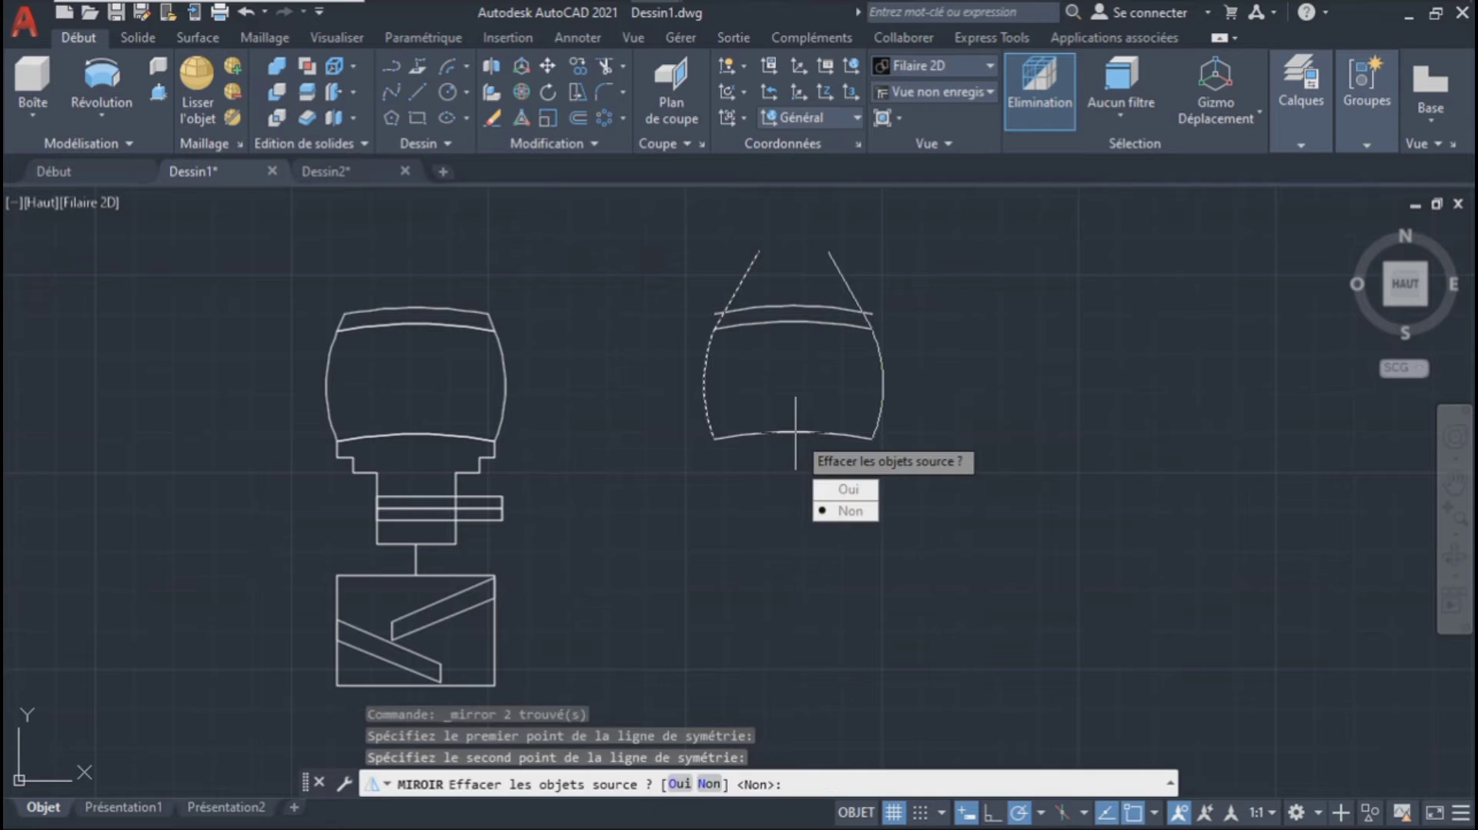
{"action": "key", "text": "Return"}
Step: Create closed boundary polylines from the thin upper band and the main tyre body with the Contour command
{"action": "left_click", "coordinate": [418, 143]}
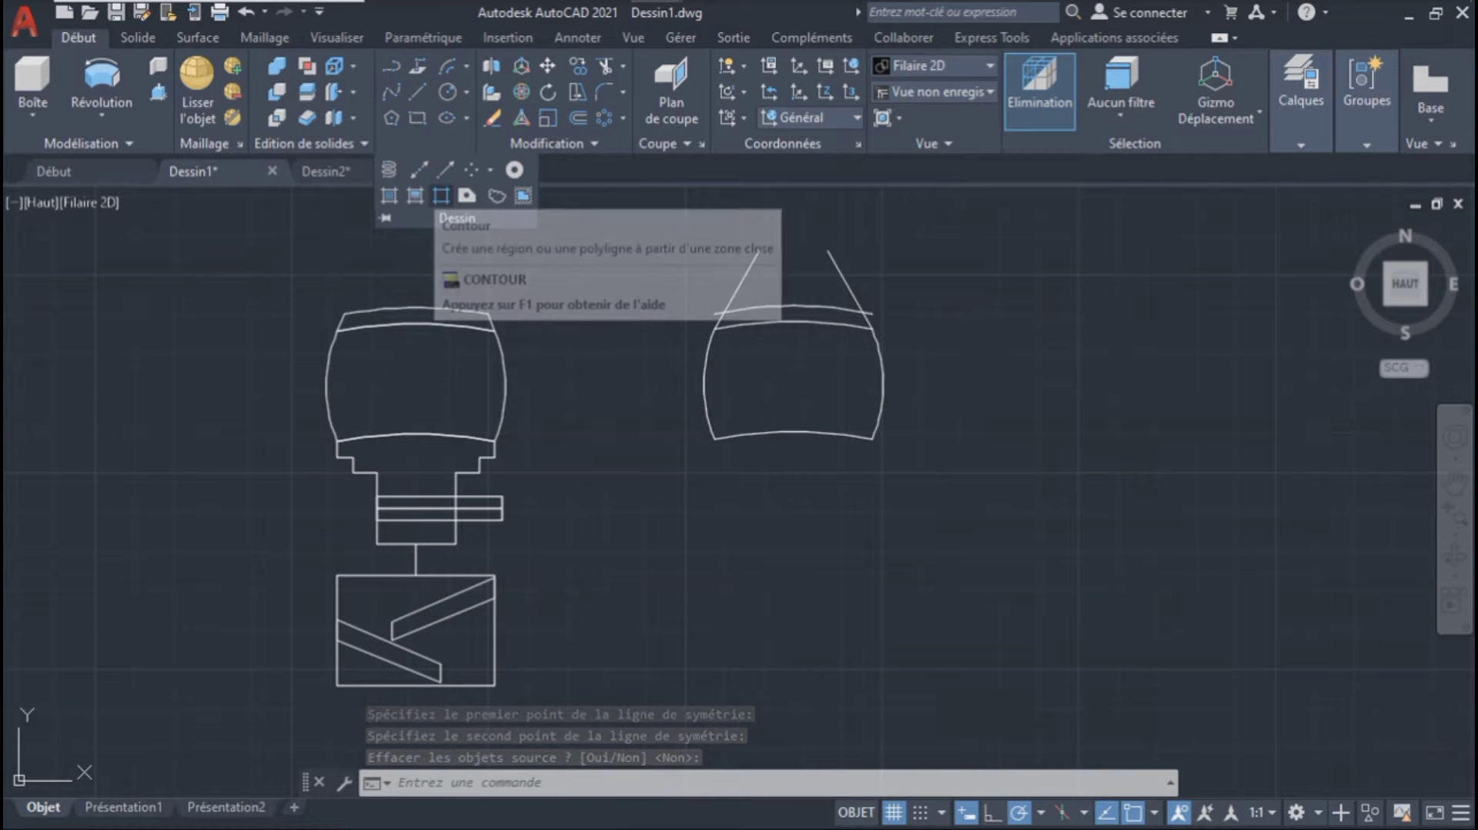
{"action": "left_click", "coordinate": [440, 196]}
{"action": "left_click", "coordinate": [789, 317]}
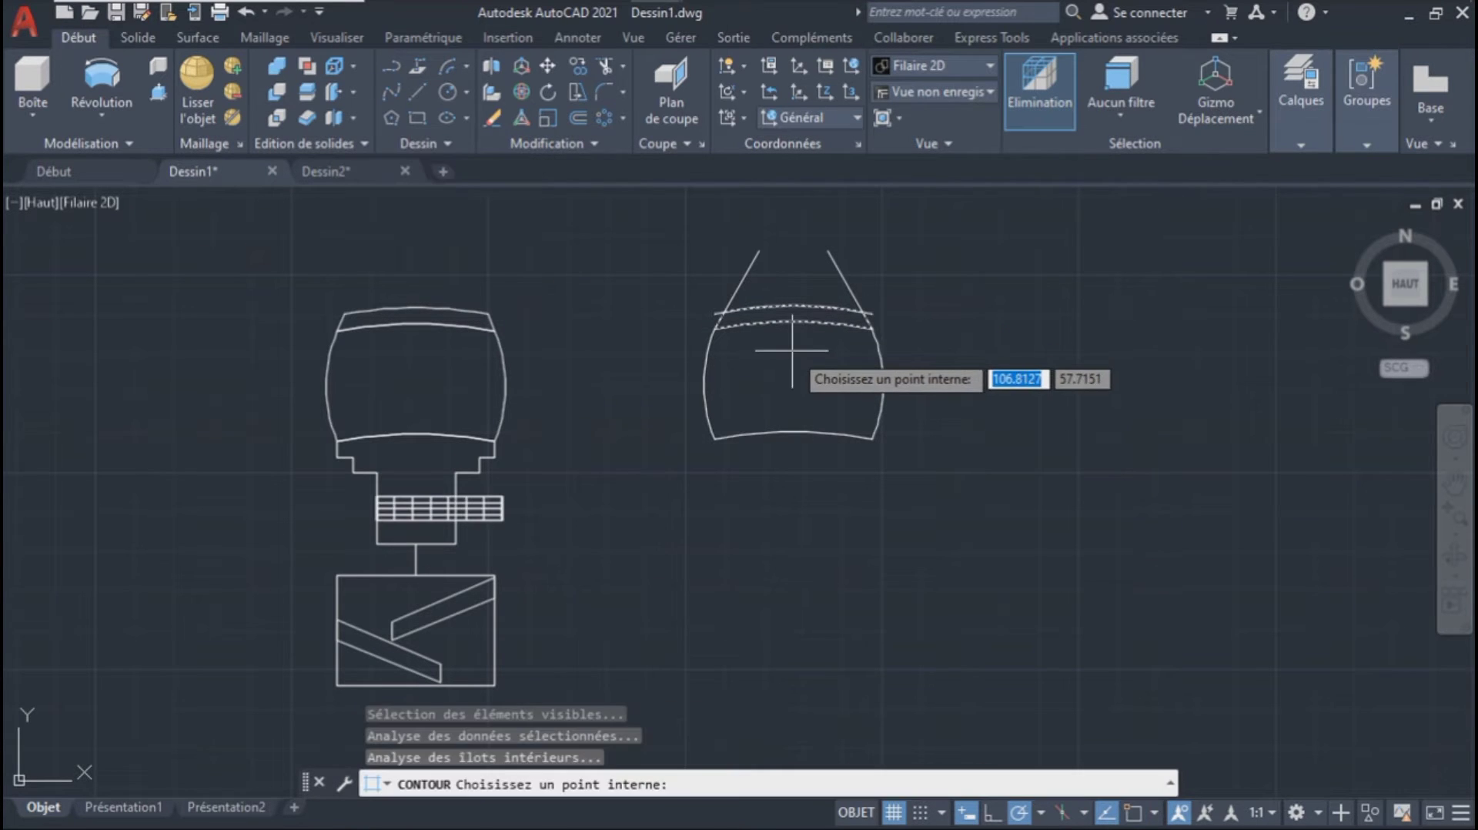
{"action": "left_click", "coordinate": [781, 347]}
{"action": "key", "text": "Return"}
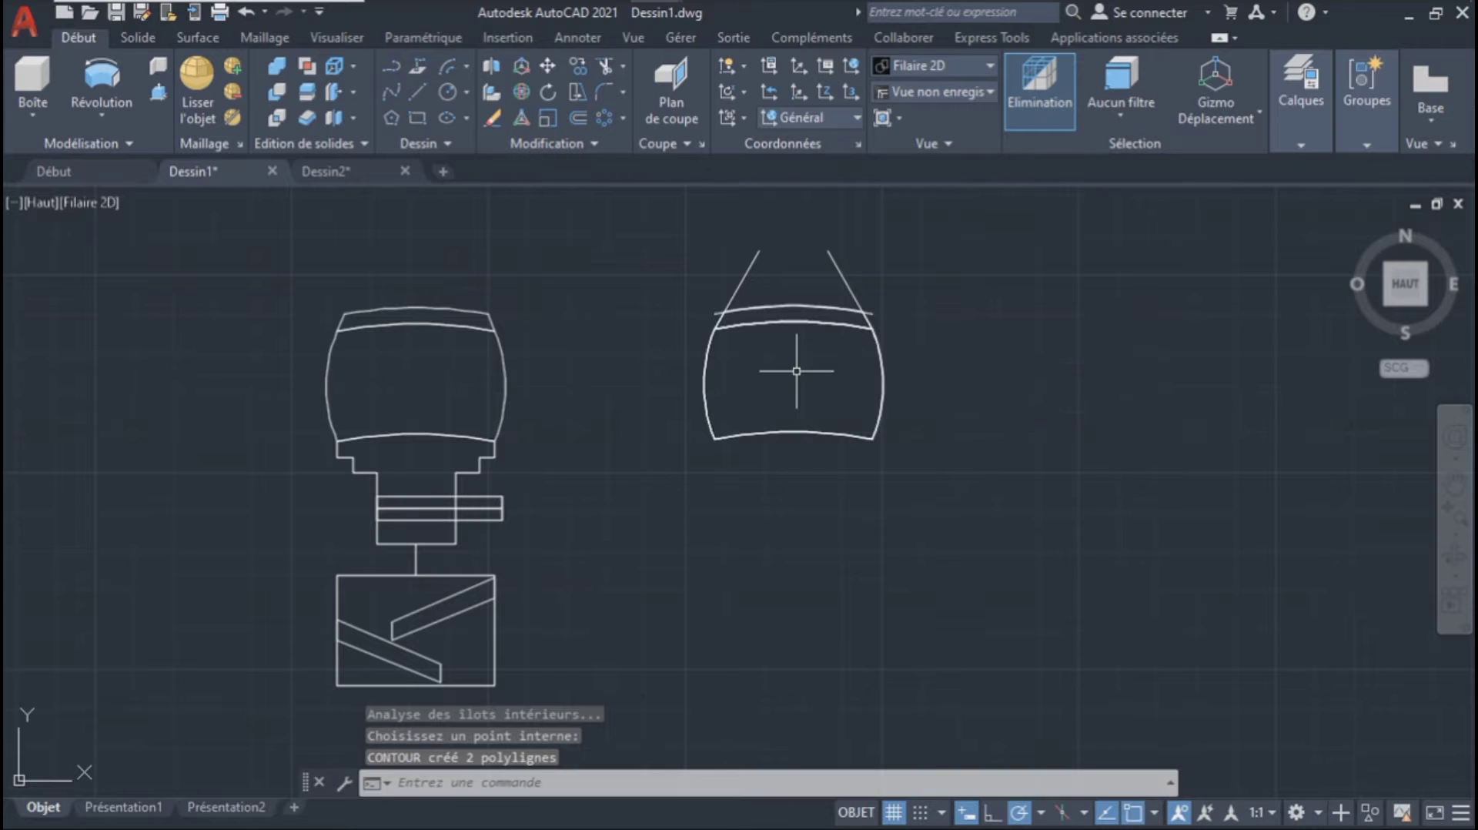
Step: Move the two boundary polylines about 16.2 units to the right and delete the original construction lines and arcs
{"action": "left_click", "coordinate": [819, 319]}
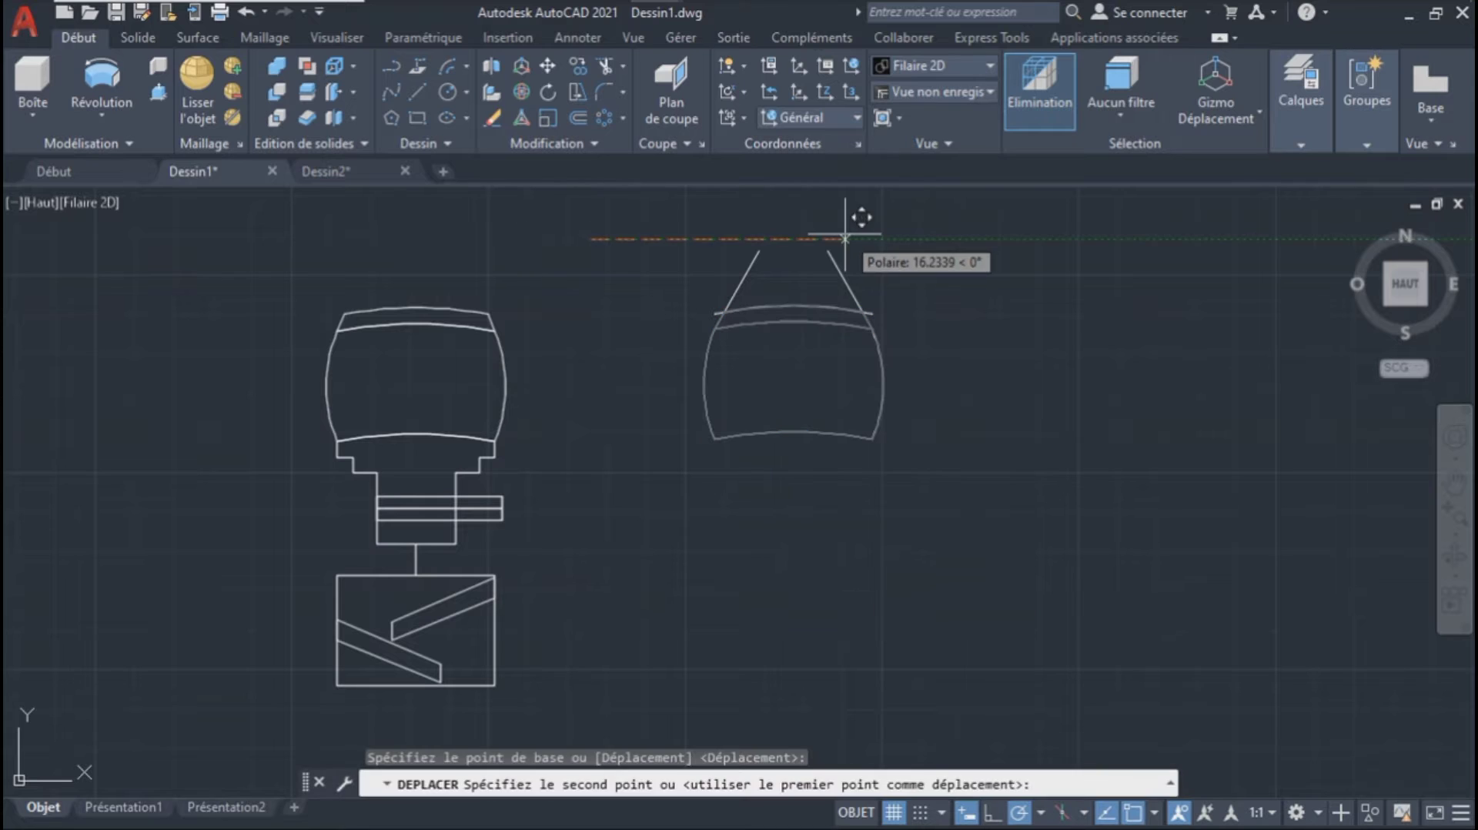
{"action": "left_click", "coordinate": [845, 234]}
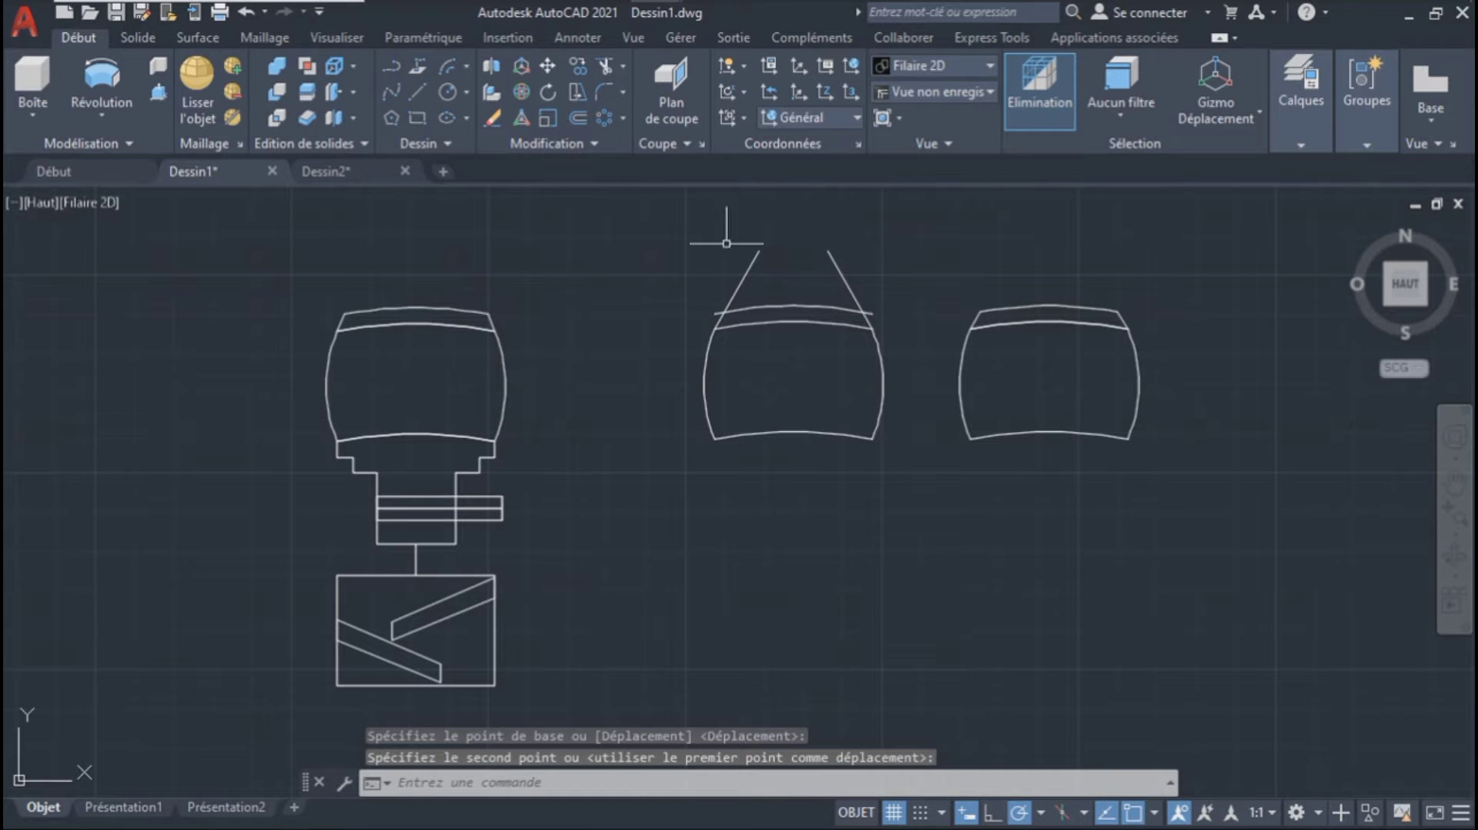
{"action": "left_click", "coordinate": [677, 230]}
{"action": "left_click", "coordinate": [887, 473]}
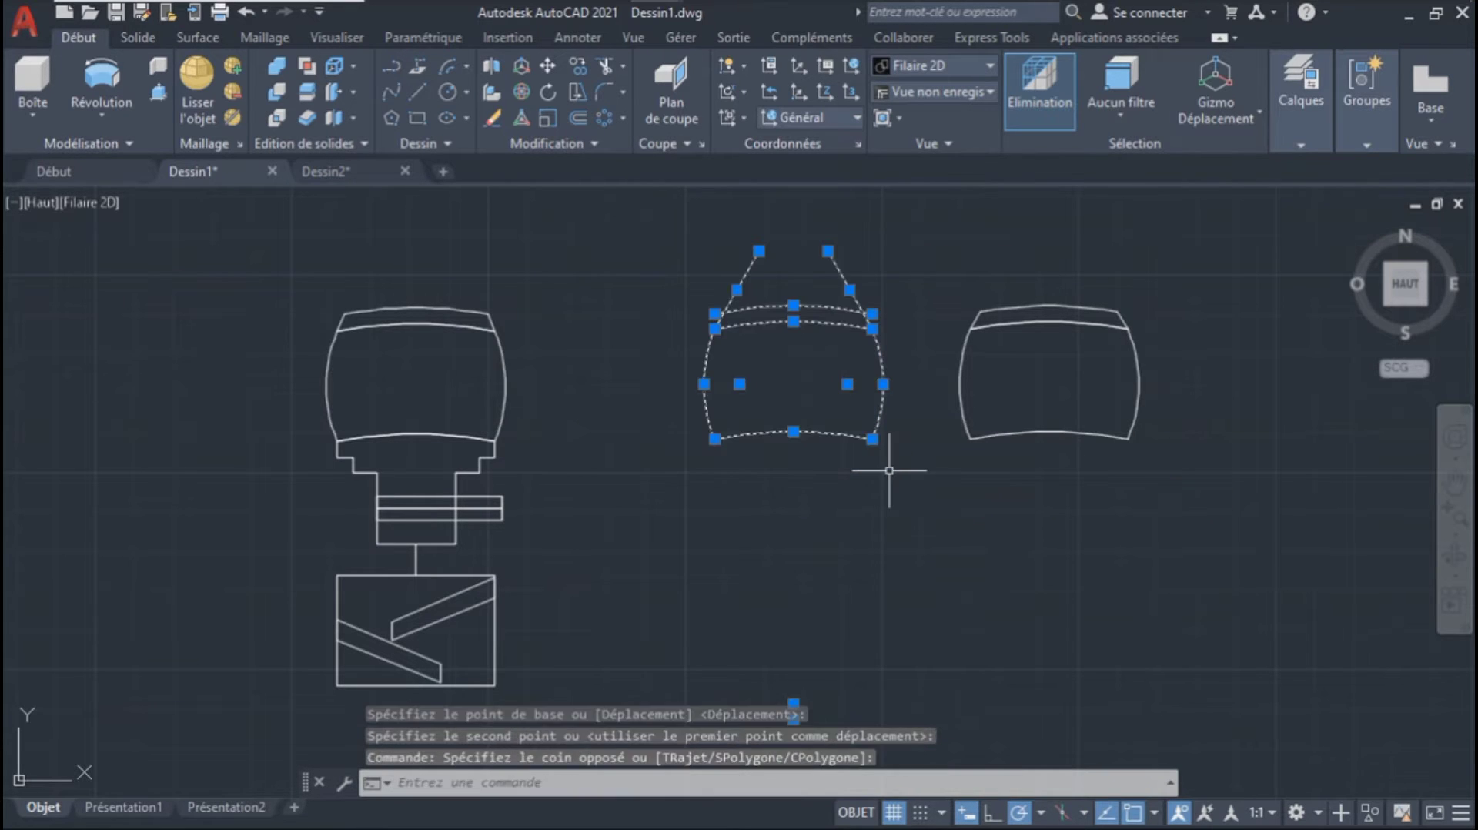
{"action": "key", "text": "Delete"}
Step: Move the finished tyre outlines left, closer to the reference profile
{"action": "left_click", "coordinate": [939, 293]}
{"action": "left_click", "coordinate": [1265, 507]}
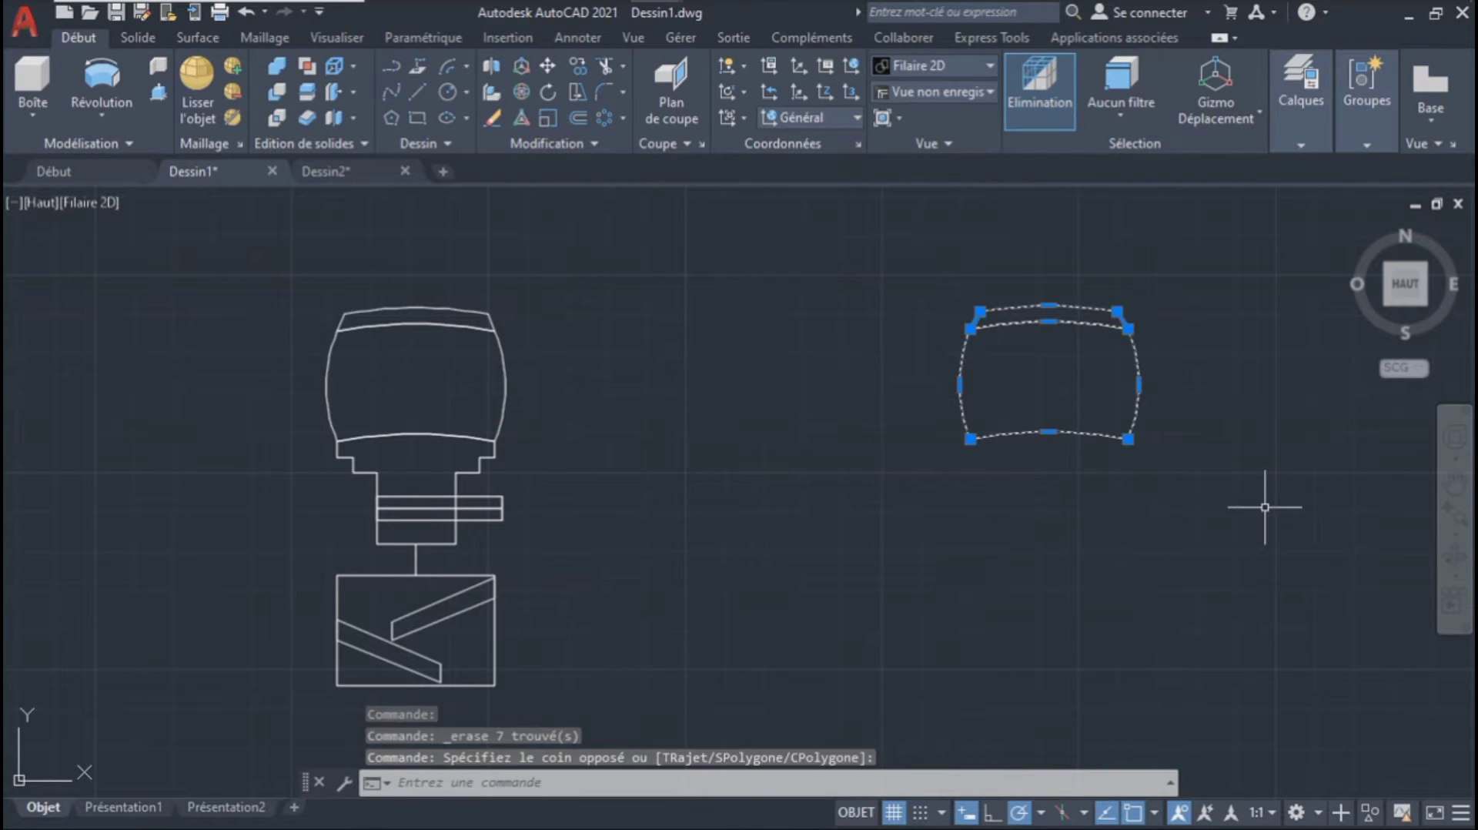
{"action": "type", "text": "de"}
{"action": "key", "text": "Return"}
{"action": "left_click", "coordinate": [667, 191]}
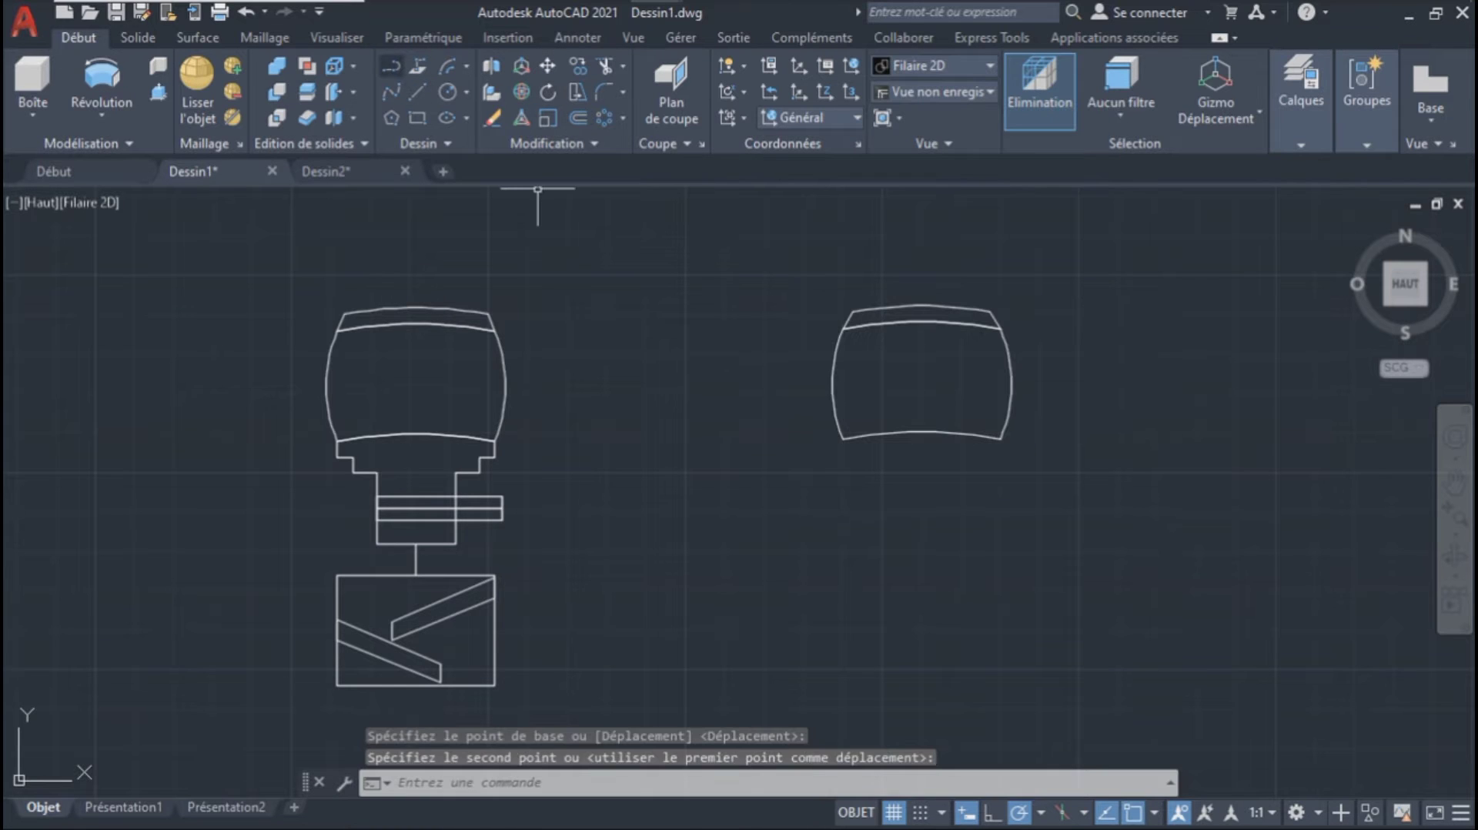
Step: Start the rim profile as a polyline from the tyre's lower-left corner: 1 down, 1 right, 1 down, 1.5 right
{"action": "type", "text": "pl"}
{"action": "key", "text": "Return"}
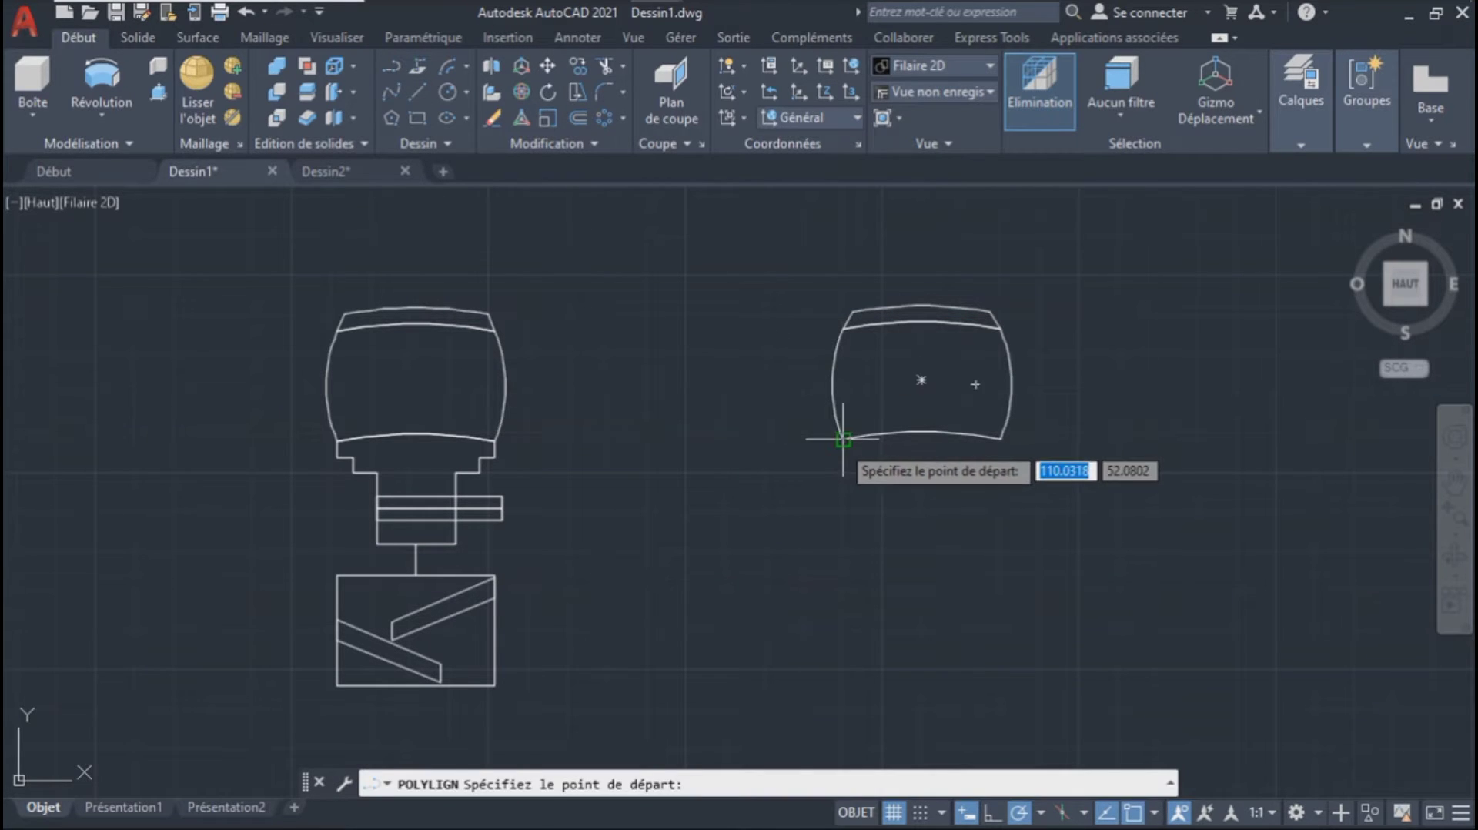
{"action": "left_click", "coordinate": [843, 439]}
{"action": "type", "text": "1"}
{"action": "key", "text": "Return"}
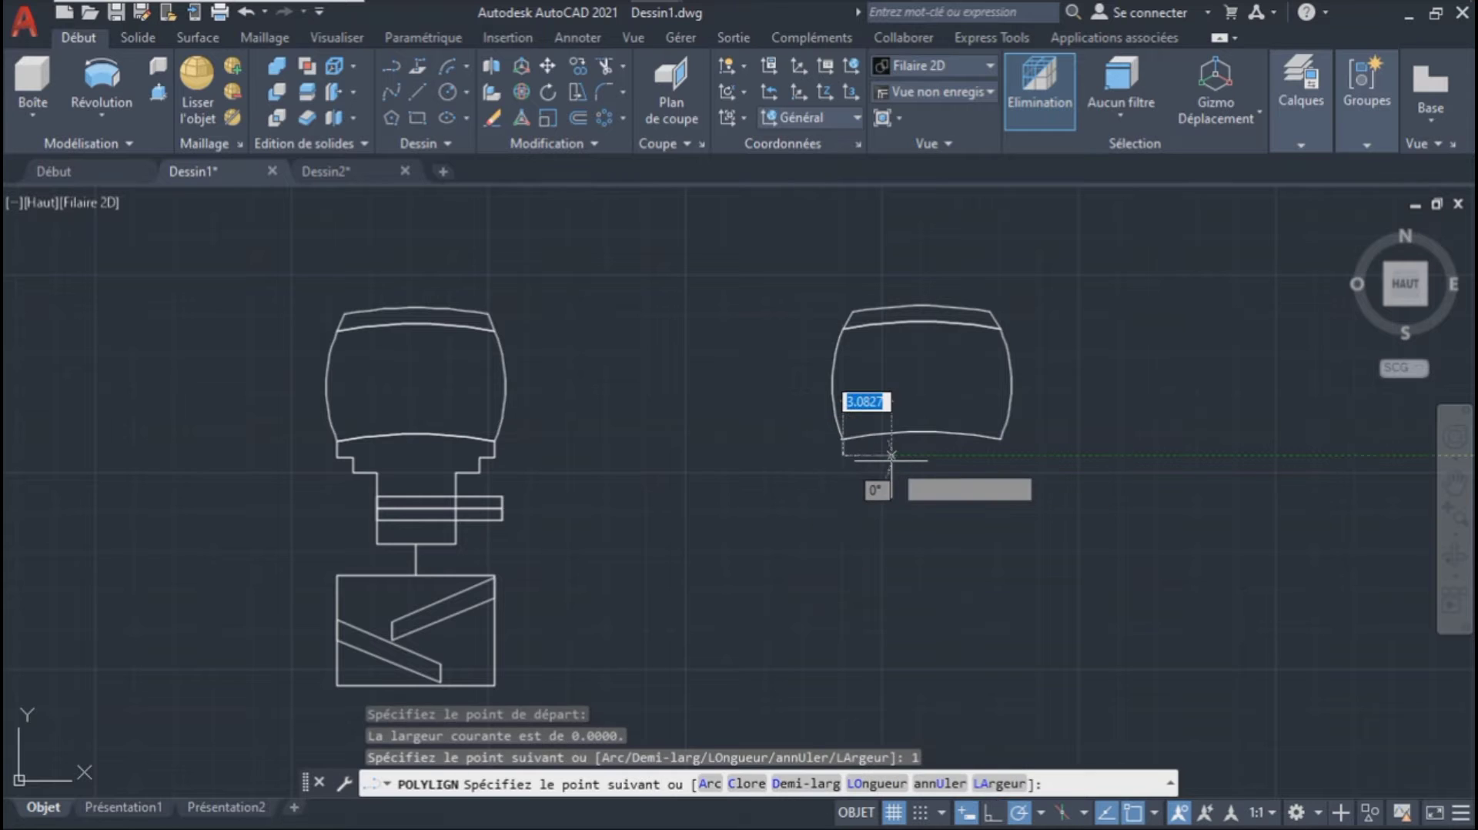
{"action": "type", "text": "1"}
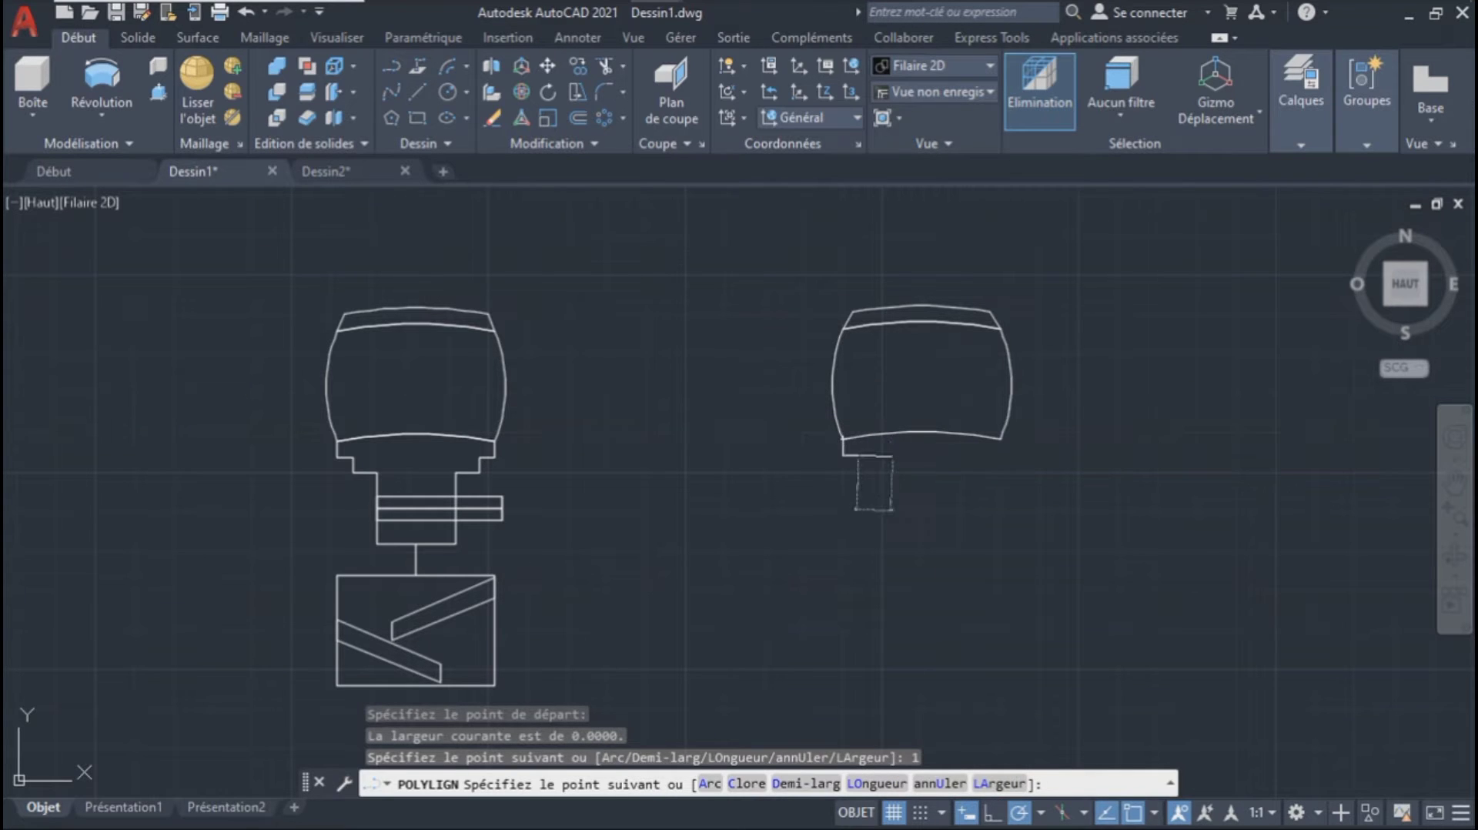
{"action": "key", "text": "Return"}
{"action": "type", "text": "1"}
{"action": "key", "text": "Return"}
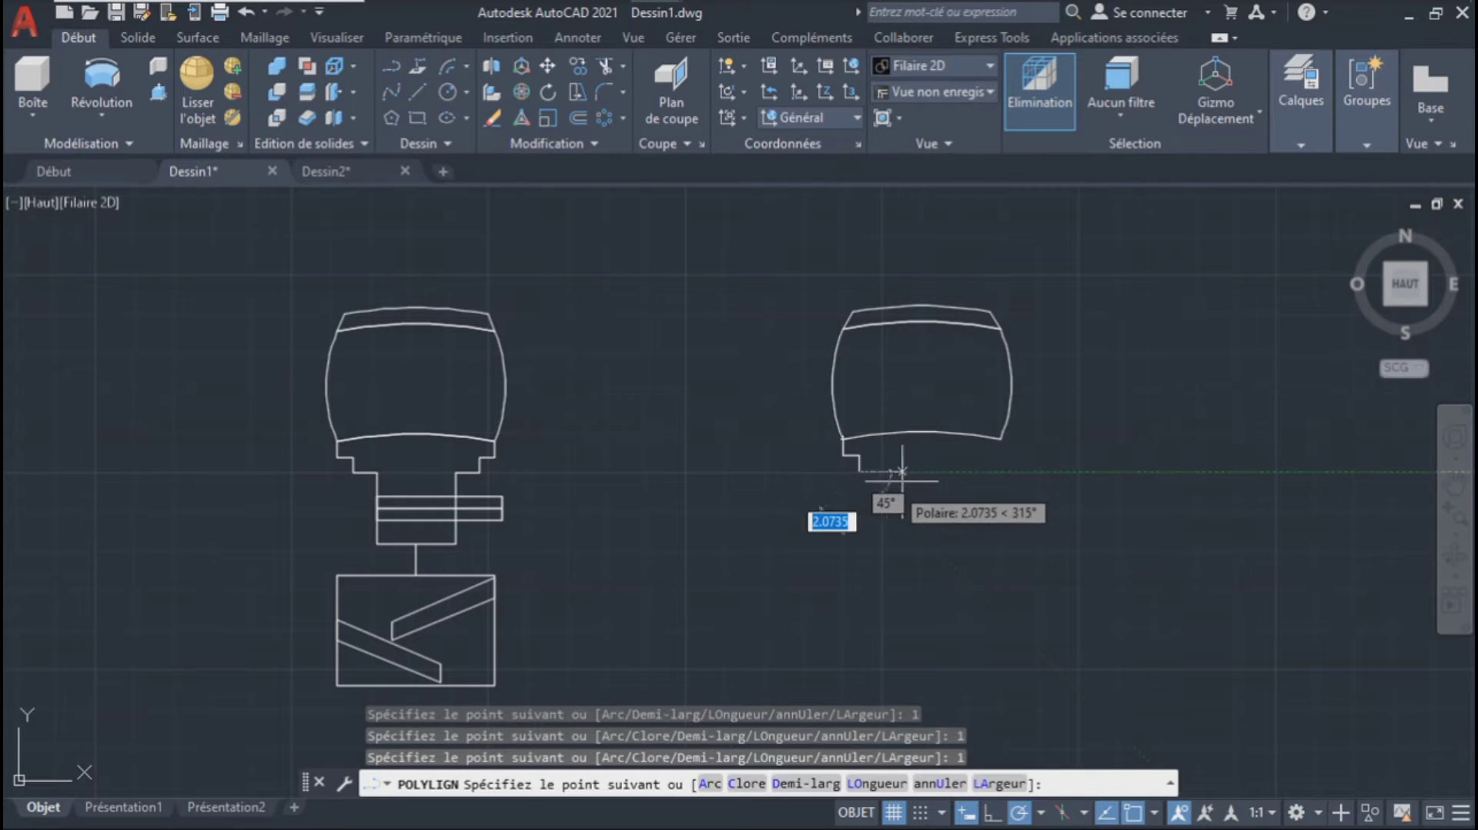
{"action": "type", "text": "1."}
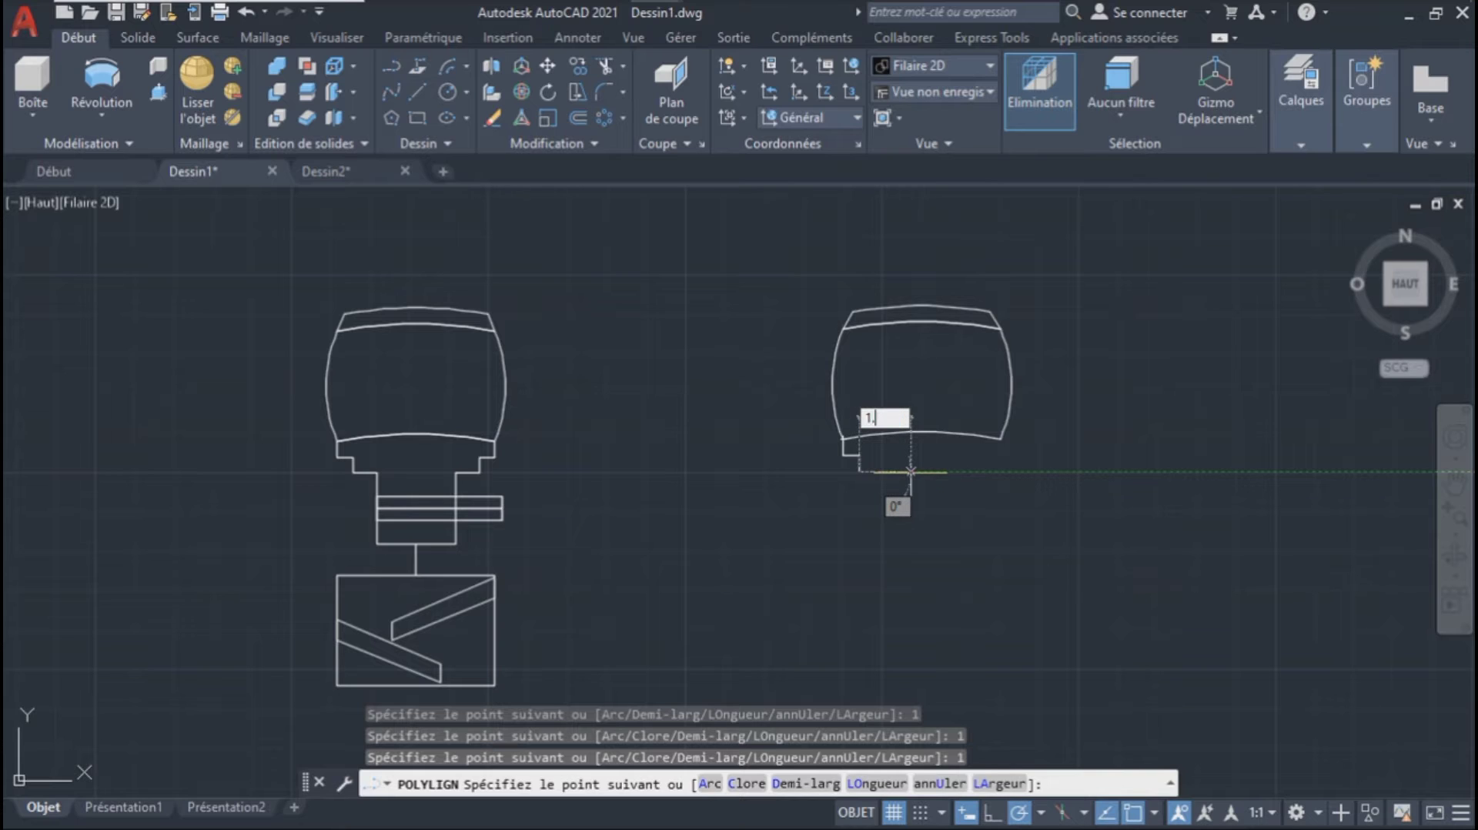
{"action": "type", "text": "5"}
{"action": "key", "text": "Return"}
{"action": "type", "text": ".5"}
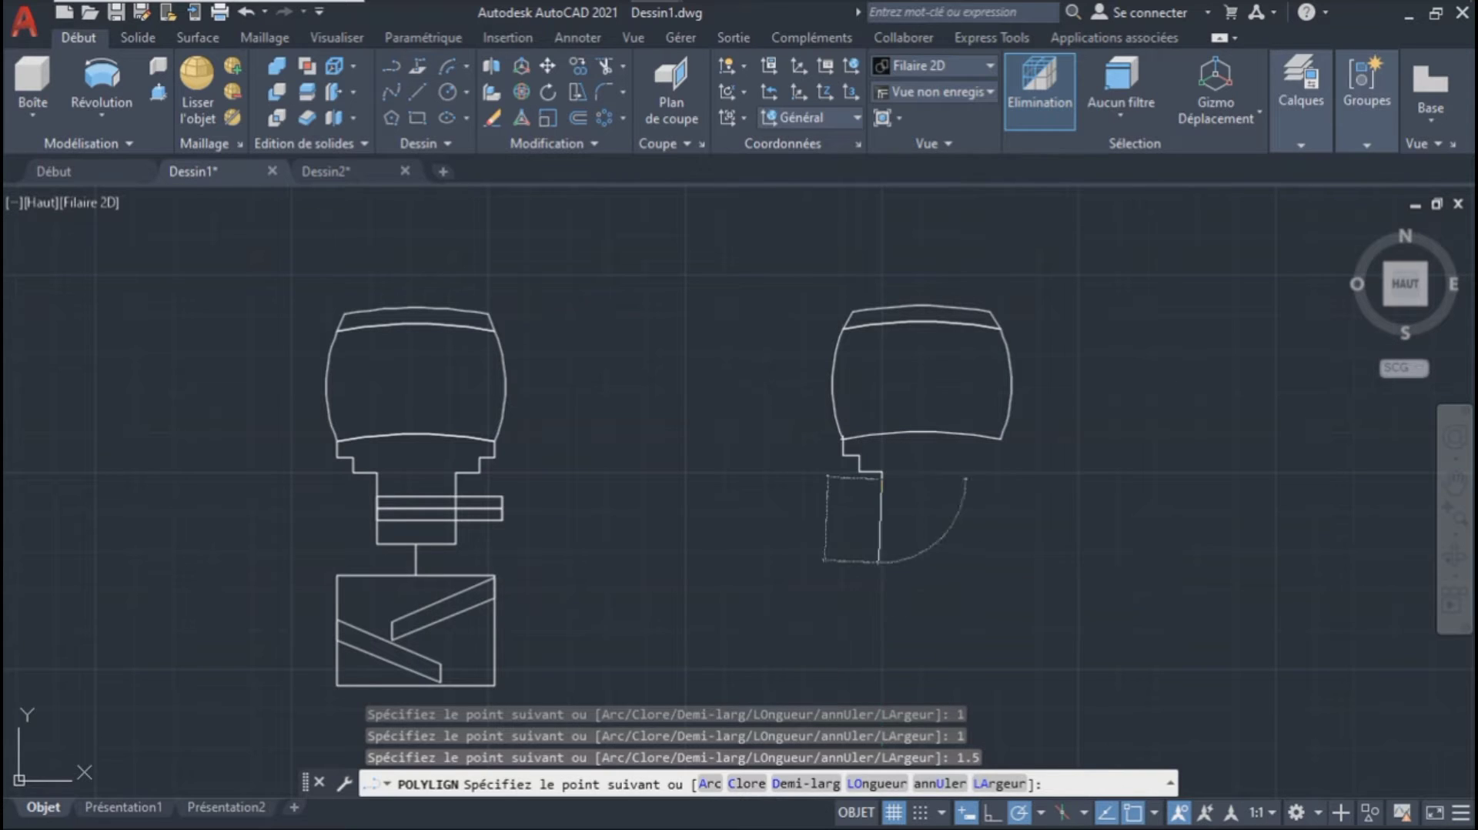
{"action": "key", "text": "Return"}
{"action": "key", "text": "ctrl+z"}
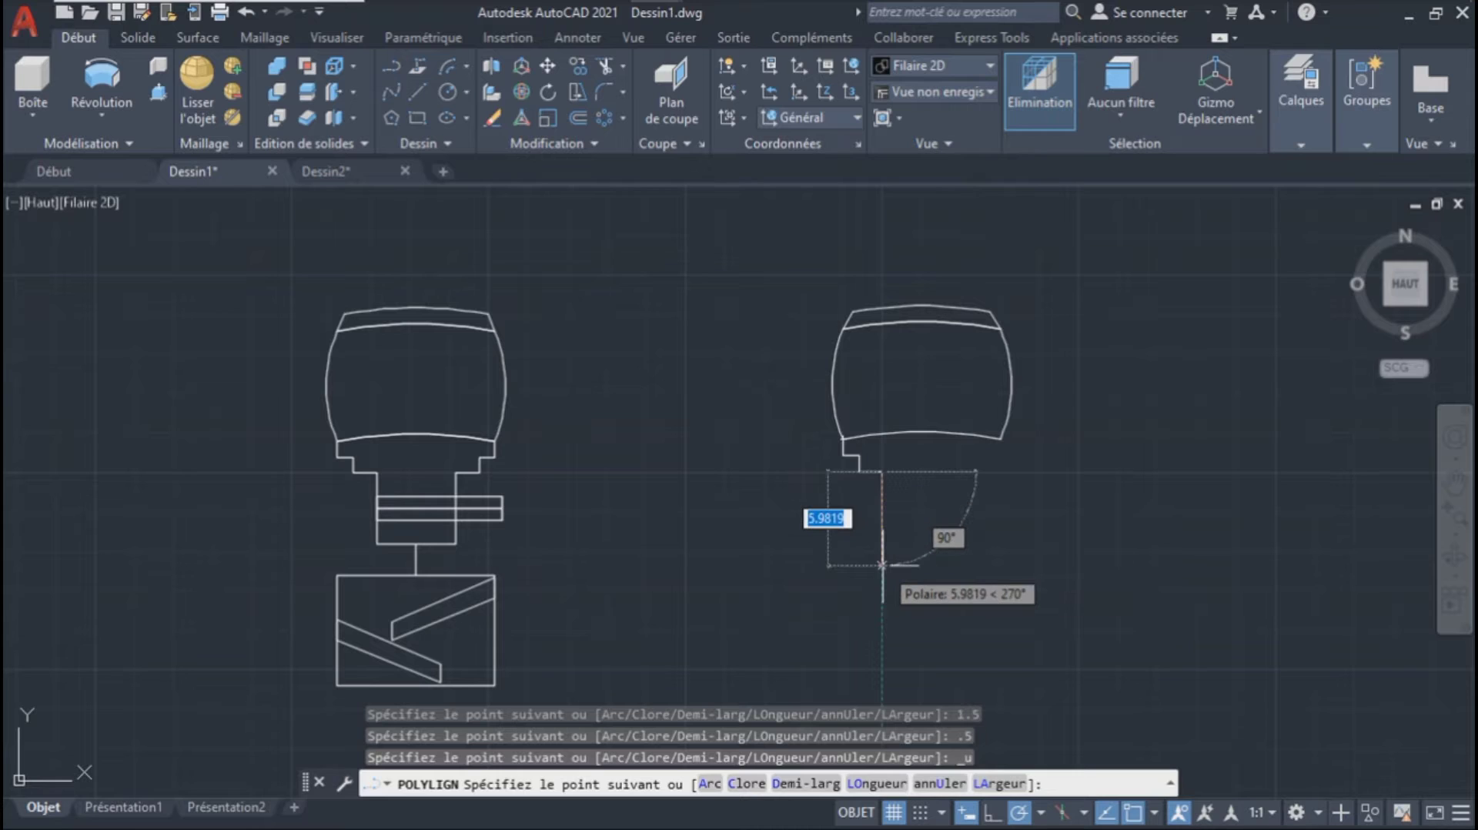
Step: Finish the stepped rim polyline with a 4.5-unit vertical segment downward
{"action": "type", "text": "4.5"}
{"action": "key", "text": "Return"}
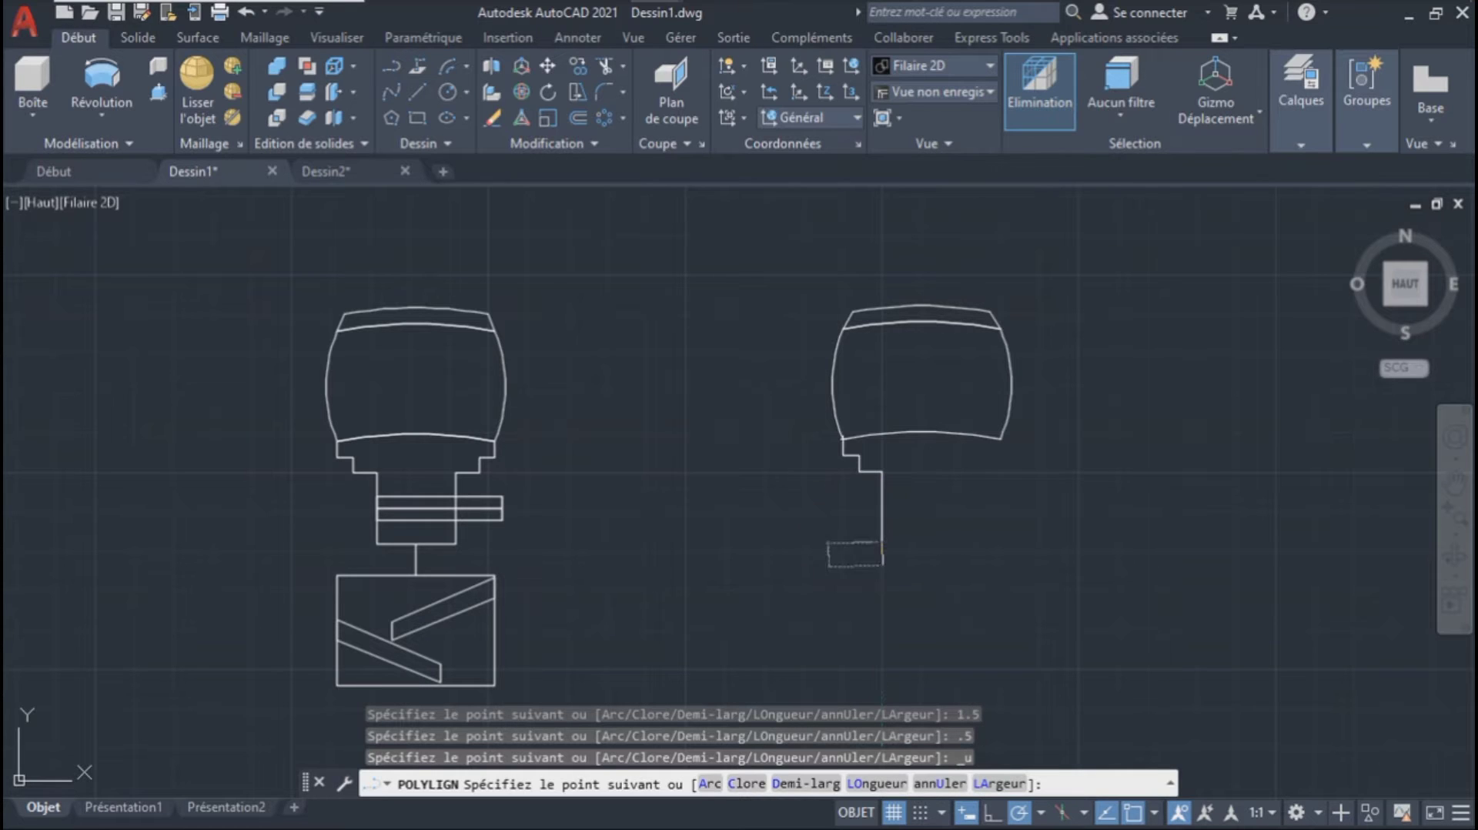
{"action": "key", "text": "Escape"}
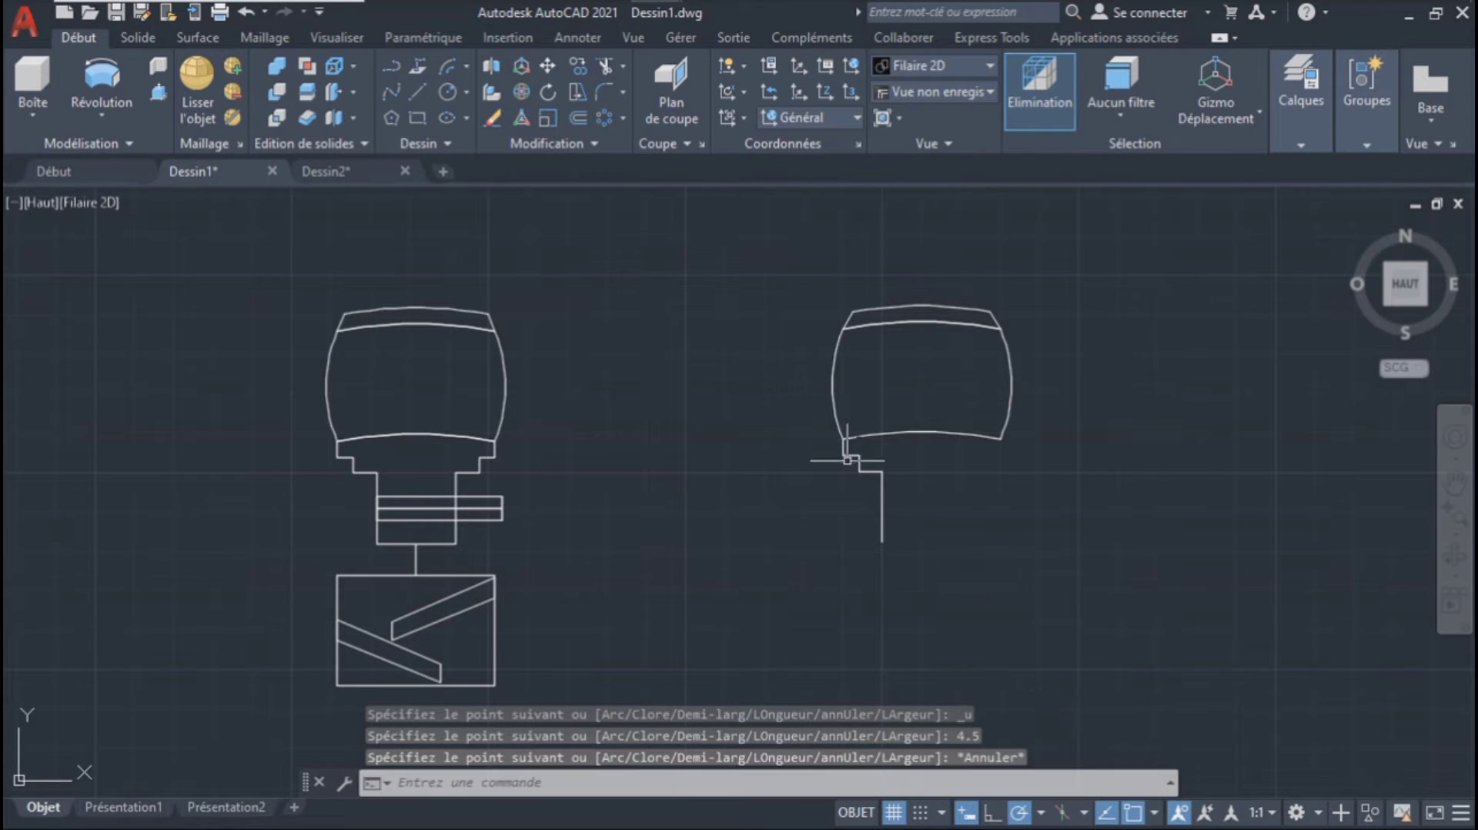
Step: Mirror the stepped rim polyline about the vertical axis through the tyre's lower arc midpoint, keeping the original
{"action": "left_click", "coordinate": [828, 432]}
{"action": "left_click", "coordinate": [972, 604]}
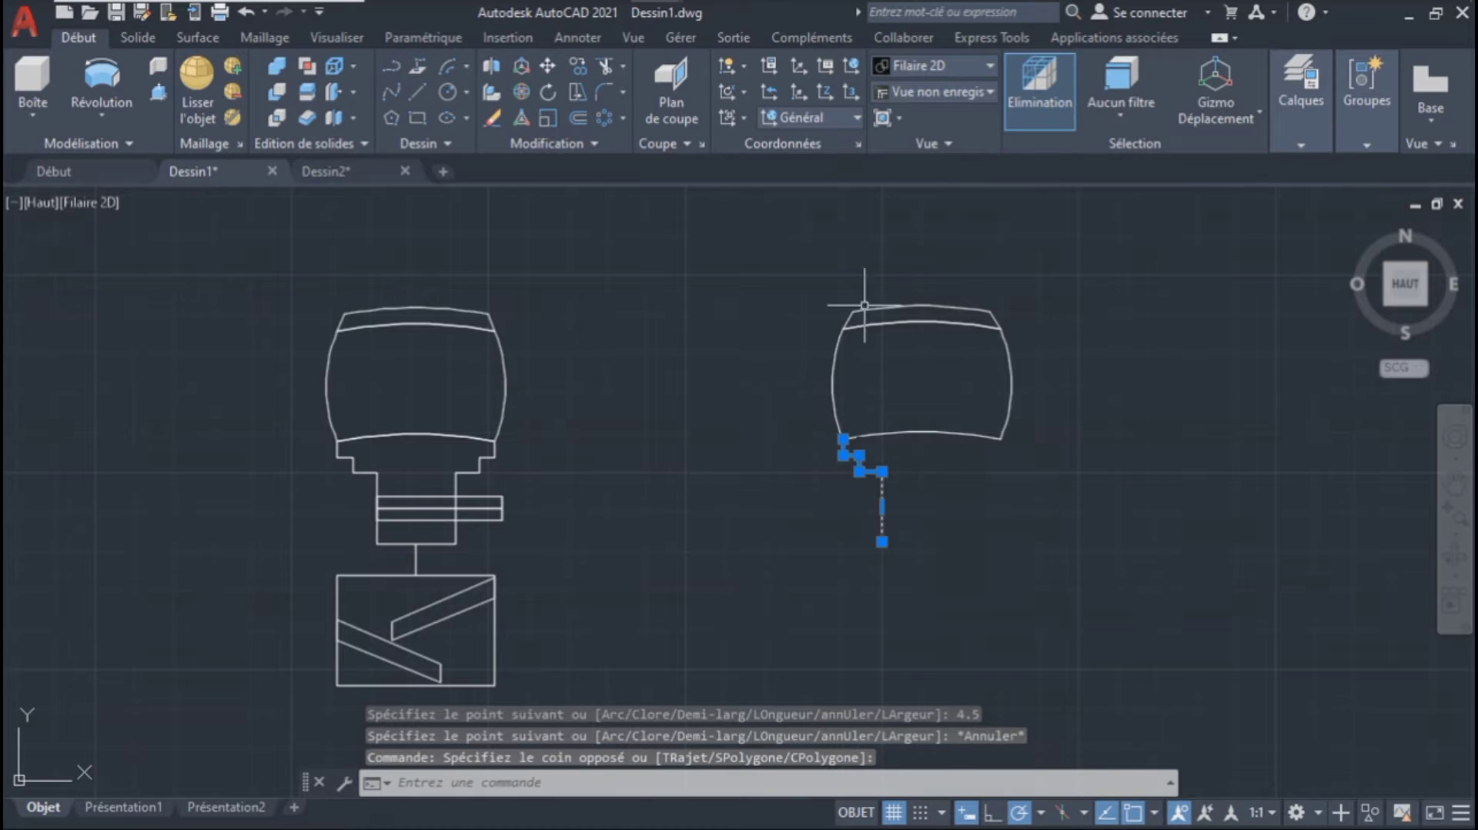
{"action": "left_click", "coordinate": [577, 92]}
{"action": "left_click", "coordinate": [923, 432]}
{"action": "left_click", "coordinate": [924, 472]}
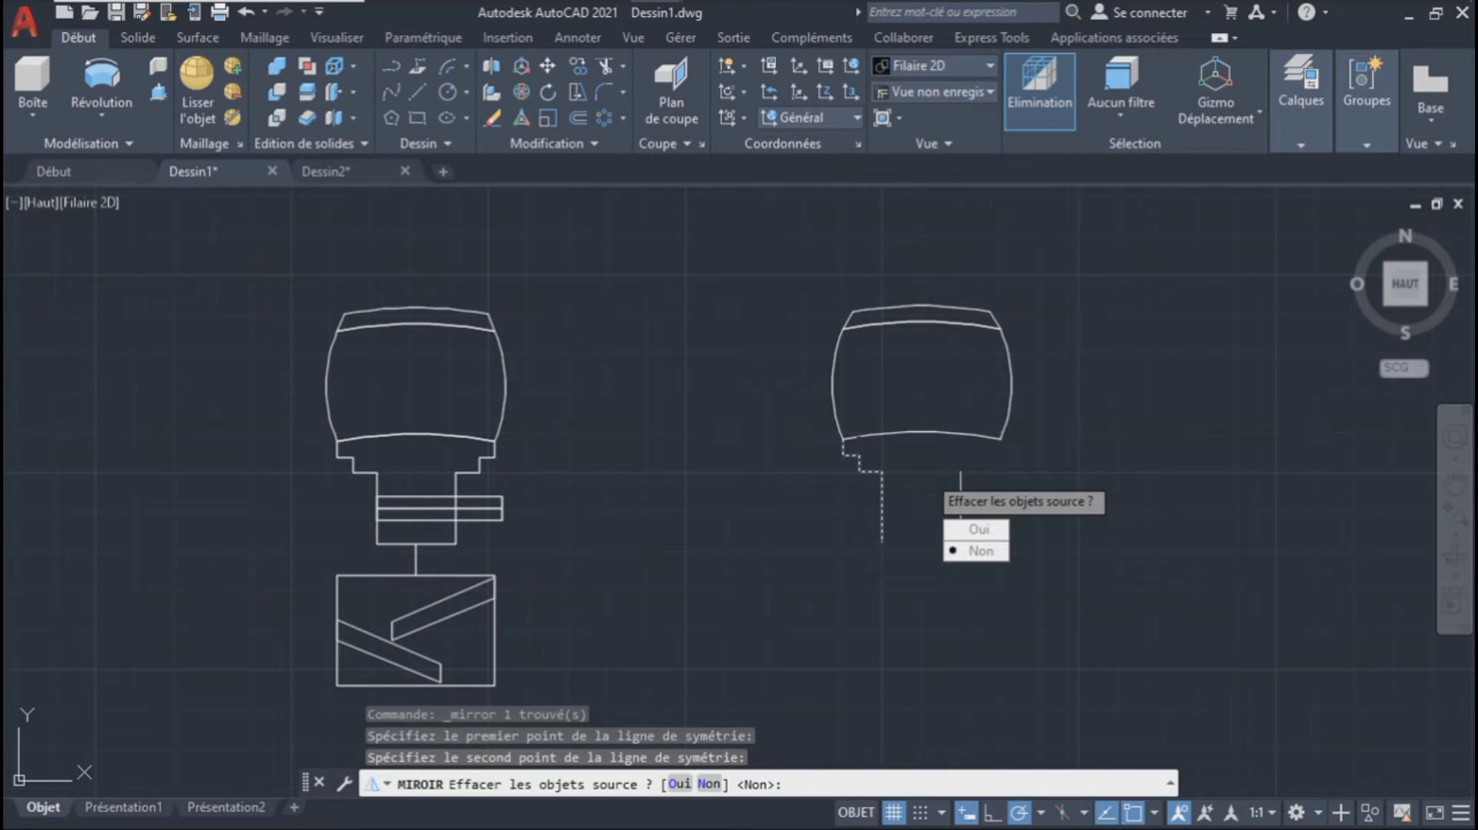
{"action": "key", "text": "Return"}
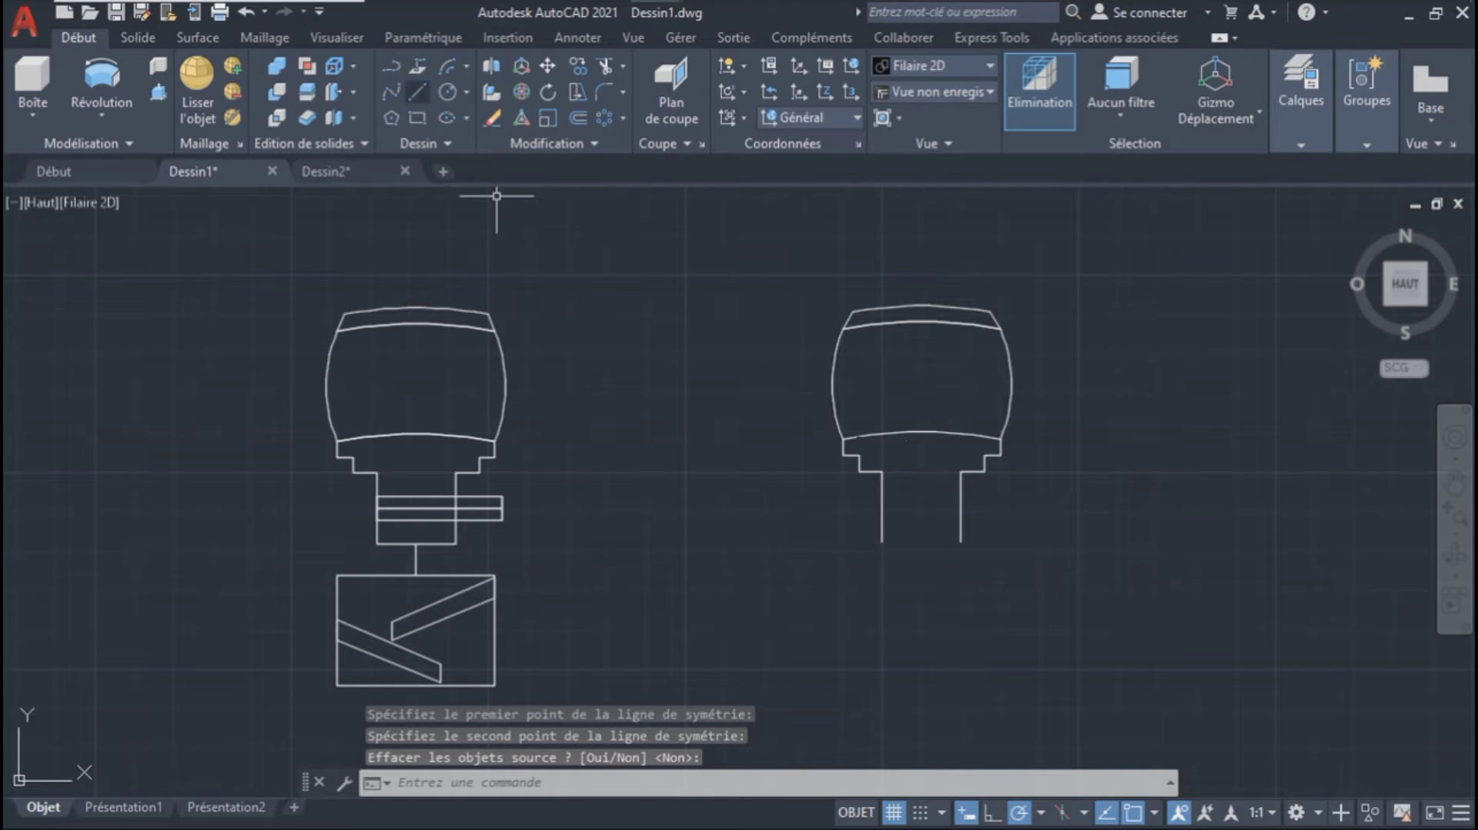
Step: Close the bottom of the rim profile with a line between the lower ends of the two mirrored polylines
{"action": "type", "text": "l"}
{"action": "key", "text": "Return"}
{"action": "left_click", "coordinate": [883, 541]}
{"action": "left_click", "coordinate": [961, 542]}
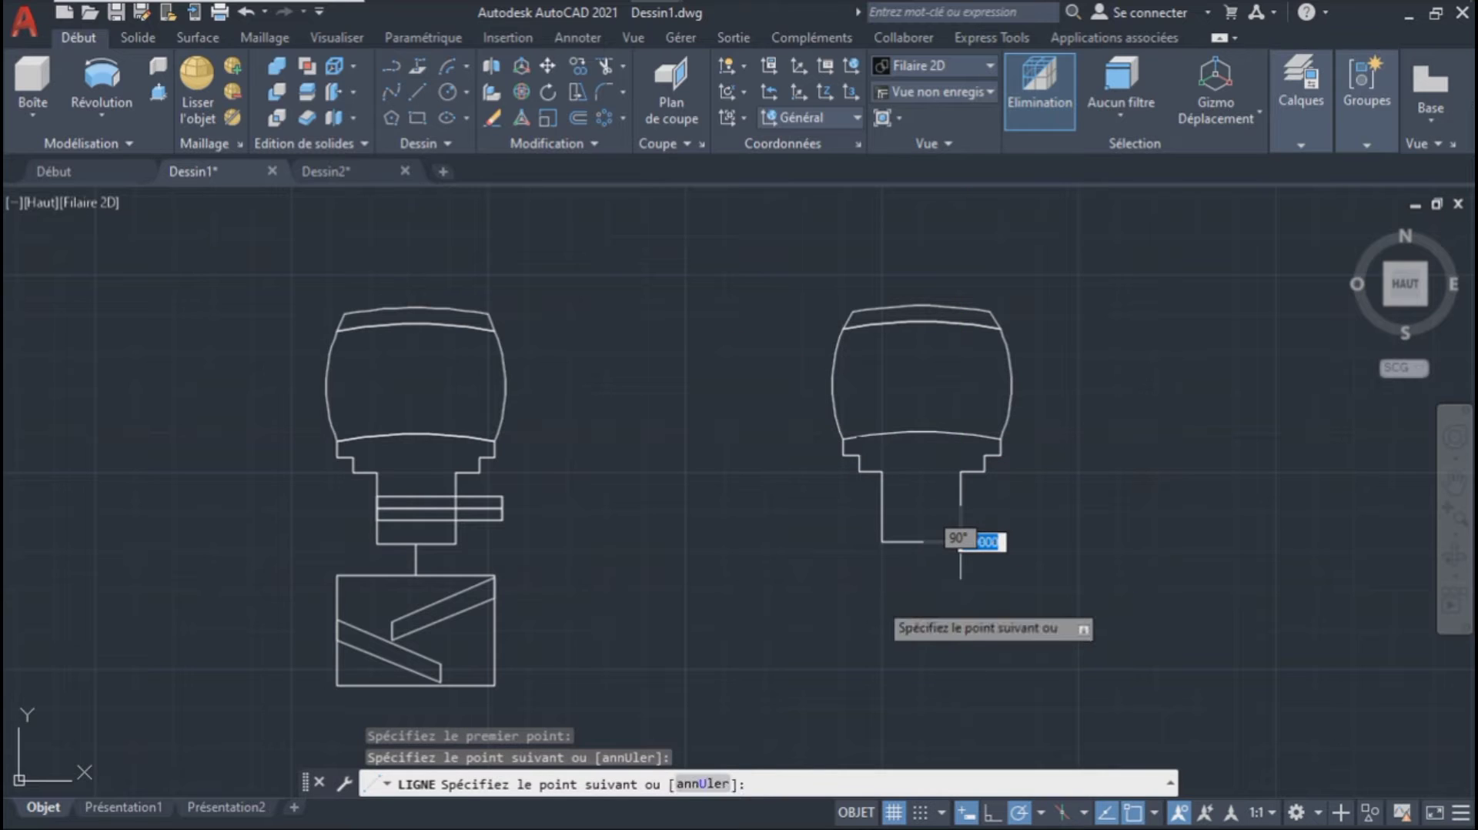
{"action": "key", "text": "Return"}
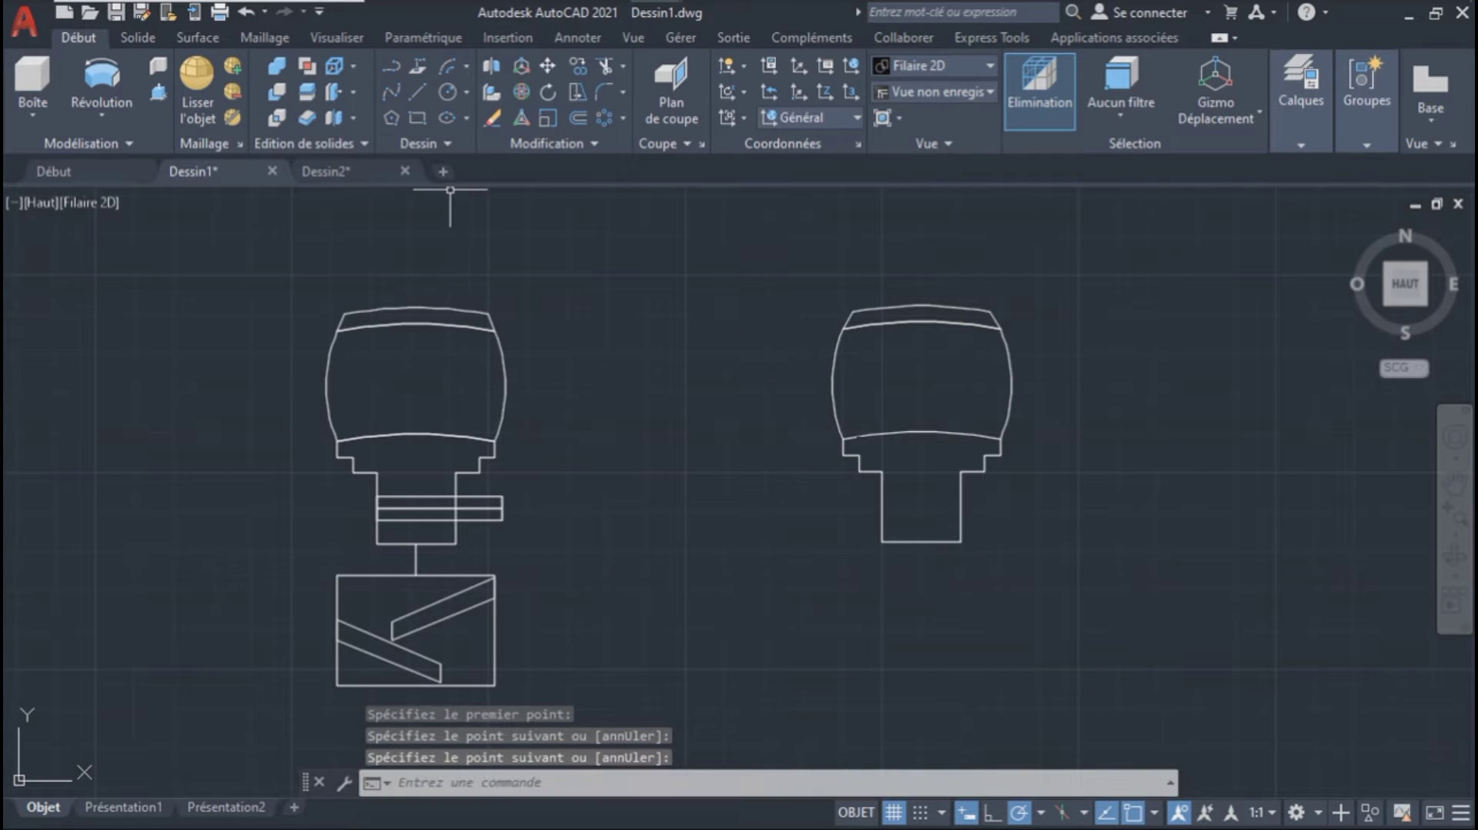
Step: Create a closed boundary polyline from the rim area below the tyre with the Contour command
{"action": "left_click", "coordinate": [425, 143]}
{"action": "left_click", "coordinate": [512, 196]}
{"action": "left_click", "coordinate": [614, 198]}
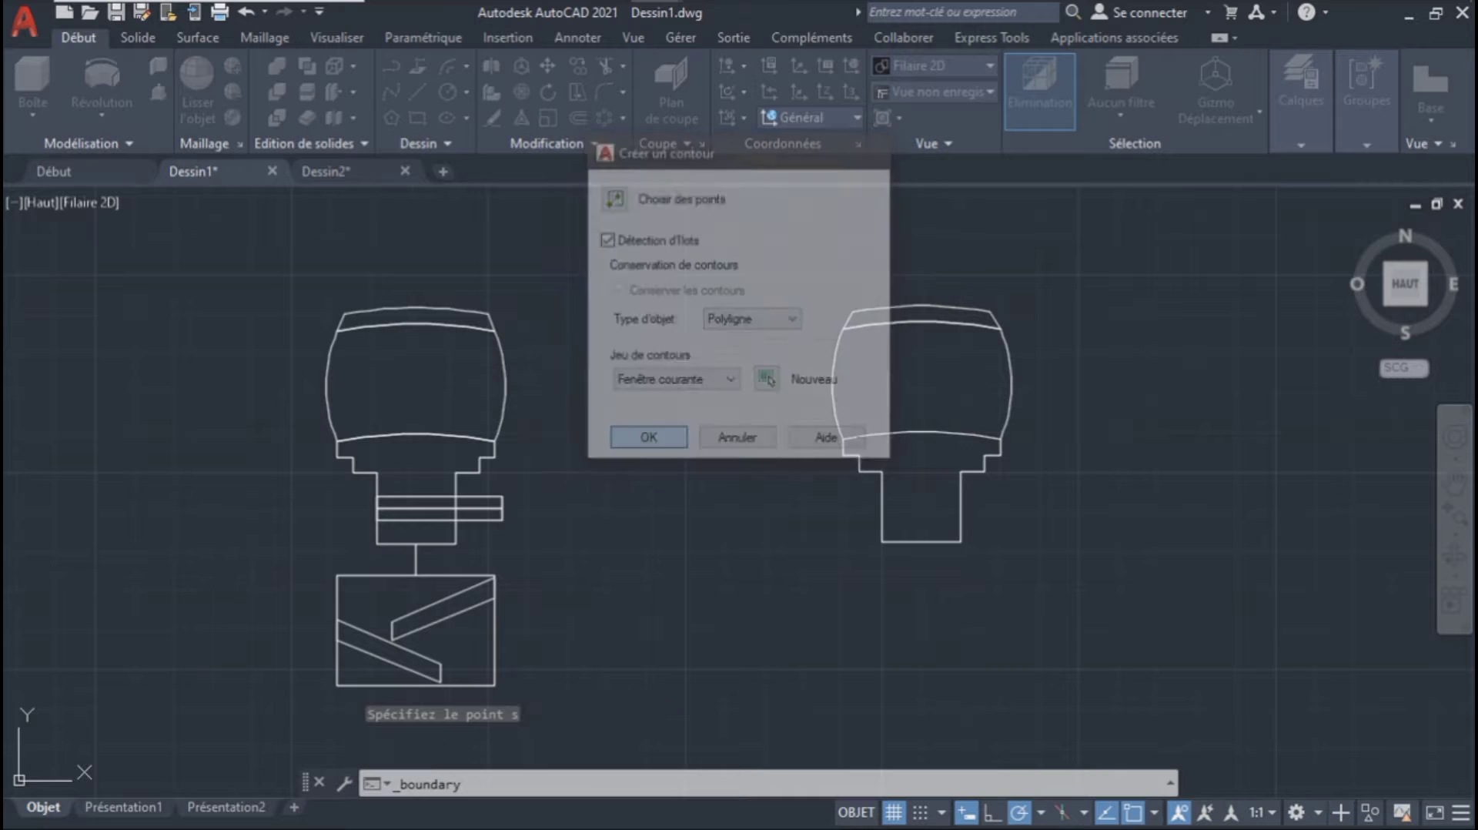
{"action": "left_click", "coordinate": [889, 487]}
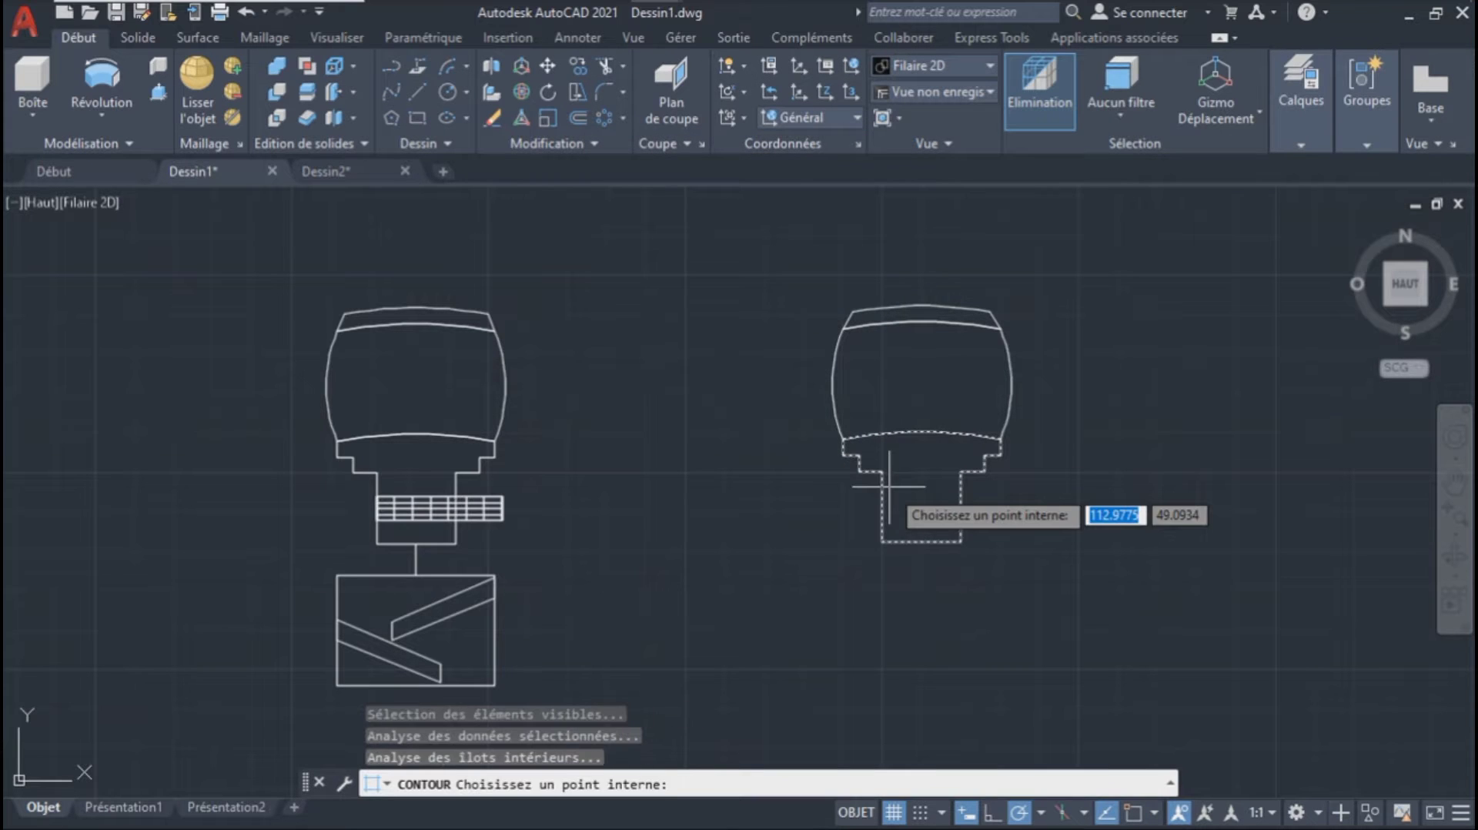
{"action": "key", "text": "Return"}
Step: Move the tyre outlines and rim boundary about 11.9 units to the left and delete the leftover rim construction lines
{"action": "left_click", "coordinate": [882, 511]}
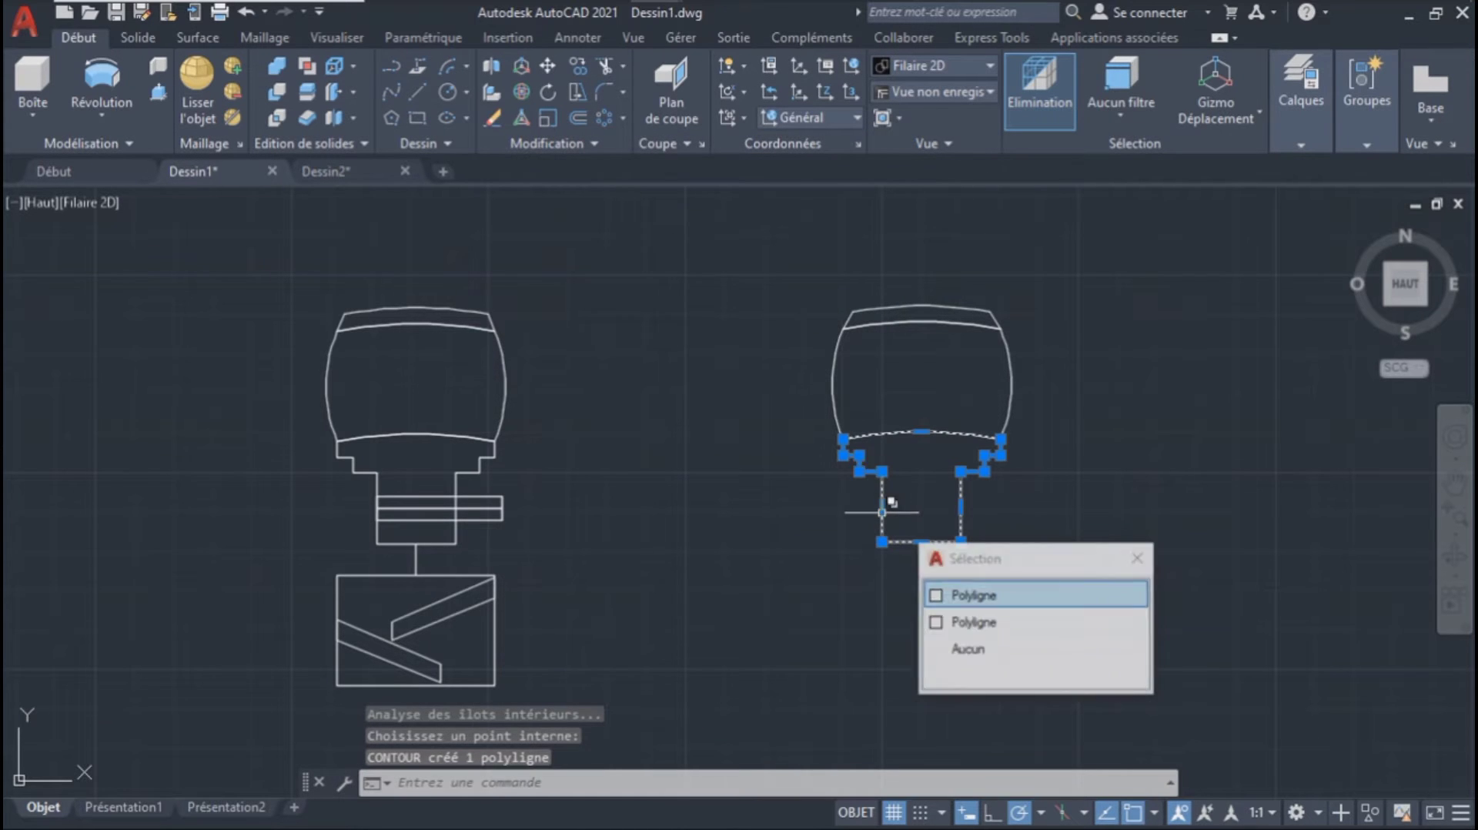
{"action": "left_click", "coordinate": [824, 263]}
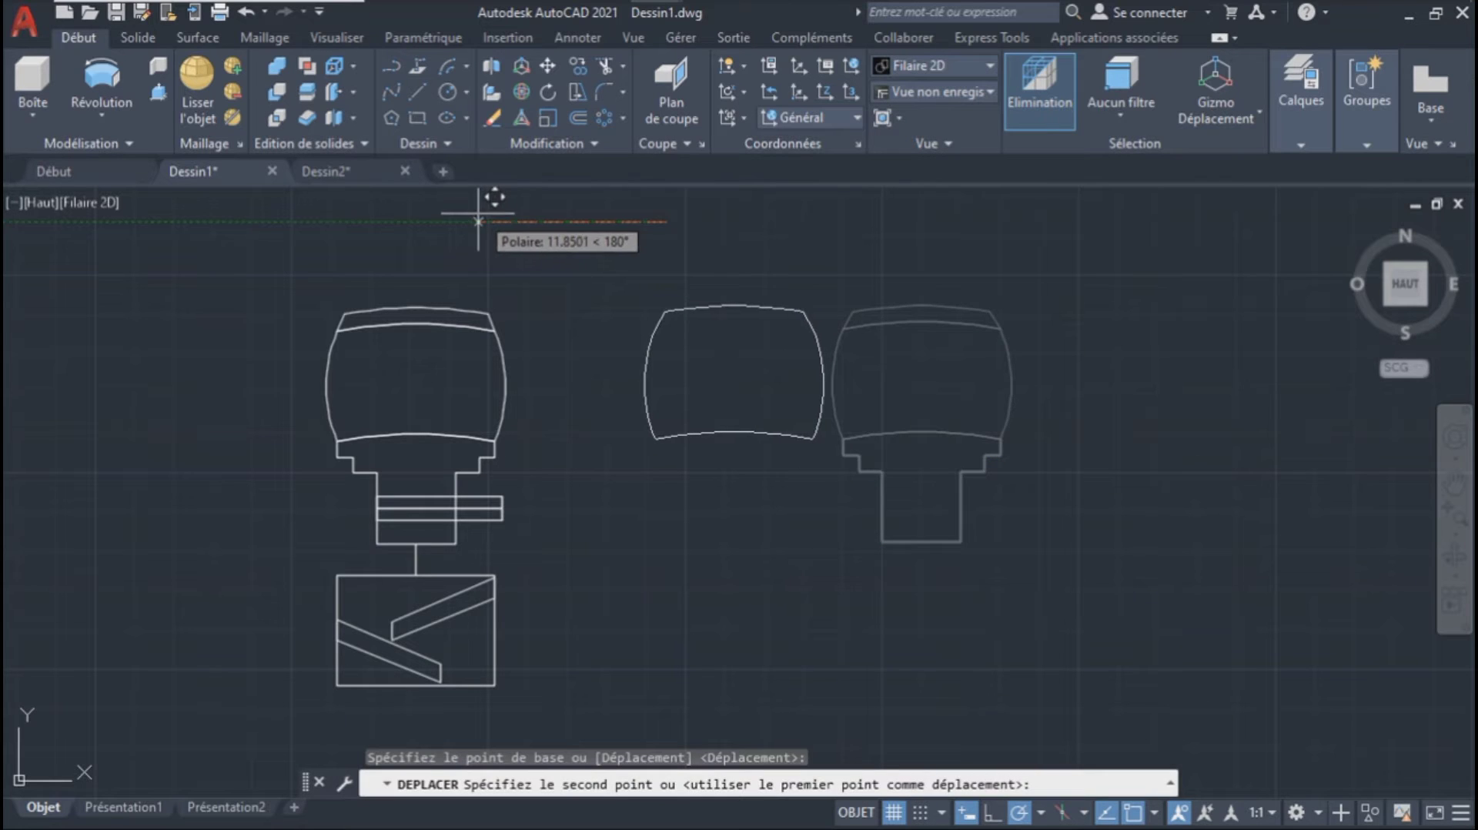
{"action": "left_click", "coordinate": [482, 214]}
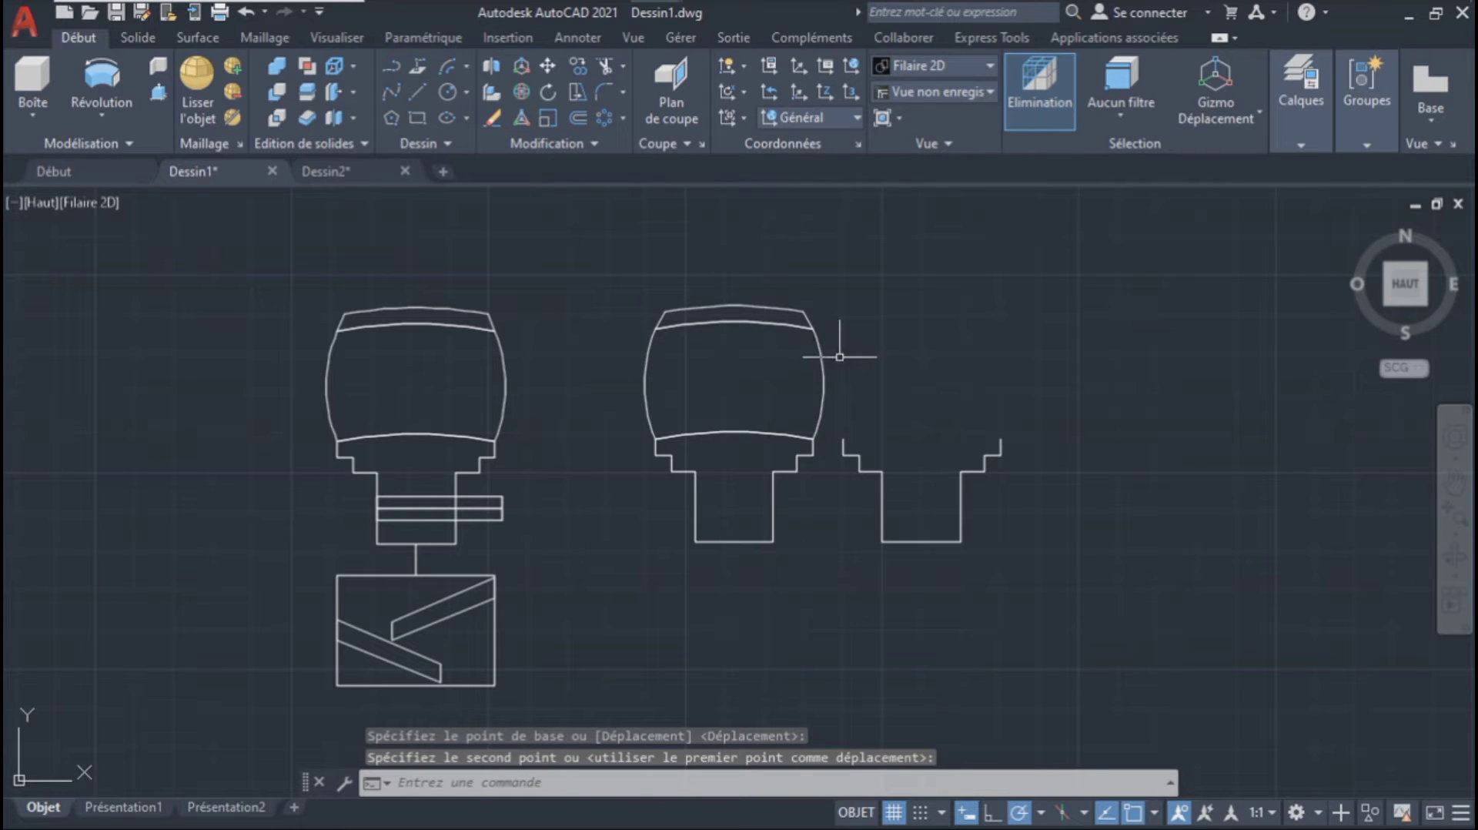
{"action": "left_click", "coordinate": [839, 357]}
{"action": "left_click", "coordinate": [1130, 568]}
{"action": "key", "text": "Delete"}
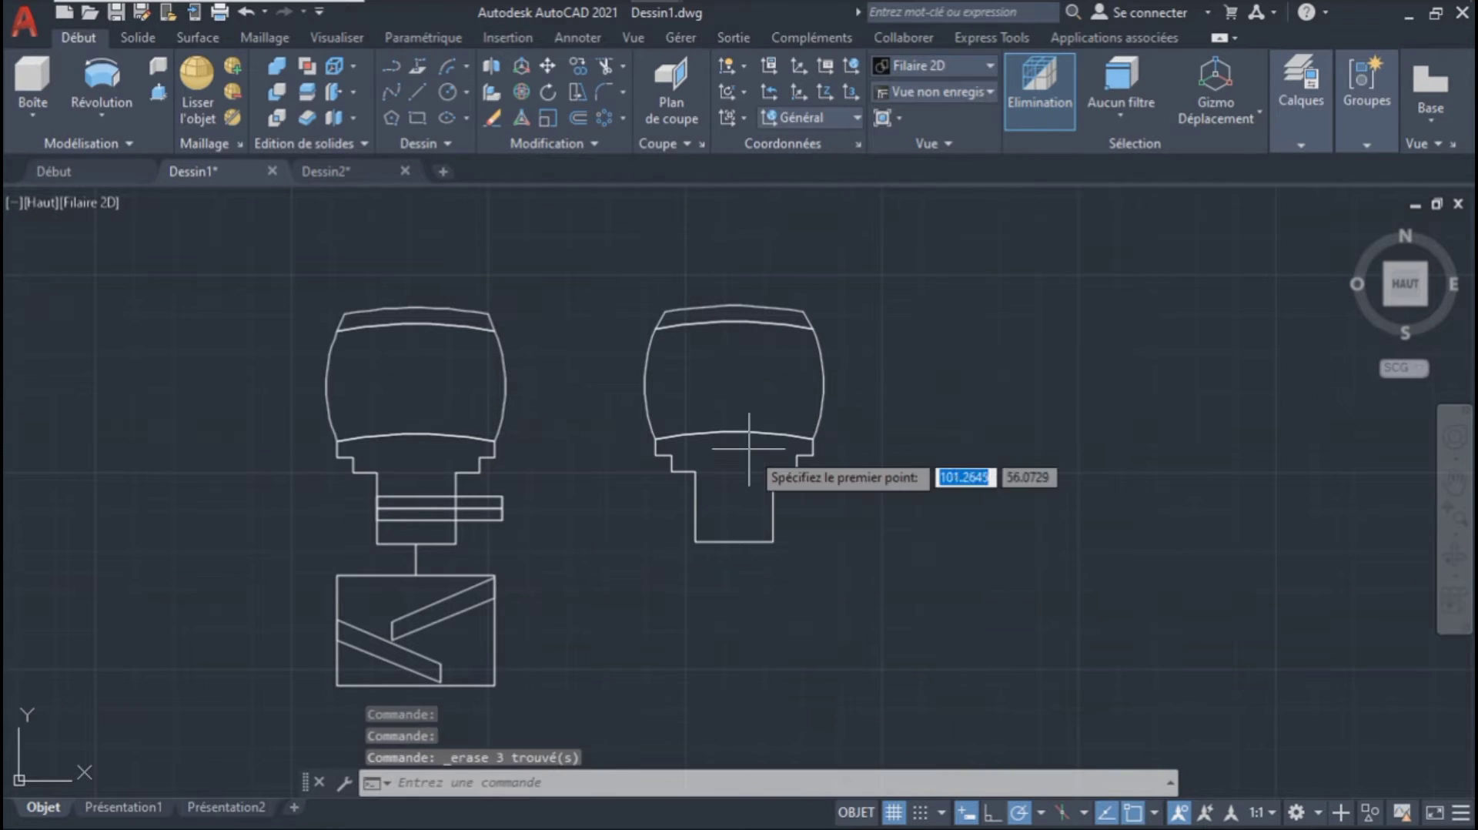
Step: Draw a 2-unit vertical line downward from the midpoint of the rim's bottom edge
{"action": "left_click", "coordinate": [734, 542]}
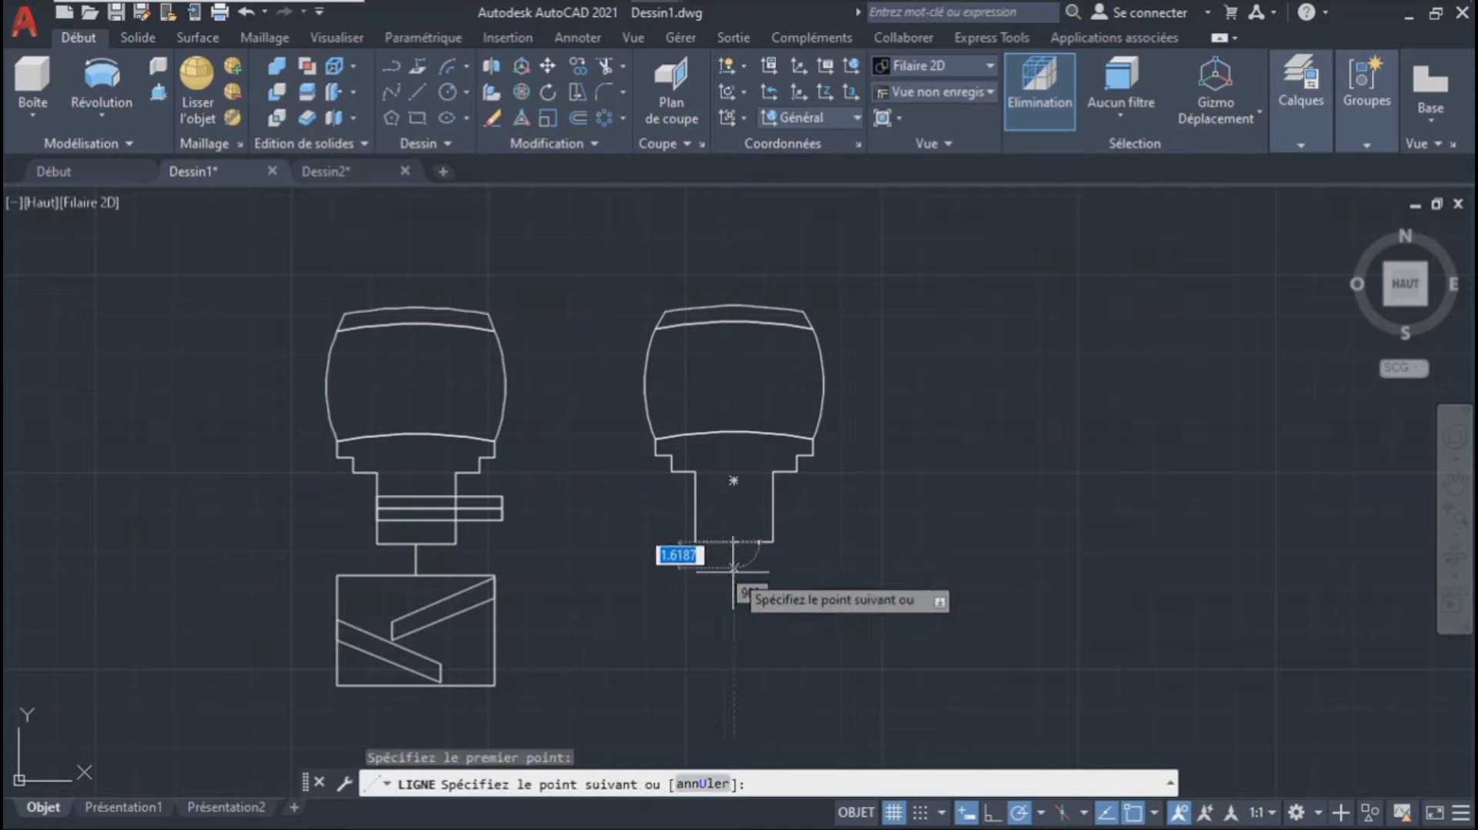
{"action": "type", "text": "2"}
{"action": "key", "text": "Return"}
{"action": "key", "text": "Return"}
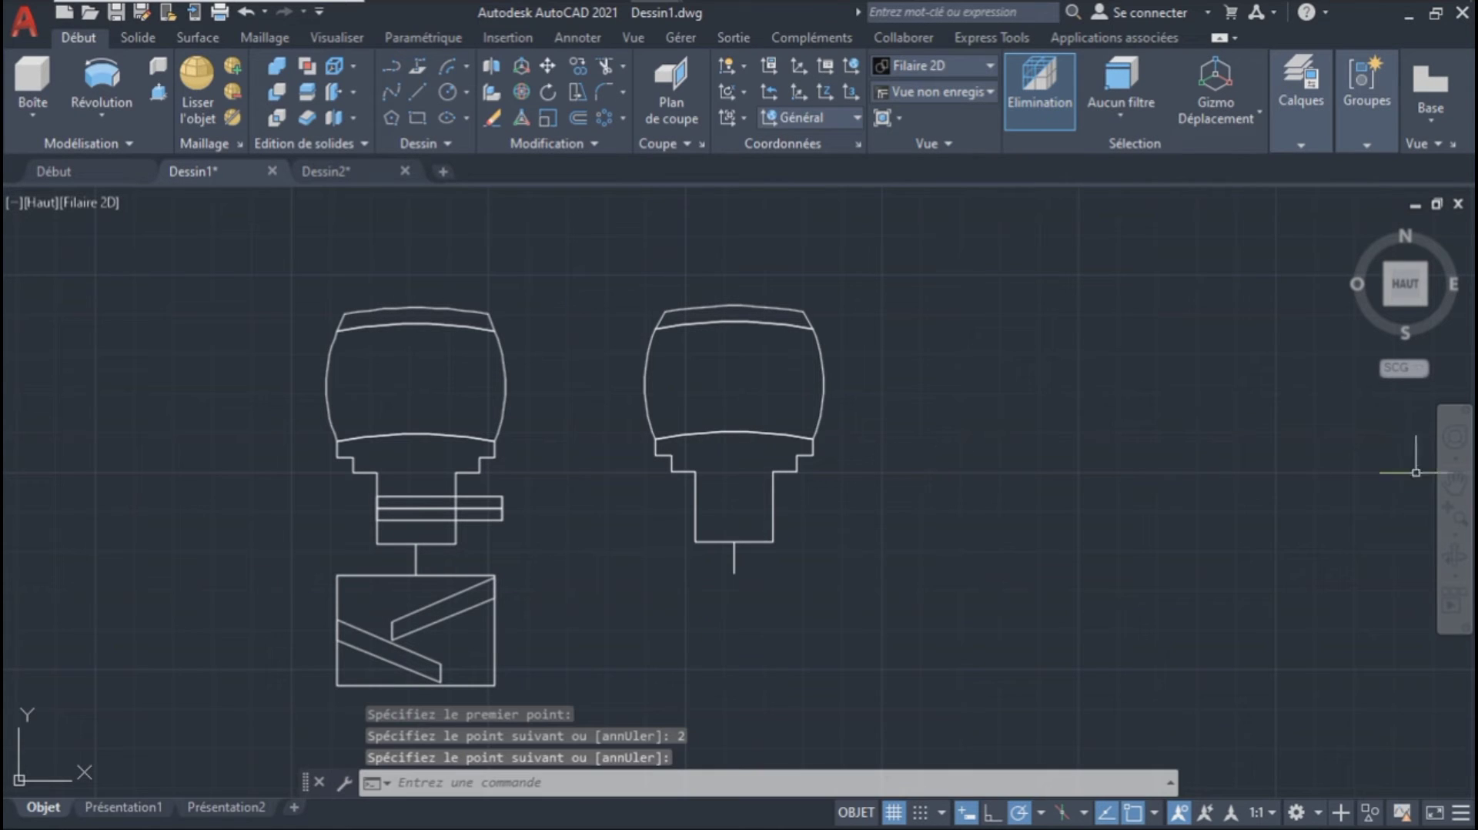
{"action": "left_click", "coordinate": [1455, 485]}
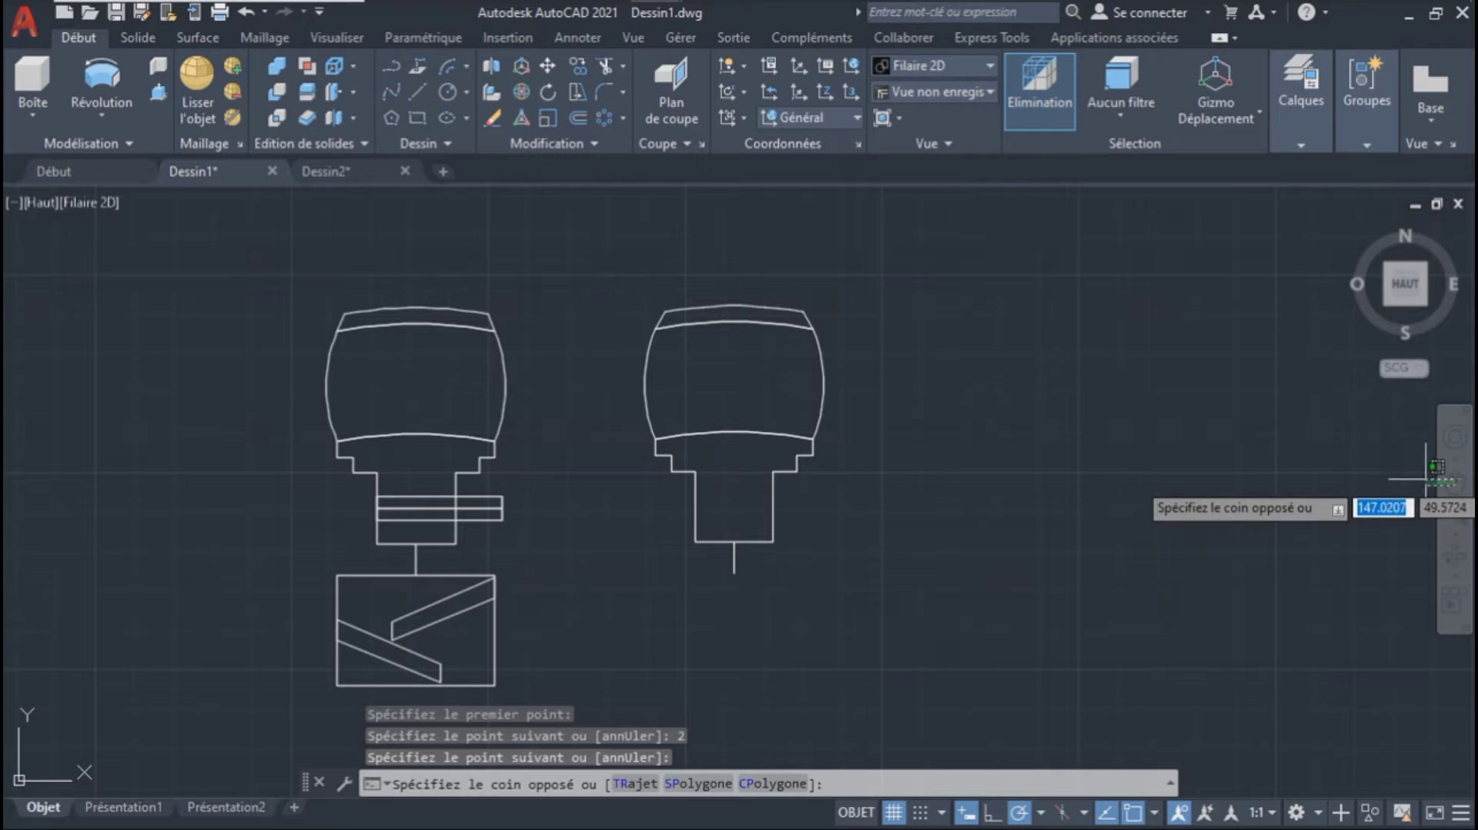
{"action": "left_click", "coordinate": [1427, 479]}
{"action": "key", "text": "Escape"}
{"action": "double_click", "coordinate": [1452, 482]}
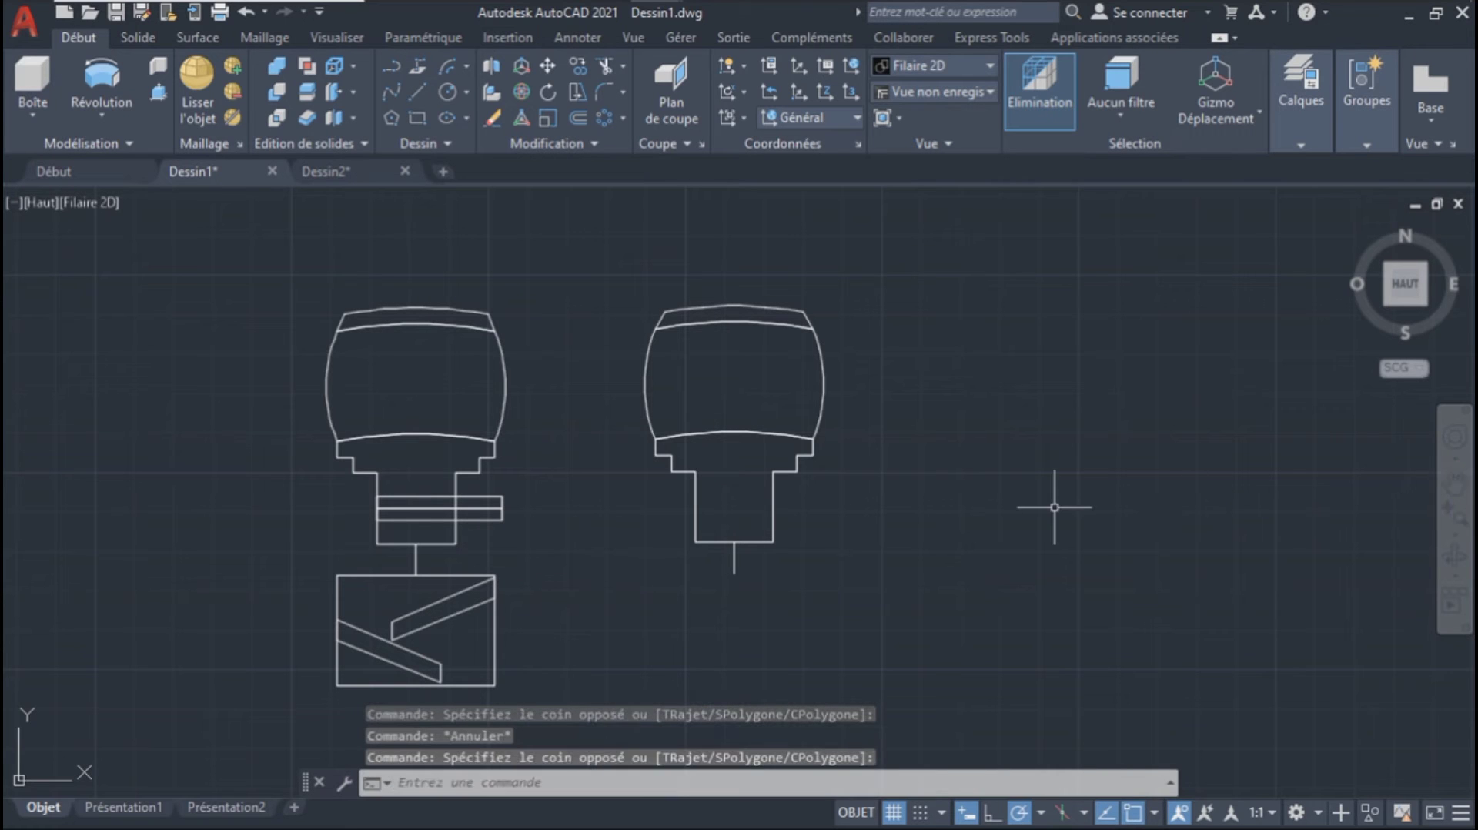
{"action": "key", "text": "Escape"}
{"action": "key", "text": "Escape"}
{"action": "key", "text": "Escape"}
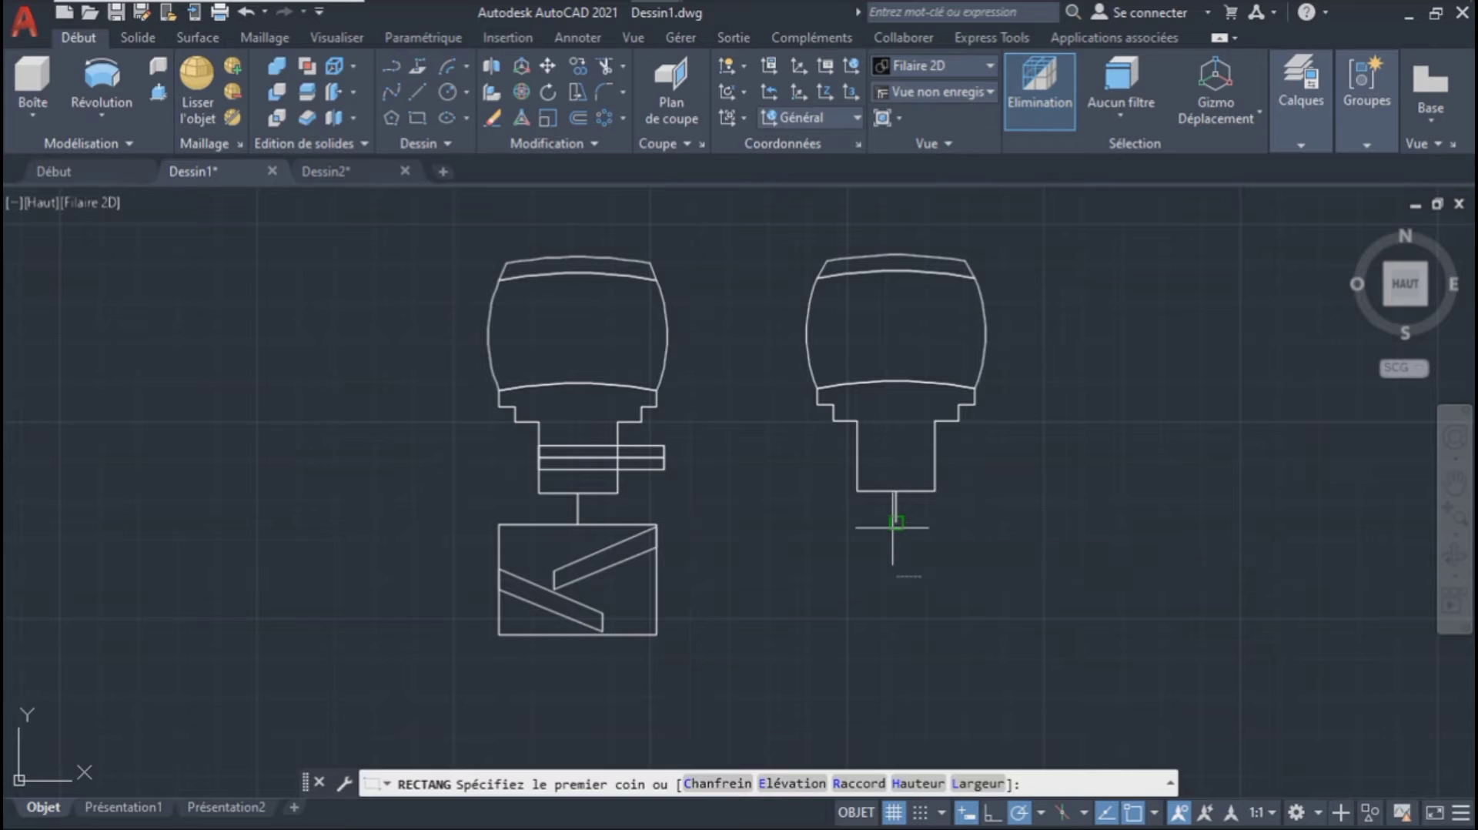
Step: Draw a 10 by 5 rectangle from the lower end of the short vertical line
{"action": "left_click", "coordinate": [895, 524]}
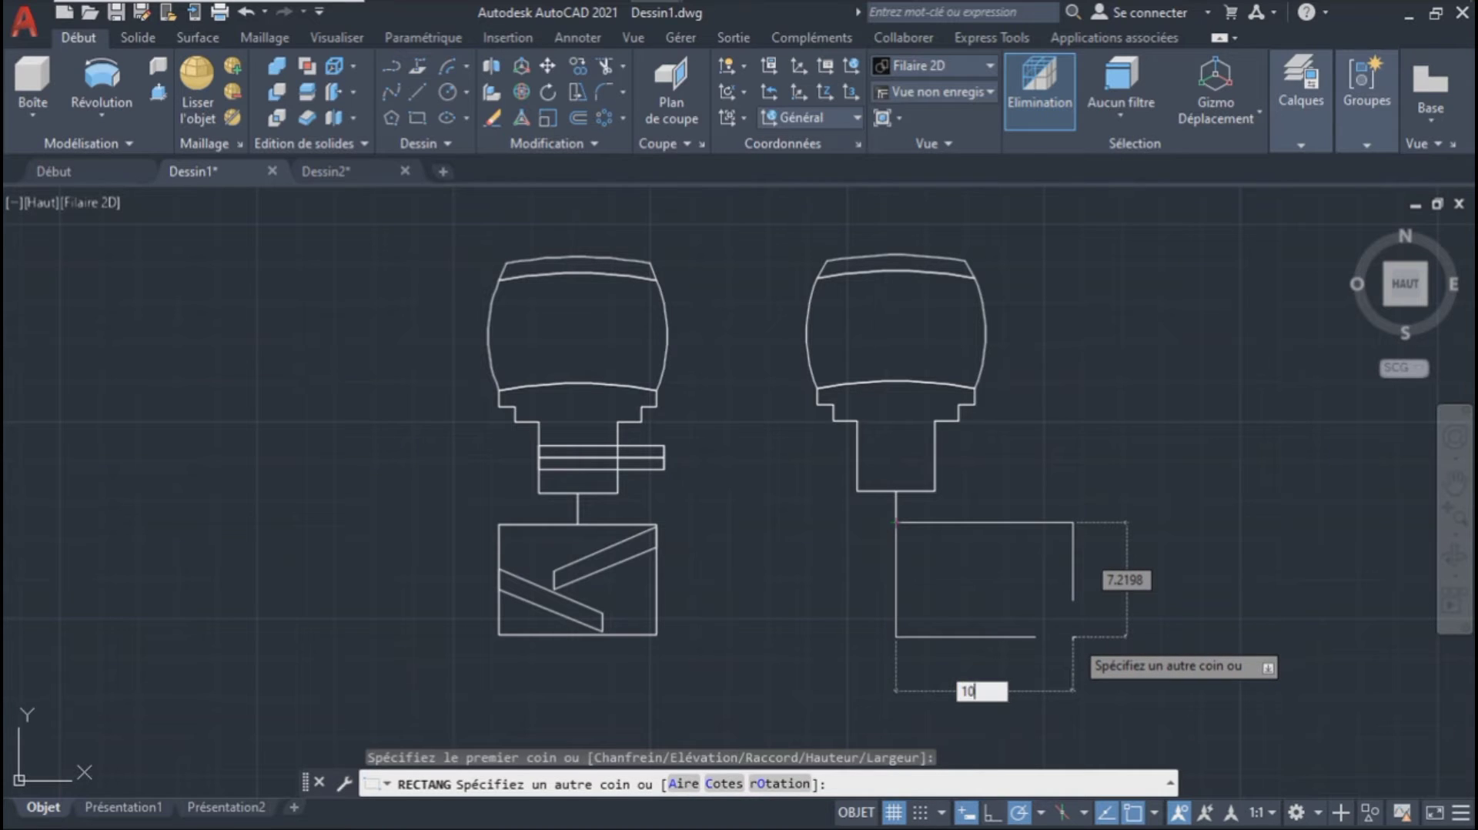
{"action": "key", "text": "Tab"}
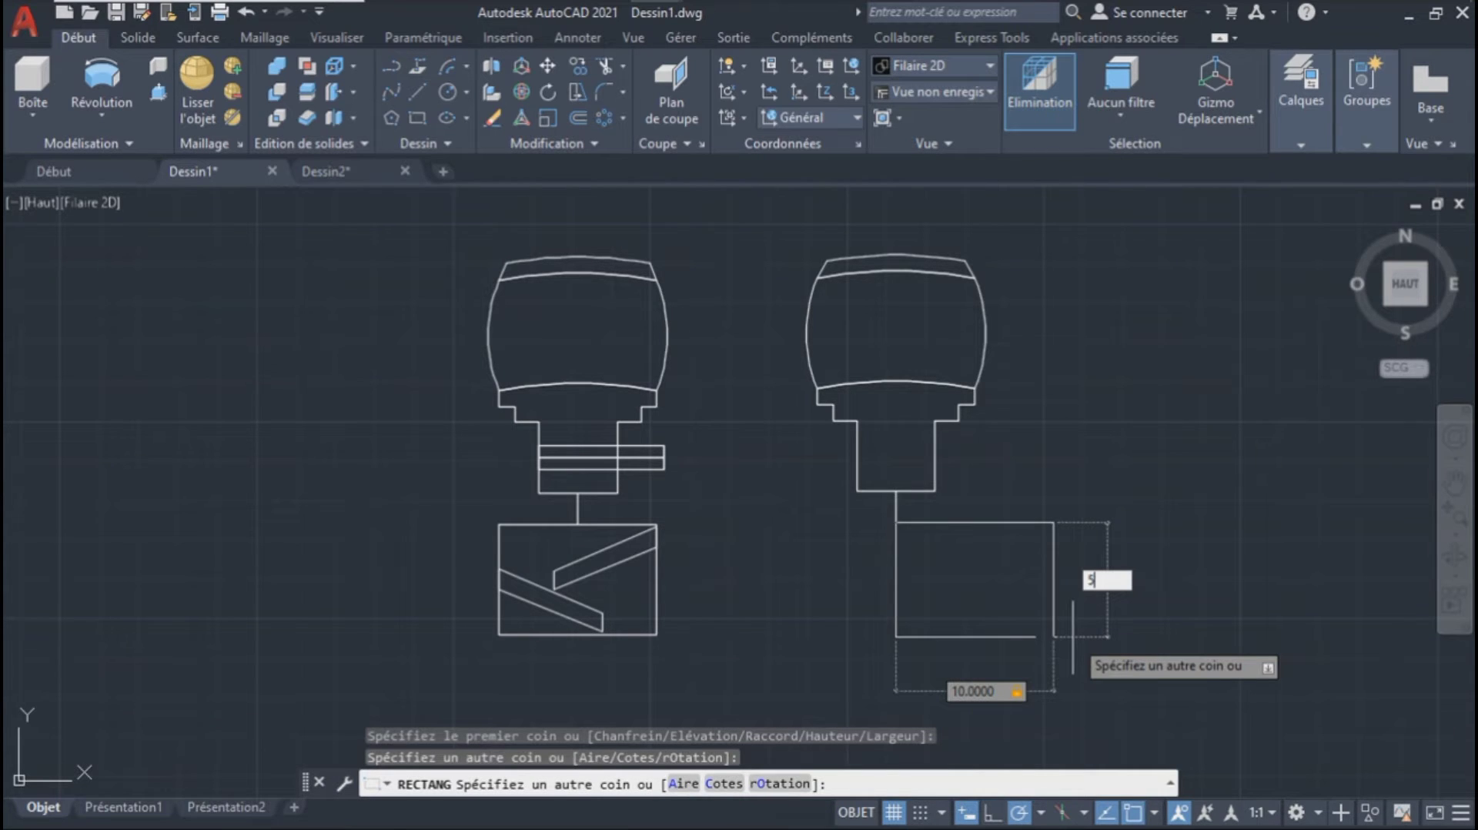
{"action": "type", "text": "5"}
{"action": "key", "text": "Return"}
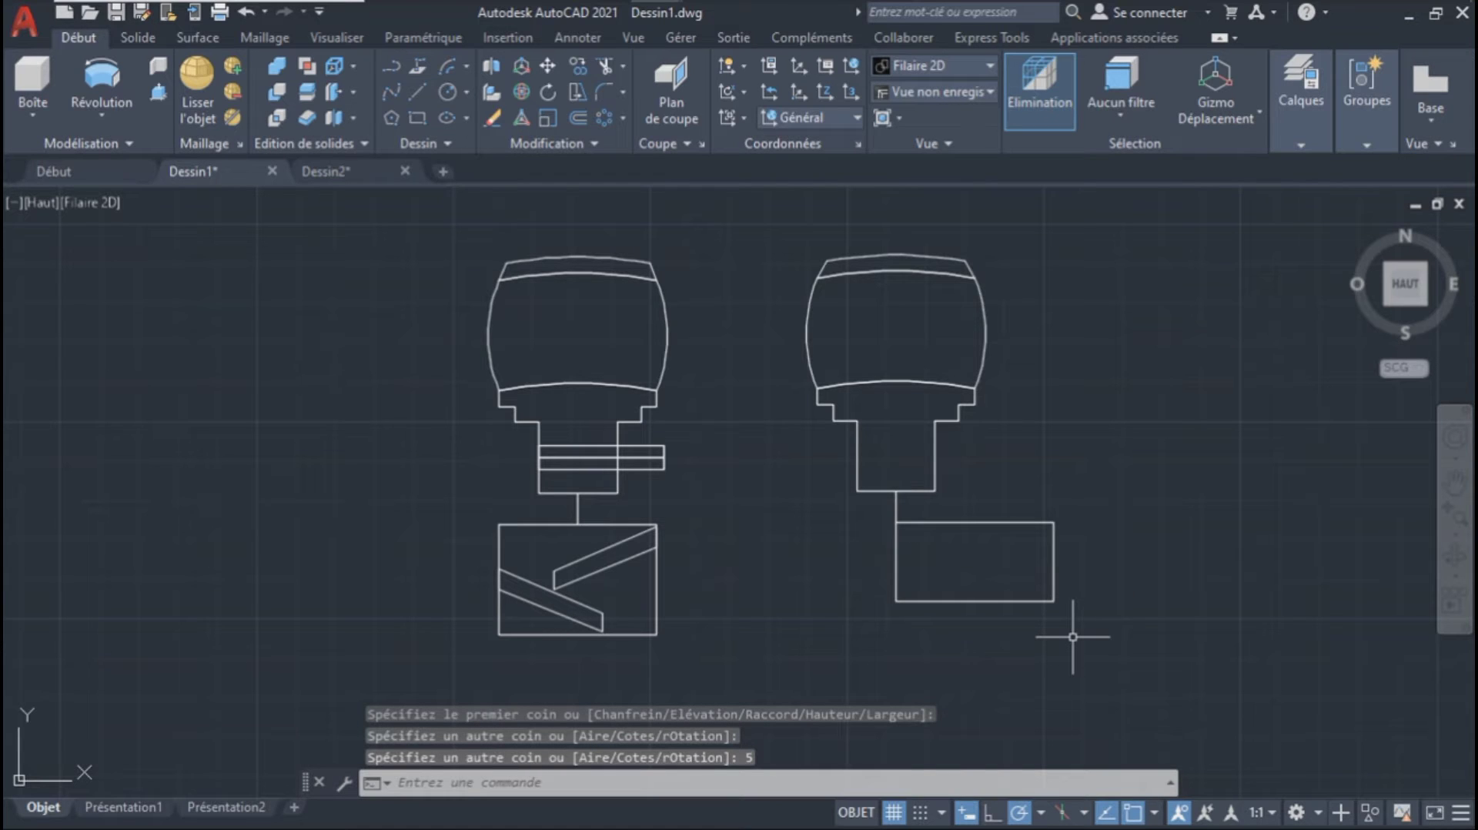
Step: Draw a rectangle 10 wide and 7 high with its upper-left corner at the lower end of the short vertical line
{"action": "key", "text": "space"}
{"action": "left_click", "coordinate": [895, 522]}
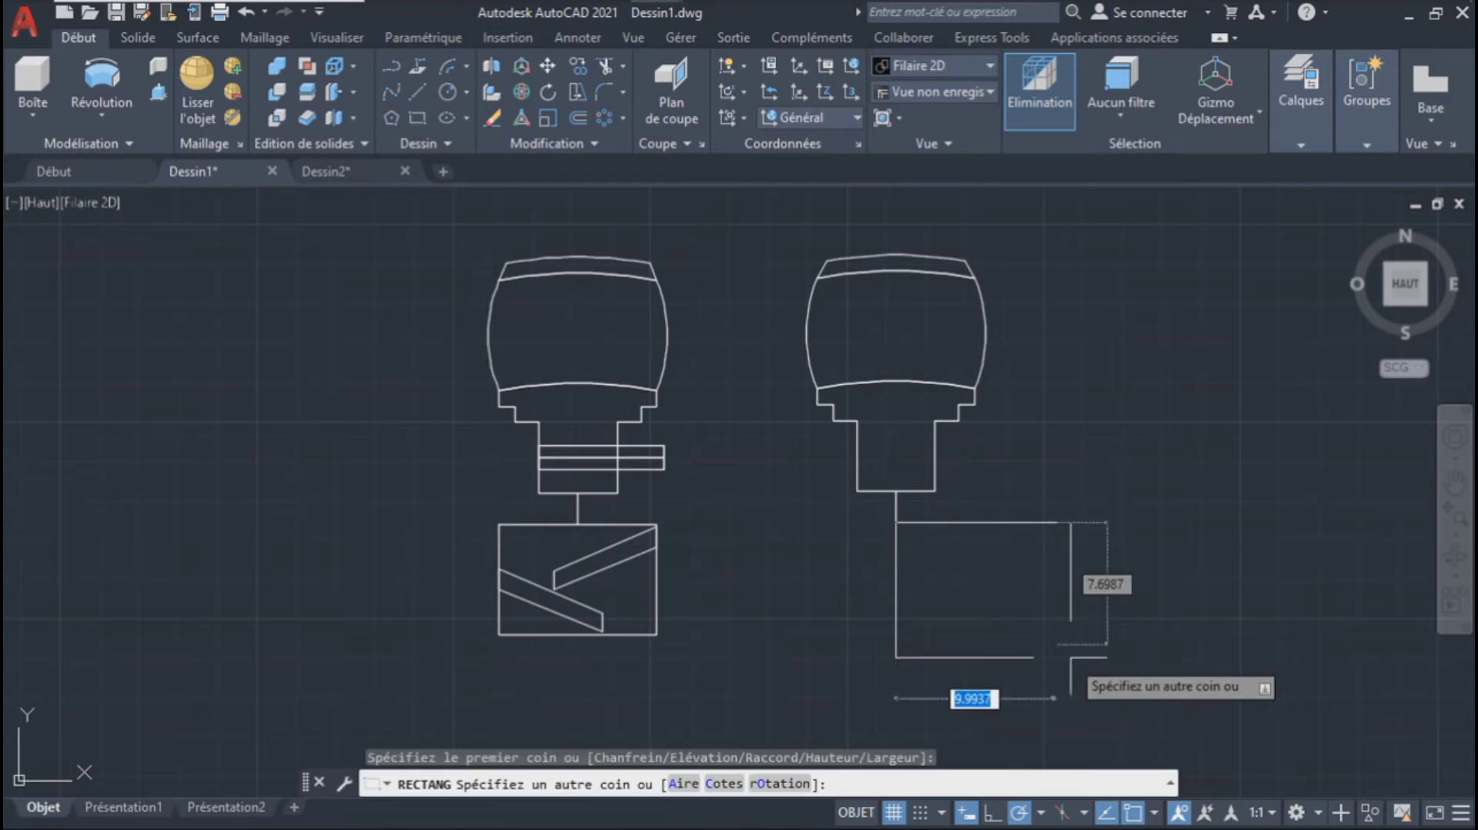
{"action": "type", "text": "10"}
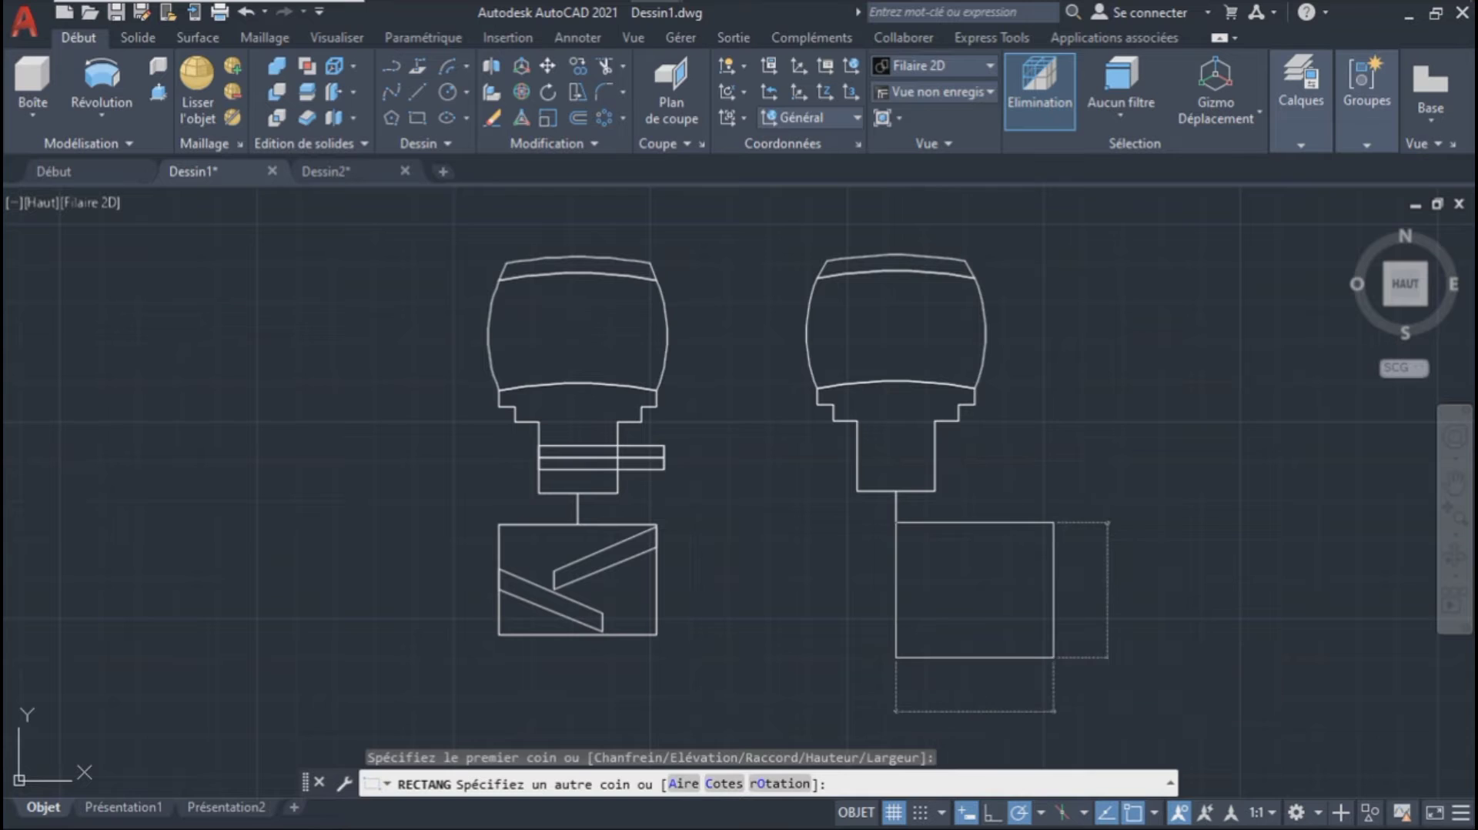
{"action": "key", "text": "Tab"}
{"action": "type", "text": "7"}
{"action": "key", "text": "Return"}
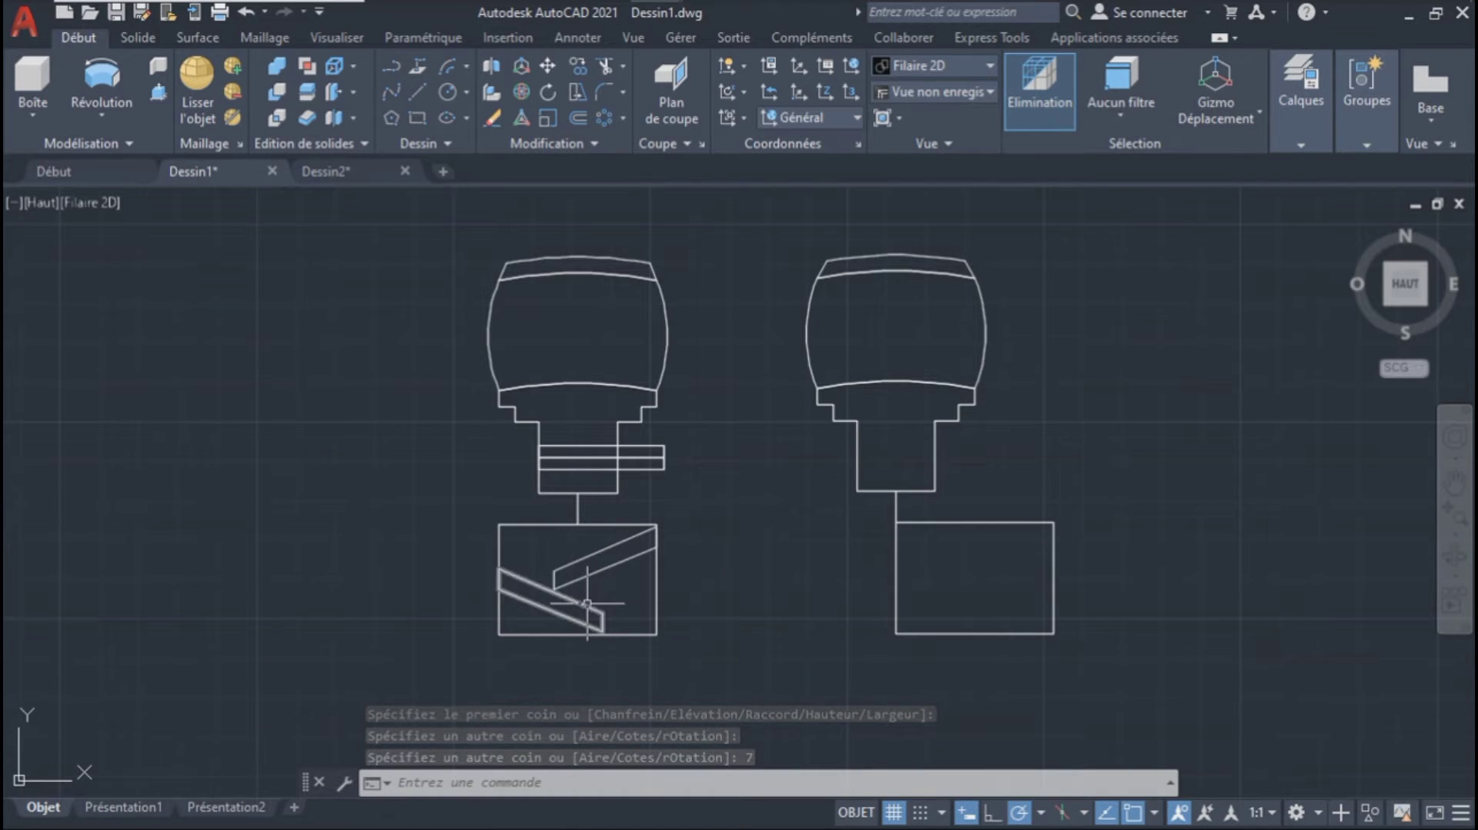
Step: Draw an open polyline from the rectangle's upper-right corner: about 7.4 units down-left, a short vertical drop, then about 8.3 units back past the right edge
{"action": "left_click", "coordinate": [1455, 516]}
{"action": "left_click", "coordinate": [1455, 483]}
{"action": "mouse_move", "coordinate": [1098, 580]}
{"action": "left_mouse_down"}
{"action": "mouse_move", "coordinate": [1076, 580]}
{"action": "mouse_move", "coordinate": [956, 456]}
{"action": "left_mouse_up"}
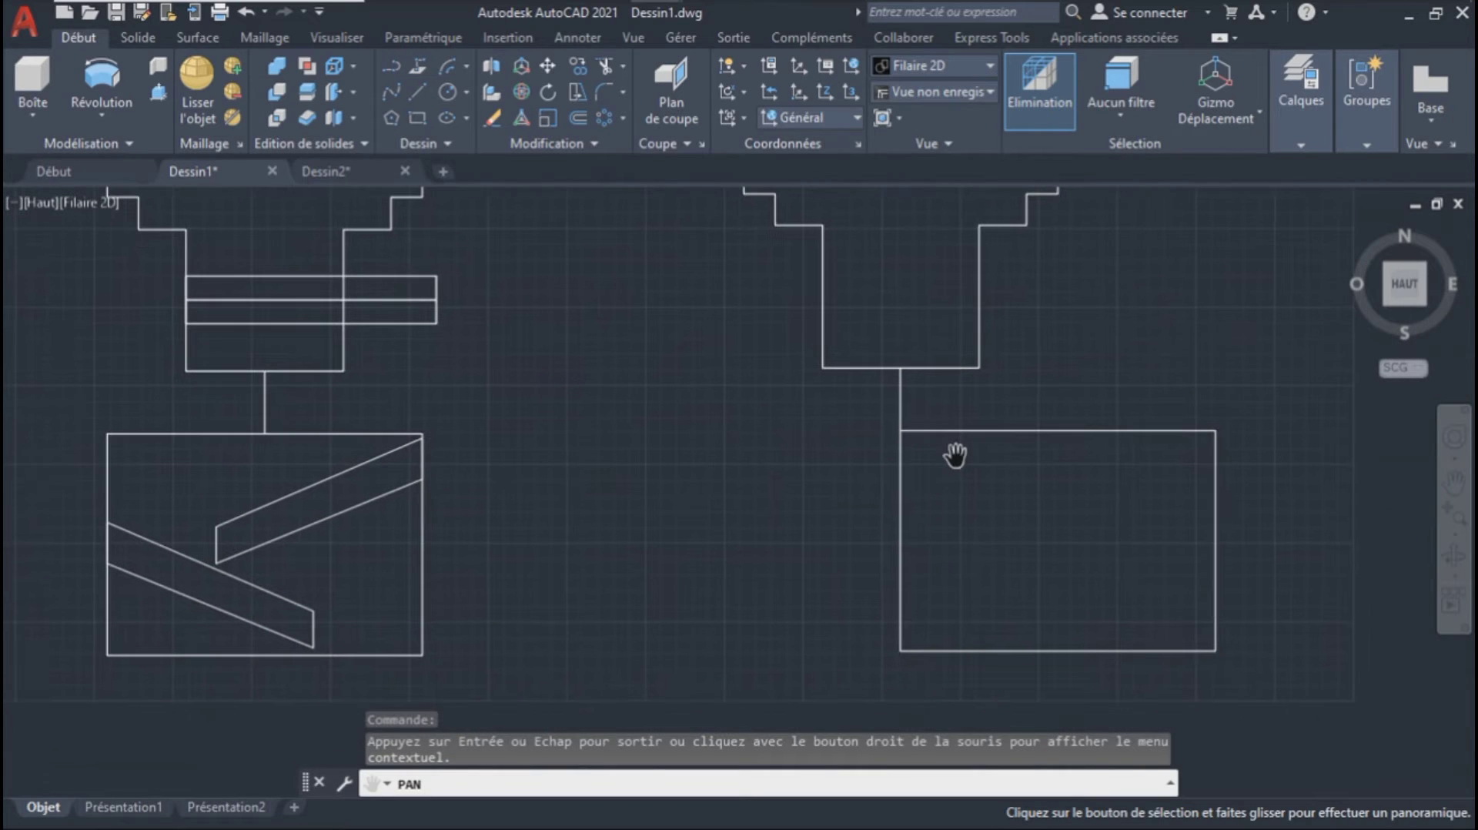
{"action": "left_click", "coordinate": [1216, 431]}
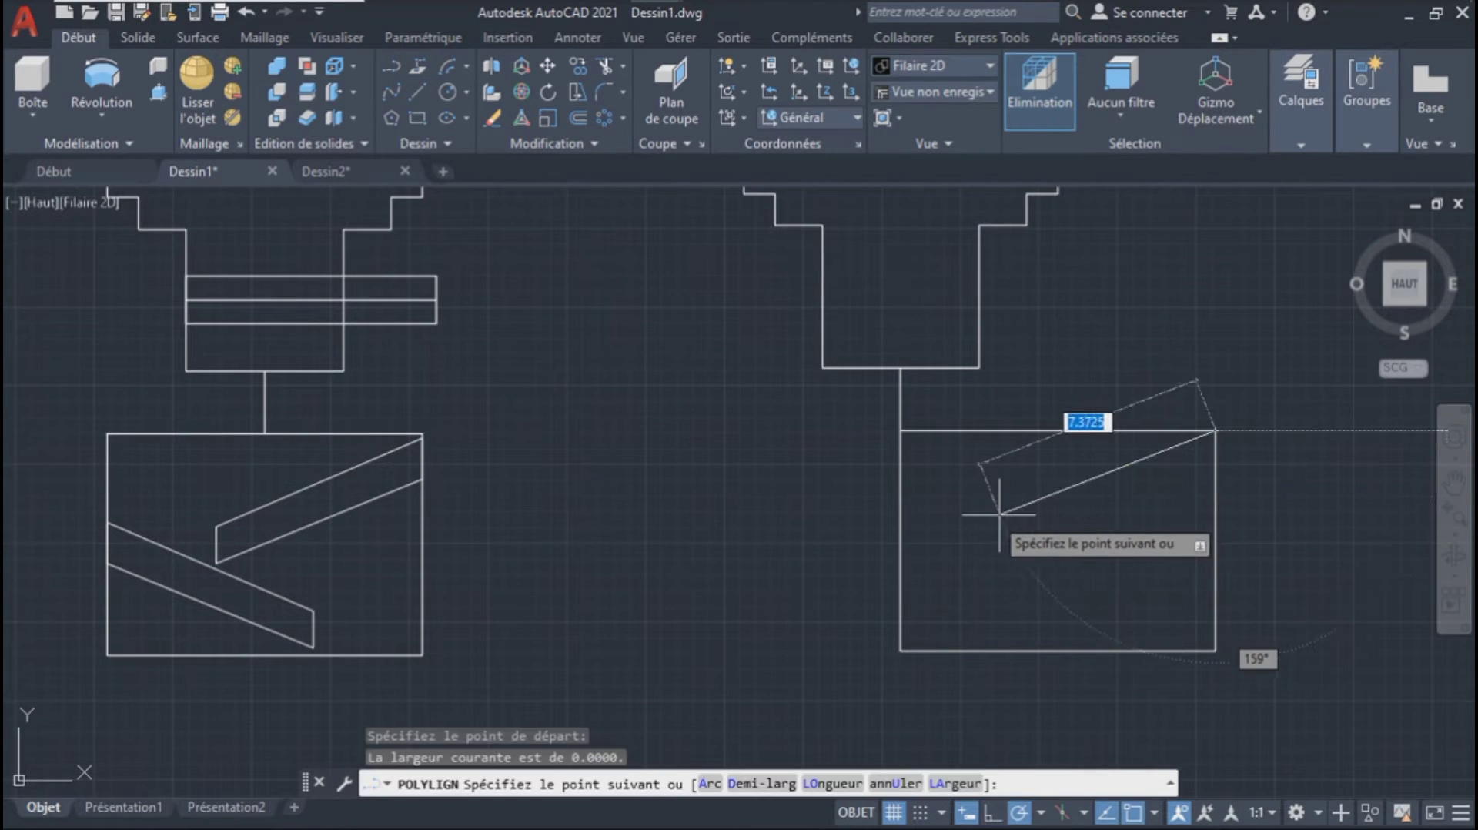
{"action": "left_click", "coordinate": [1001, 512]}
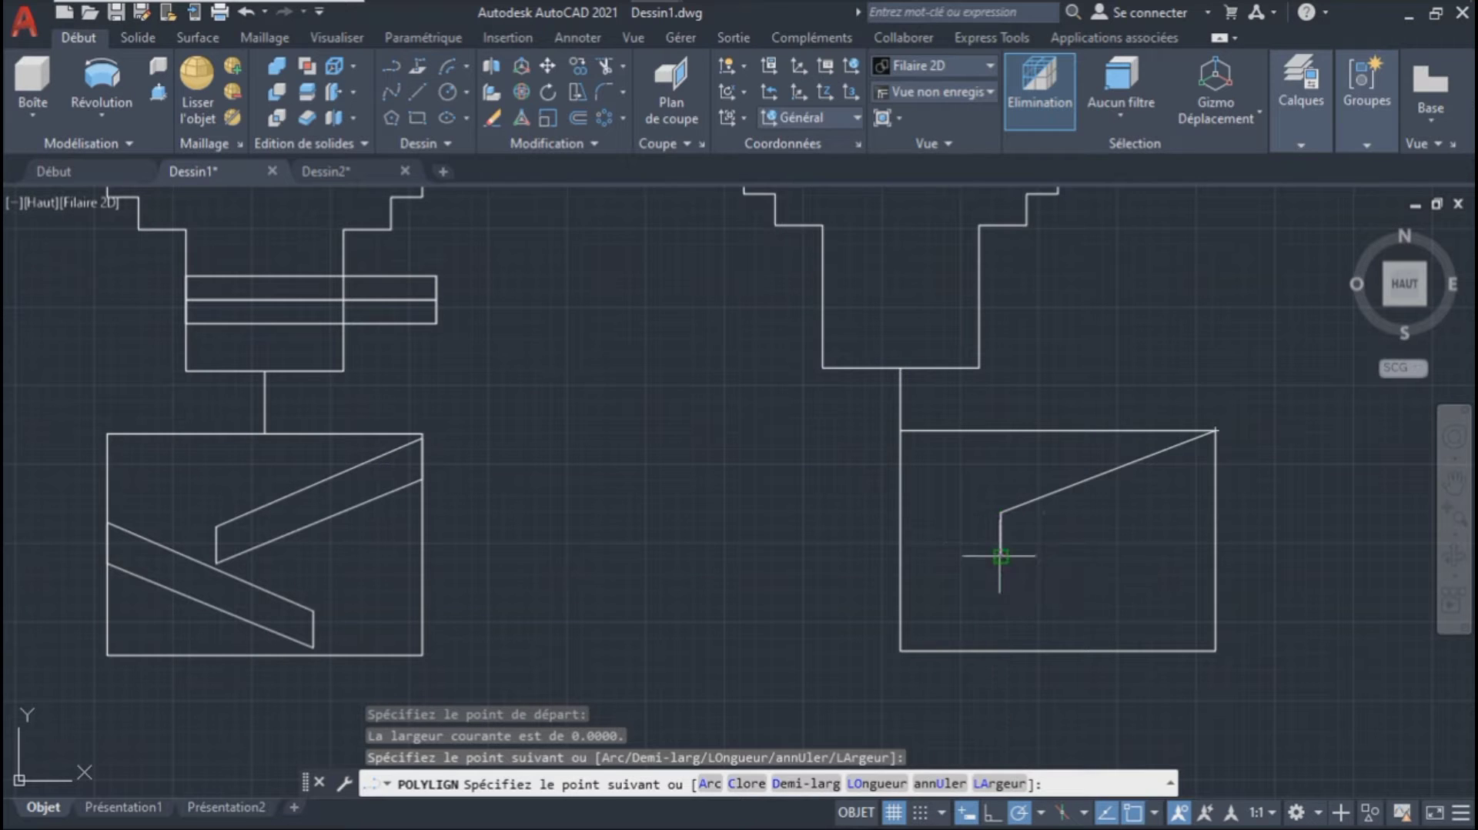
{"action": "left_click", "coordinate": [1001, 554]}
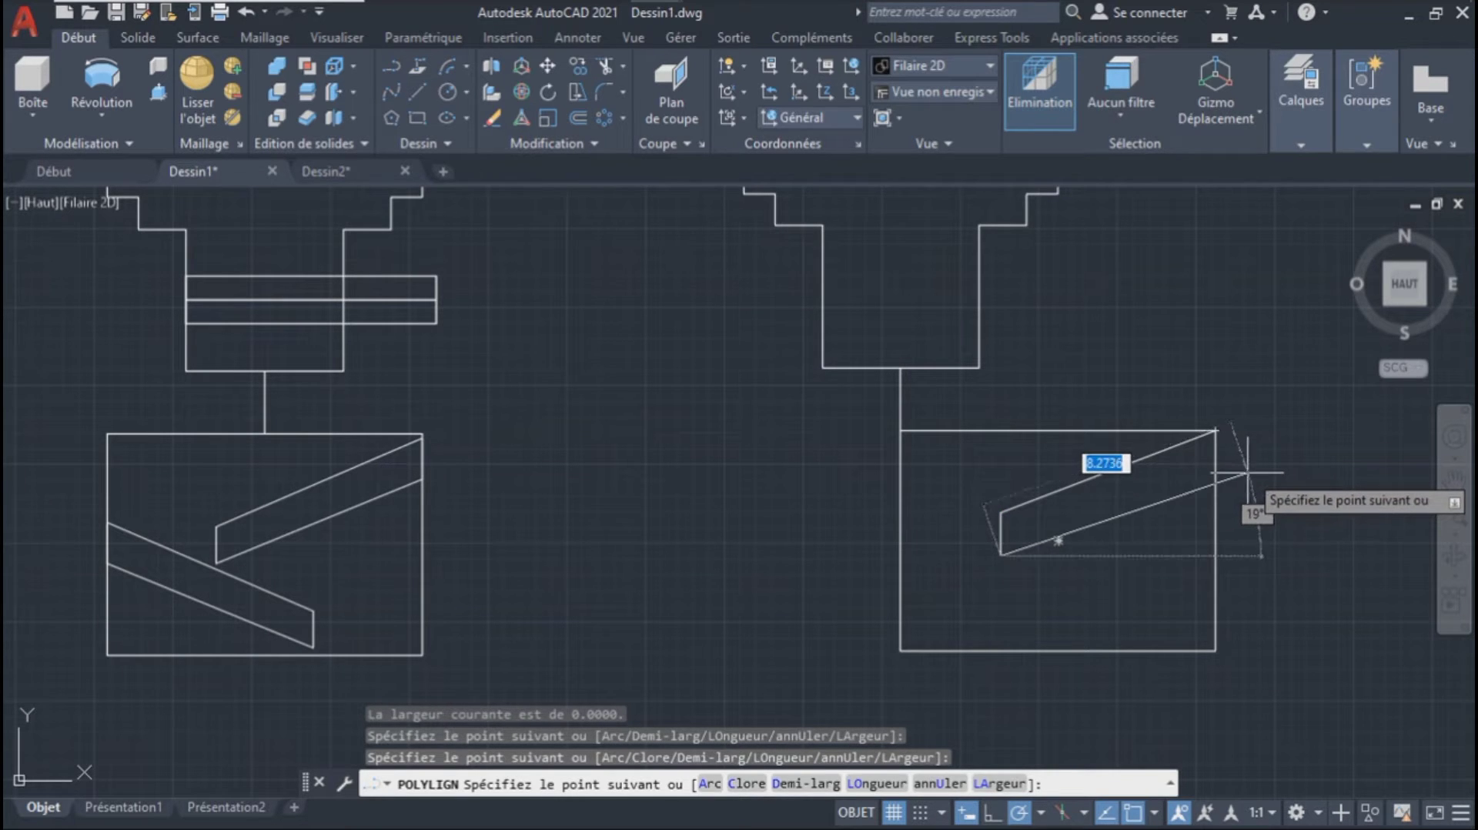
{"action": "left_click", "coordinate": [1248, 468]}
{"action": "key", "text": "Return"}
Step: Create a closed boundary polyline from the slanted groove area enclosed by the polyline and the rectangle's right edge
{"action": "left_click", "coordinate": [425, 143]}
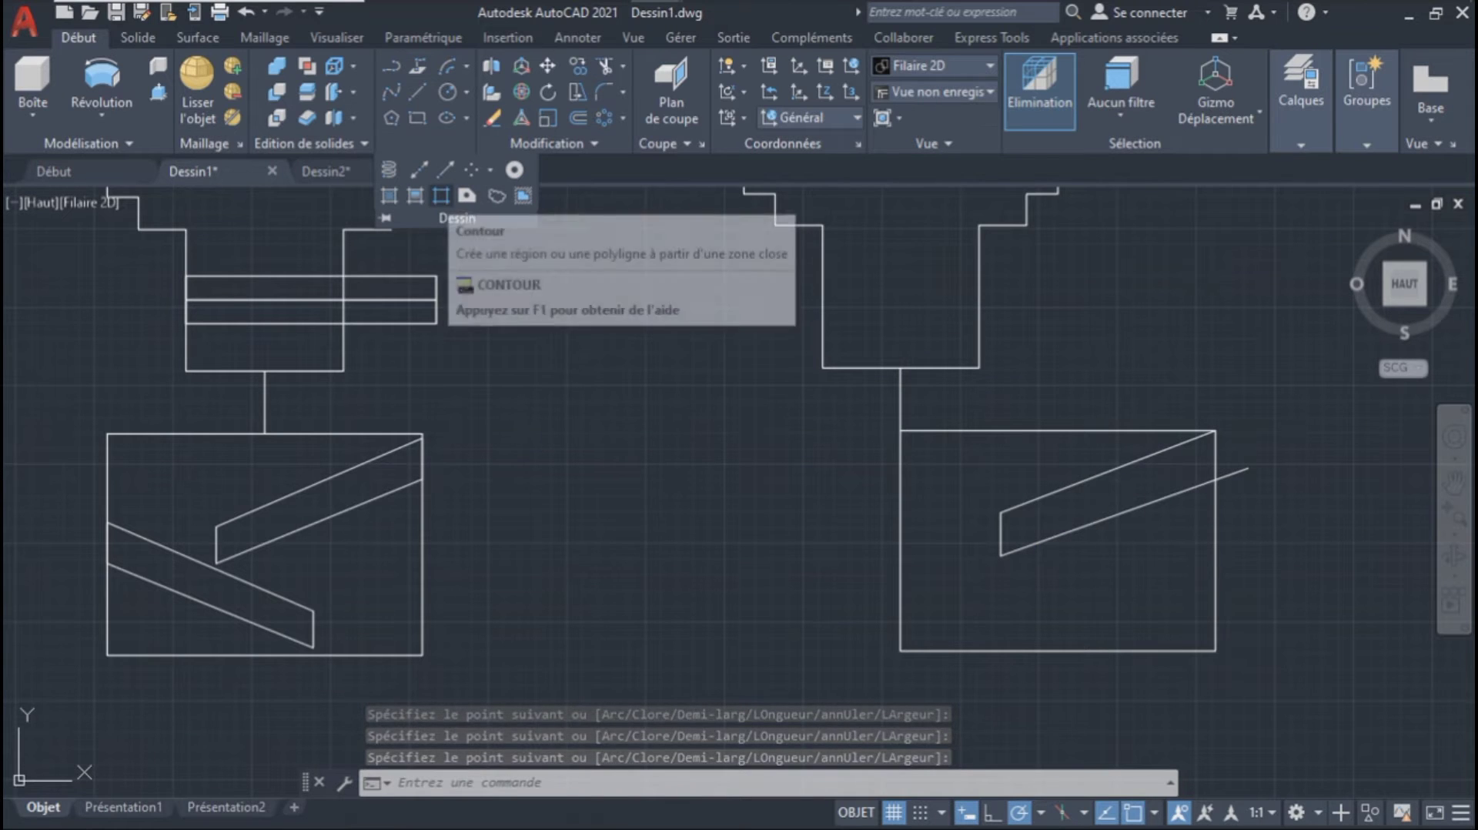
{"action": "left_click", "coordinate": [441, 195]}
{"action": "left_click", "coordinate": [1007, 520]}
{"action": "key", "text": "Return"}
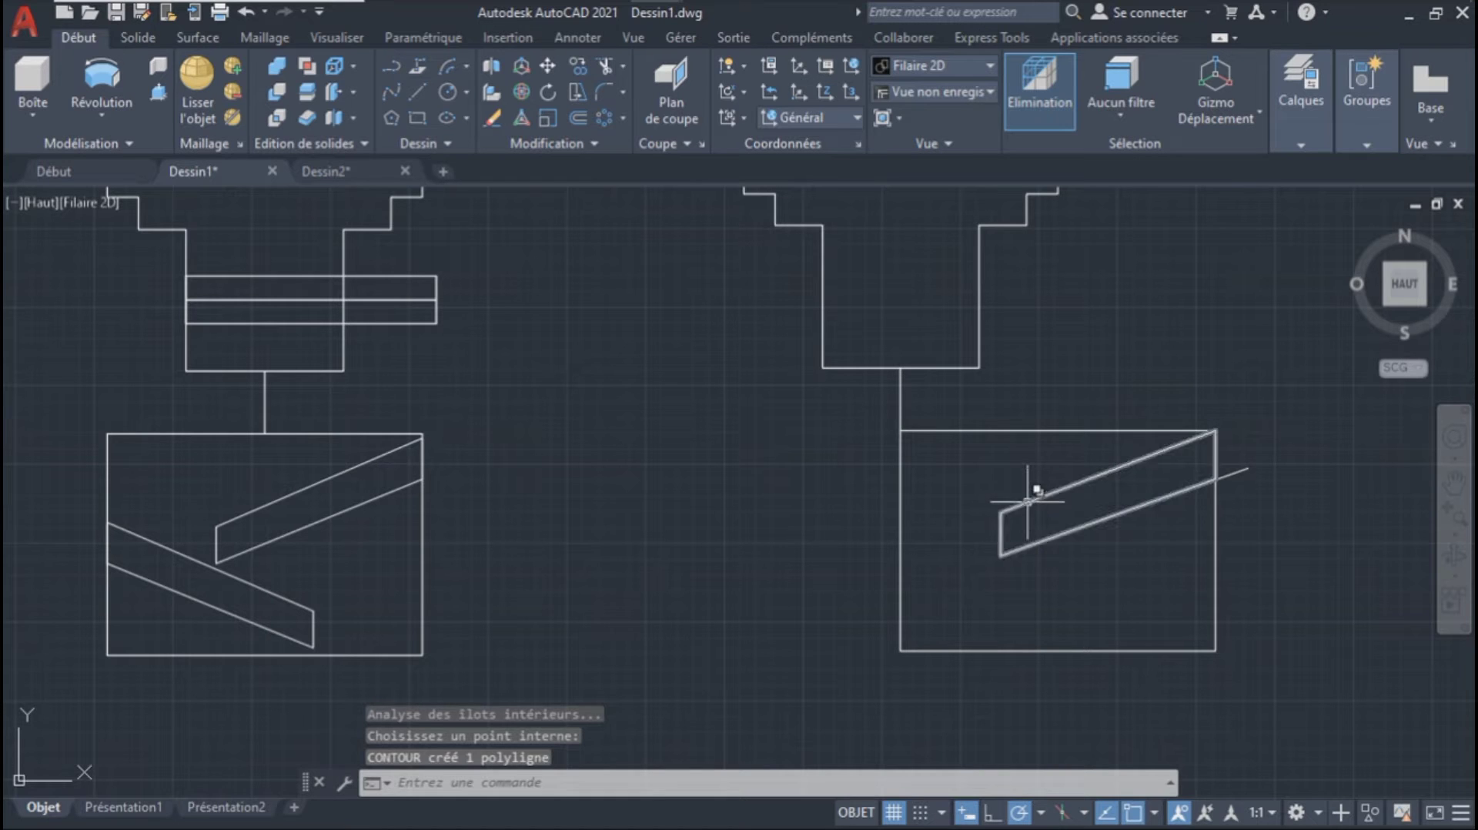
Step: Move the rectangle and groove boundary from the rectangle's centre to the short vertical line's lower end, and delete the leftover open polyline
{"action": "left_click", "coordinate": [1027, 503]}
{"action": "left_click", "coordinate": [960, 430]}
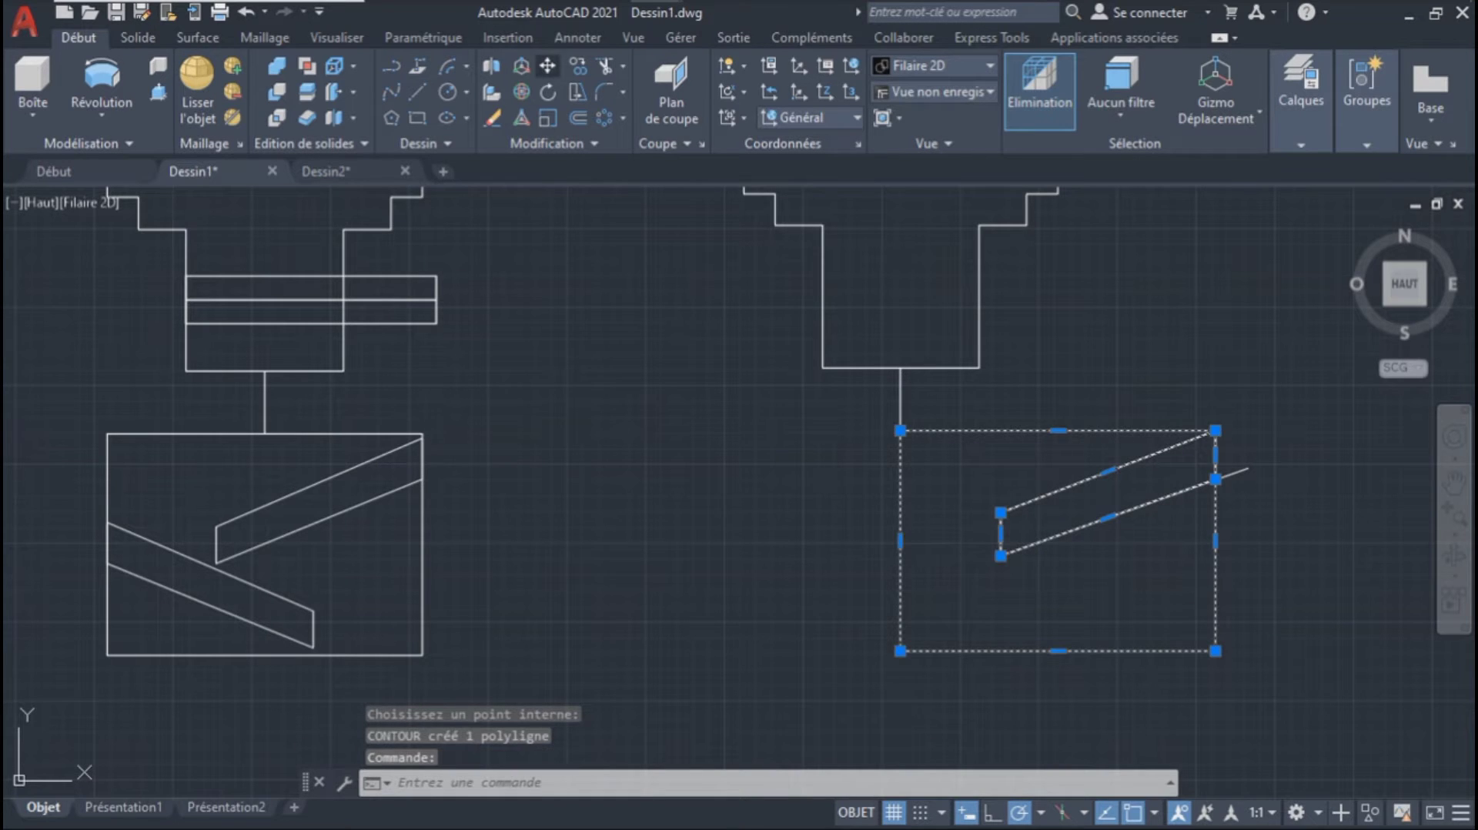
{"action": "left_click", "coordinate": [547, 65]}
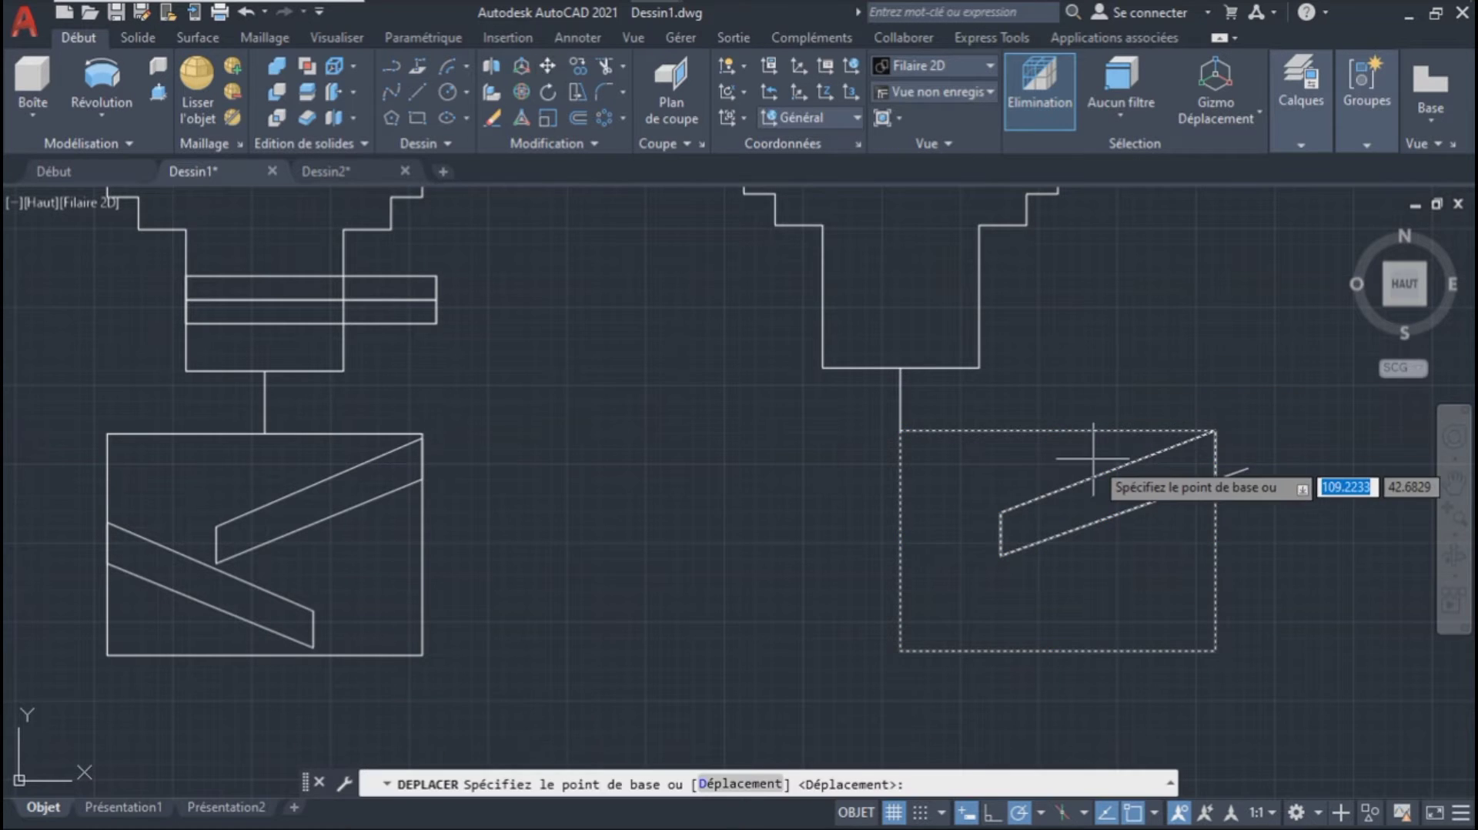
{"action": "left_click", "coordinate": [1058, 542]}
{"action": "left_click", "coordinate": [900, 430]}
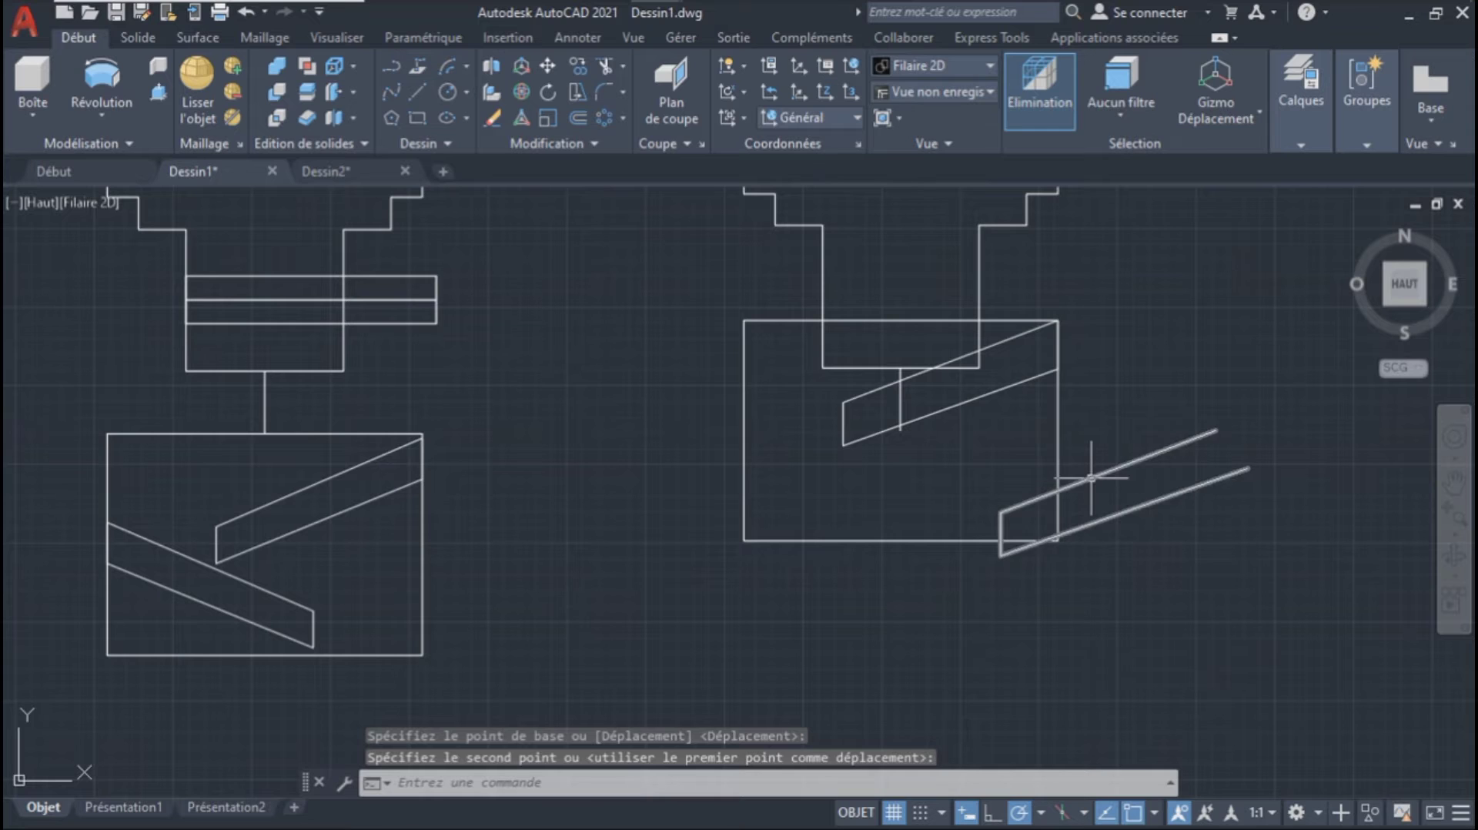
{"action": "left_click", "coordinate": [1088, 479]}
{"action": "key", "text": "Delete"}
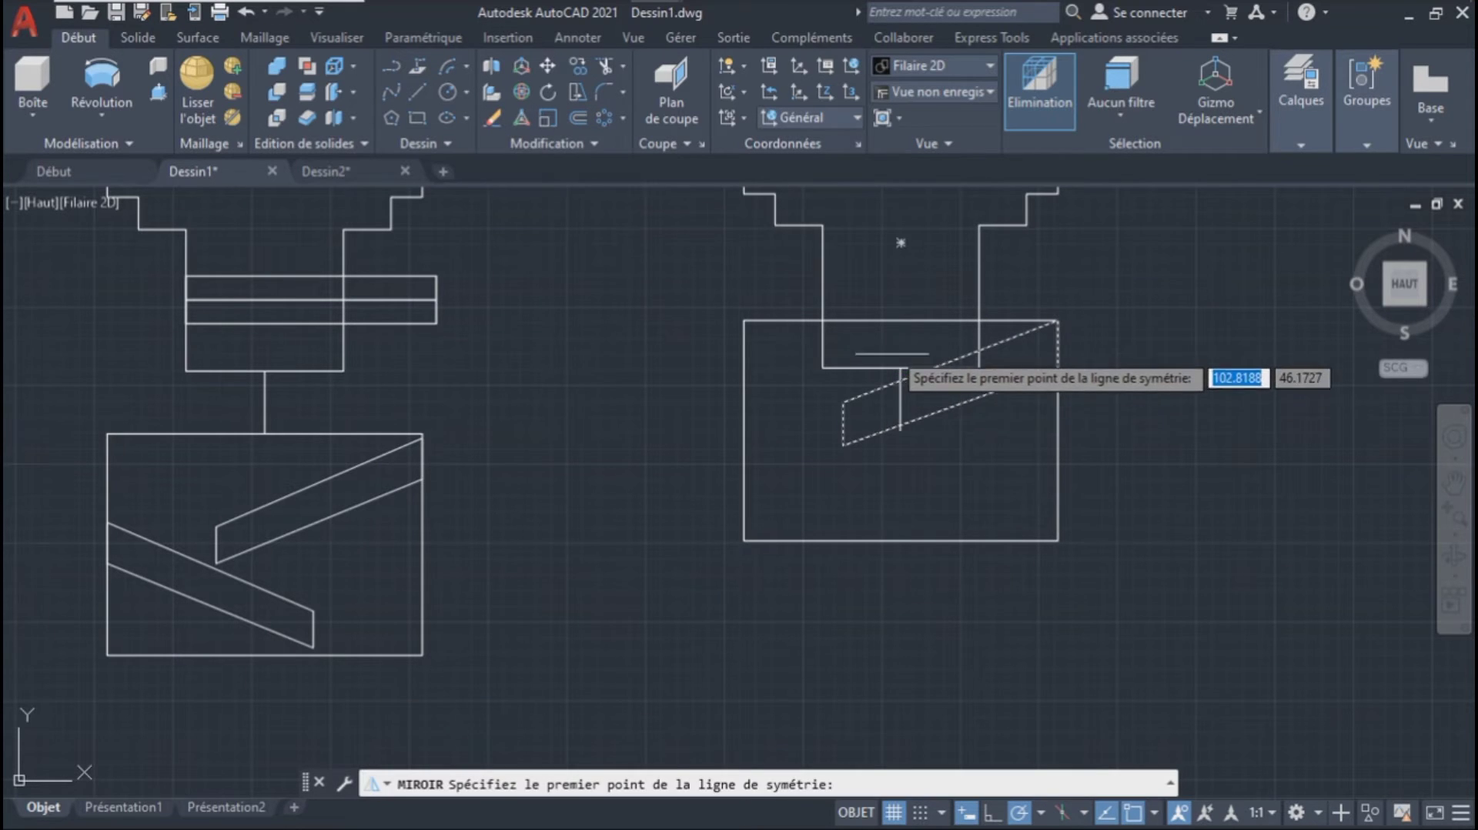
Step: Mirror the groove across the short vertical line, keeping the original, and move the mirrored groove down to the rectangle's lower edge
{"action": "left_click", "coordinate": [900, 368]}
{"action": "left_click", "coordinate": [900, 424]}
{"action": "key", "text": "Return"}
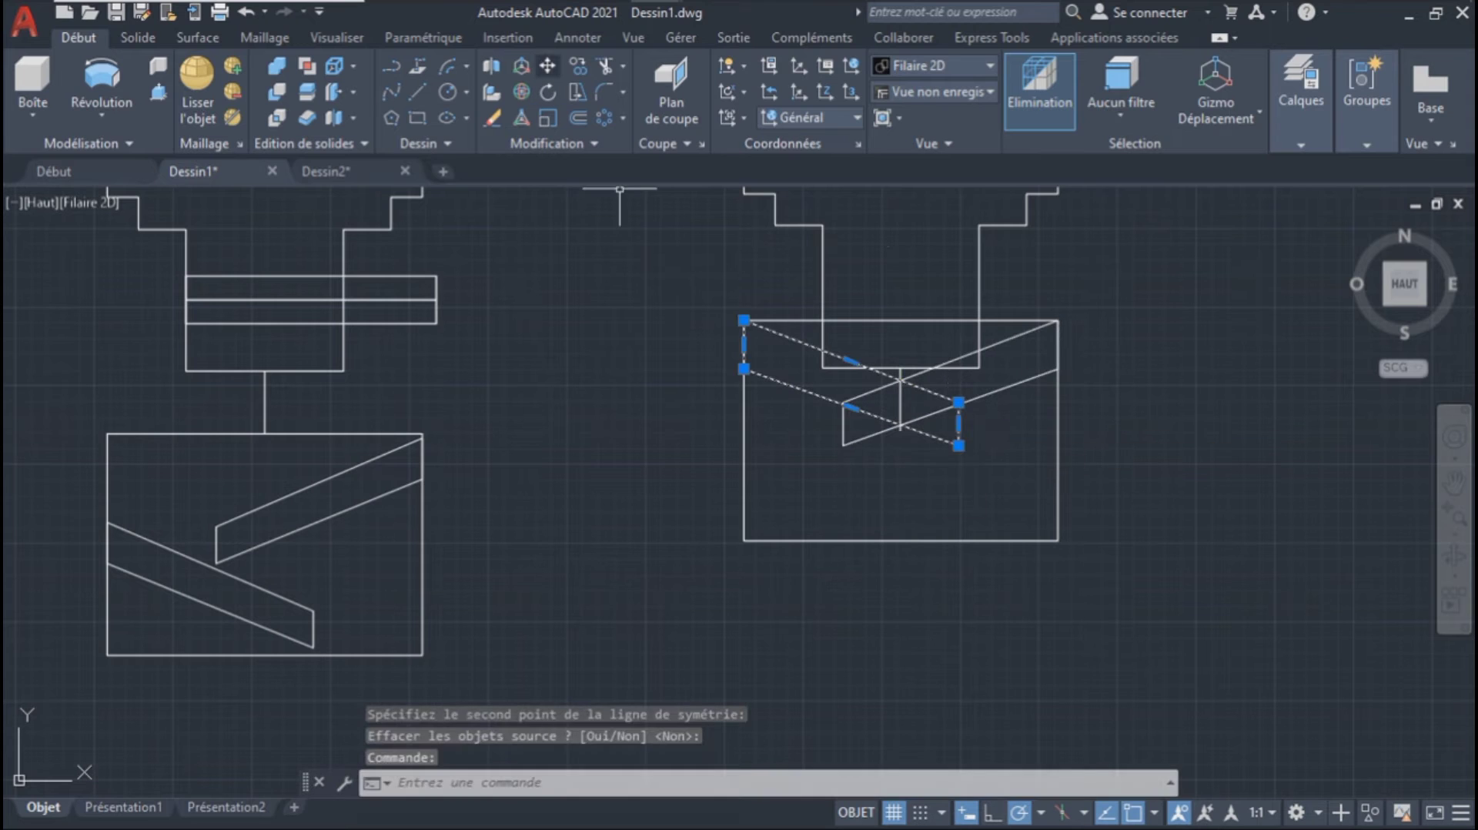
{"action": "left_click", "coordinate": [547, 65]}
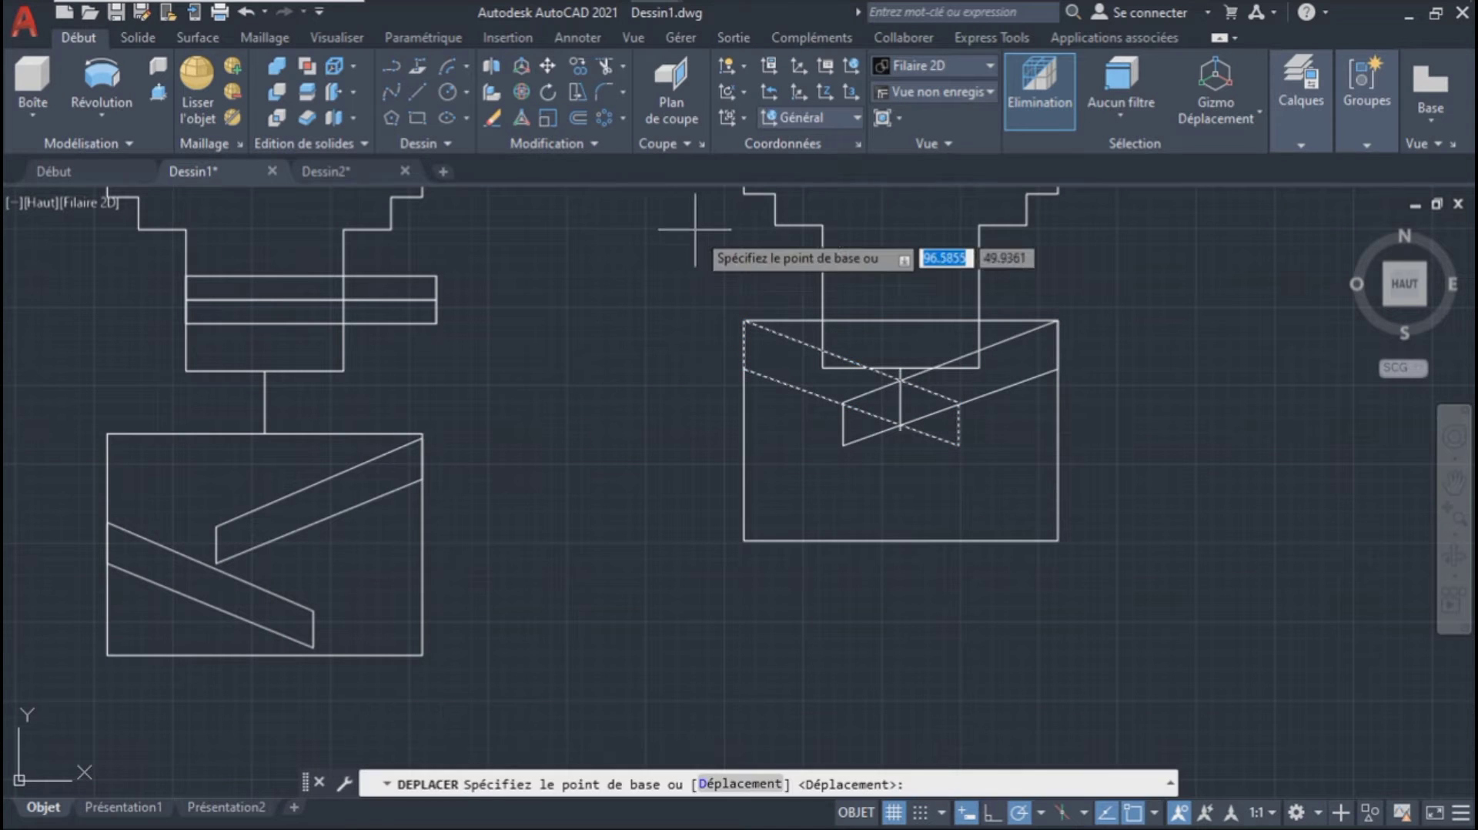
{"action": "left_click", "coordinate": [605, 269]}
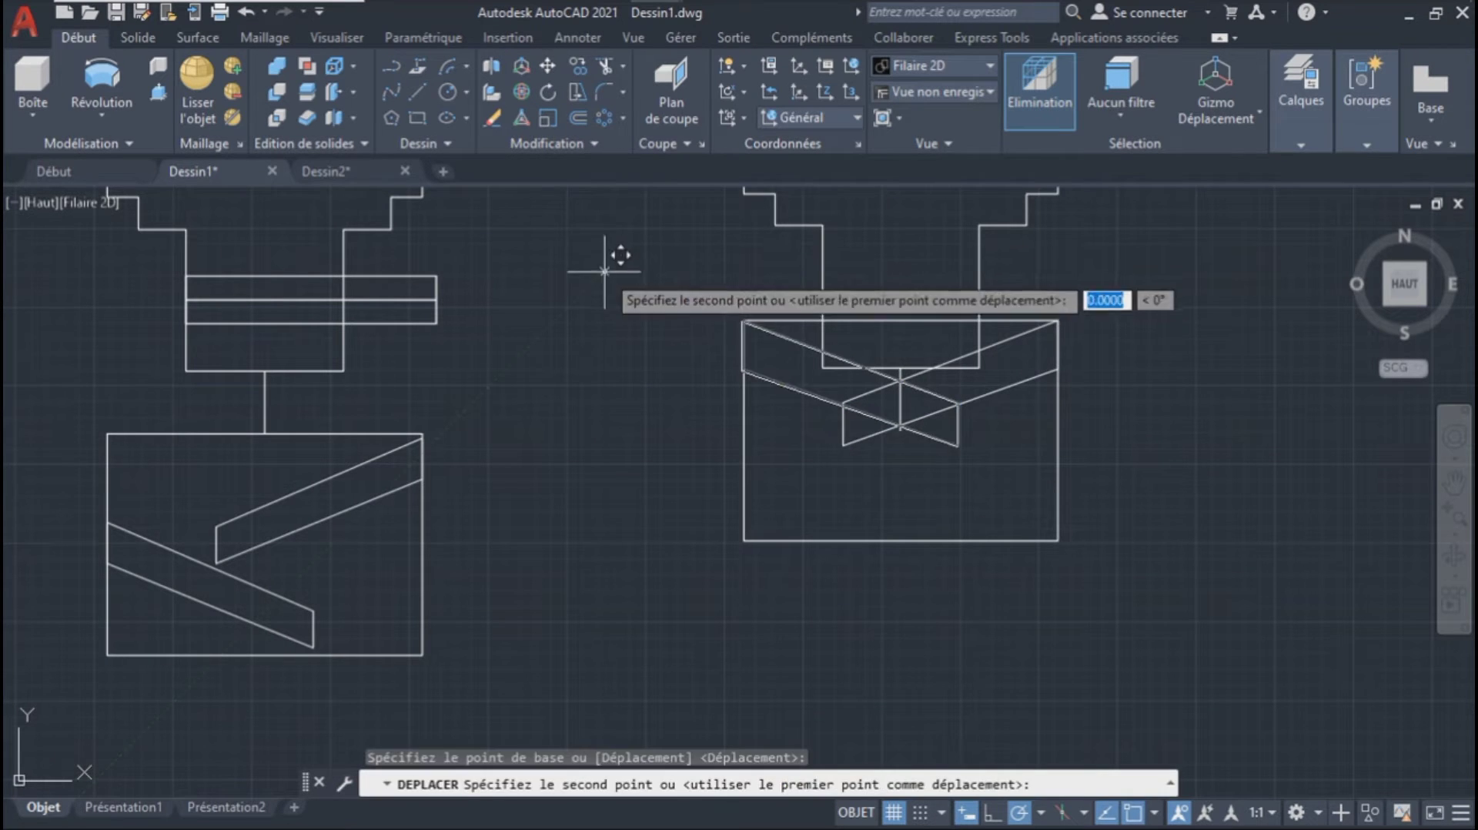
{"action": "left_click", "coordinate": [606, 361]}
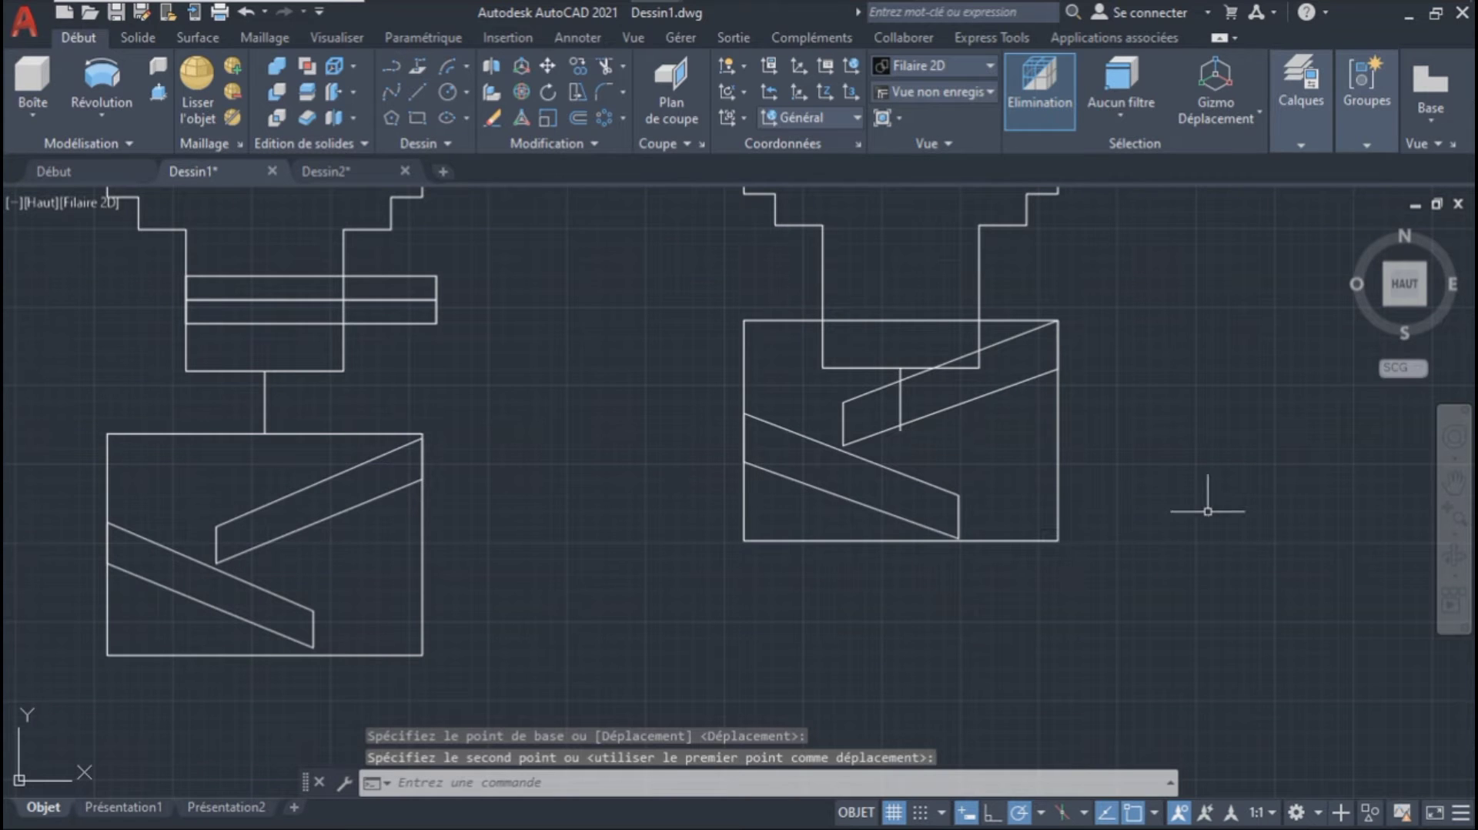
Step: Move the rectangle and both grooves so the midpoint of its top edge meets the short vertical line's lower end
{"action": "left_click", "coordinate": [903, 319]}
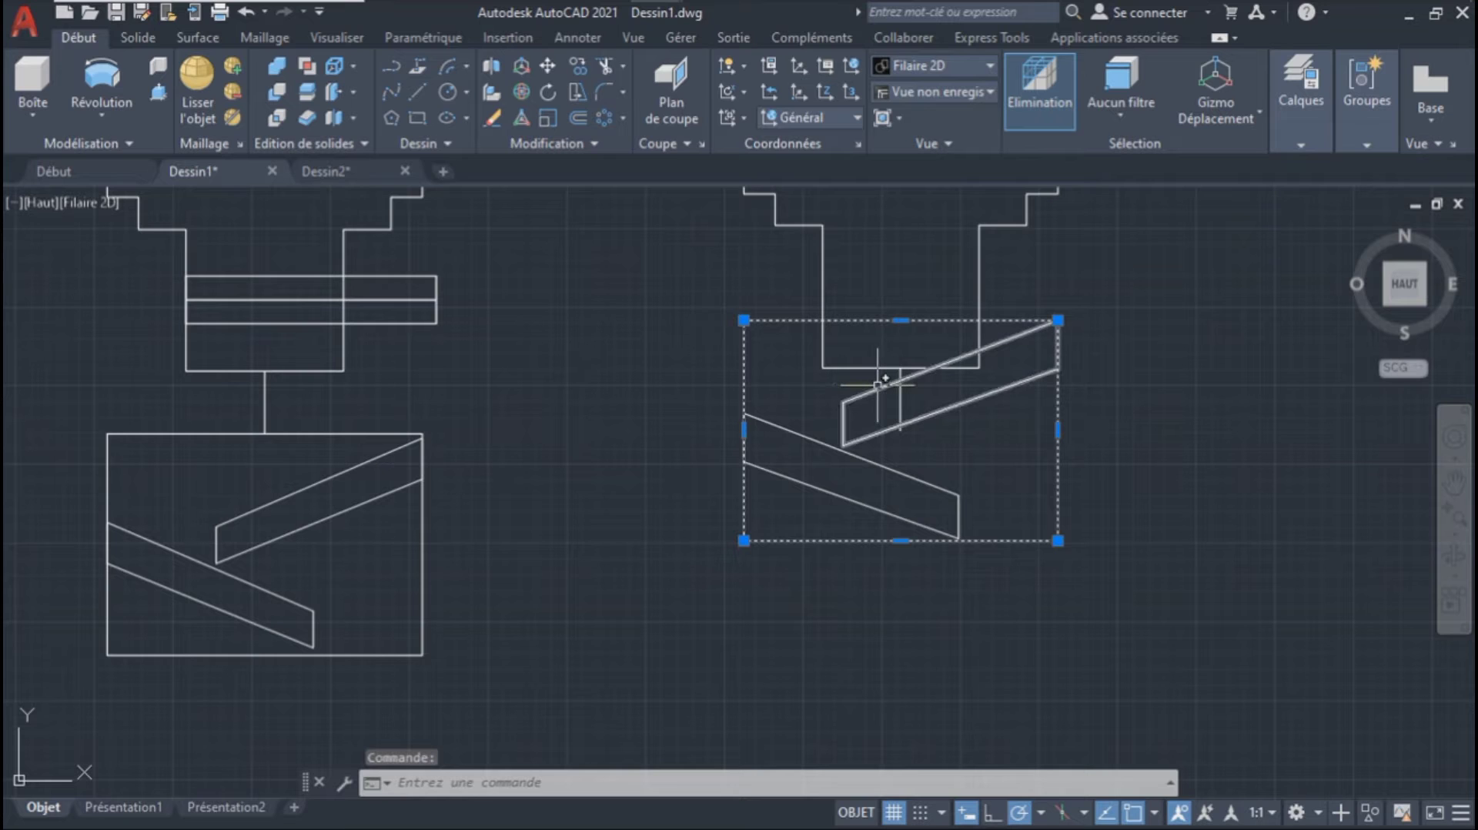
{"action": "type", "text": "d"}
{"action": "key", "text": "Return"}
{"action": "left_click", "coordinate": [901, 319]}
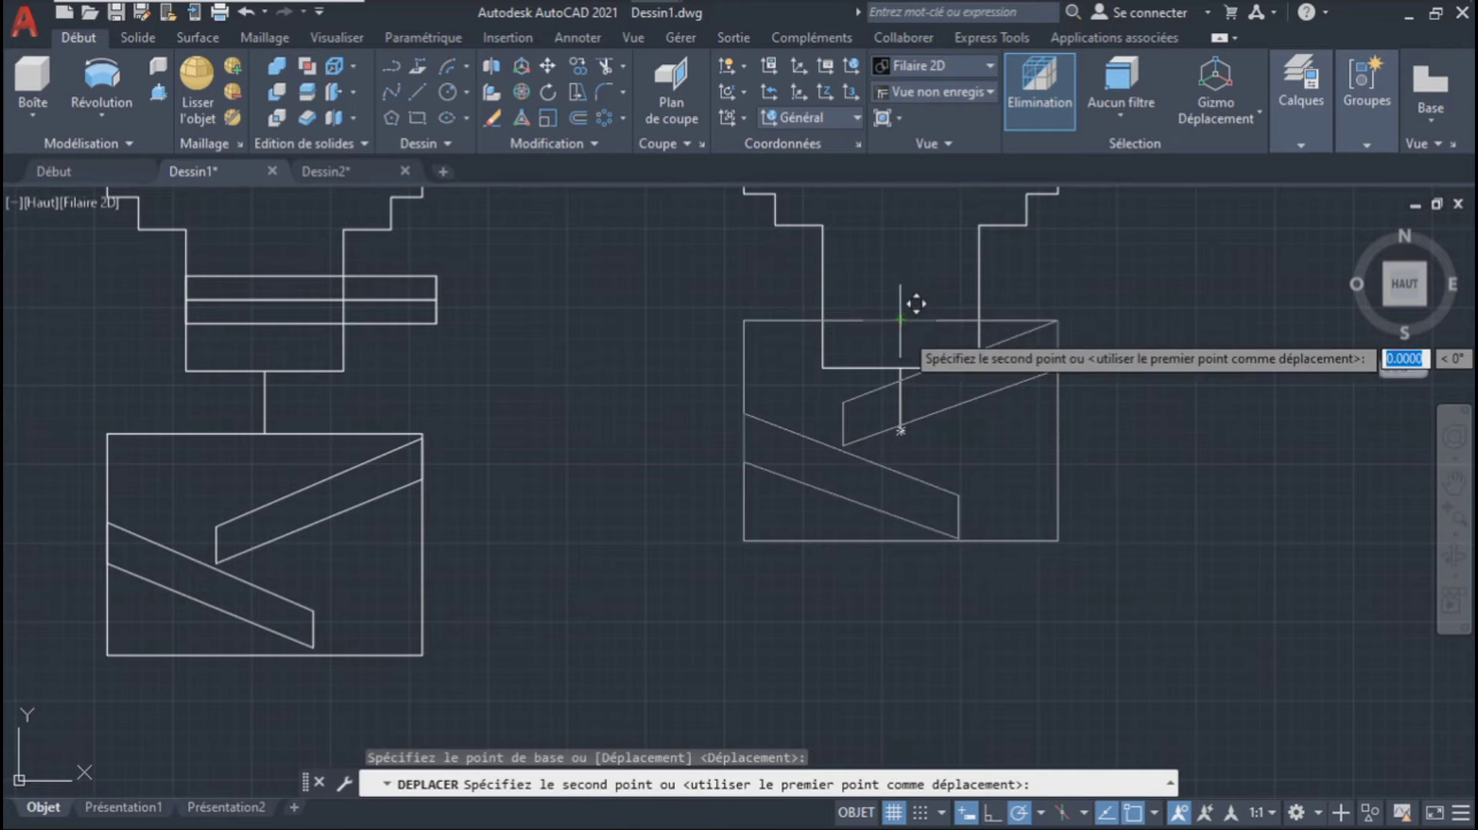
{"action": "left_click", "coordinate": [901, 430]}
Step: Draw a horizontal line from the midpoint of the rim's left vertical edge, extending past its right edge
{"action": "middle_click_drag", "start_coordinate": [1123, 360], "coordinate": [1106, 445]}
{"action": "left_click_drag", "start_coordinate": [1105, 445], "coordinate": [1098, 470]}
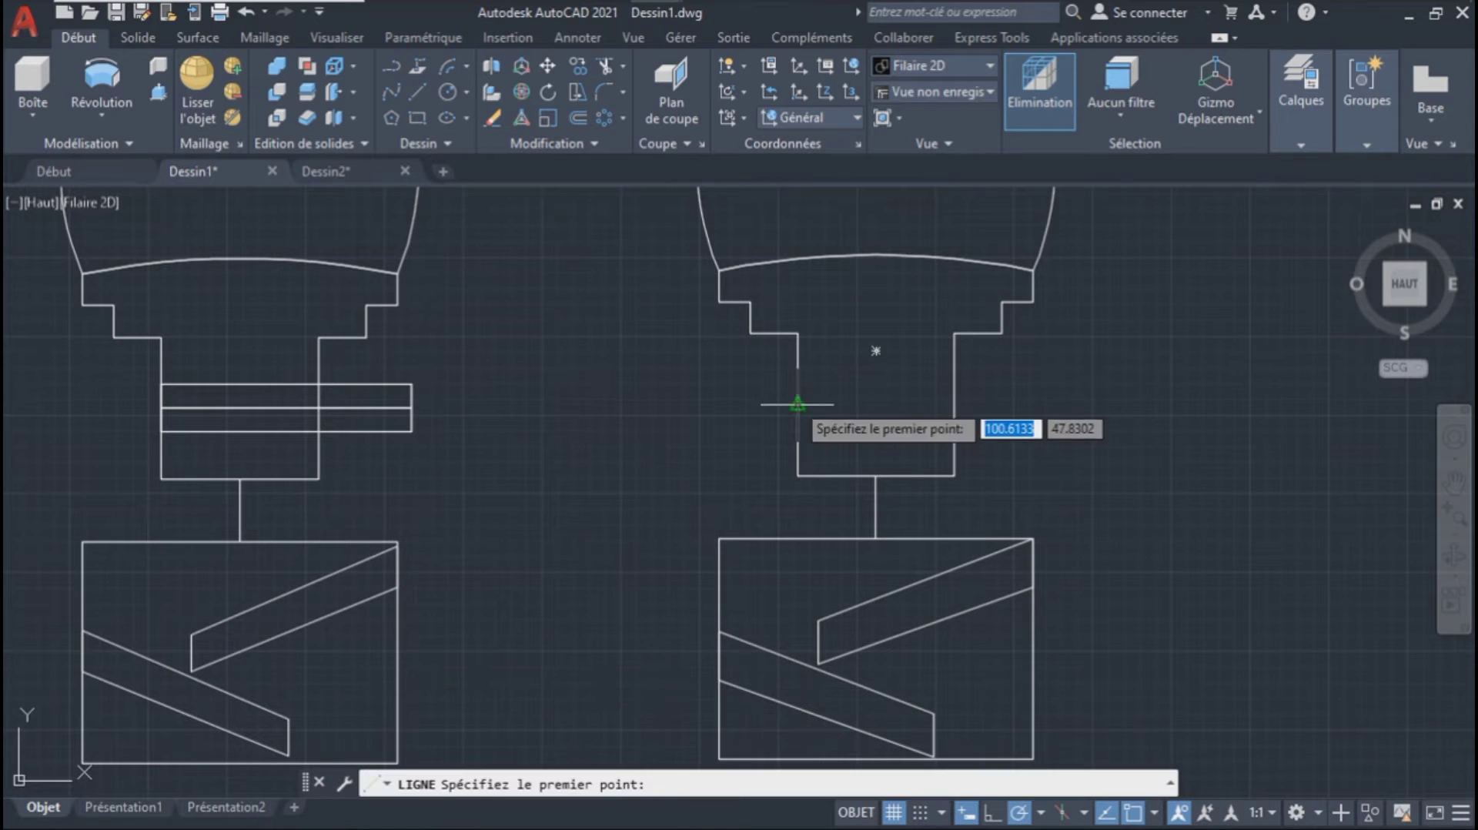
{"action": "left_click", "coordinate": [799, 404]}
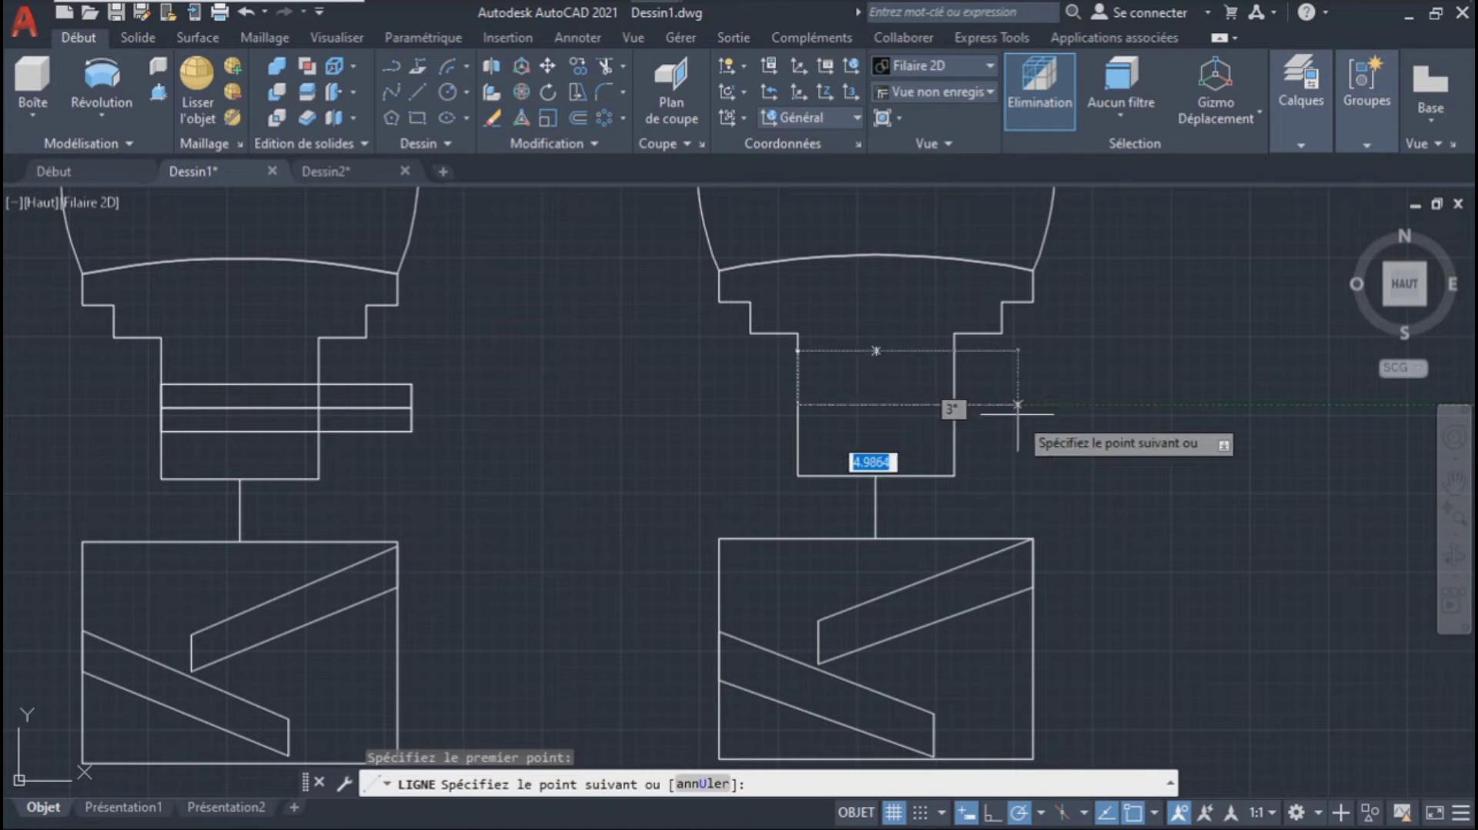
{"action": "left_click", "coordinate": [1043, 406]}
{"action": "key", "text": "Return"}
Step: Draw a circle of radius 0.75 in the empty space to the right of the horizontal line
{"action": "type", "text": "c"}
{"action": "key", "text": "Return"}
{"action": "left_click", "coordinate": [1097, 372]}
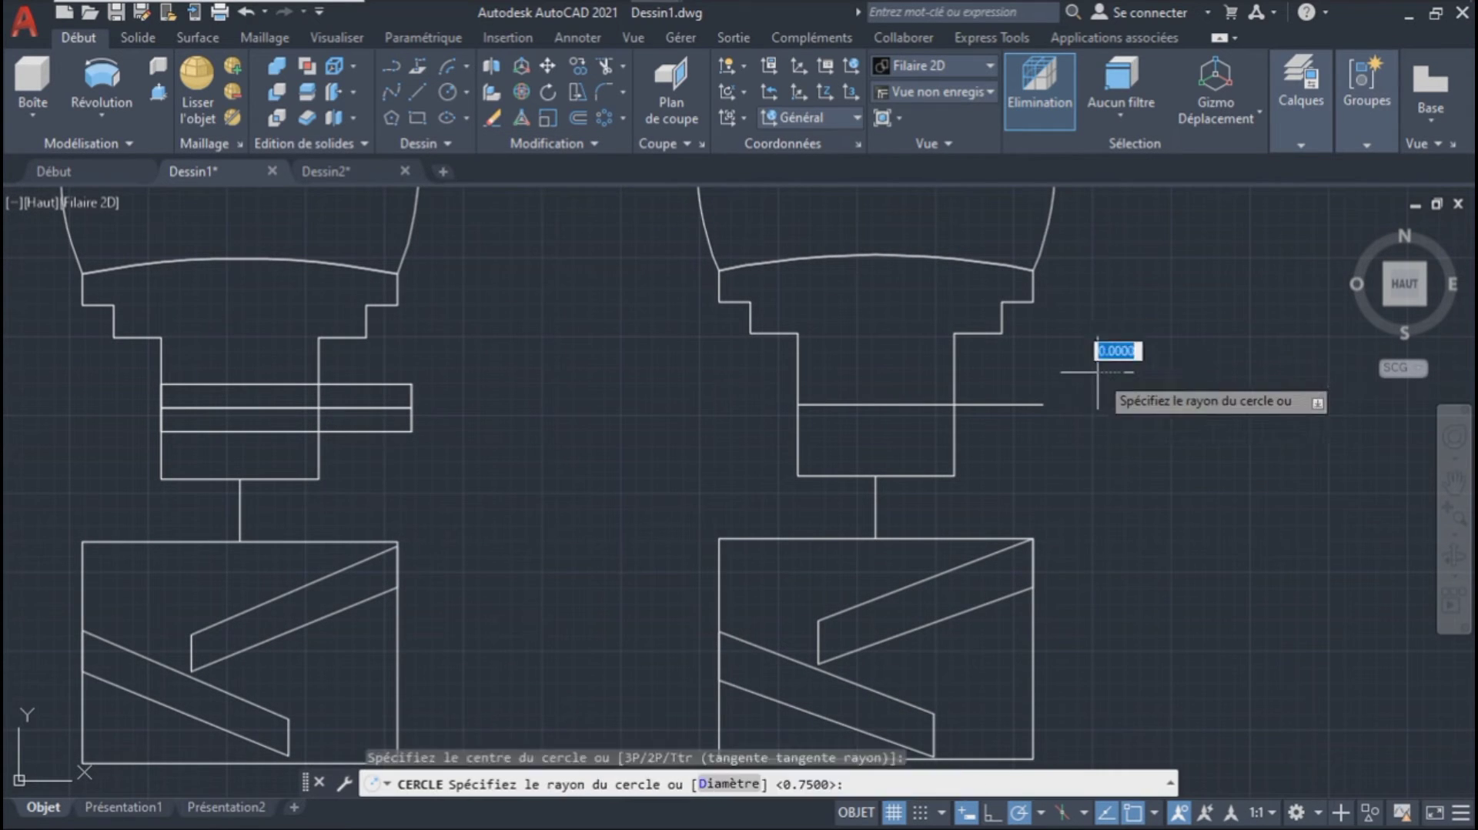
{"action": "type", "text": "0.75"}
{"action": "key", "text": "Return"}
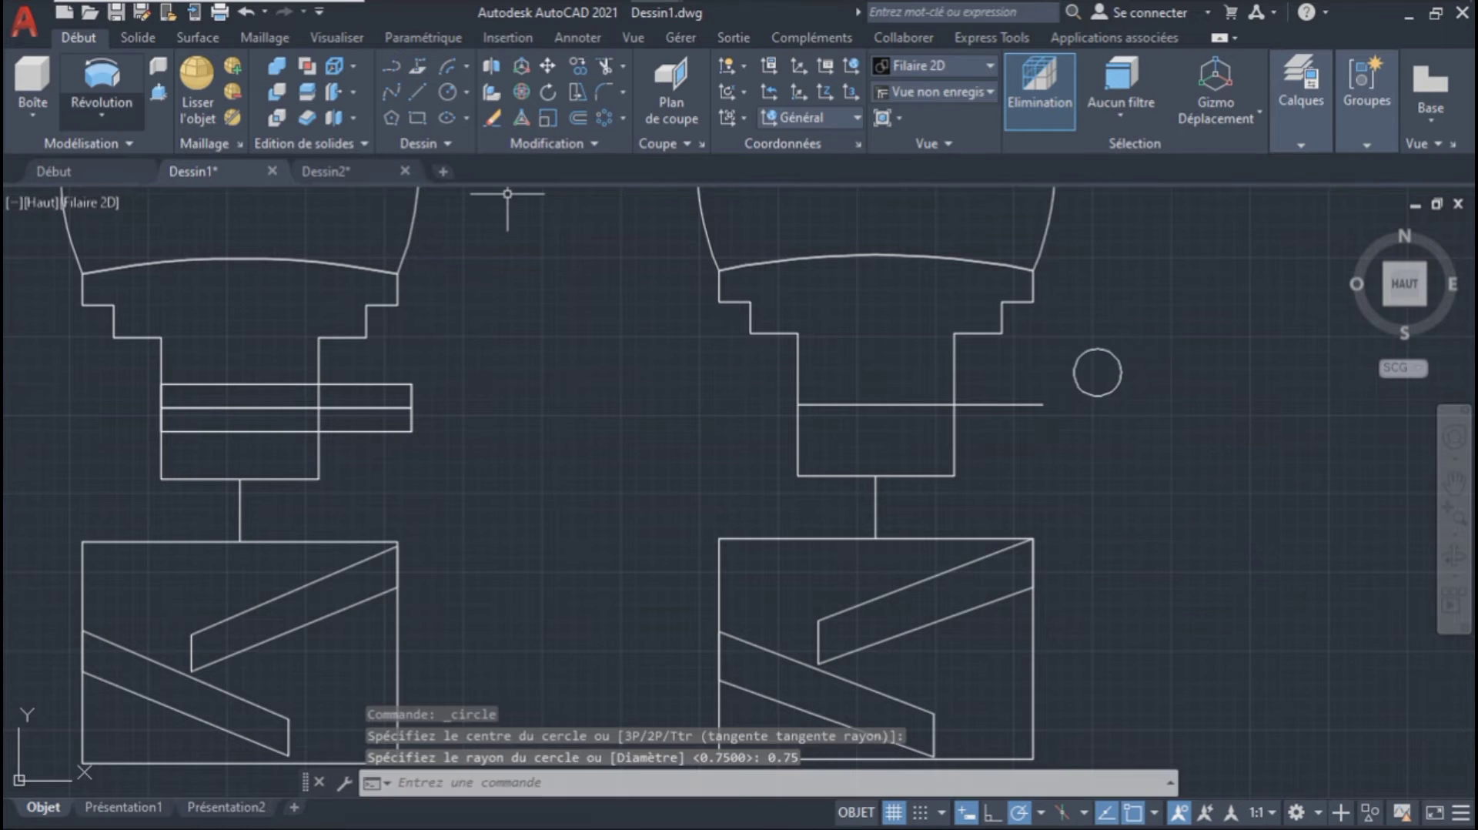
Step: Sweep the circle along the horizontal line to form a solid cylinder through the rim profile
{"action": "left_click", "coordinate": [101, 114]}
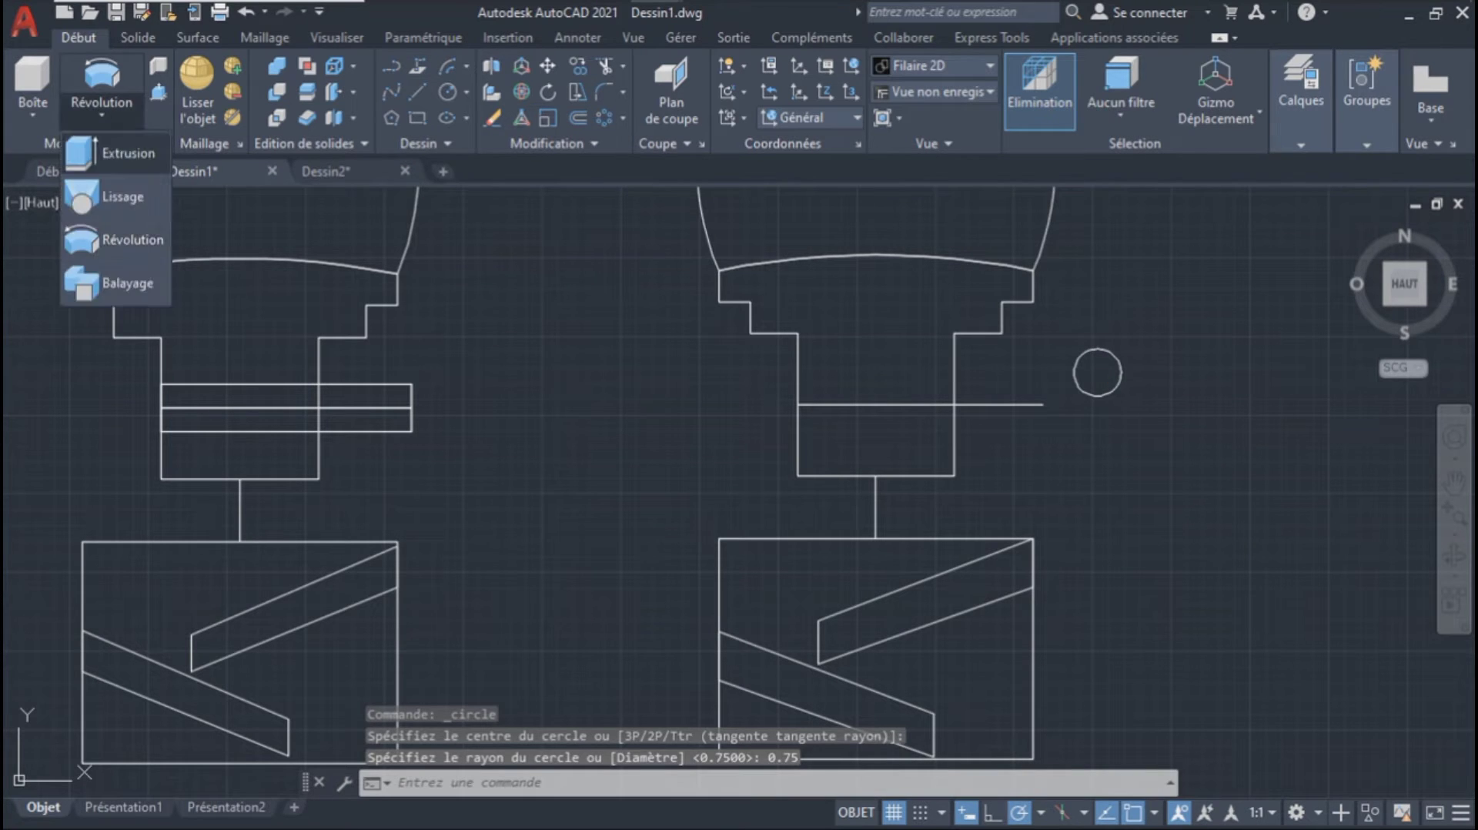
{"action": "left_click", "coordinate": [115, 283]}
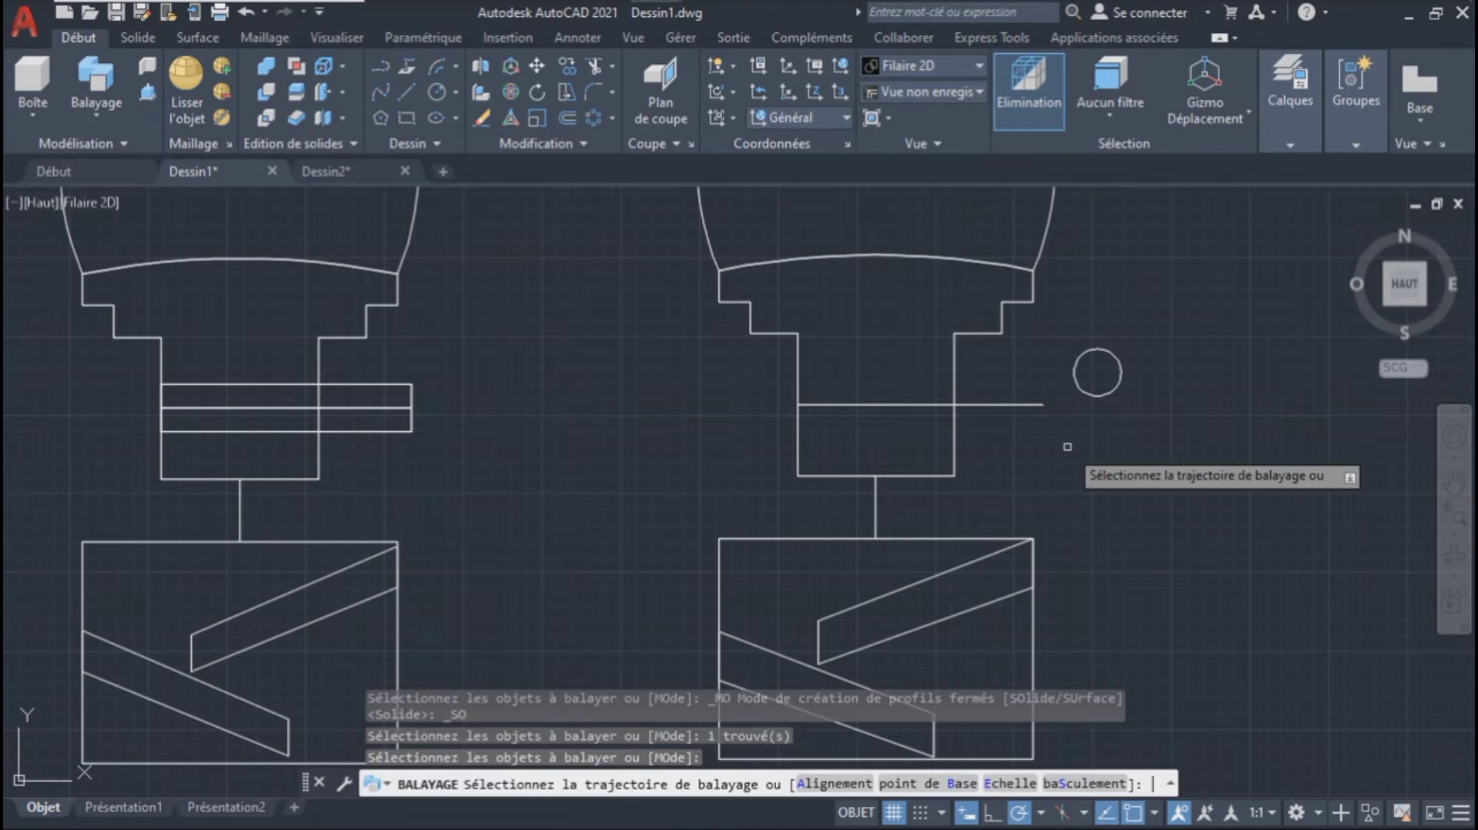
{"action": "left_click", "coordinate": [1017, 403]}
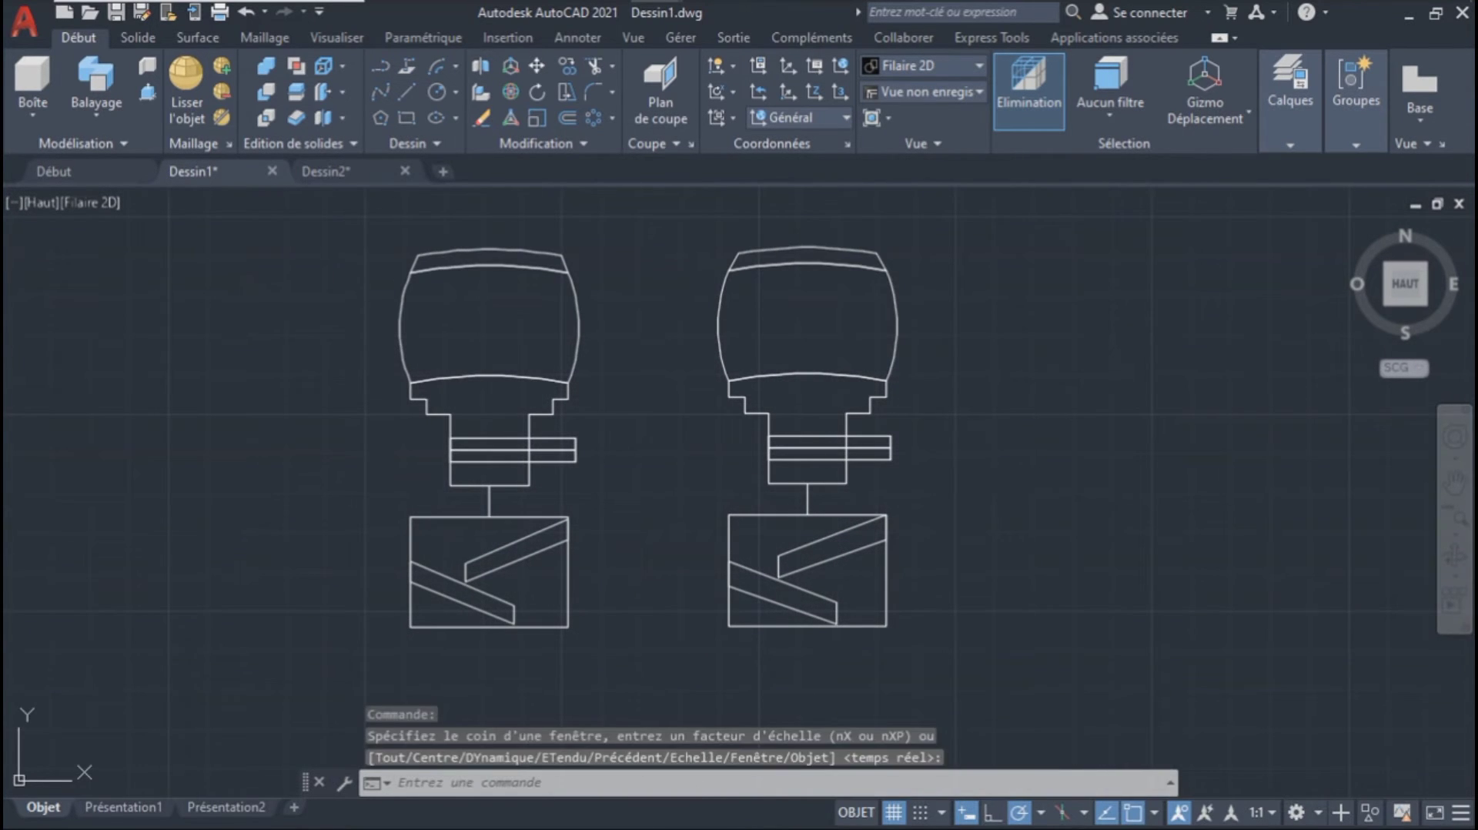
{"action": "middle_click_drag", "start_coordinate": [1036, 502], "coordinate": [1036, 502]}
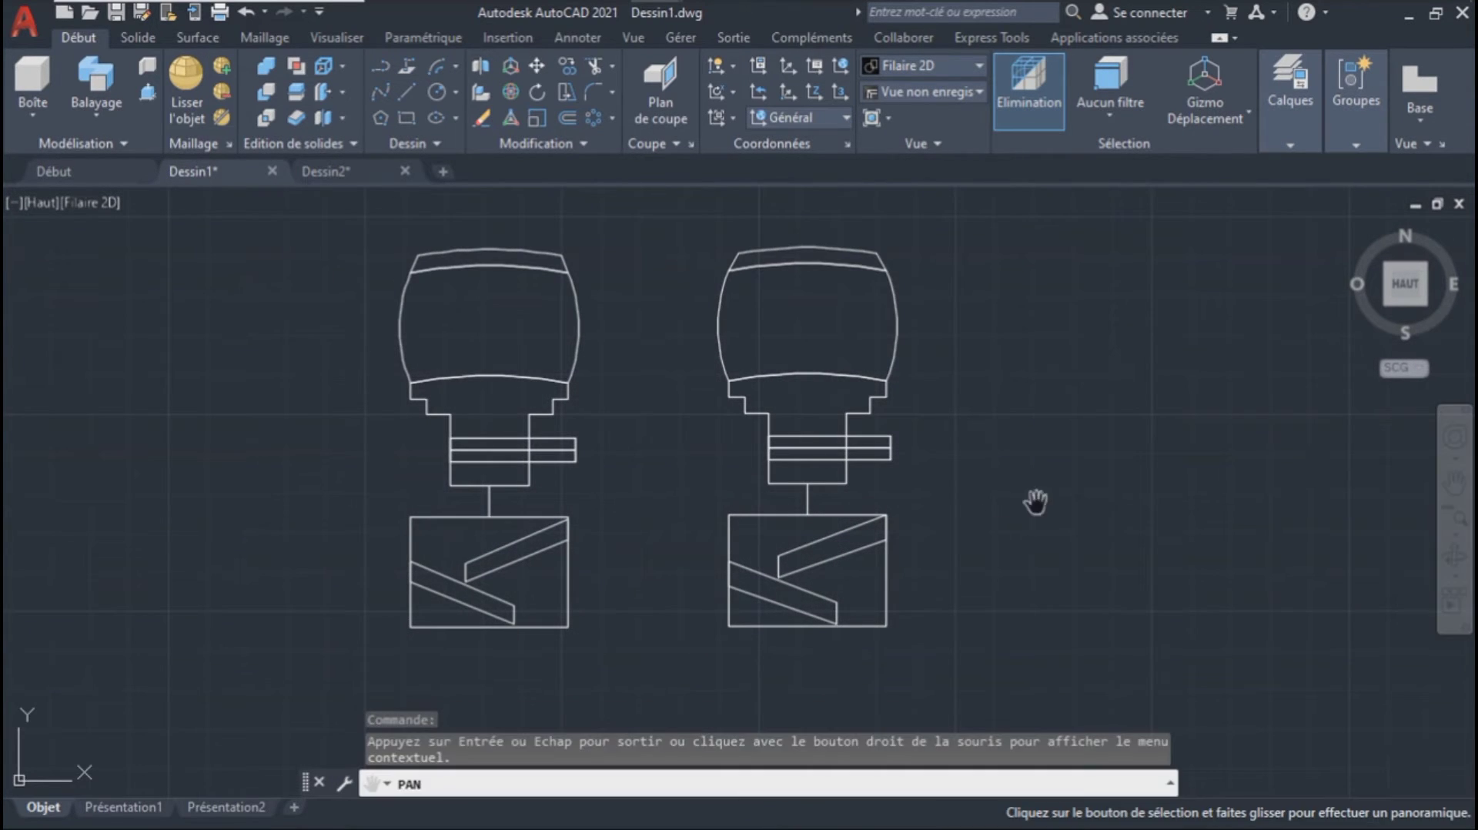
{"action": "left_click_drag", "start_coordinate": [1035, 502], "coordinate": [1072, 504]}
{"action": "key", "text": "Escape"}
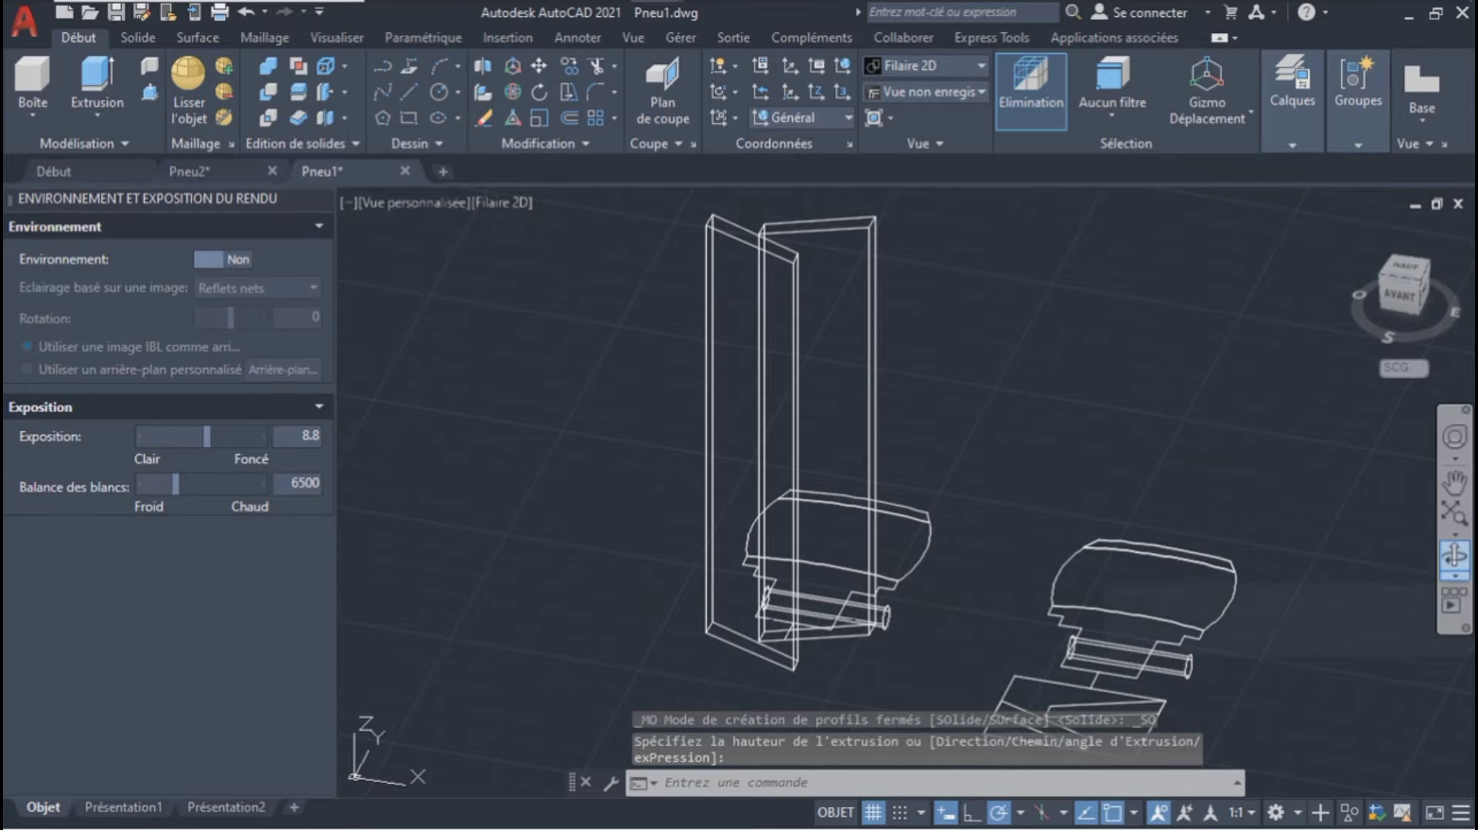
Step: Revolve the tyre and rim profiles beside the extruded grooves 360 degrees about an axis below the rim, parallel to the small cylinder
{"action": "left_click", "coordinate": [1454, 555]}
{"action": "left_click_drag", "start_coordinate": [983, 598], "coordinate": [954, 609]}
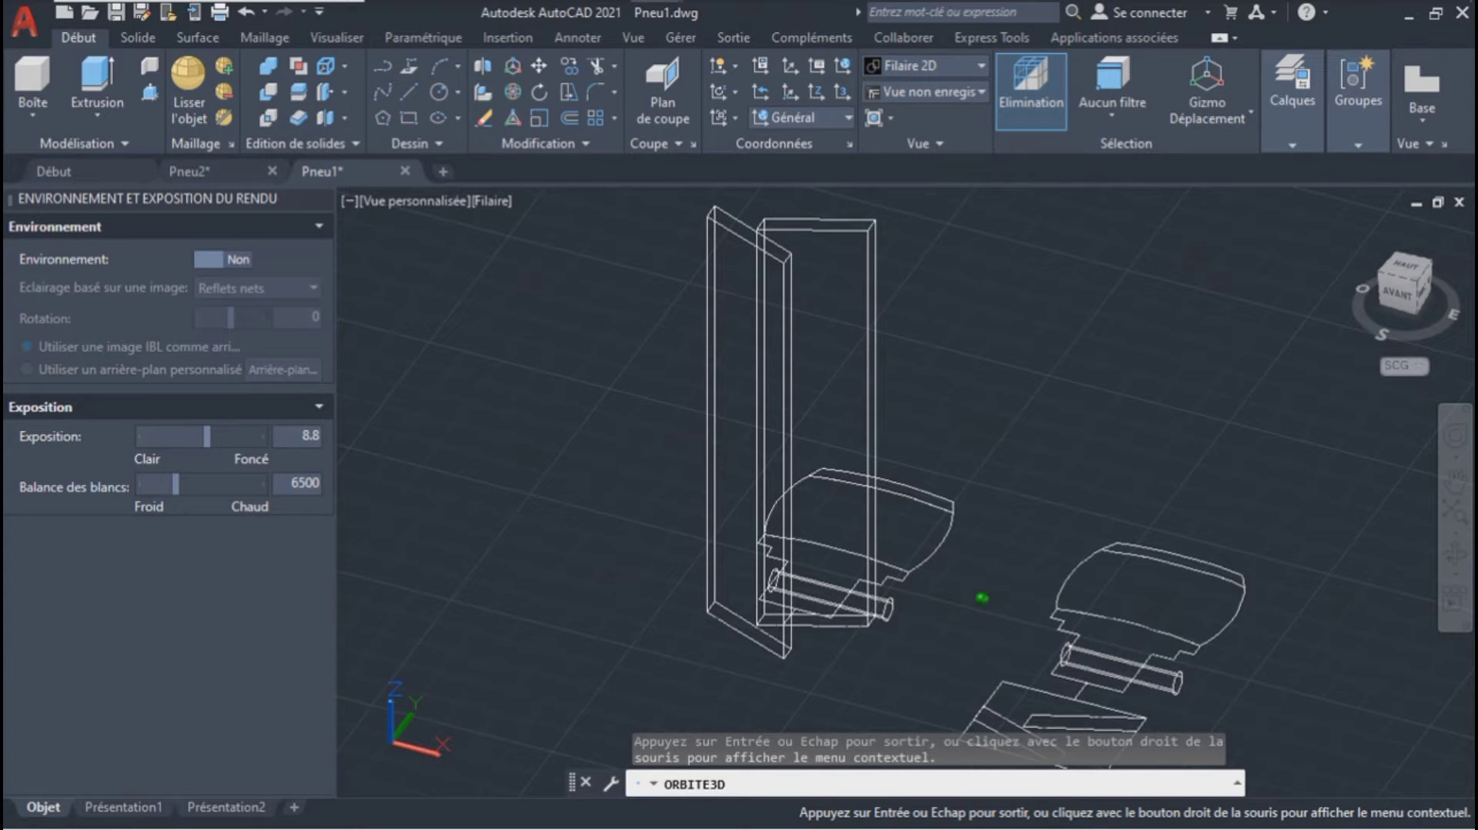
{"action": "left_click_drag", "start_coordinate": [983, 597], "coordinate": [971, 599]}
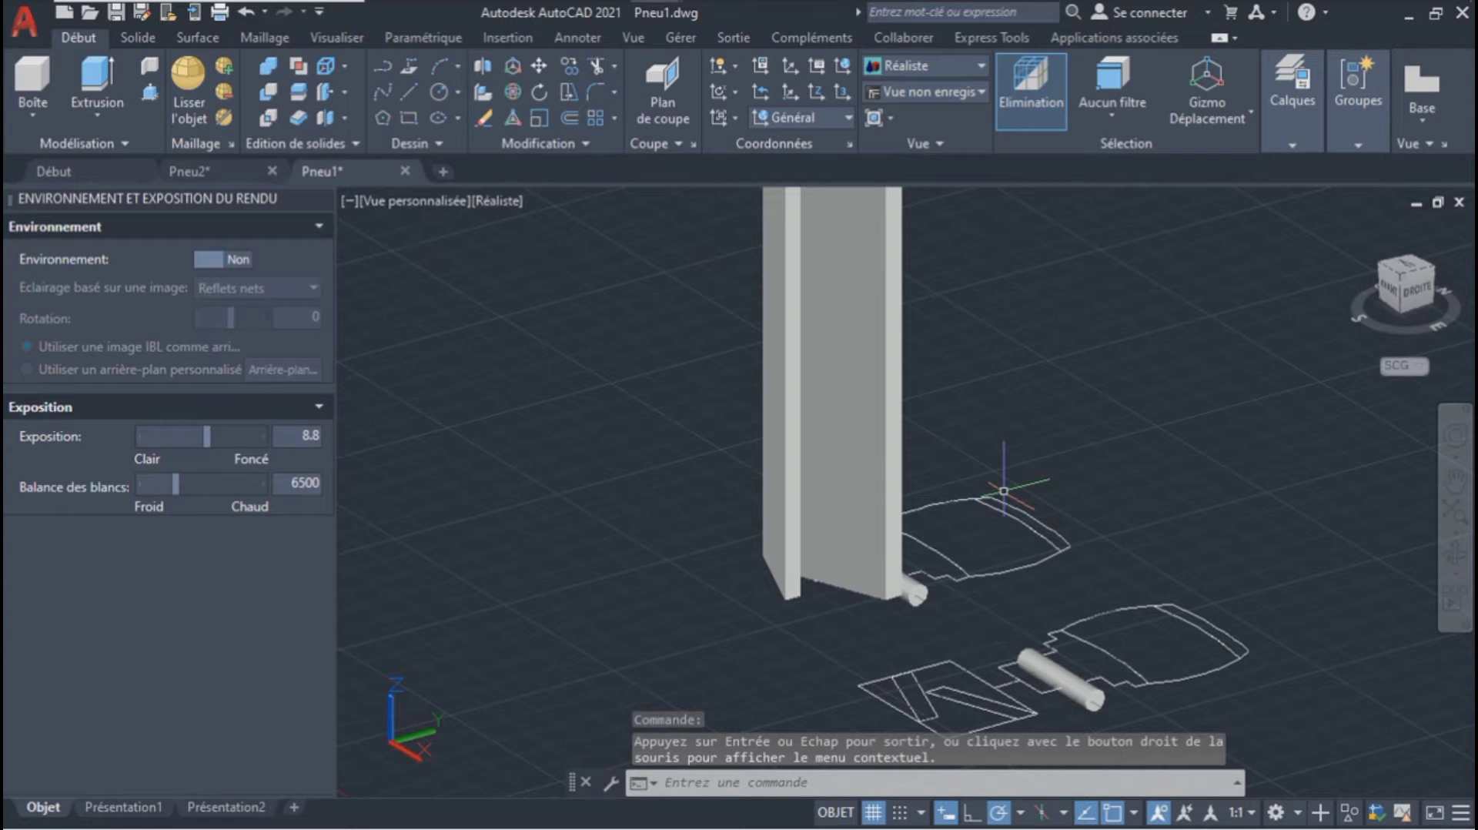
{"action": "key", "text": "Escape"}
{"action": "left_click", "coordinate": [981, 499]}
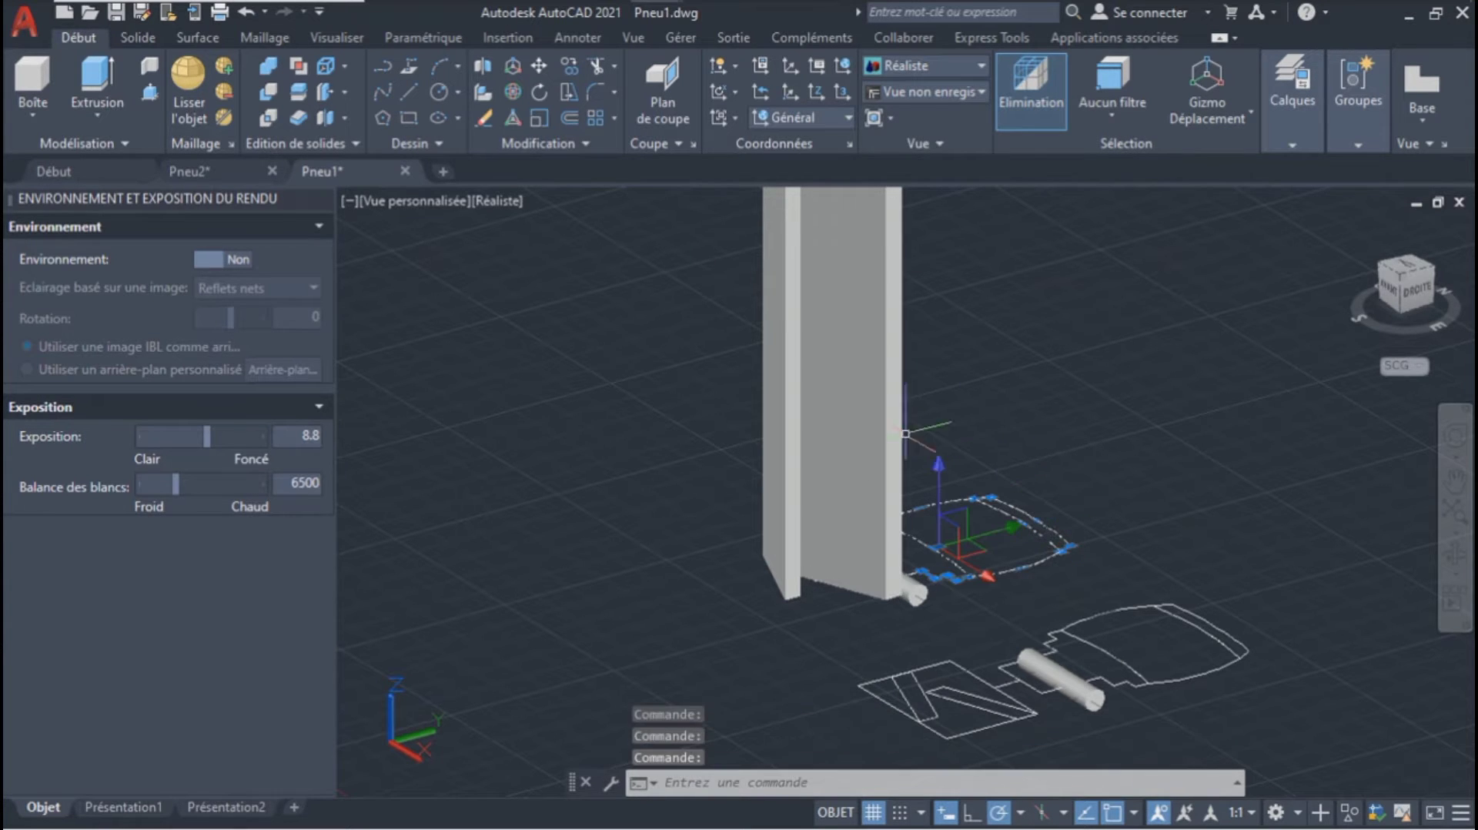
{"action": "left_click", "coordinate": [97, 114]}
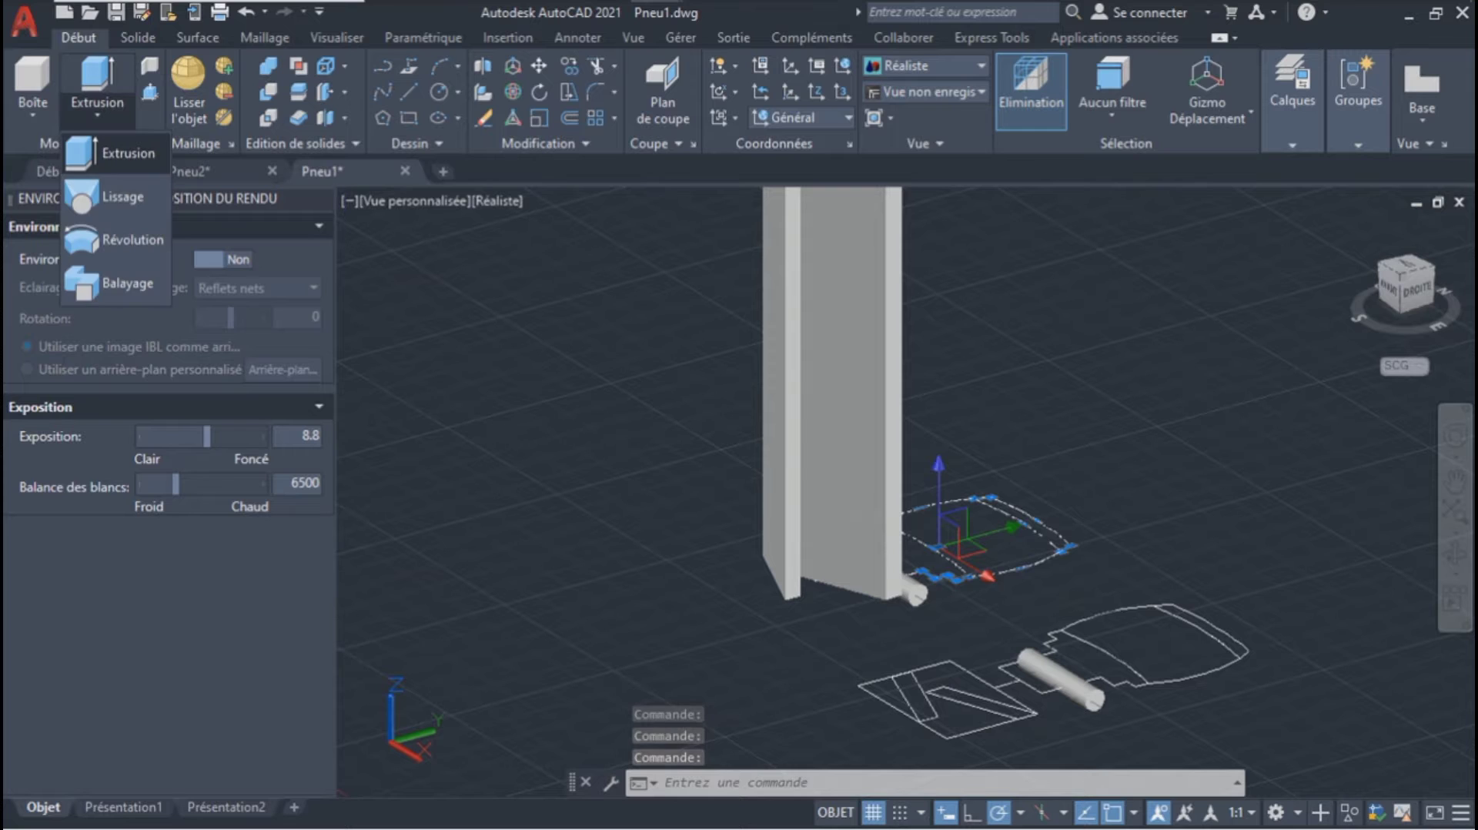
{"action": "left_click", "coordinate": [124, 240]}
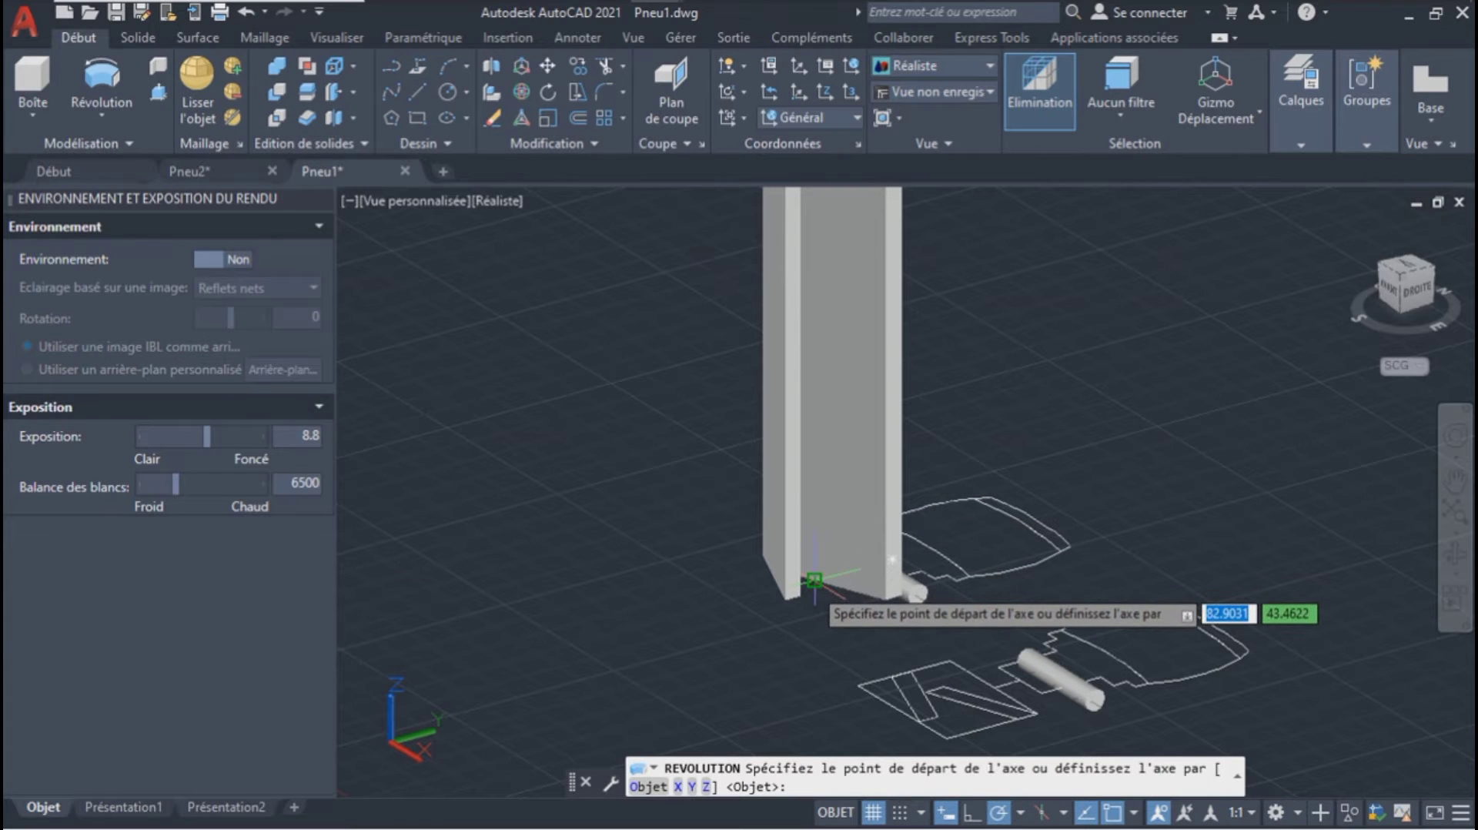
{"action": "left_click", "coordinate": [814, 579]}
{"action": "left_click", "coordinate": [884, 625]}
{"action": "key", "text": "Return"}
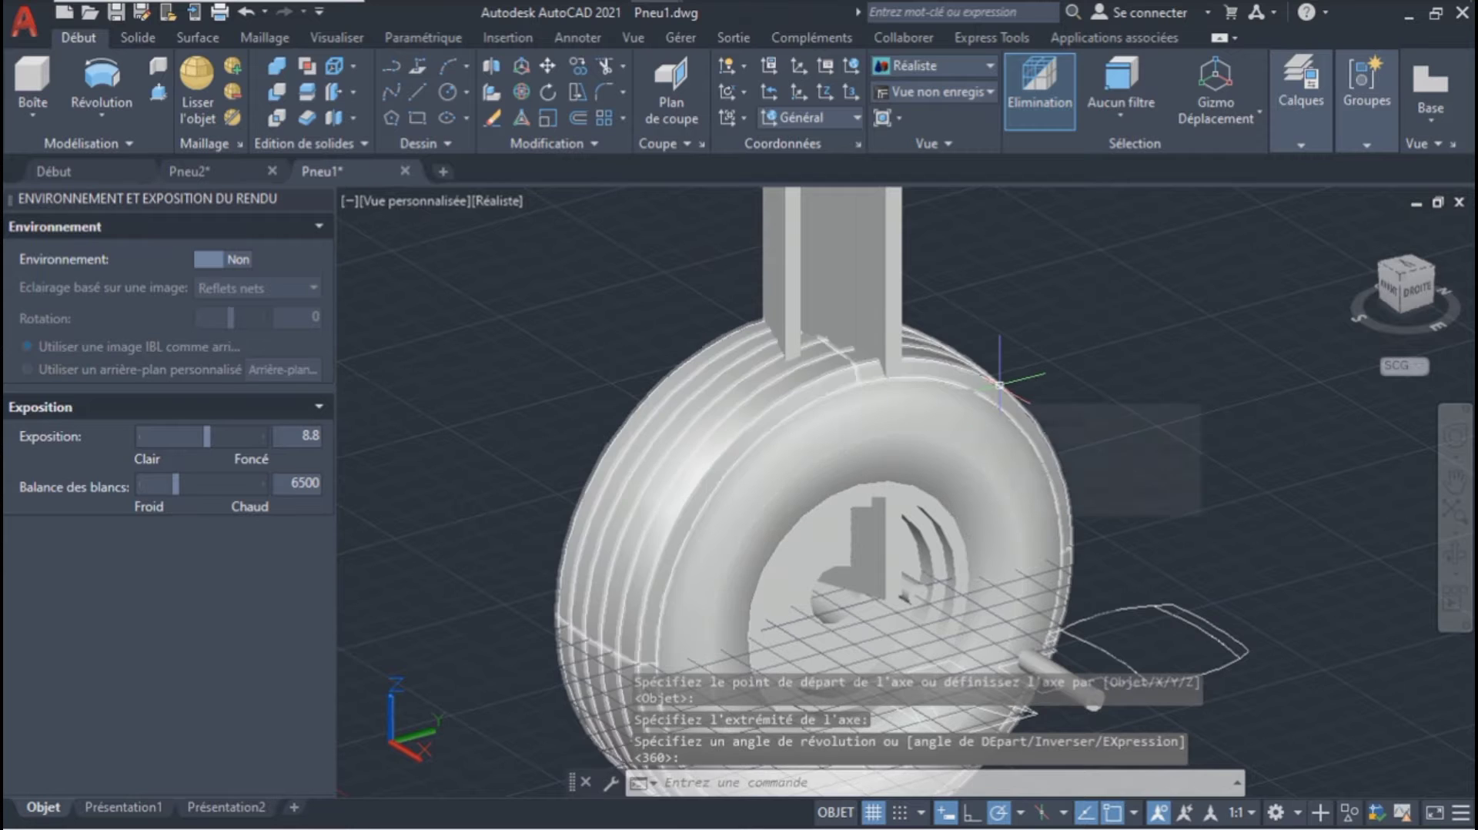
Step: Undo the trial move of the revolved tyre and copy the tyre solid in place
{"action": "left_click", "coordinate": [999, 385]}
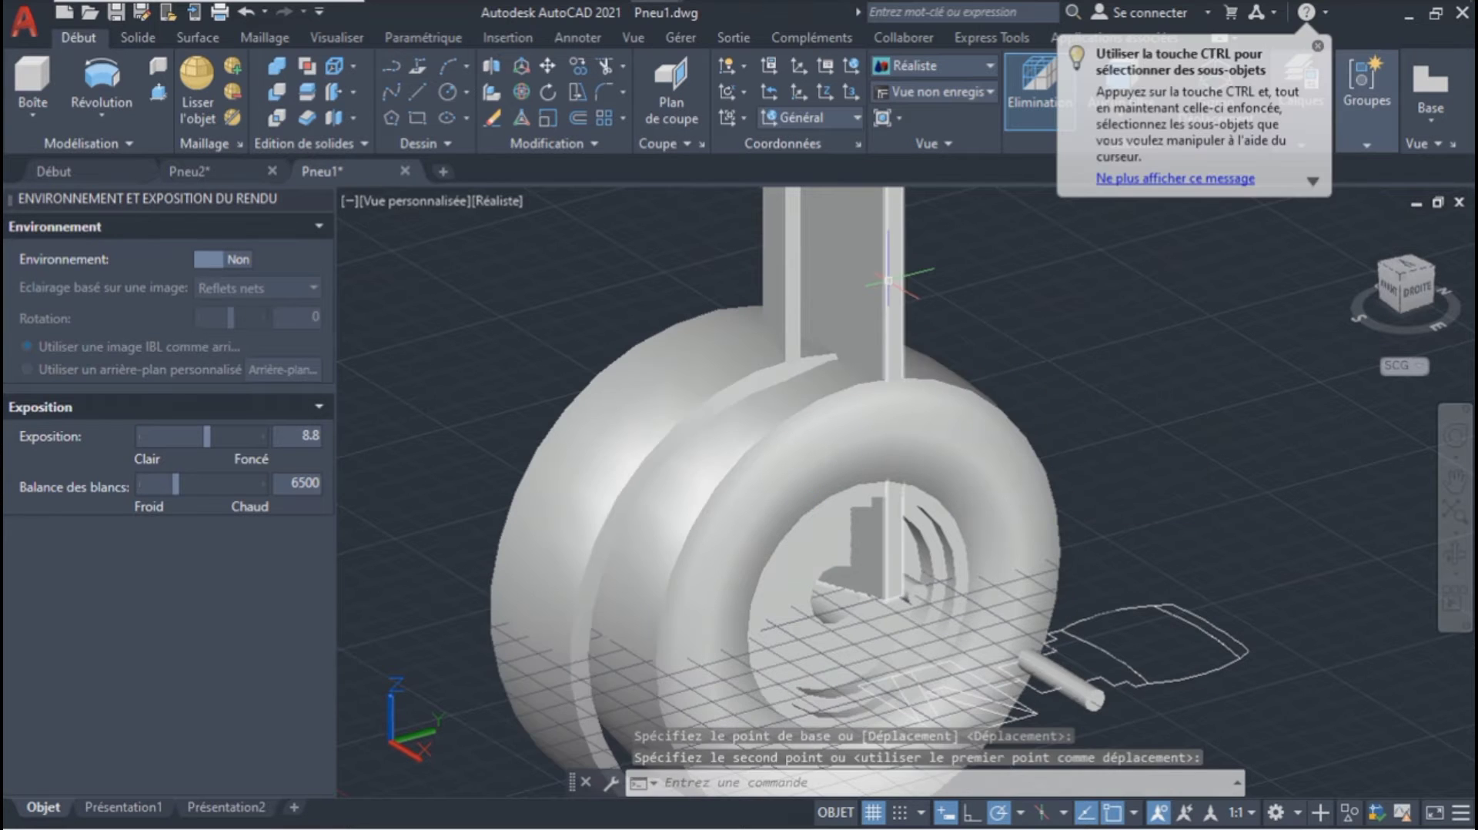
{"action": "key", "text": "ctrl+z"}
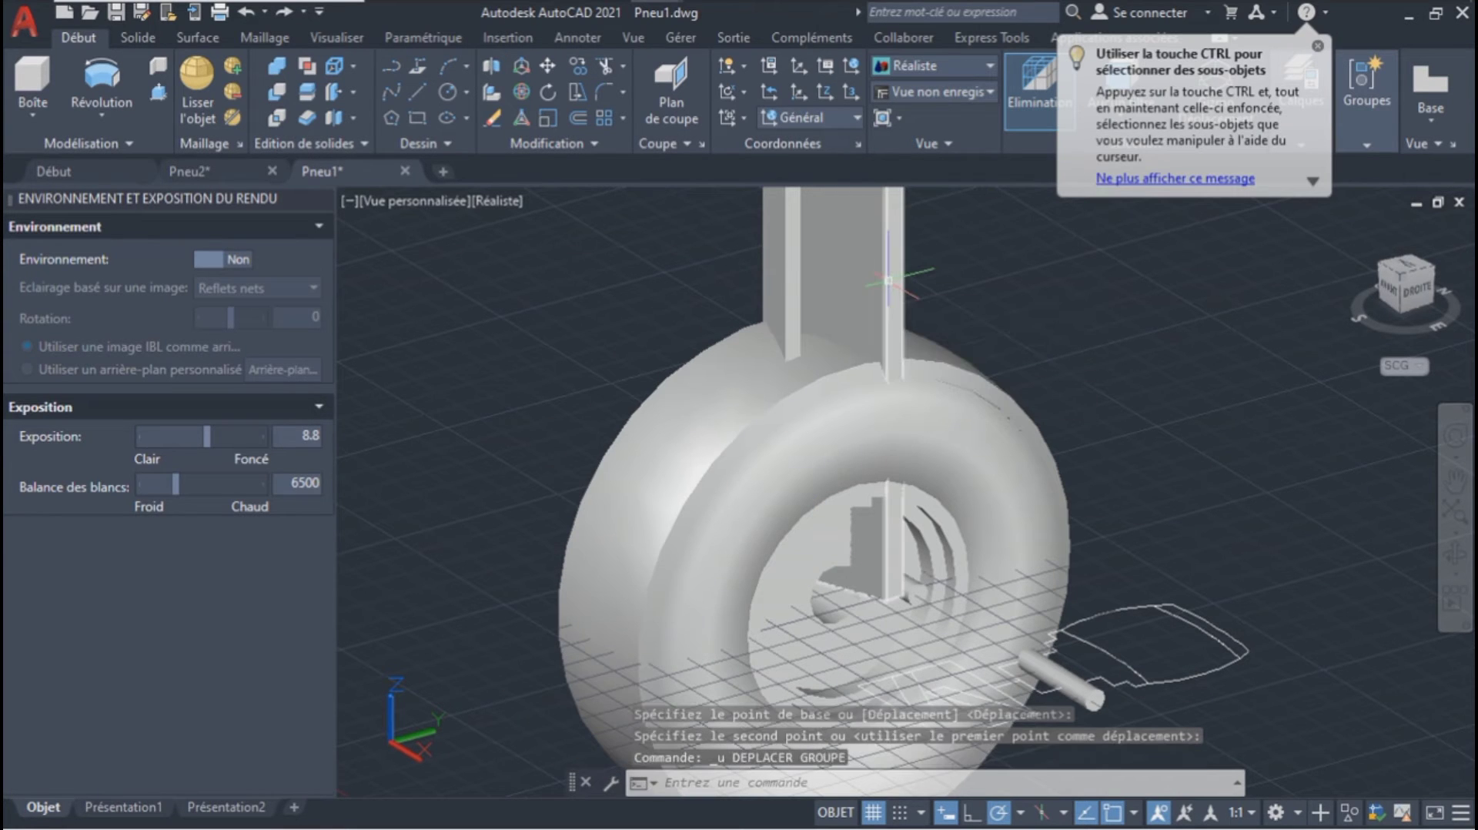
{"action": "left_click", "coordinate": [577, 66]}
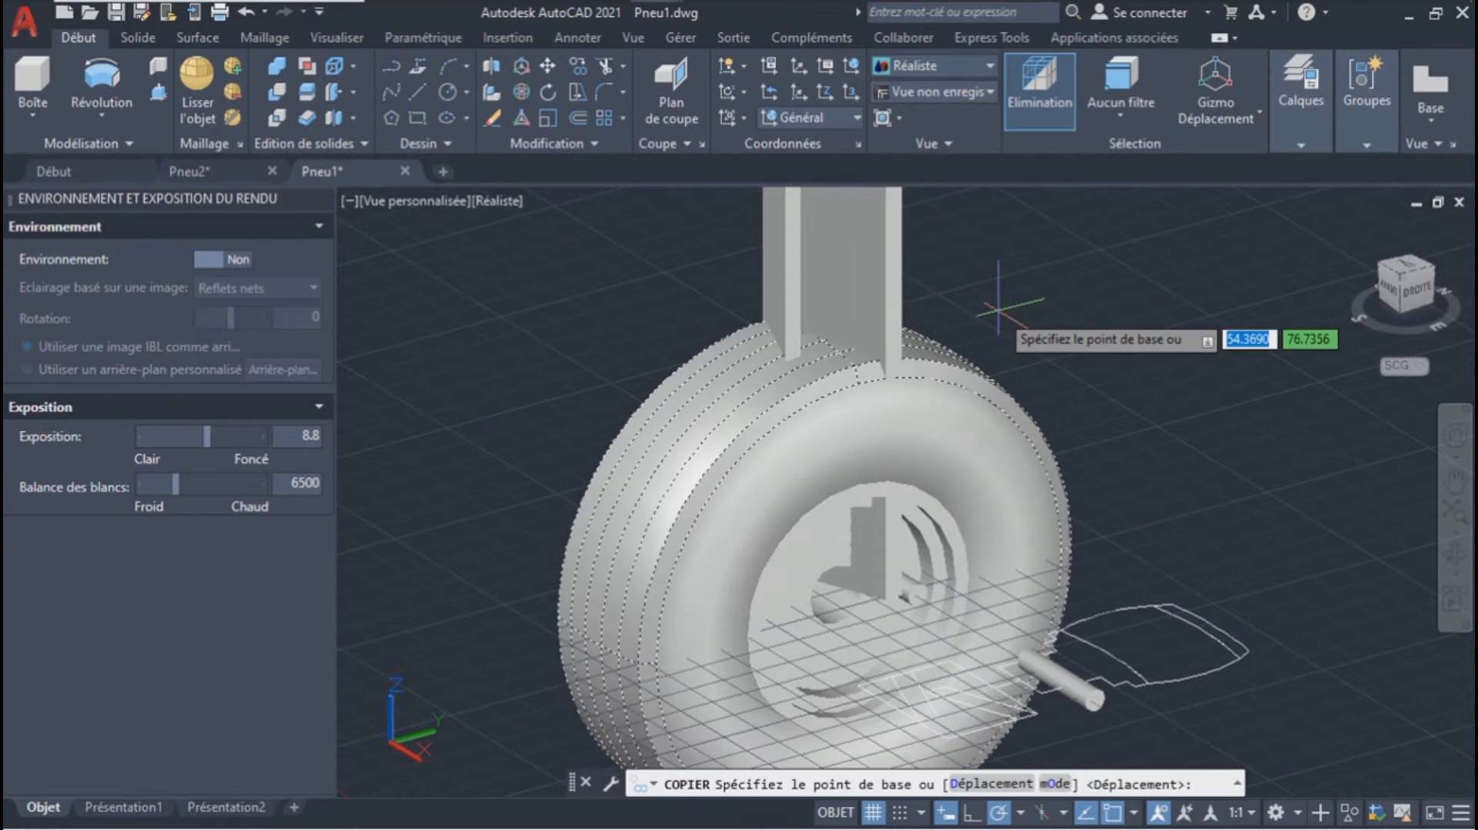
{"action": "left_click", "coordinate": [1250, 650]}
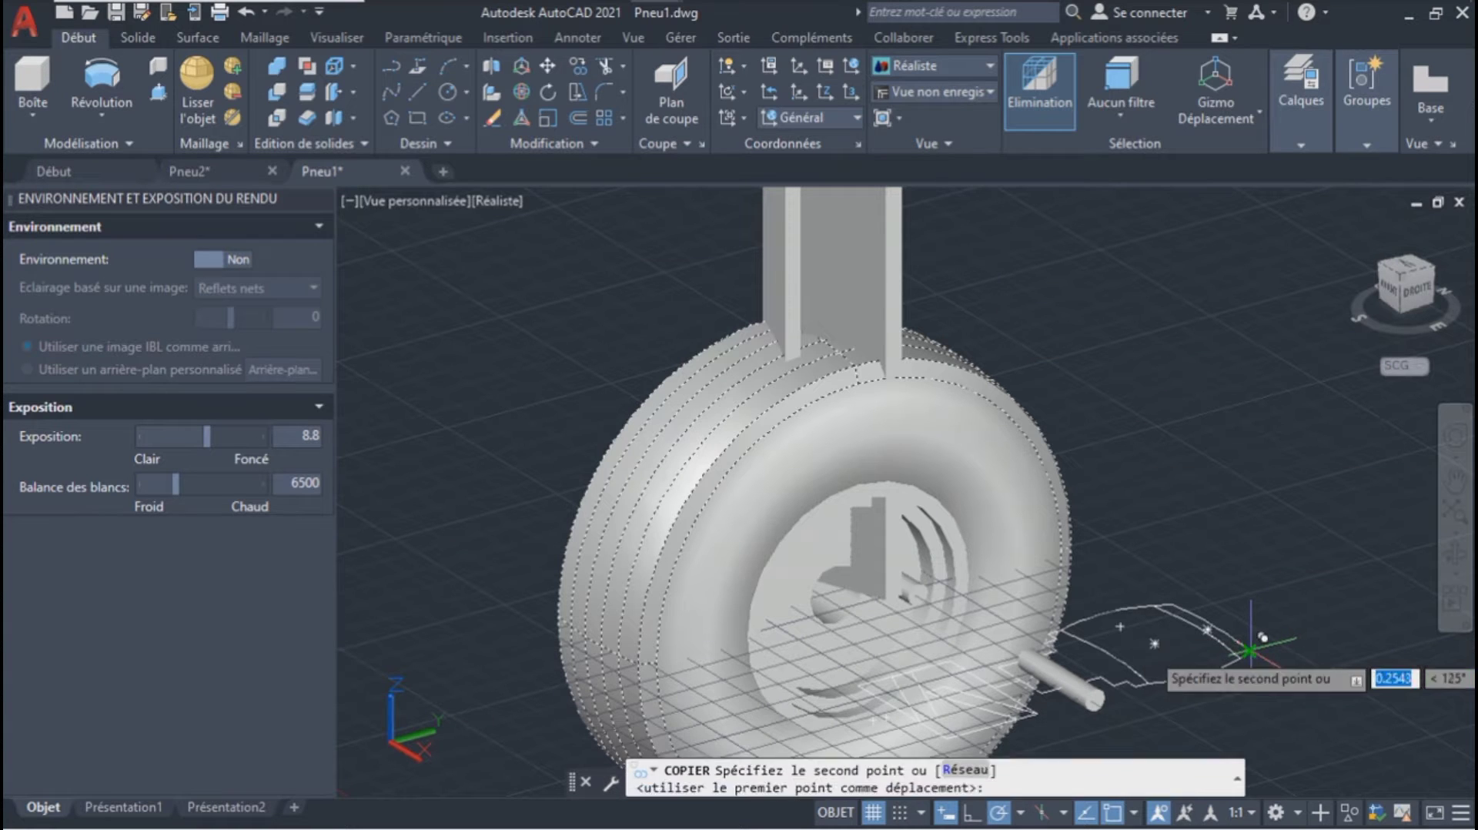
{"action": "left_click", "coordinate": [1263, 638]}
{"action": "key", "text": "Escape"}
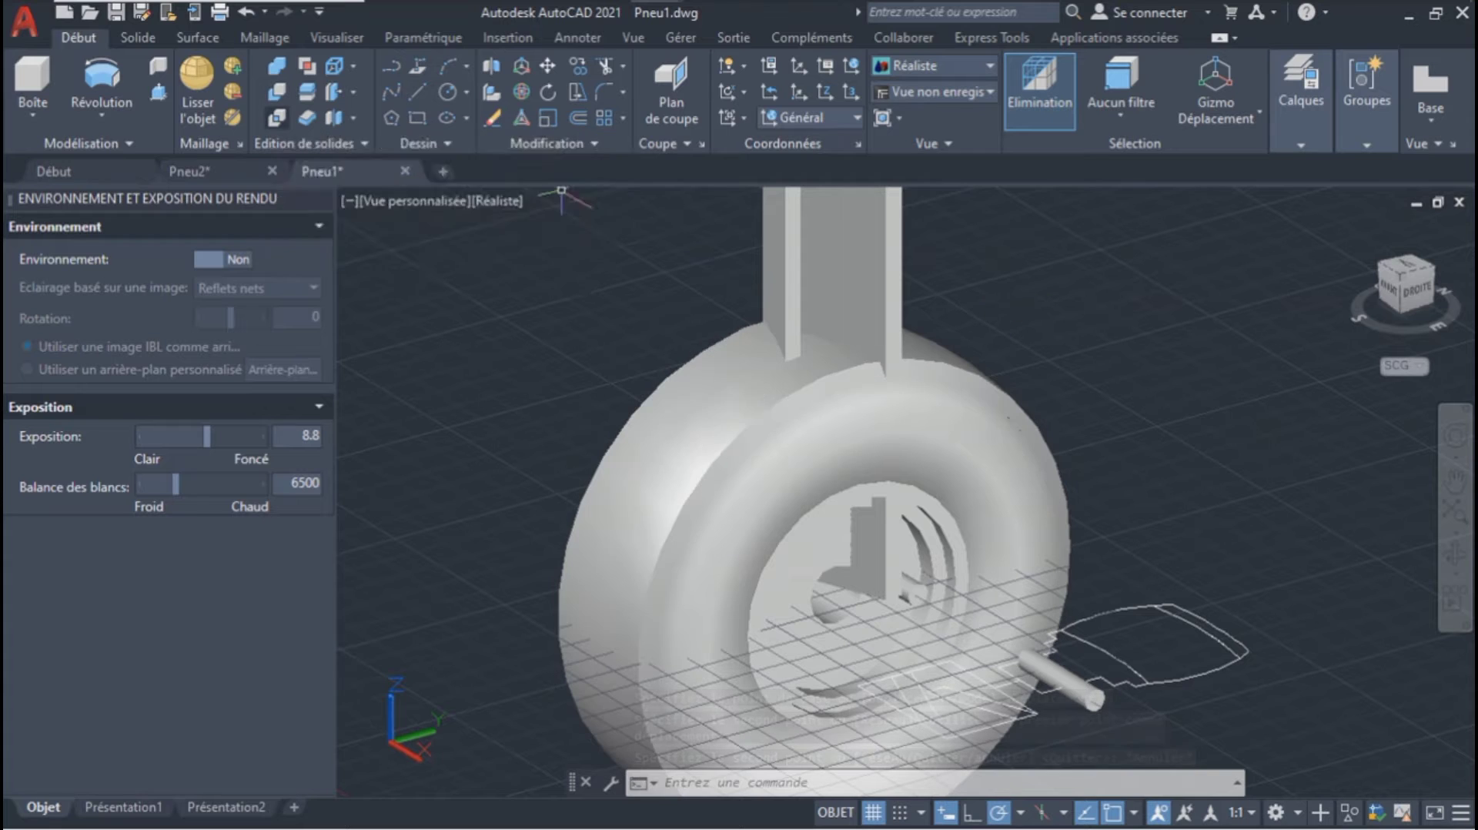
Step: Intersect each of the two extruded tread bars with one of the overlapping tyre solids to trim them to the tyre's shape
{"action": "left_click", "coordinate": [277, 117]}
{"action": "key", "text": "Return"}
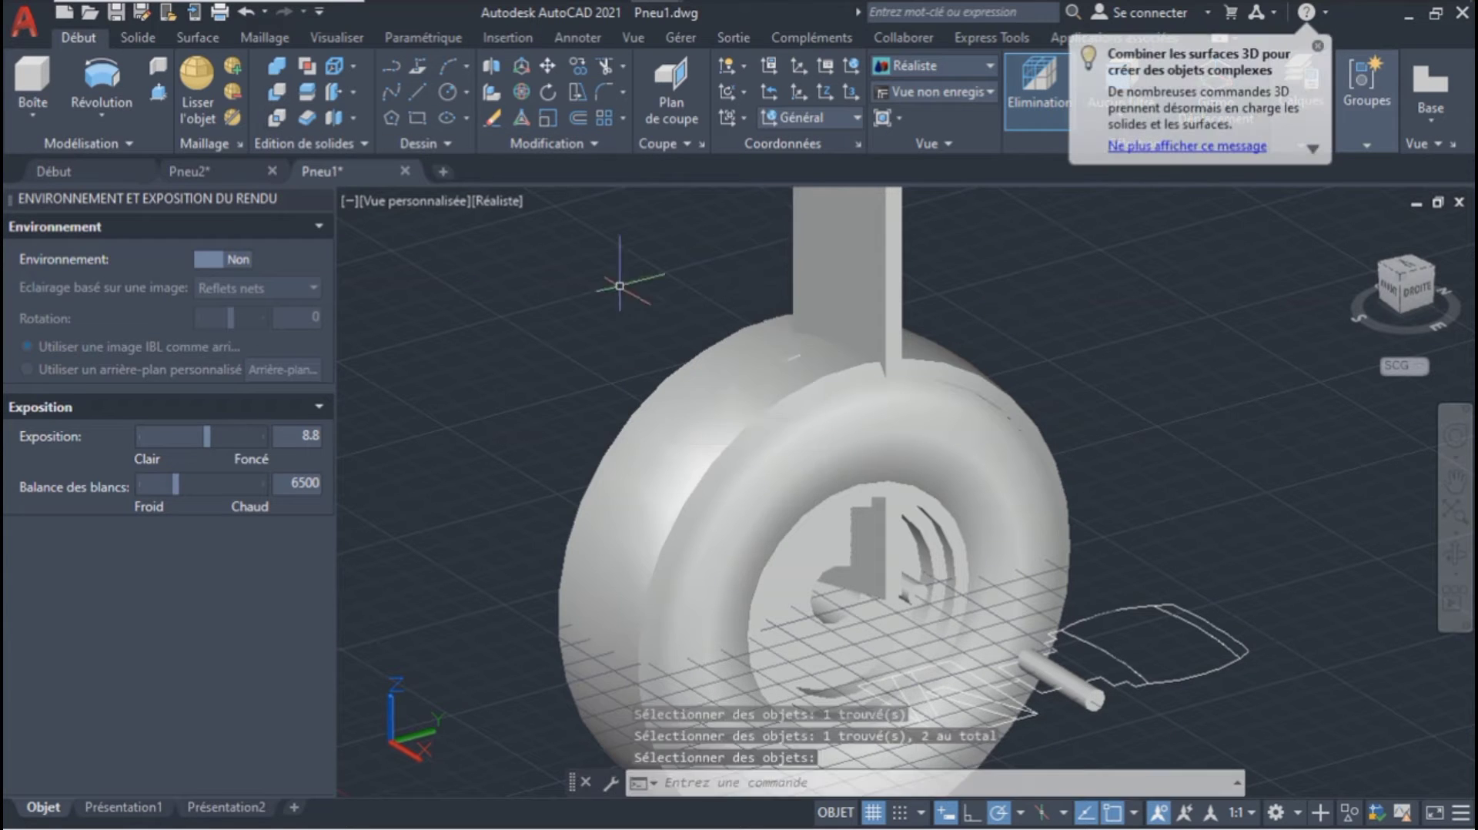
{"action": "key", "text": "Return"}
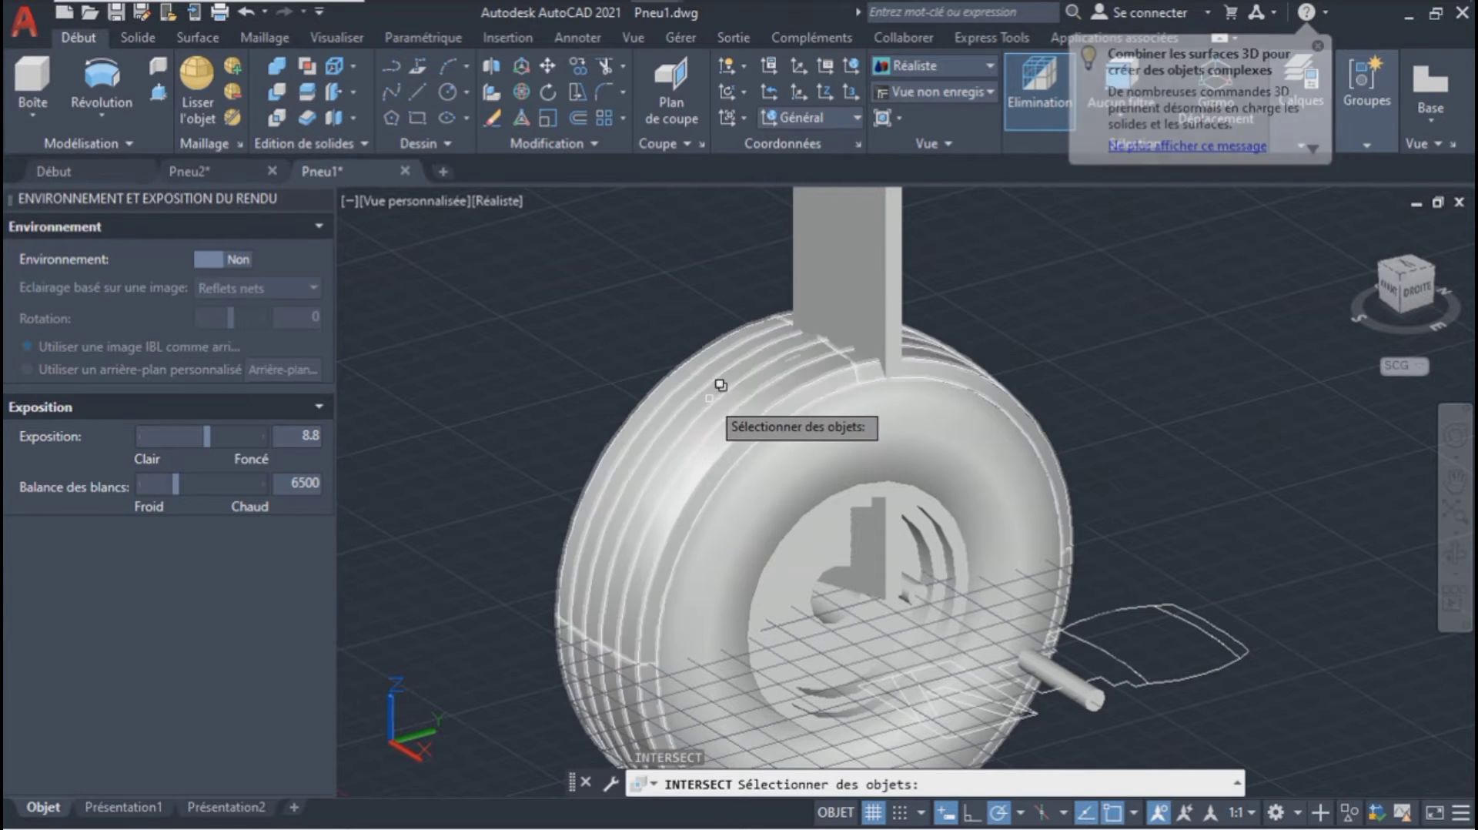
{"action": "left_click", "coordinate": [709, 398]}
{"action": "left_click", "coordinate": [835, 297]}
{"action": "key", "text": "Return"}
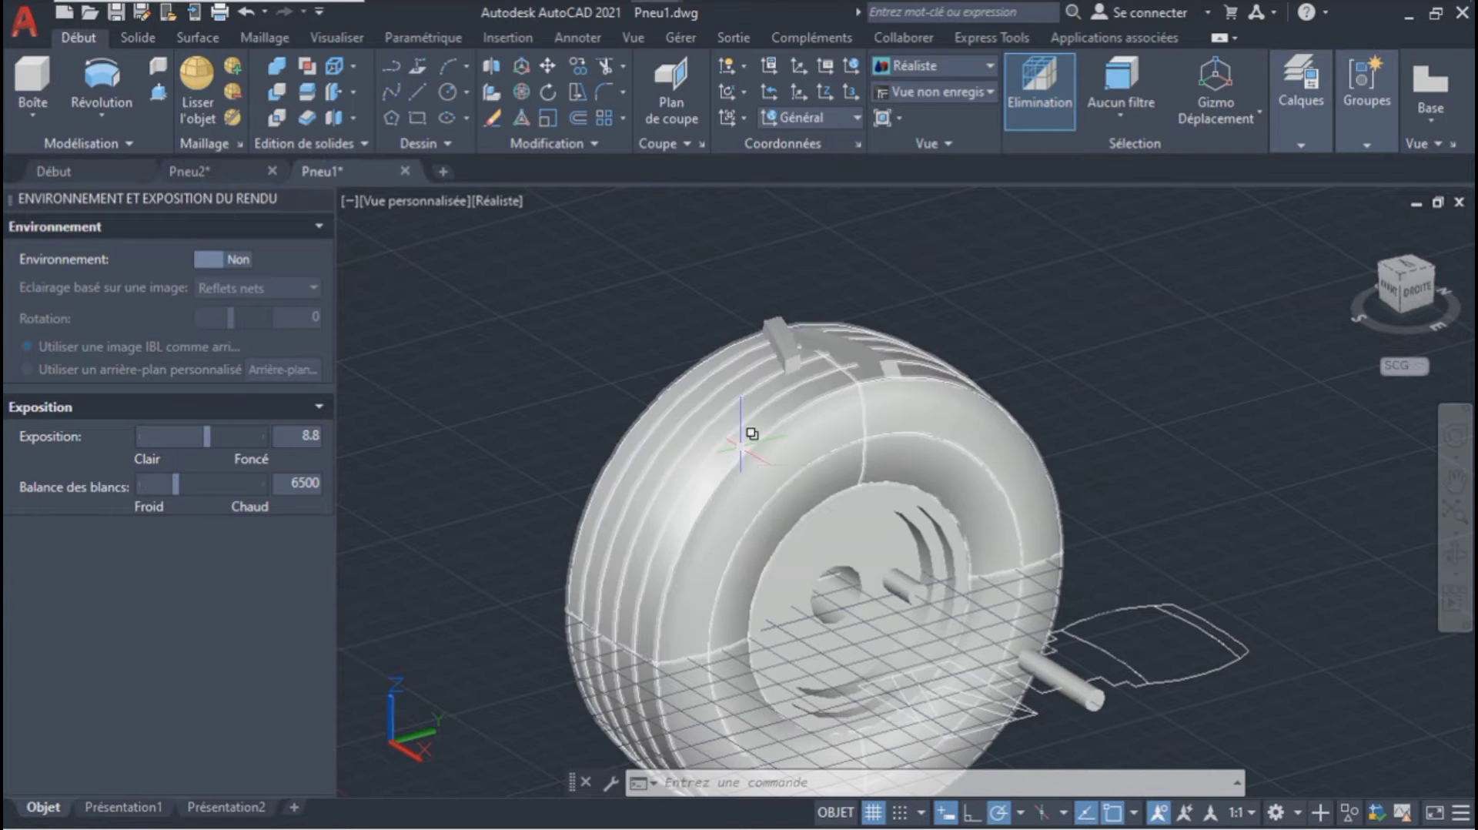
Step: Move the remaining tyre solid 20 units sideways along its axis, away from the rim
{"action": "left_click", "coordinate": [740, 446]}
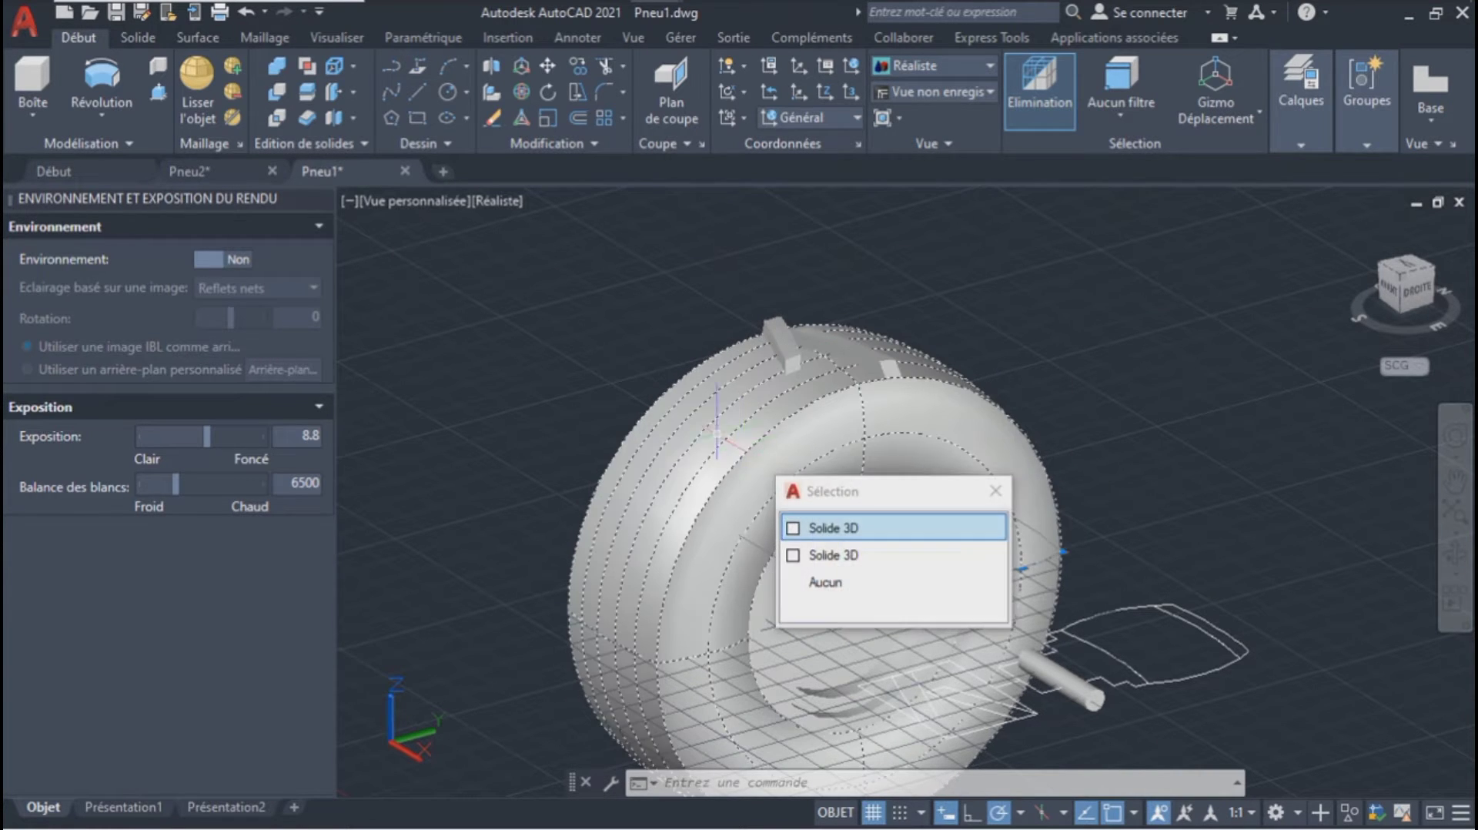
{"action": "left_click", "coordinate": [548, 66]}
{"action": "left_click", "coordinate": [618, 447]}
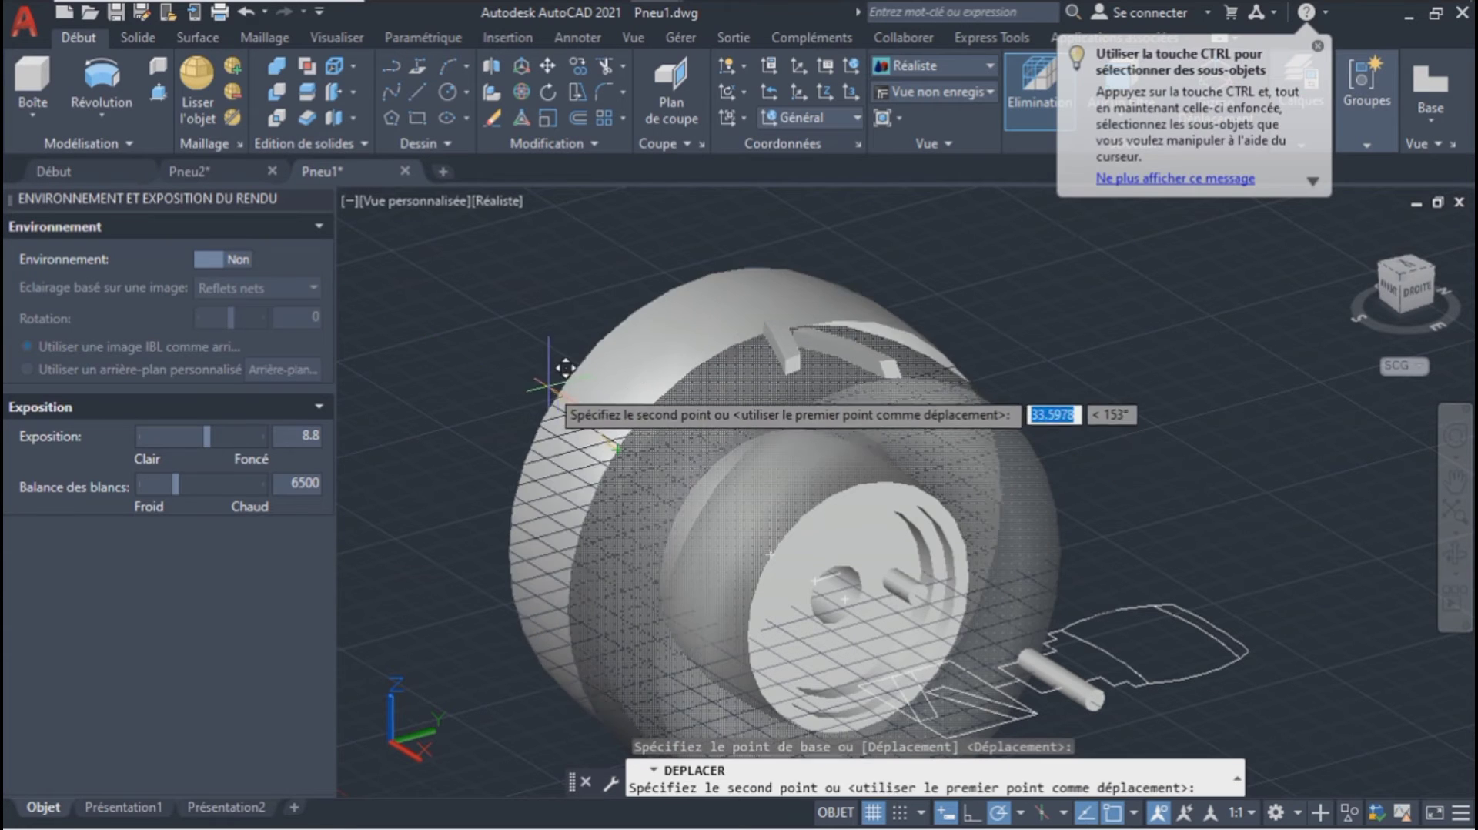
{"action": "type", "text": "20"}
{"action": "key", "text": "Return"}
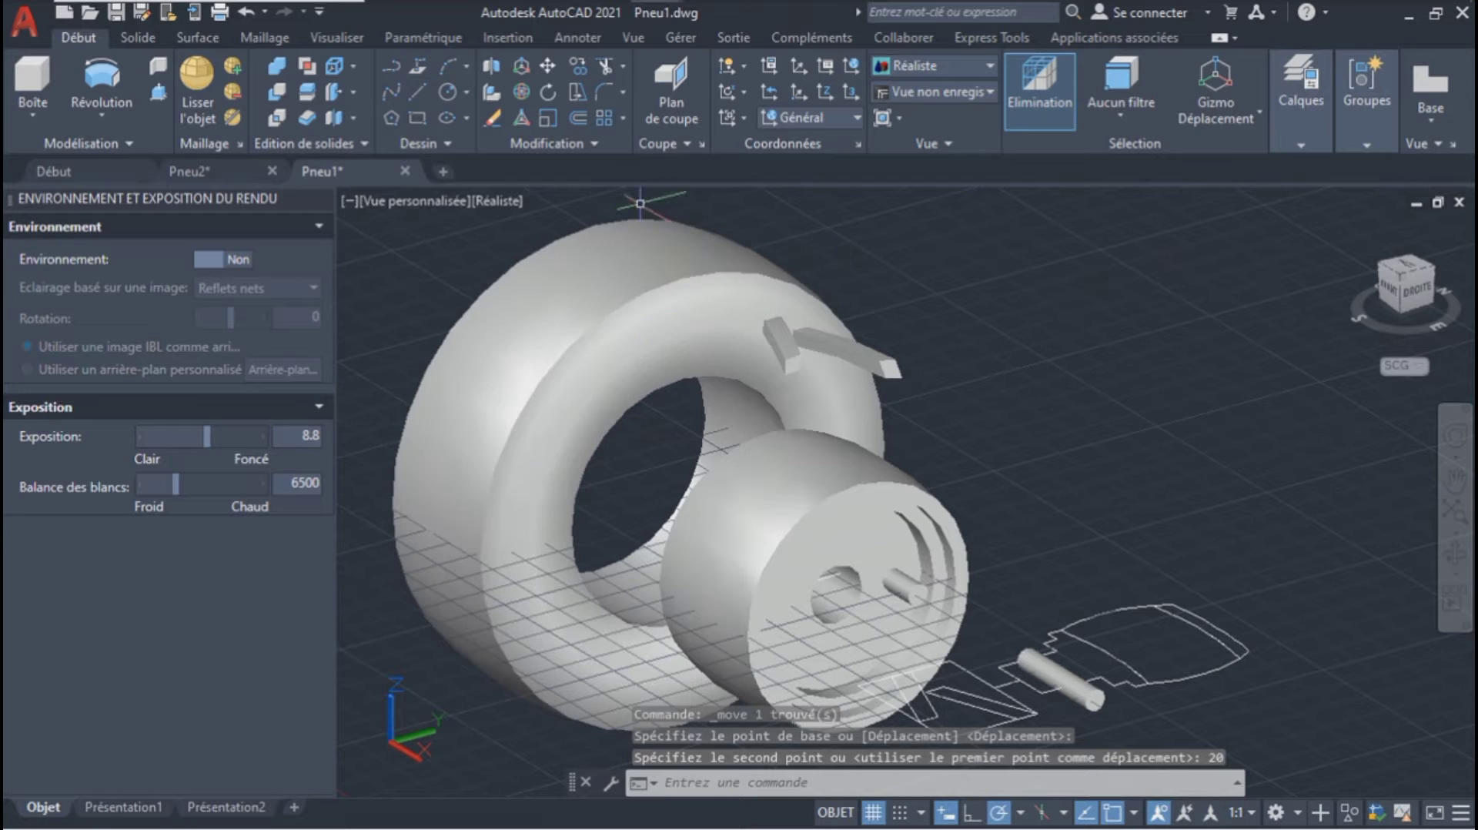
Step: Shell the tyre solid with its inner cylindrical face removed so that it is open towards the rim
{"action": "left_click", "coordinate": [353, 92]}
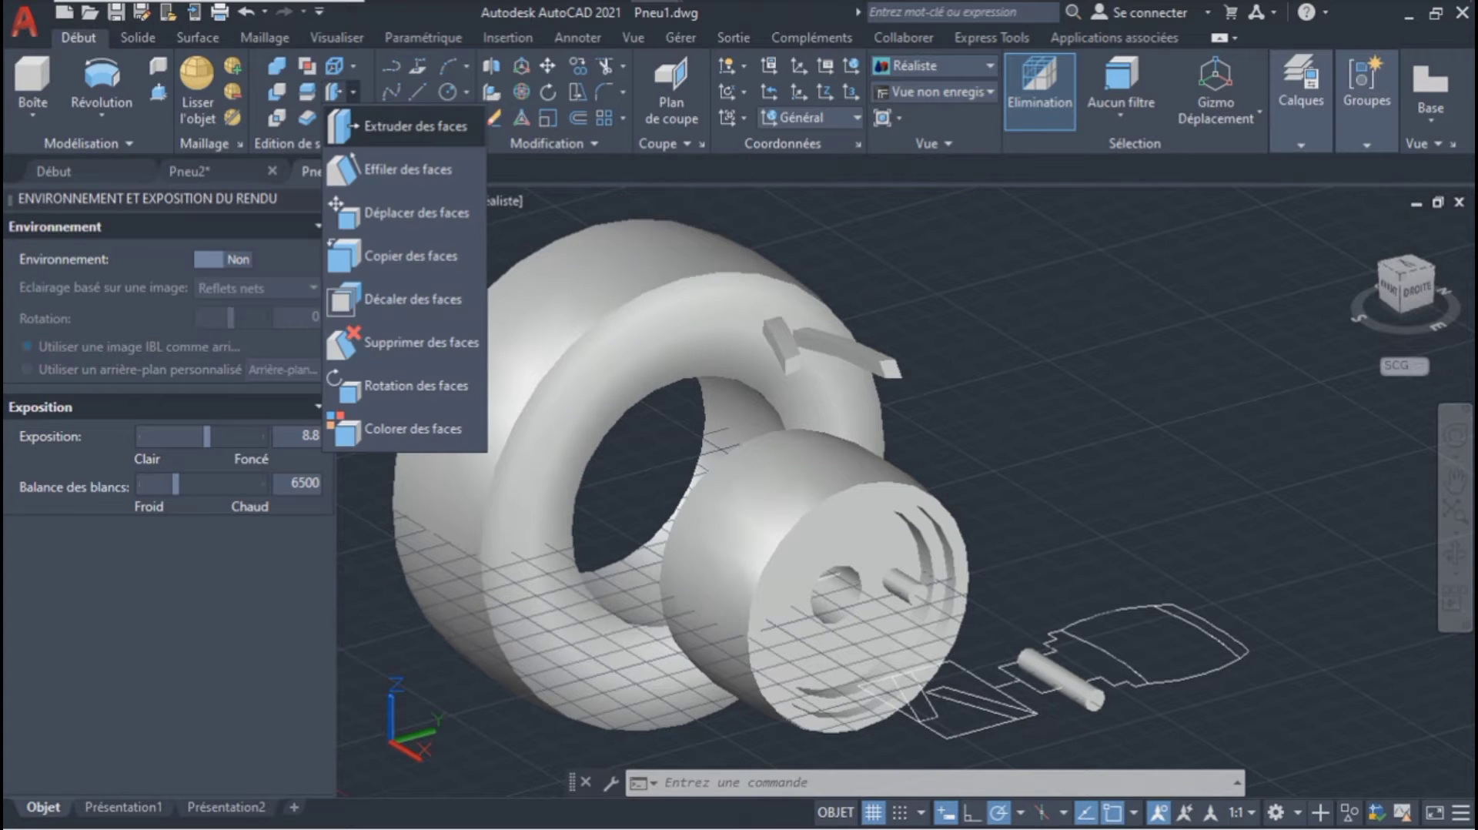
{"action": "left_click", "coordinate": [353, 118]}
{"action": "left_click", "coordinate": [370, 238]}
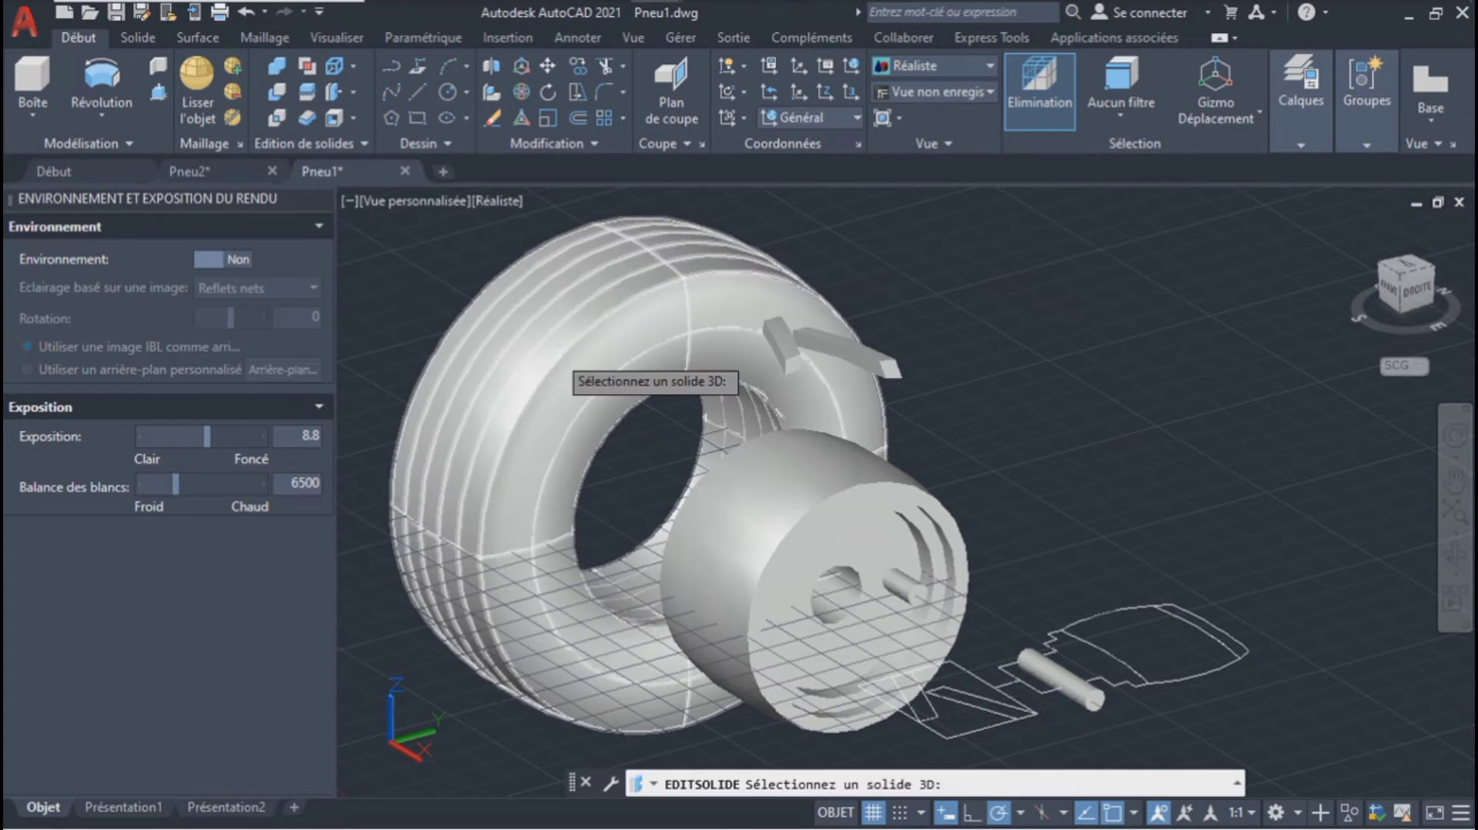
{"action": "left_click", "coordinate": [566, 368]}
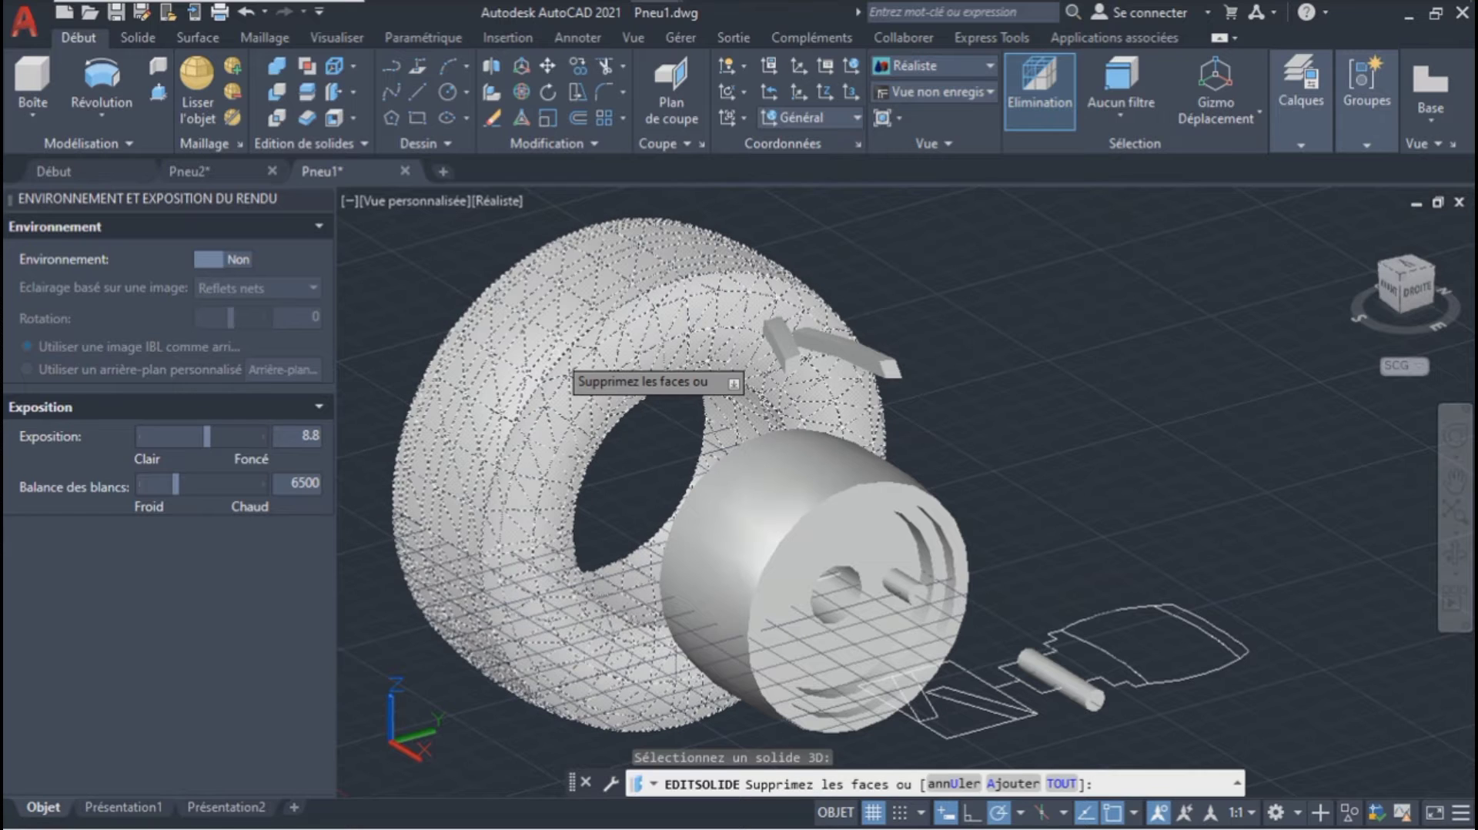
{"action": "left_click", "coordinate": [730, 413]}
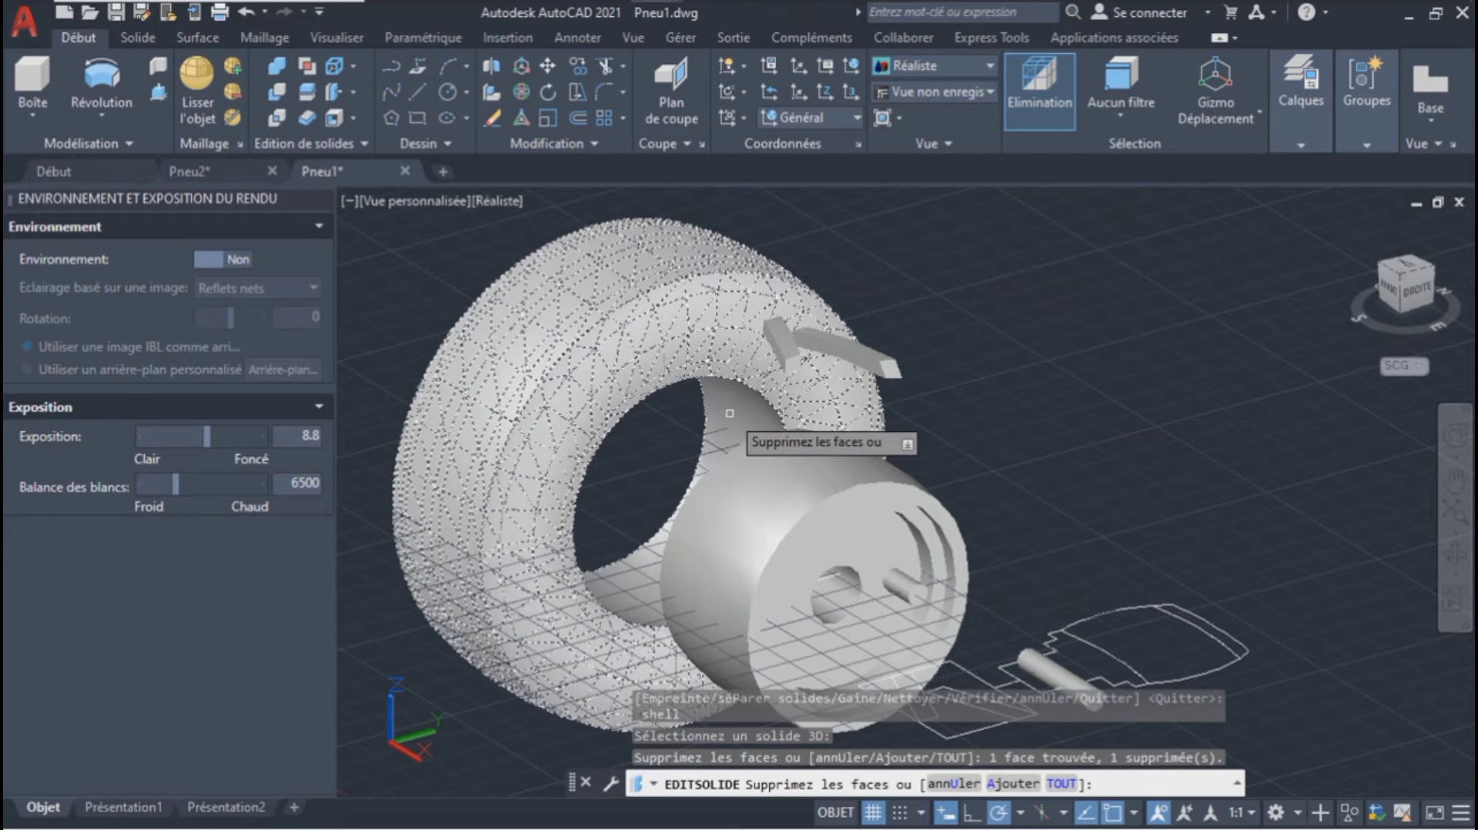
{"action": "key", "text": "Return"}
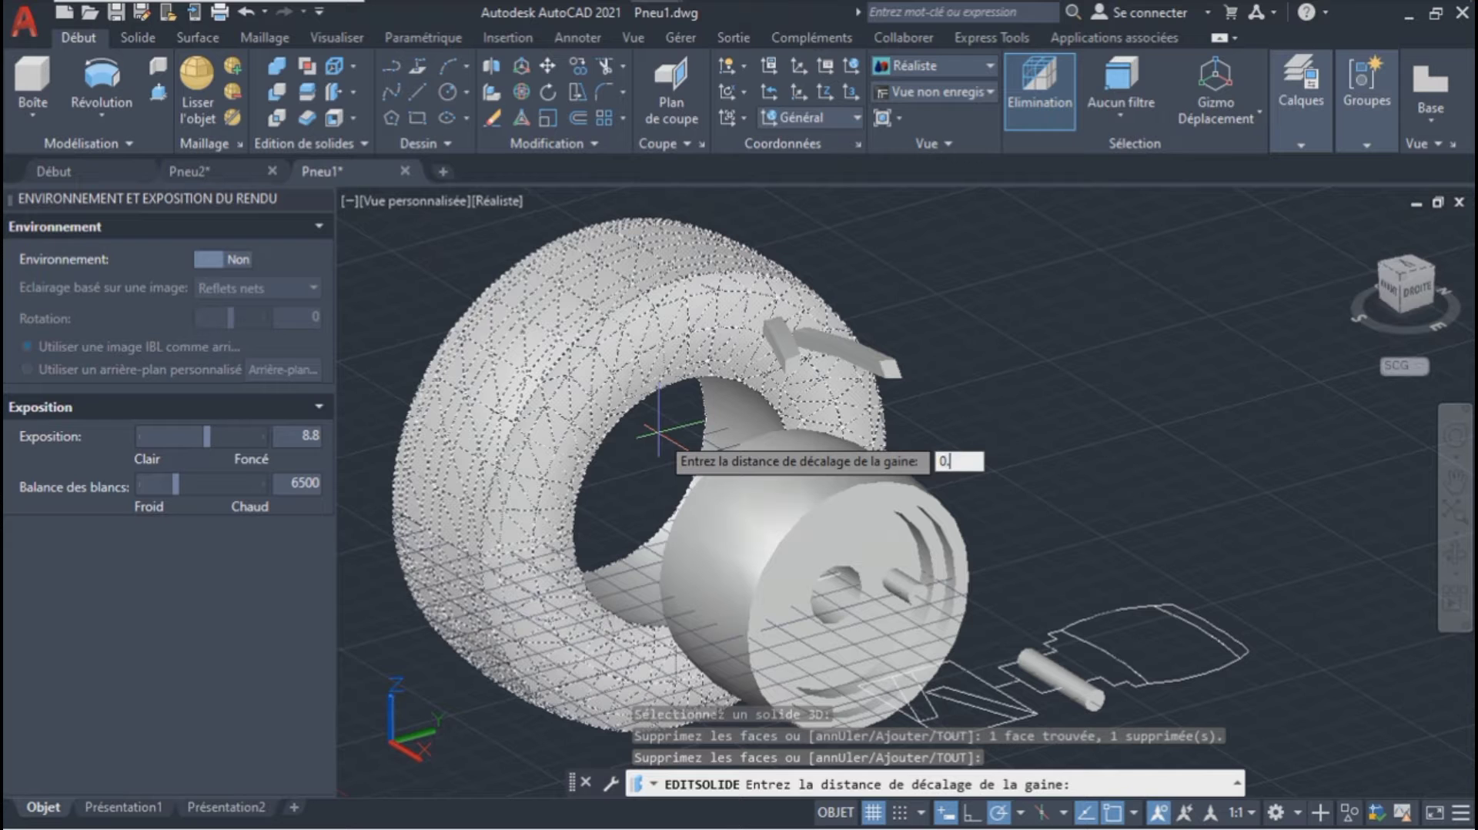
{"action": "type", "text": "0."}
{"action": "key", "text": "Return"}
{"action": "key", "text": "Return"}
{"action": "key", "text": "Return"}
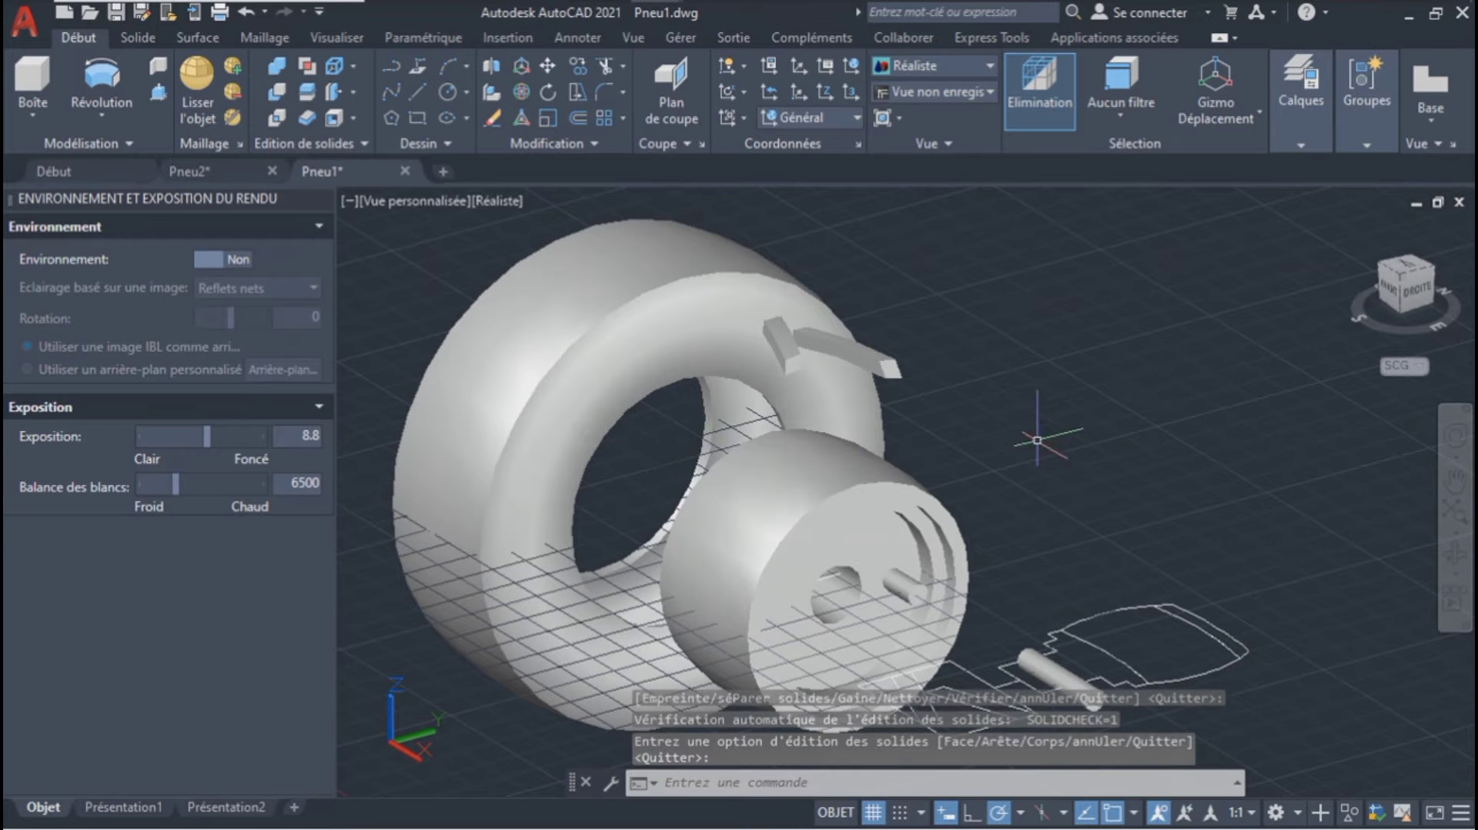
Step: Move the shelled tyre 20 units back onto the rim
{"action": "middle_click_drag", "start_coordinate": [1392, 484], "coordinate": [765, 461], "text": "shift"}
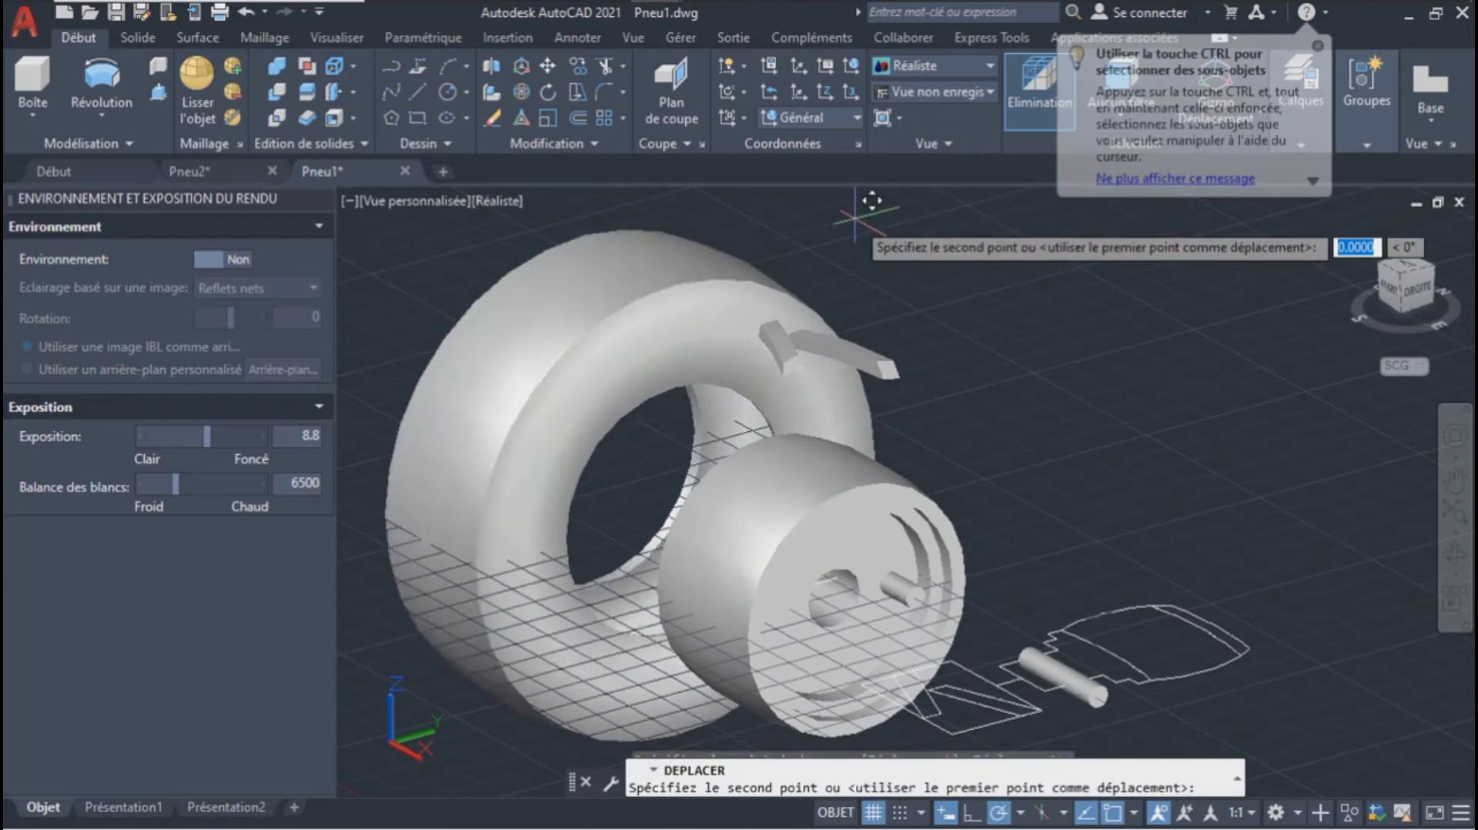
{"action": "type", "text": "20"}
{"action": "key", "text": "Return"}
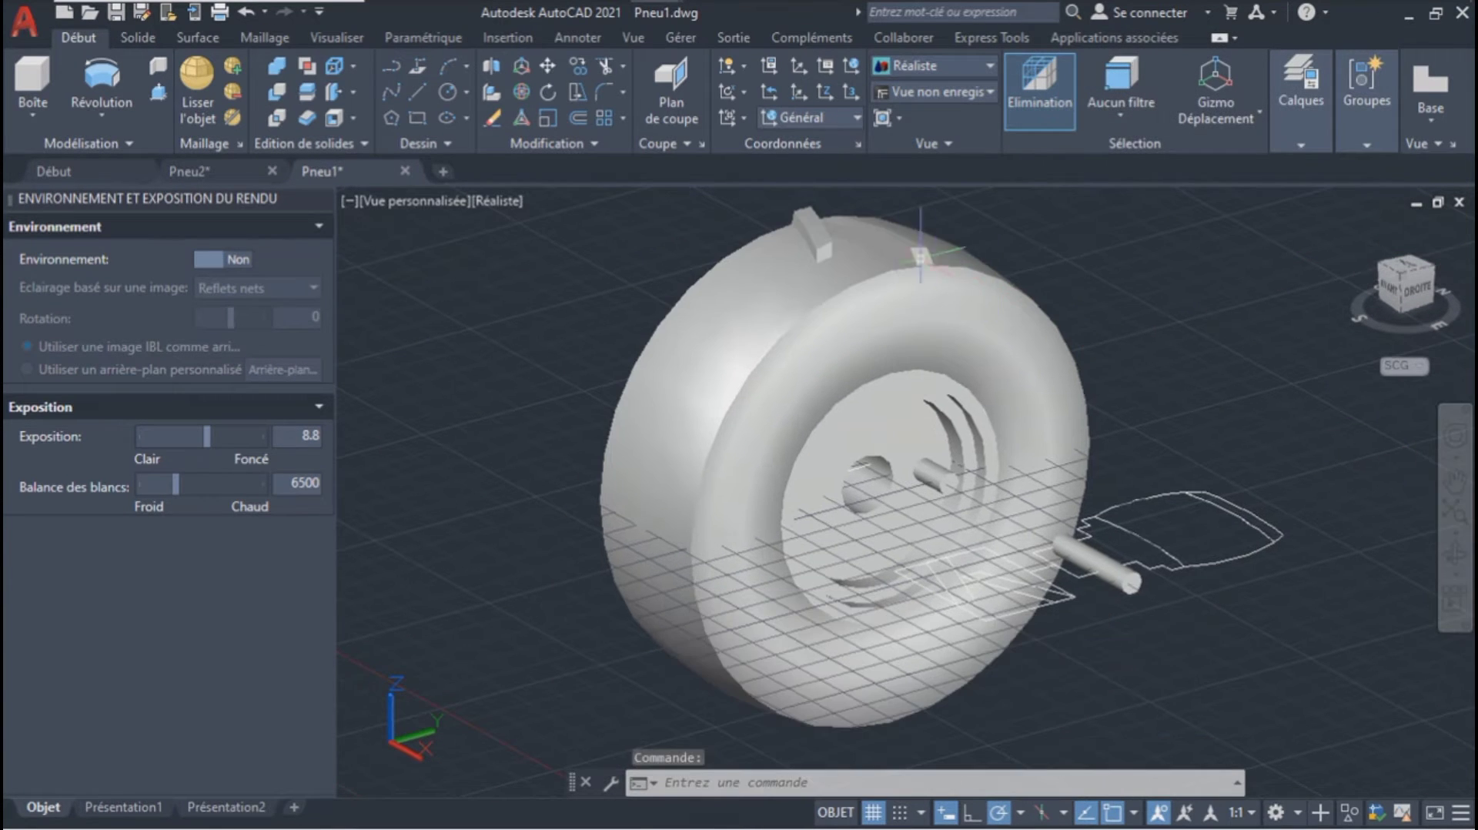
Step: Turn off the grid display and set the user coordinate system to Droite (Right)
{"action": "left_click", "coordinate": [895, 230]}
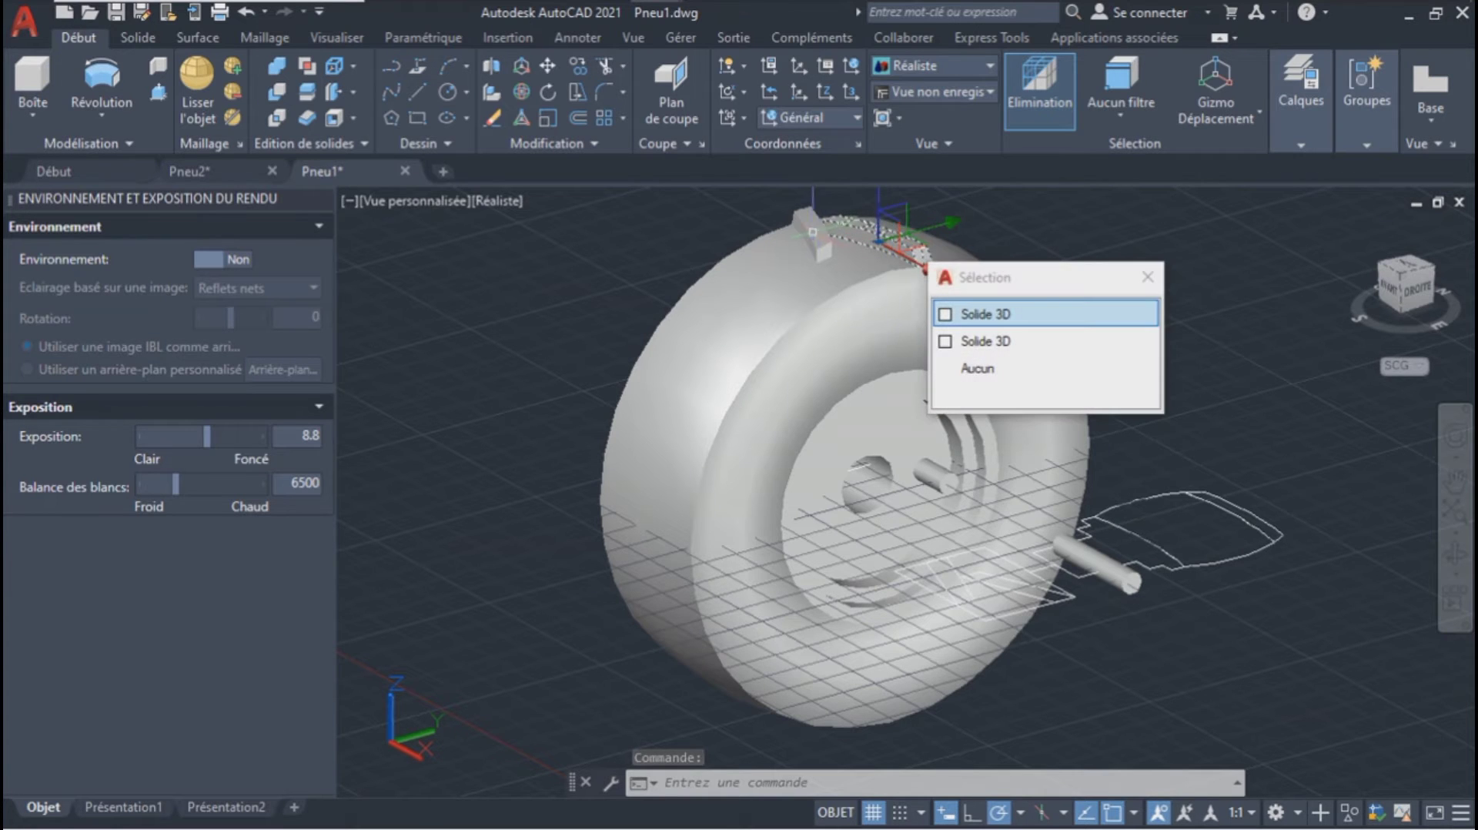
{"action": "left_click", "coordinate": [985, 313]}
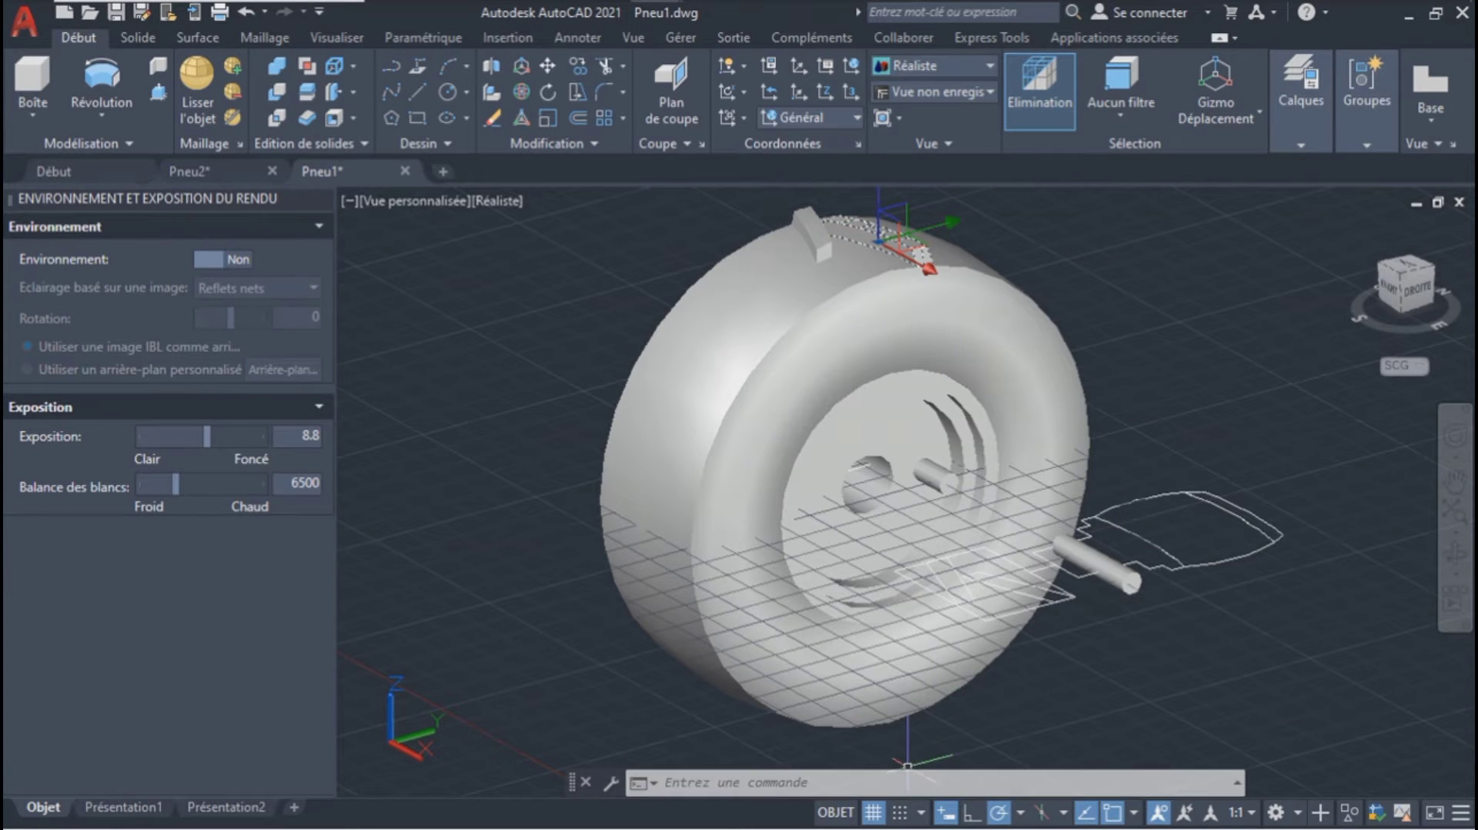
{"action": "key", "text": "F7"}
{"action": "middle_click_drag", "start_coordinate": [1096, 310], "coordinate": [1086, 267], "text": "shift"}
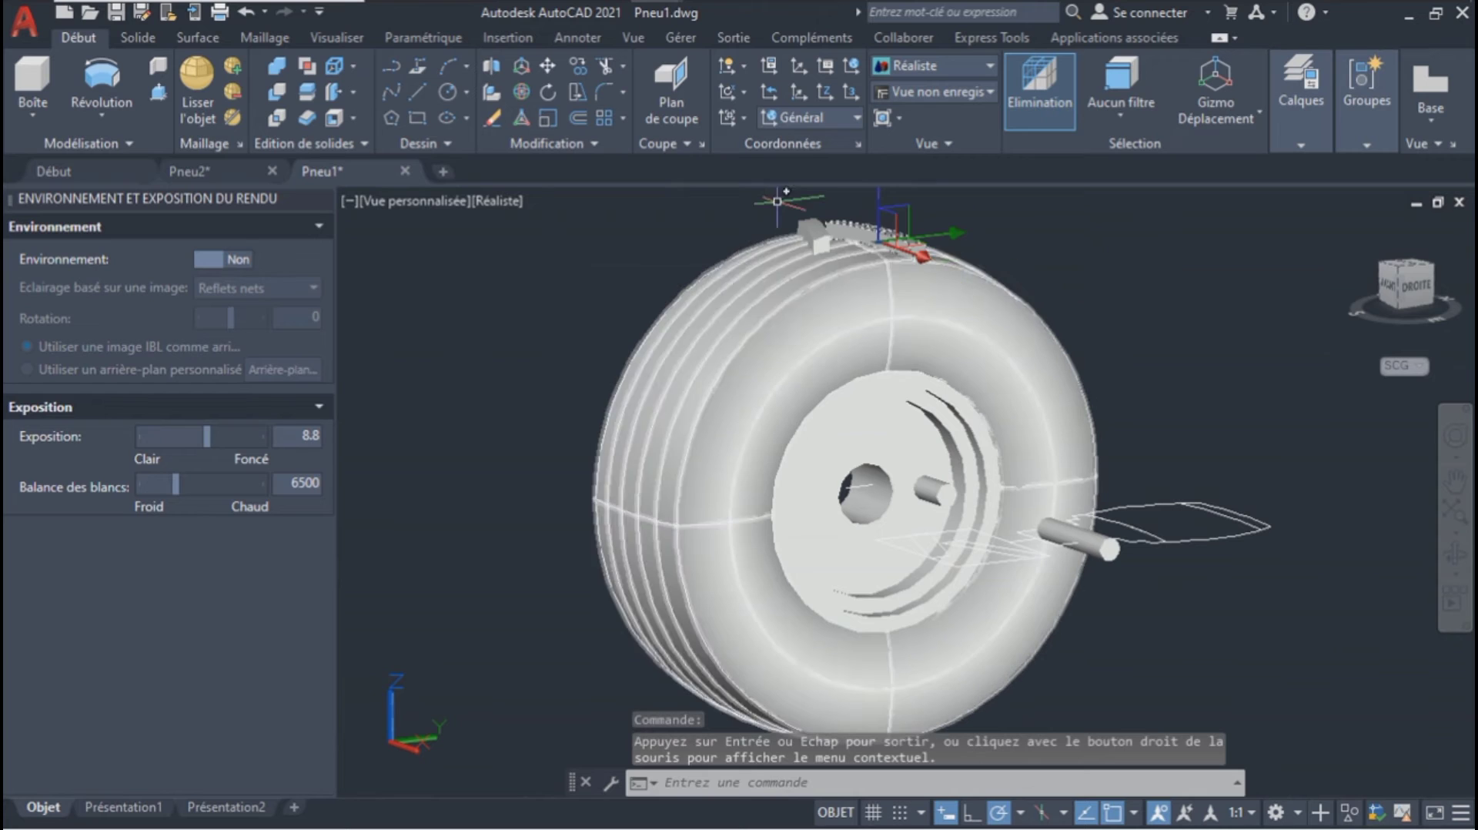
{"action": "left_click", "coordinate": [817, 117]}
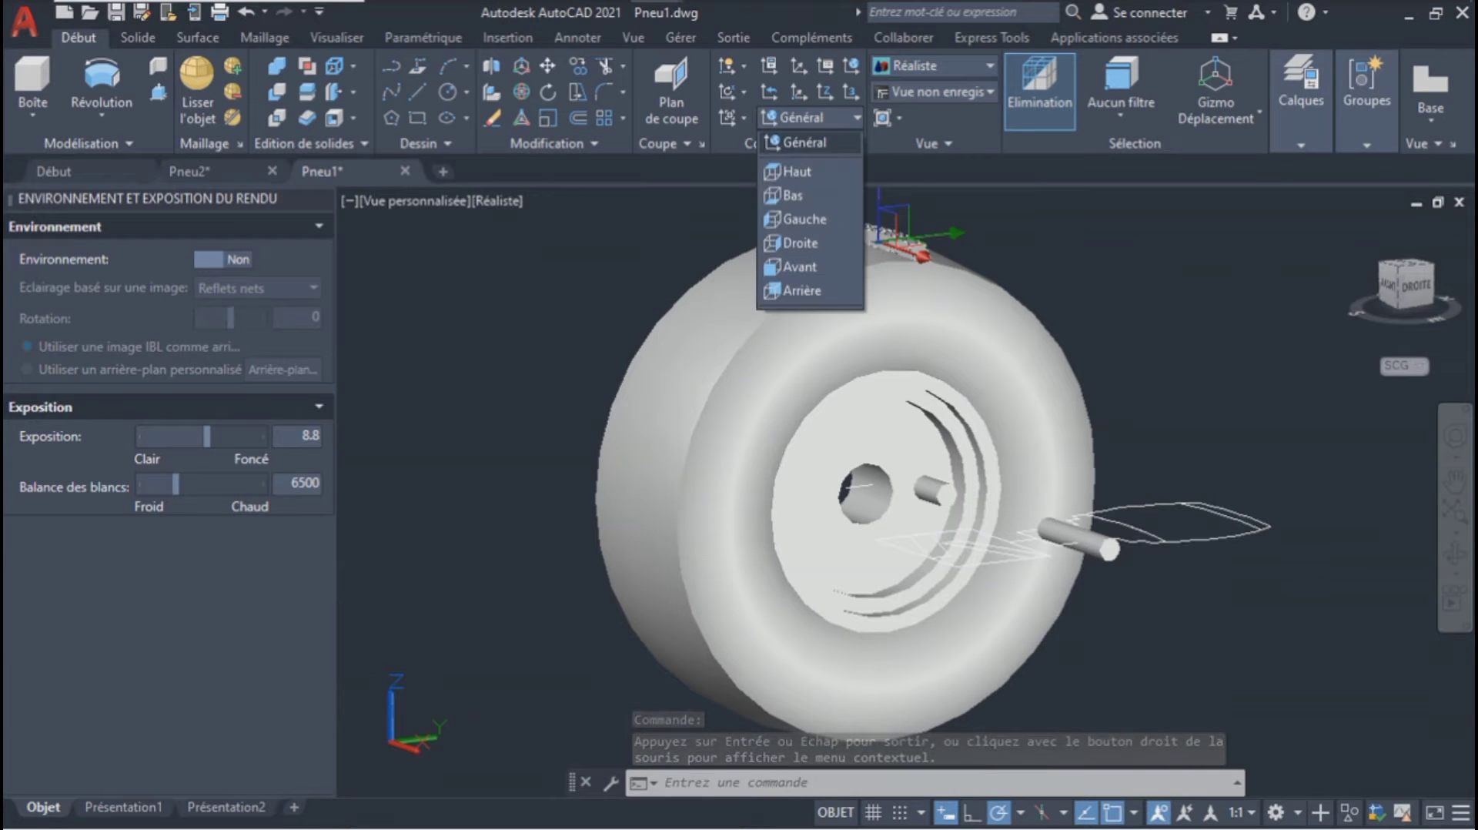
{"action": "left_click", "coordinate": [800, 243]}
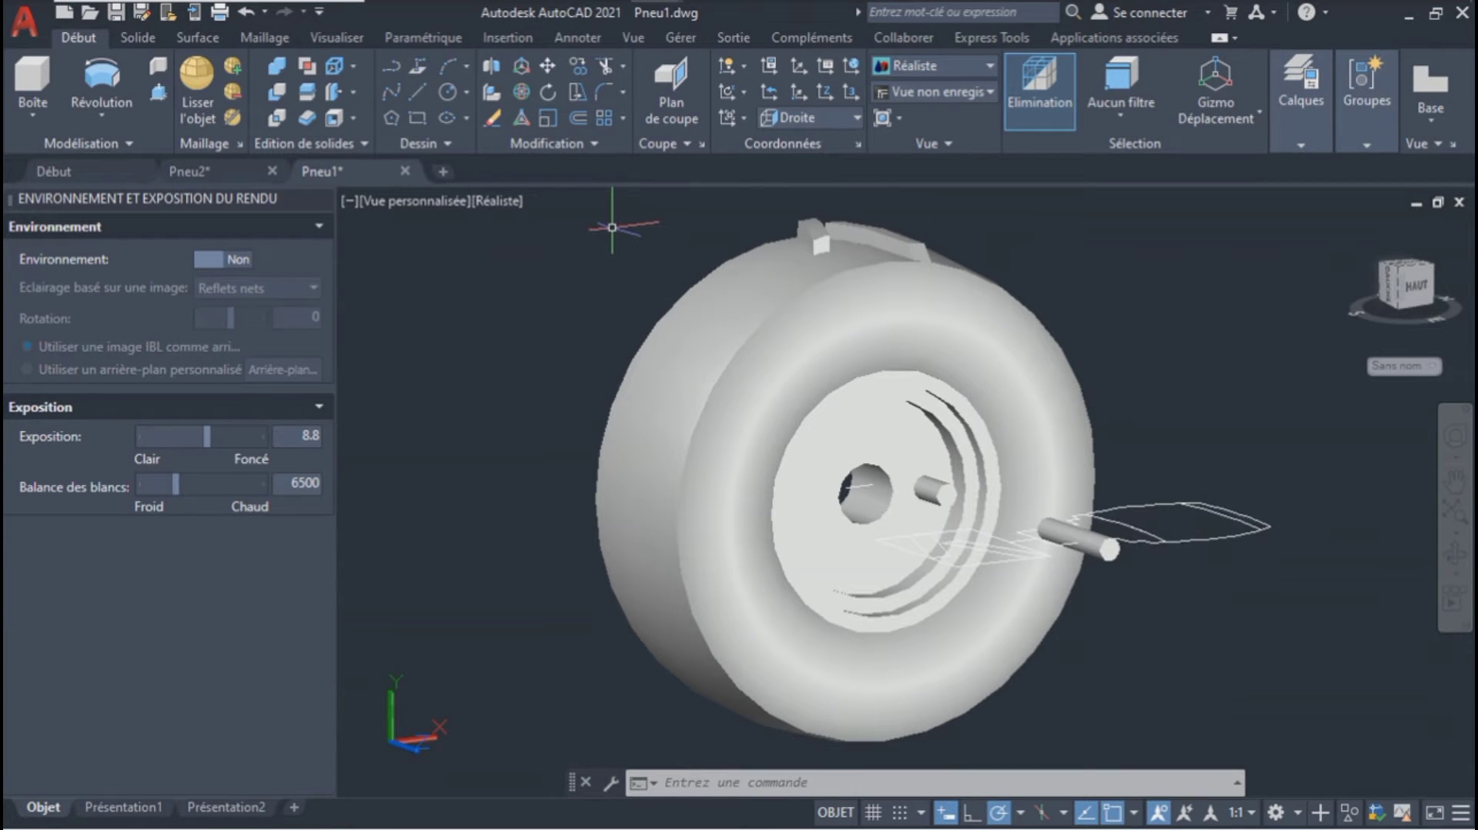
Step: Create a polar array of the two trimmed tread blocks around the centre of the rim's hub hole
{"action": "left_click", "coordinate": [623, 118]}
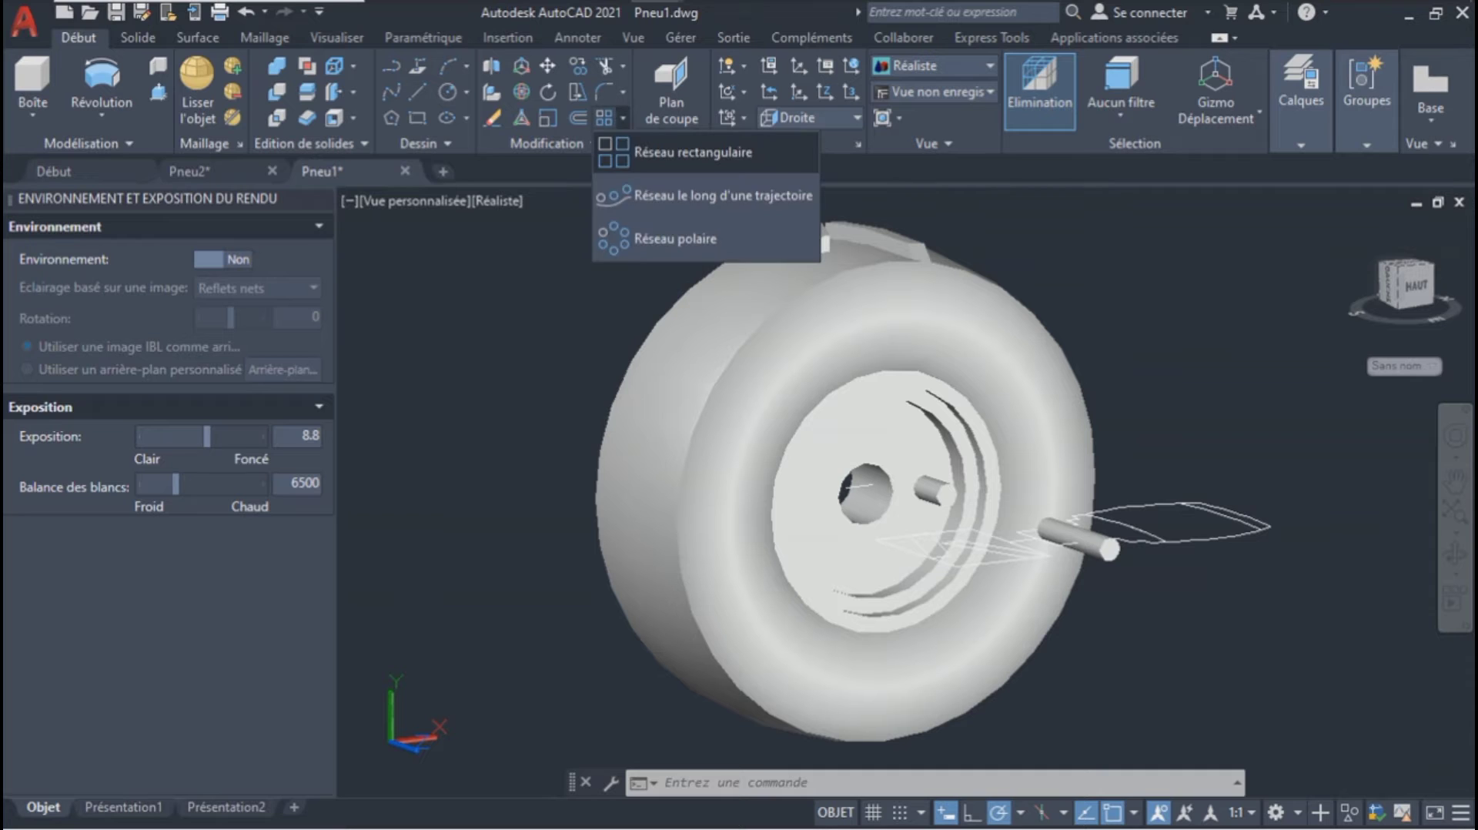
{"action": "left_click", "coordinate": [670, 333]}
{"action": "left_click", "coordinate": [820, 237]}
{"action": "left_click", "coordinate": [819, 238]}
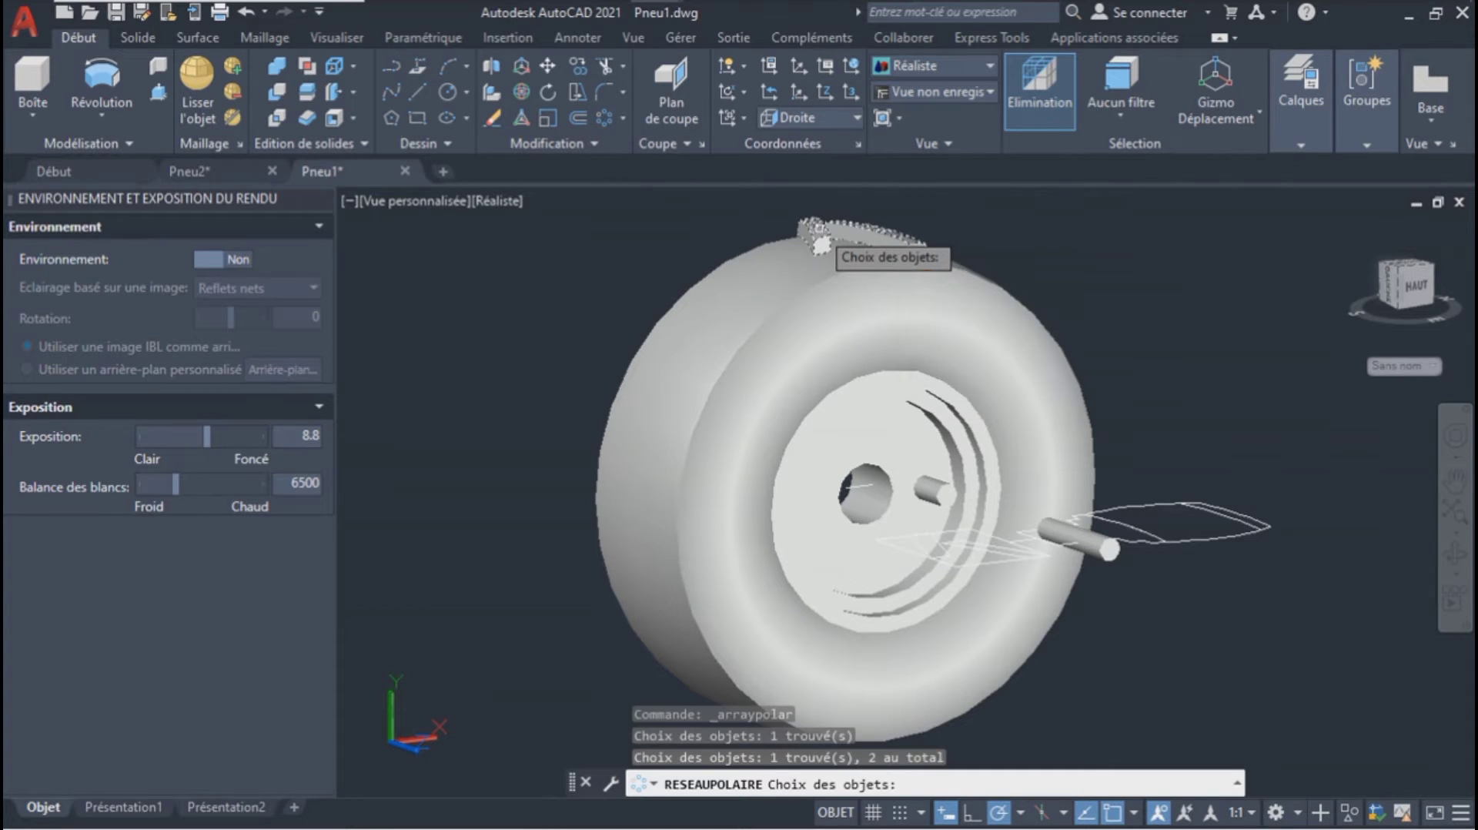
{"action": "key", "text": "Return"}
{"action": "key", "text": "Return"}
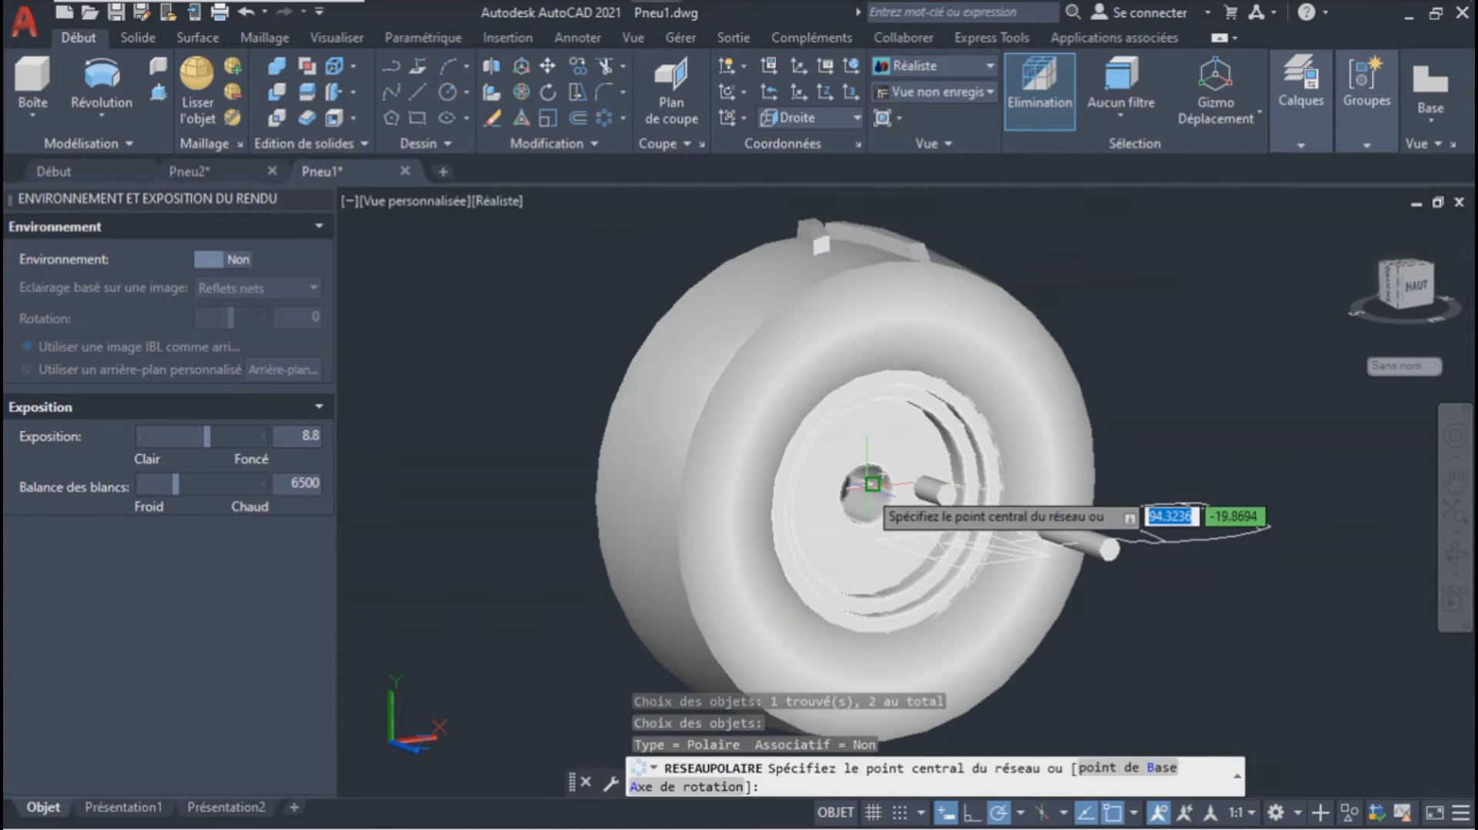
{"action": "left_click", "coordinate": [872, 484]}
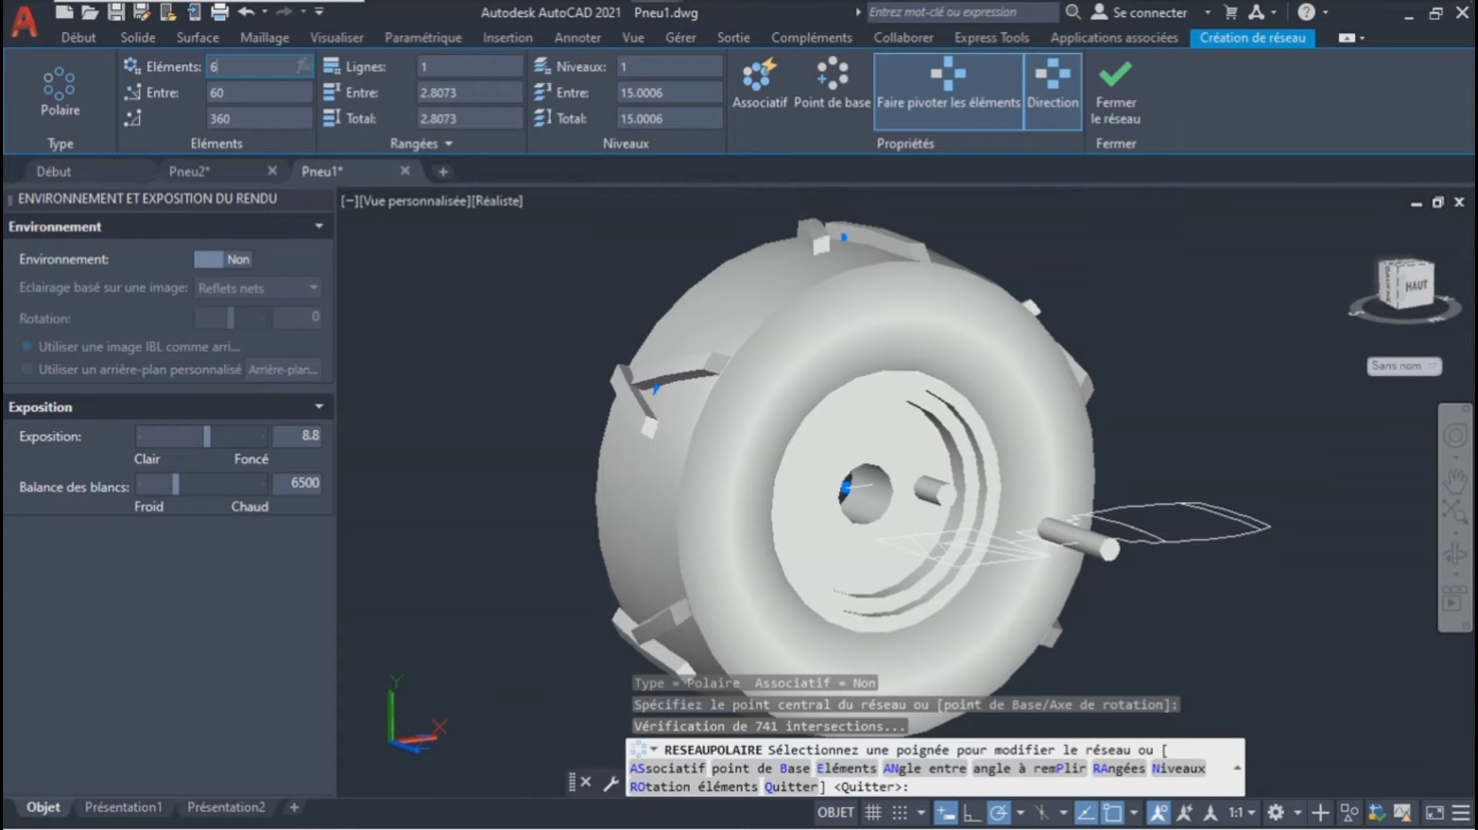
Step: Set the number of elements in the tread block array to 16 and finish the array
{"action": "type", "text": "10"}
{"action": "key", "text": "Return"}
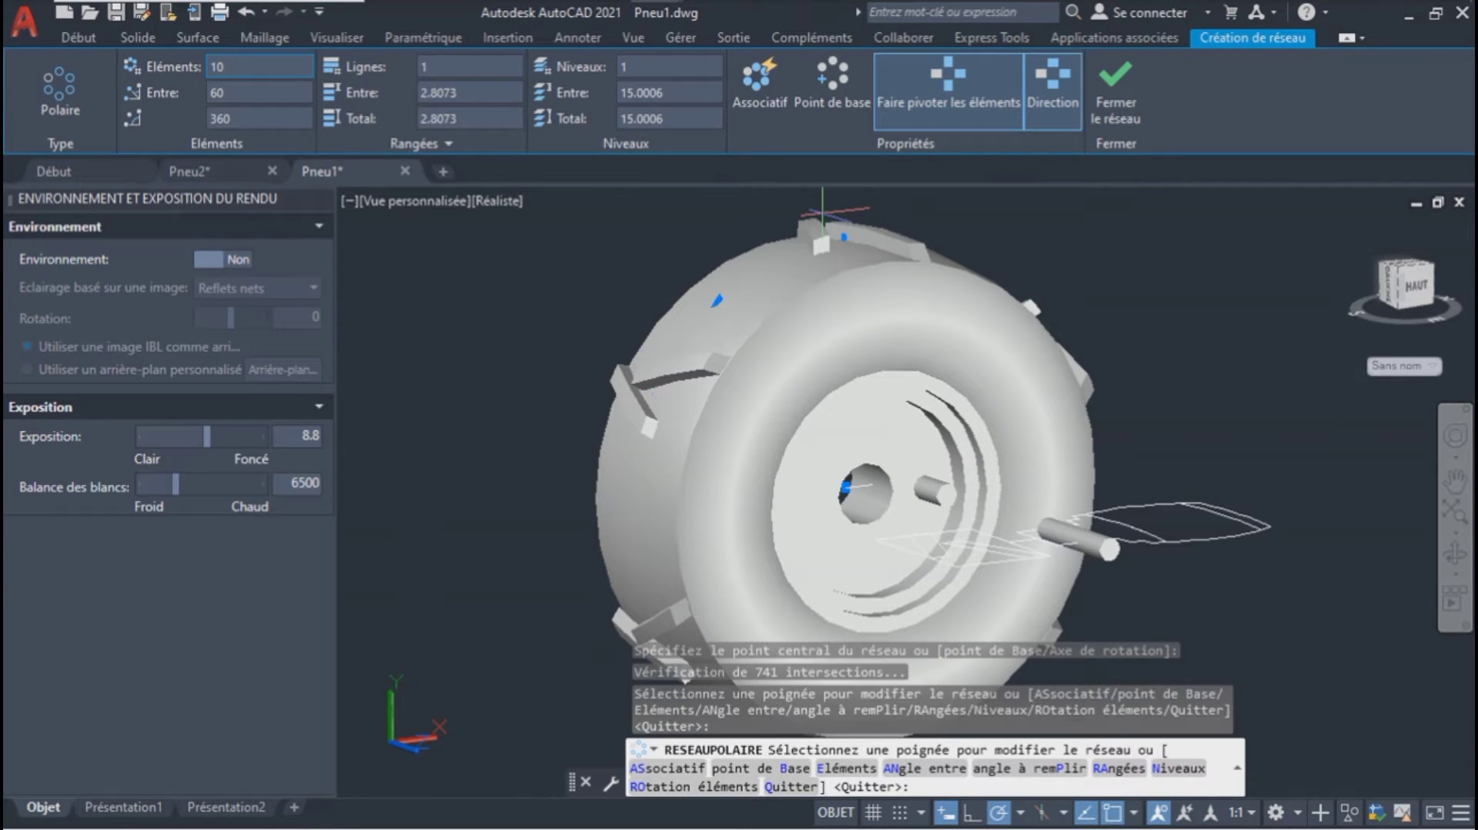
{"action": "key", "text": "BackSpace"}
{"action": "type", "text": "5"}
{"action": "key", "text": "Return"}
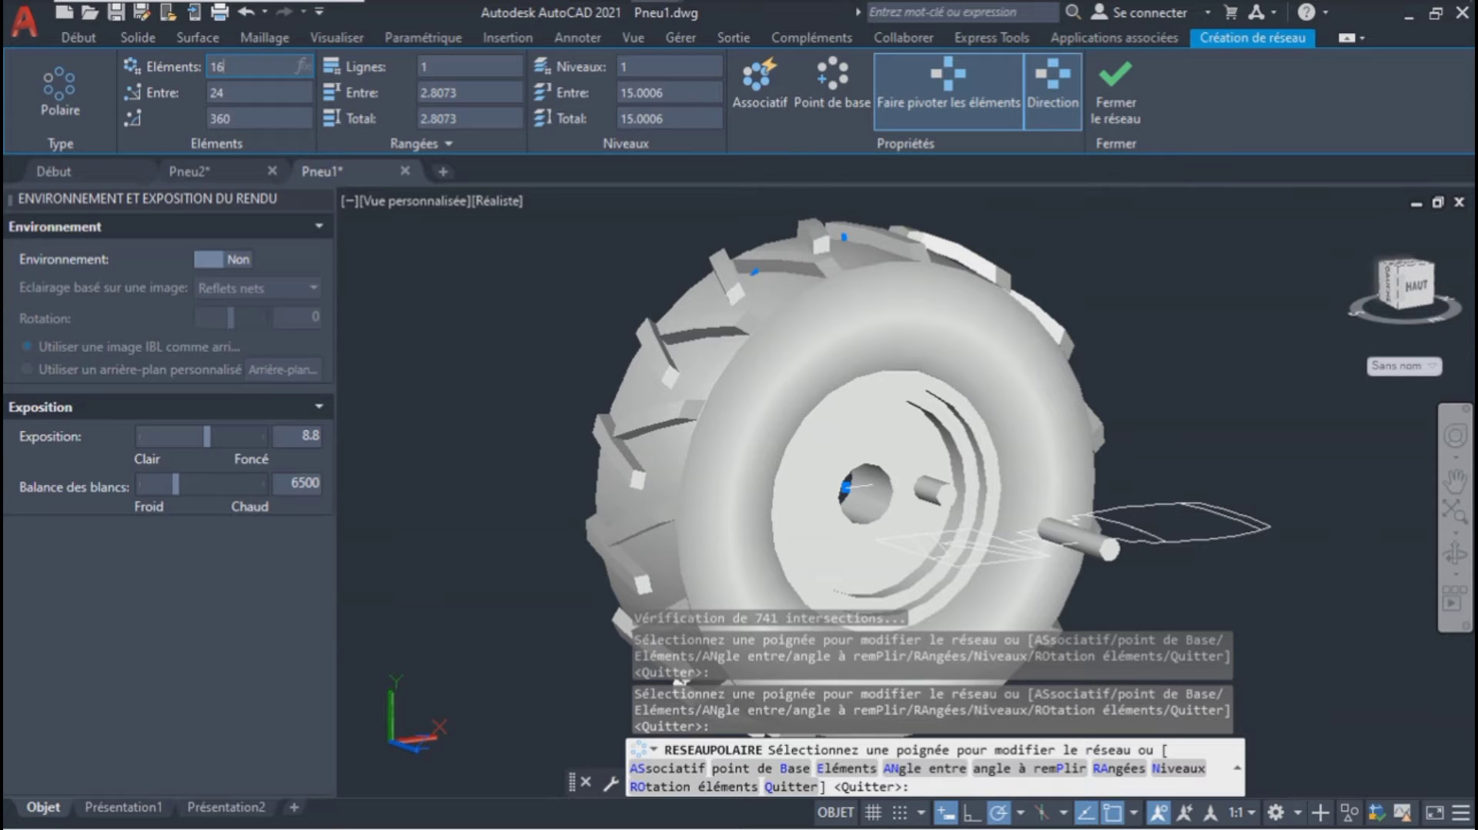
{"action": "key", "text": "Return"}
{"action": "key", "text": "Return"}
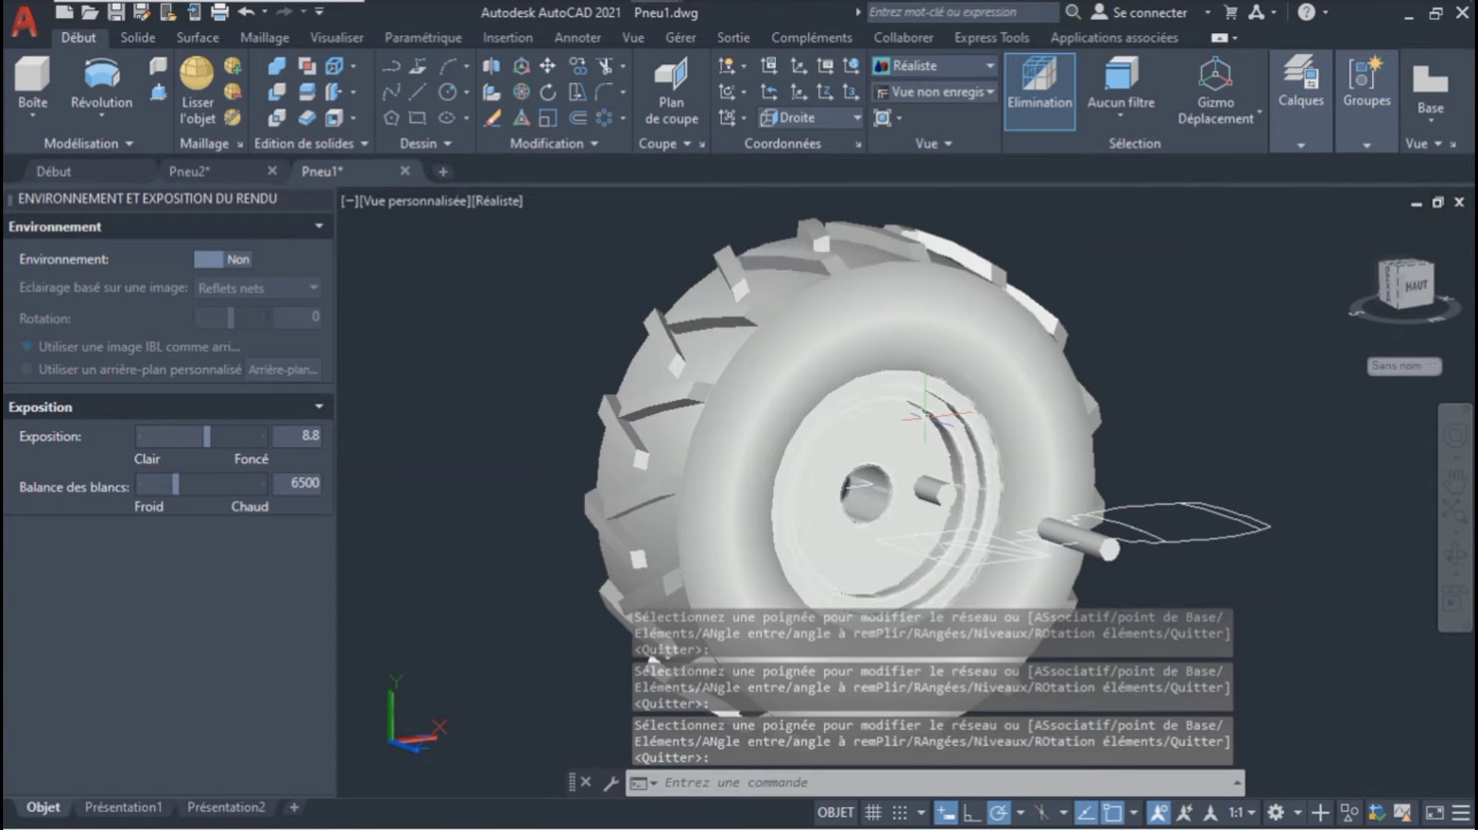
Step: Create a polar array of six small cylinders through the rim around the centre of the hub hole
{"action": "left_click", "coordinate": [930, 483]}
{"action": "key", "text": "Return"}
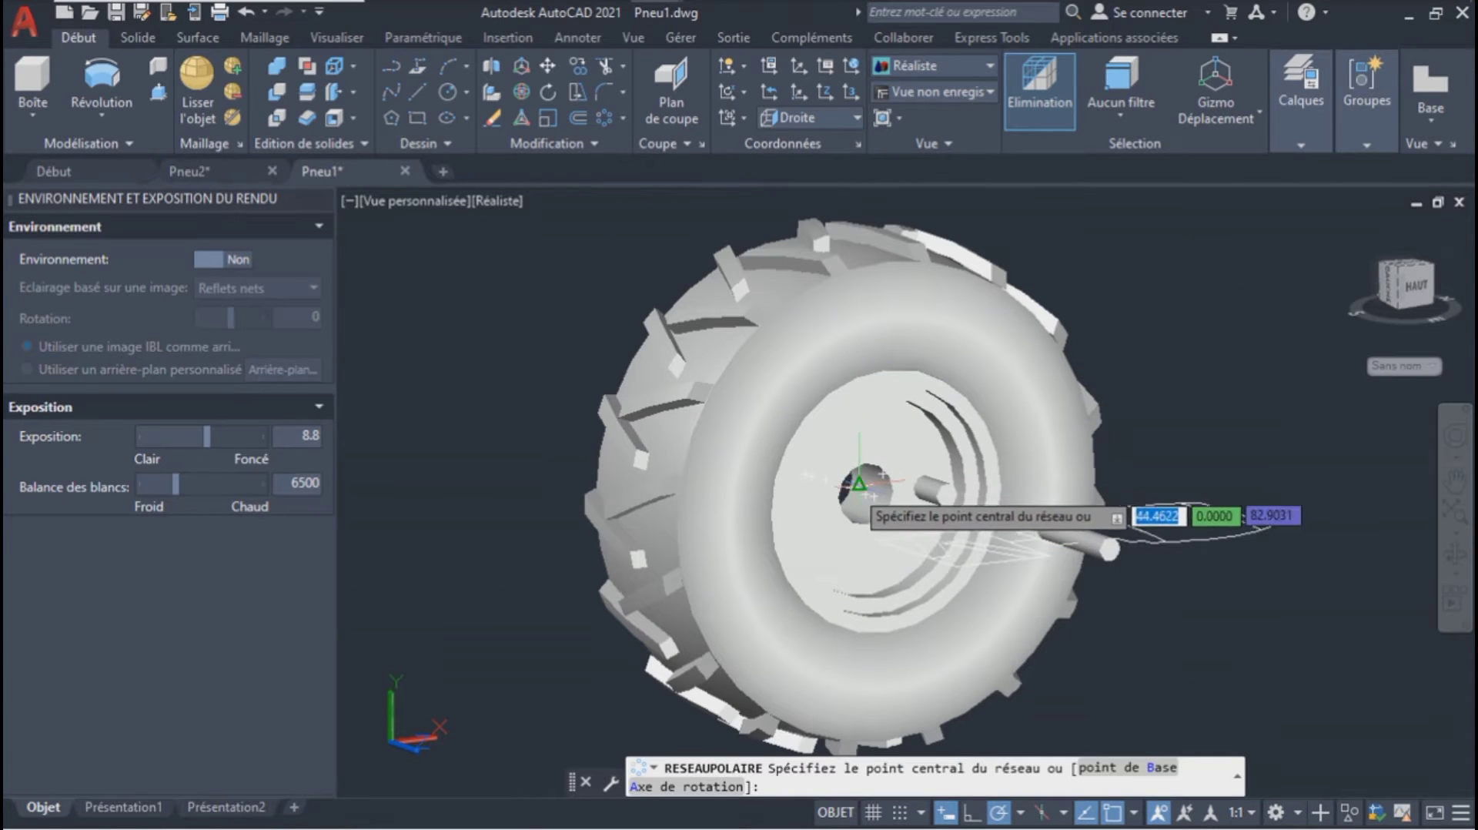
{"action": "left_click", "coordinate": [845, 486]}
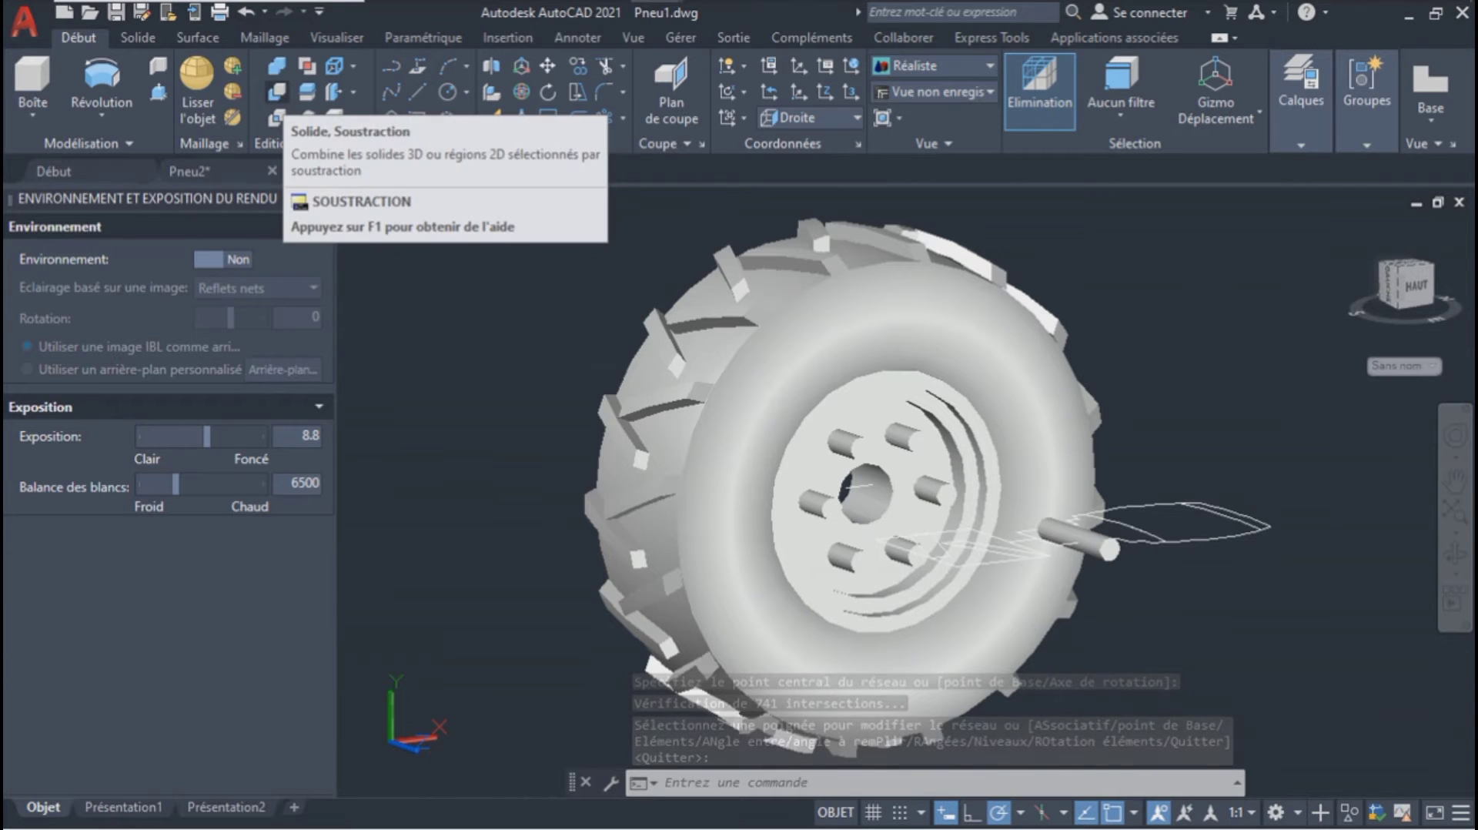
Step: Subtract the six small cylinders from the rim to cut the ring of bolt holes around the hub
{"action": "left_click", "coordinate": [276, 92]}
{"action": "left_click", "coordinate": [930, 409]}
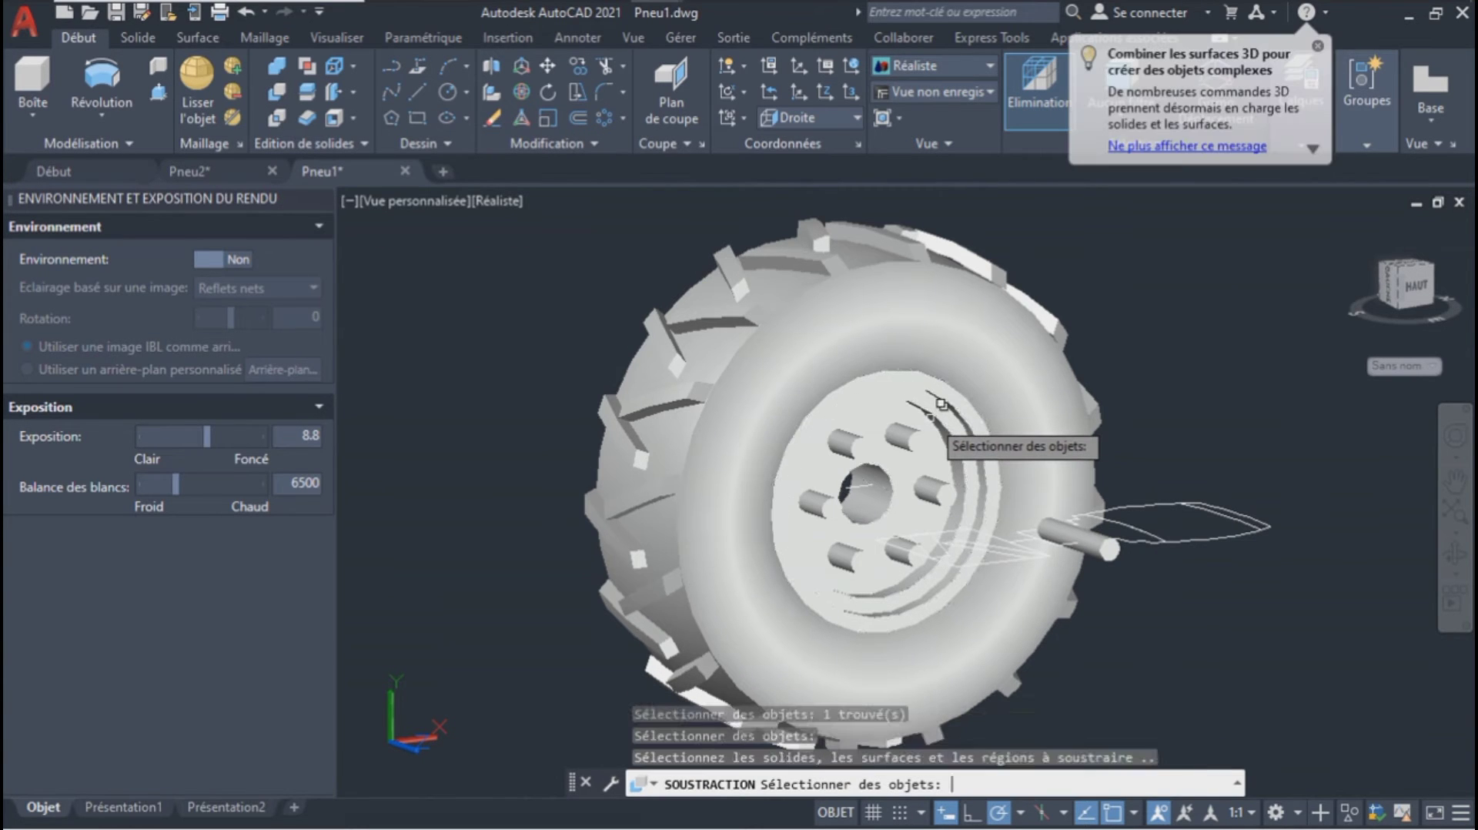
{"action": "left_click", "coordinate": [915, 431]}
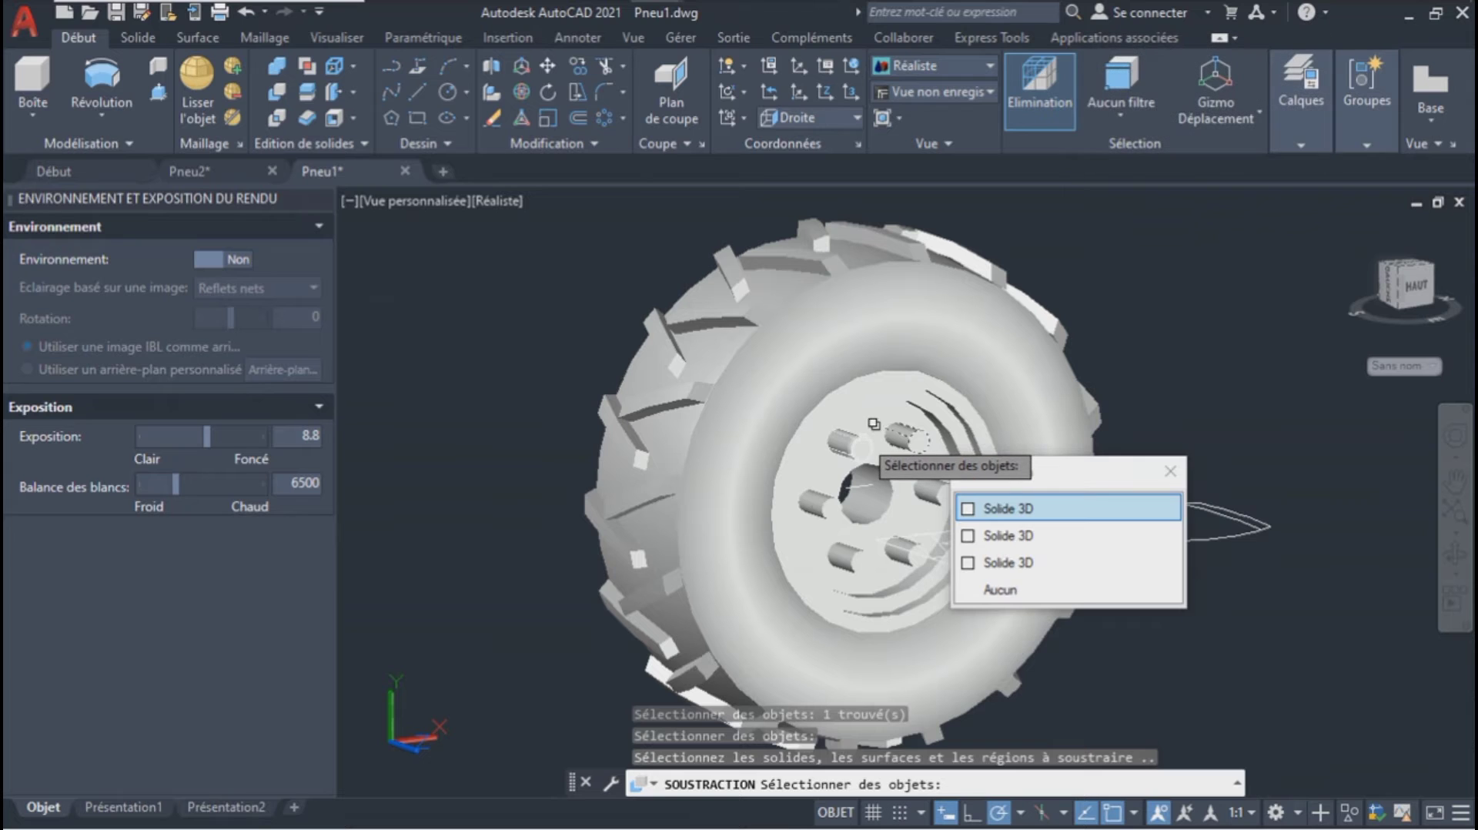
{"action": "left_click", "coordinate": [900, 552]}
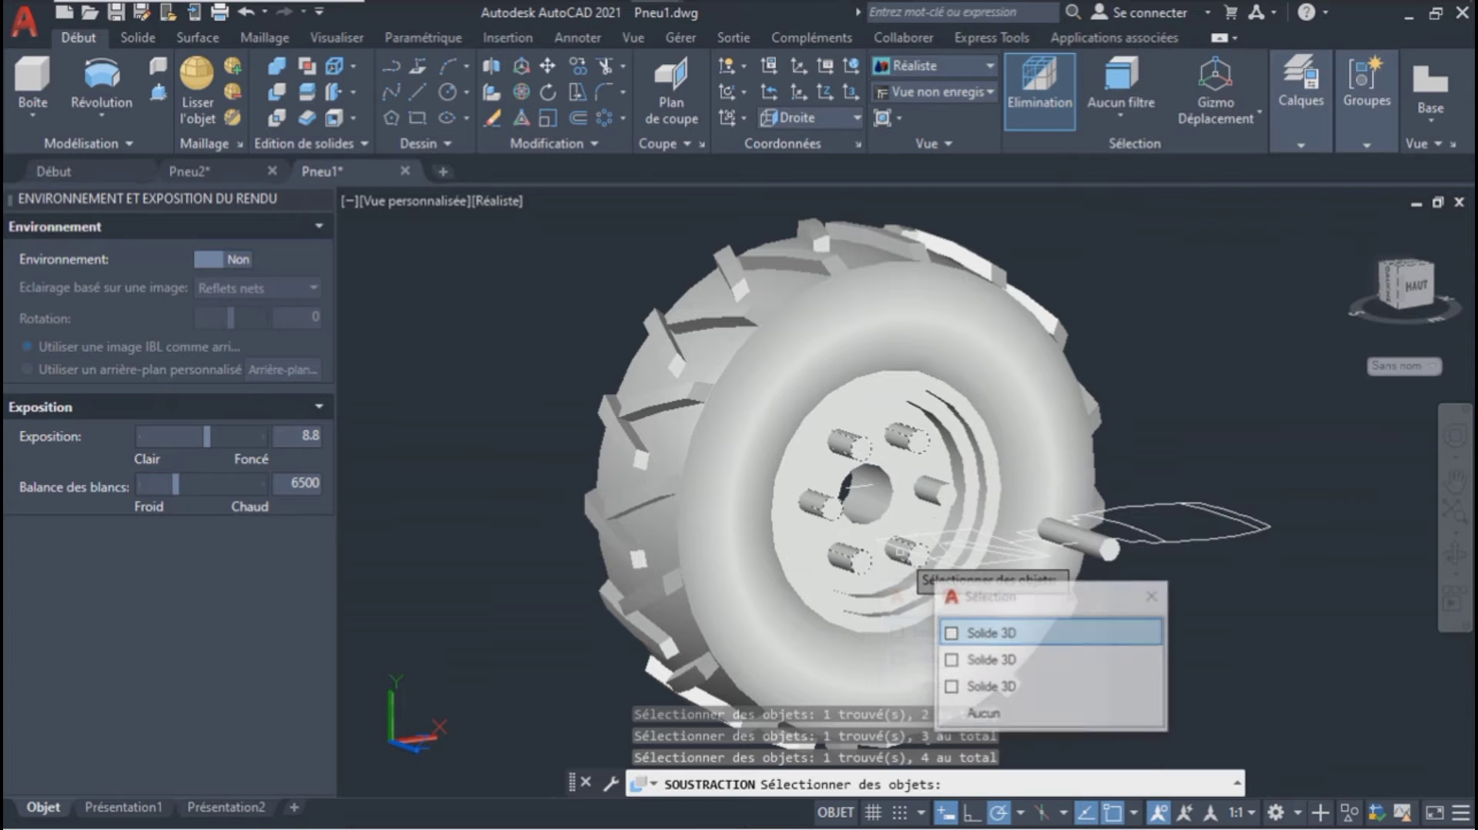
{"action": "left_click", "coordinate": [935, 502]}
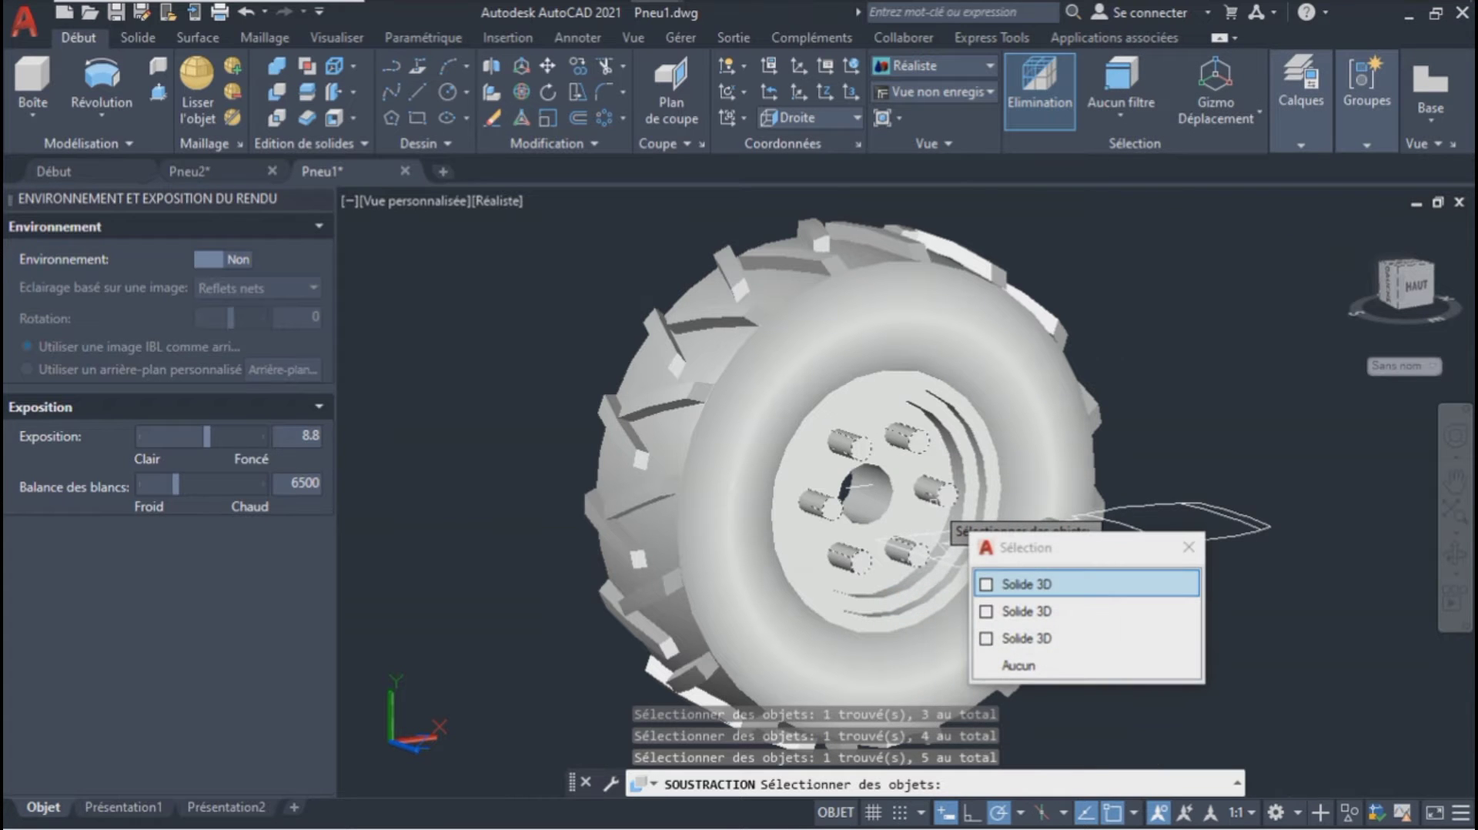
{"action": "key", "text": "Return"}
{"action": "key", "text": "Return"}
Step: Hide the construction profiles and the leftover cylinder beside the wheel
{"action": "middle_click_drag", "start_coordinate": [933, 503], "coordinate": [1185, 500], "text": "shift"}
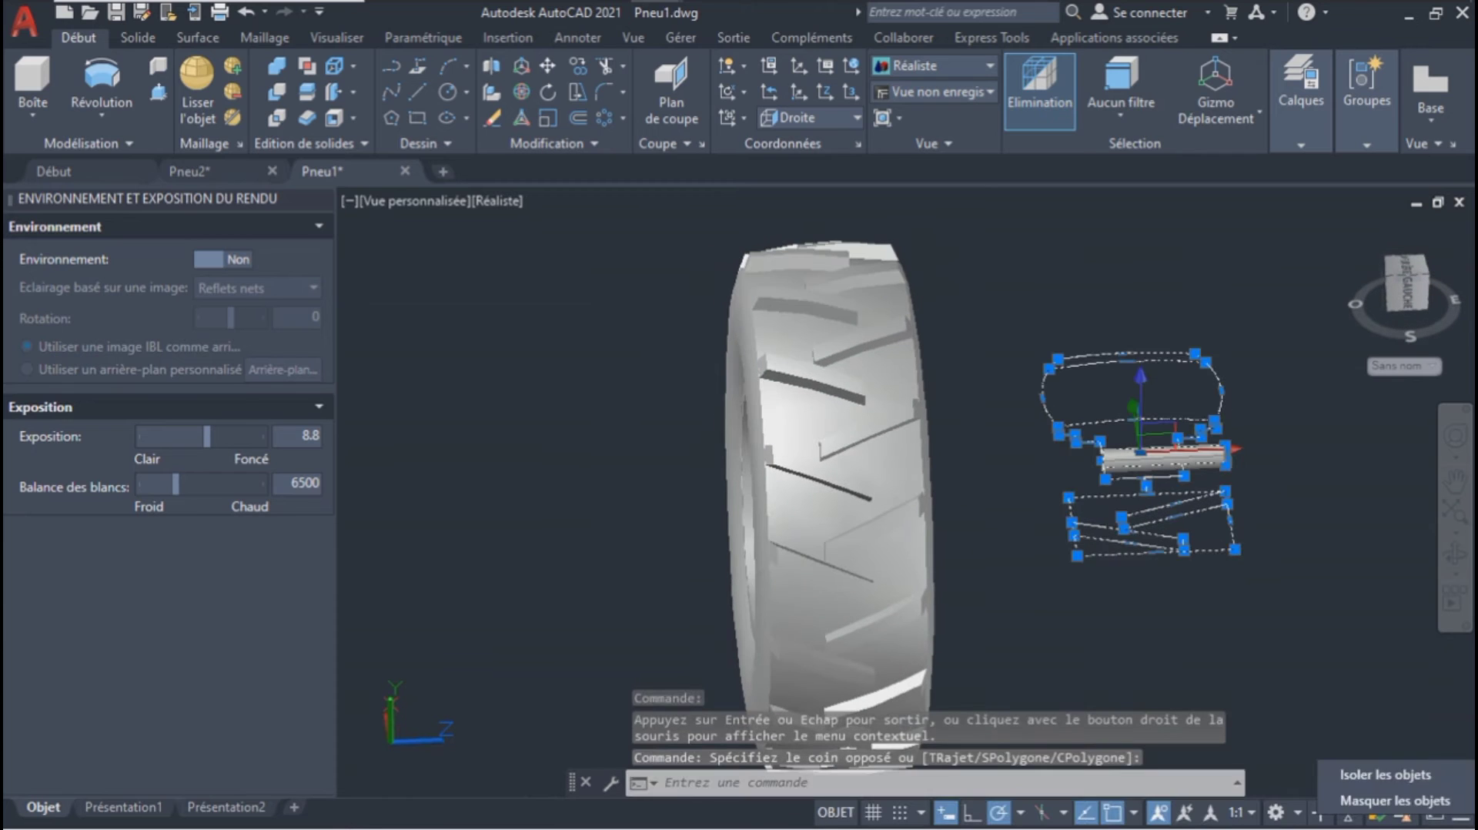
{"action": "left_click", "coordinate": [1394, 800]}
{"action": "middle_click_drag", "start_coordinate": [1388, 587], "coordinate": [1429, 542], "text": "shift"}
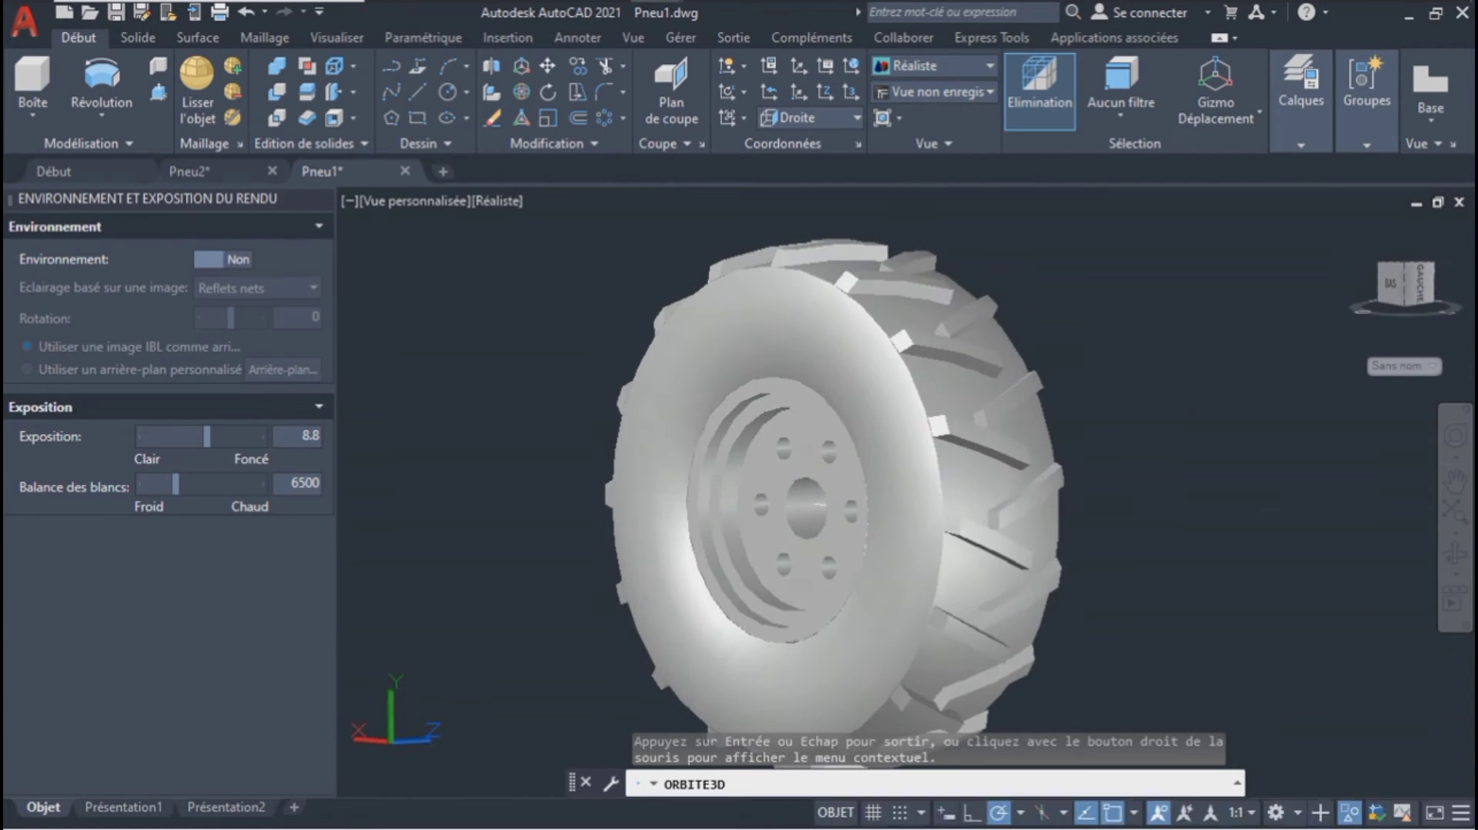
Step: Set the colour of the tyre and tread blocks, leaving out the rim, to index colour 250
{"action": "key", "text": "ctrl+a"}
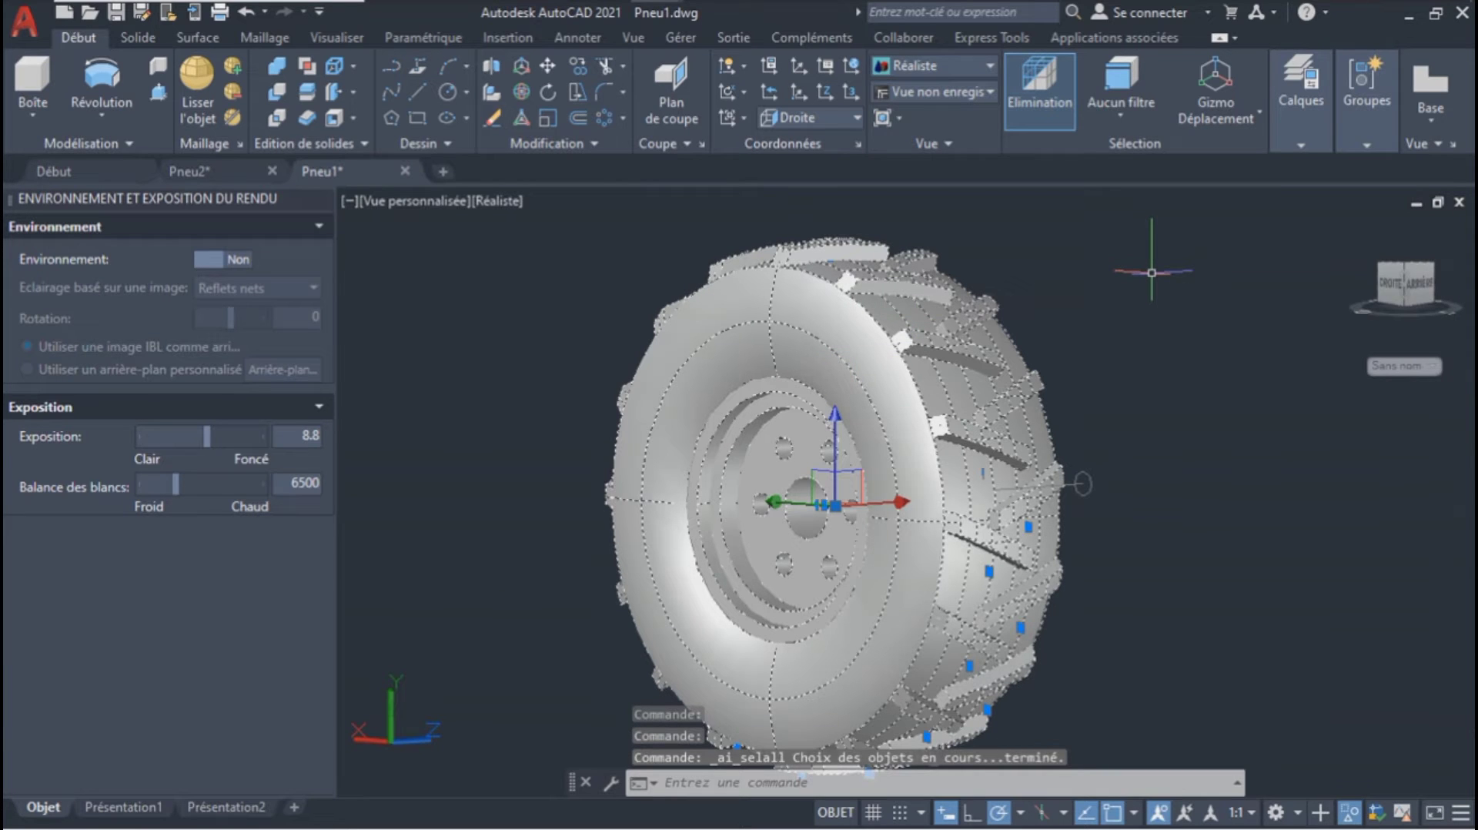
{"action": "key", "text": "ctrl+shift+p"}
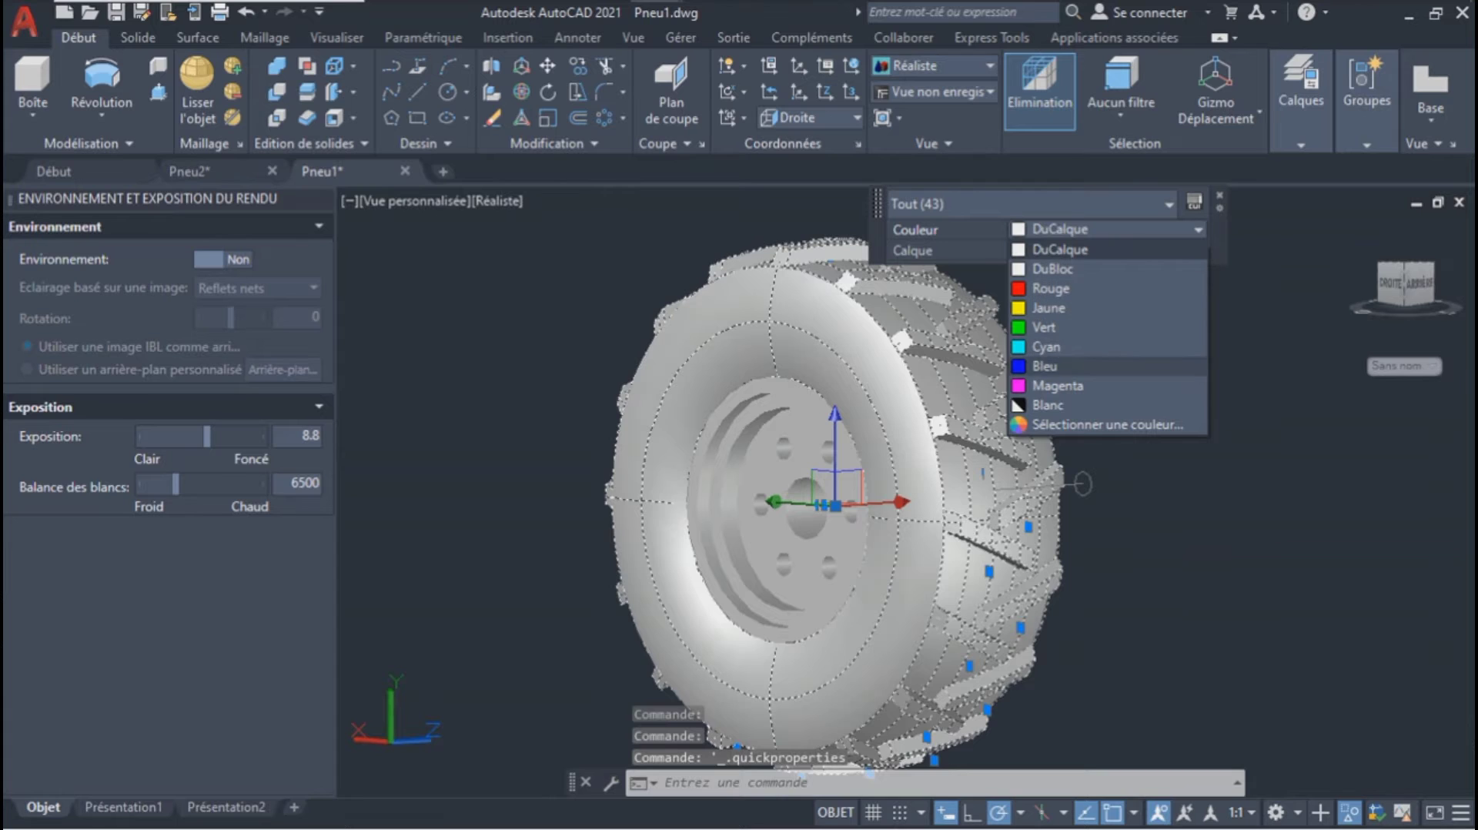
{"action": "left_click", "coordinate": [1107, 424]}
{"action": "left_click", "coordinate": [525, 500]}
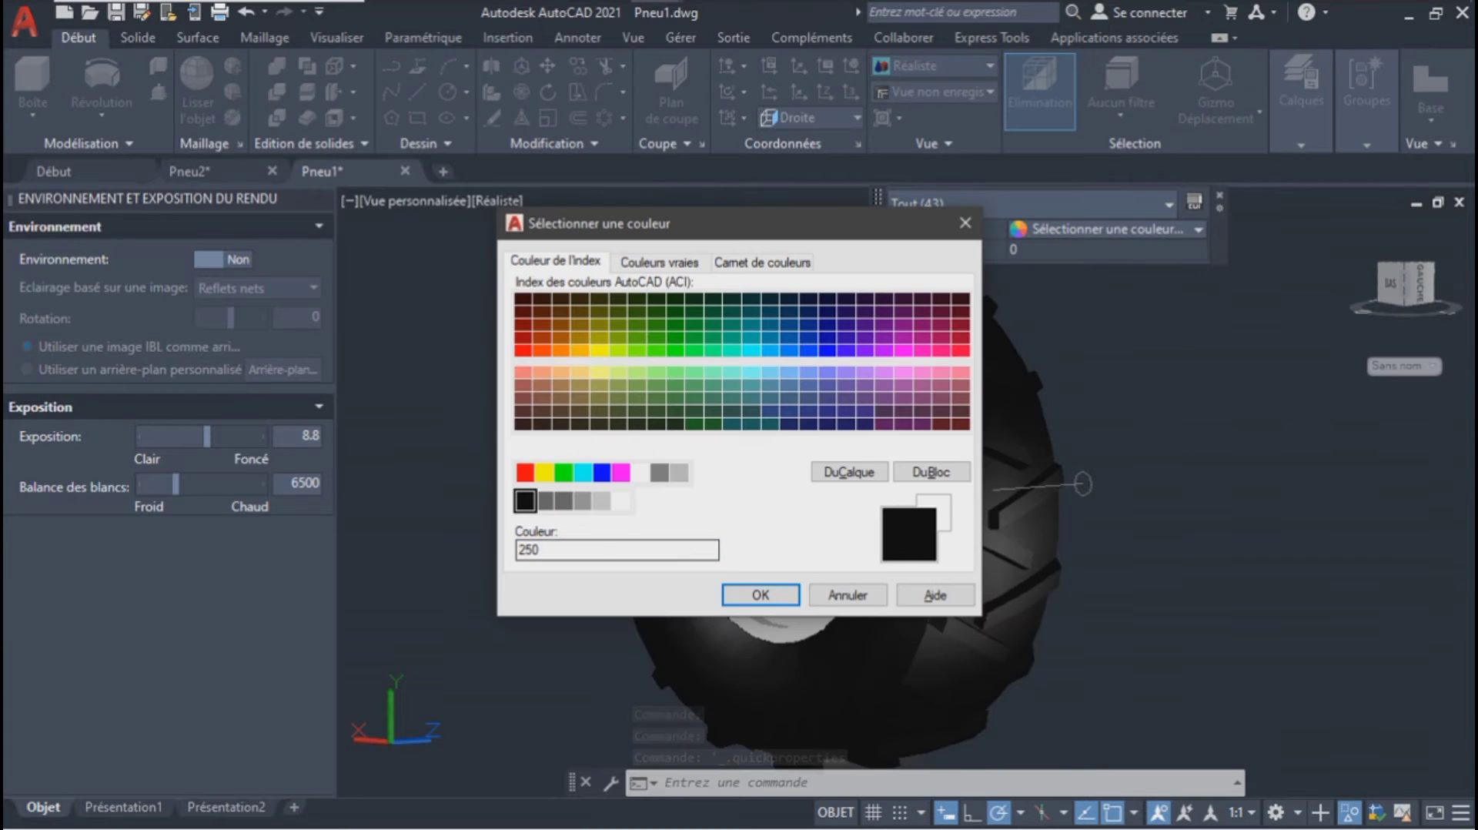
{"action": "left_click", "coordinate": [760, 594]}
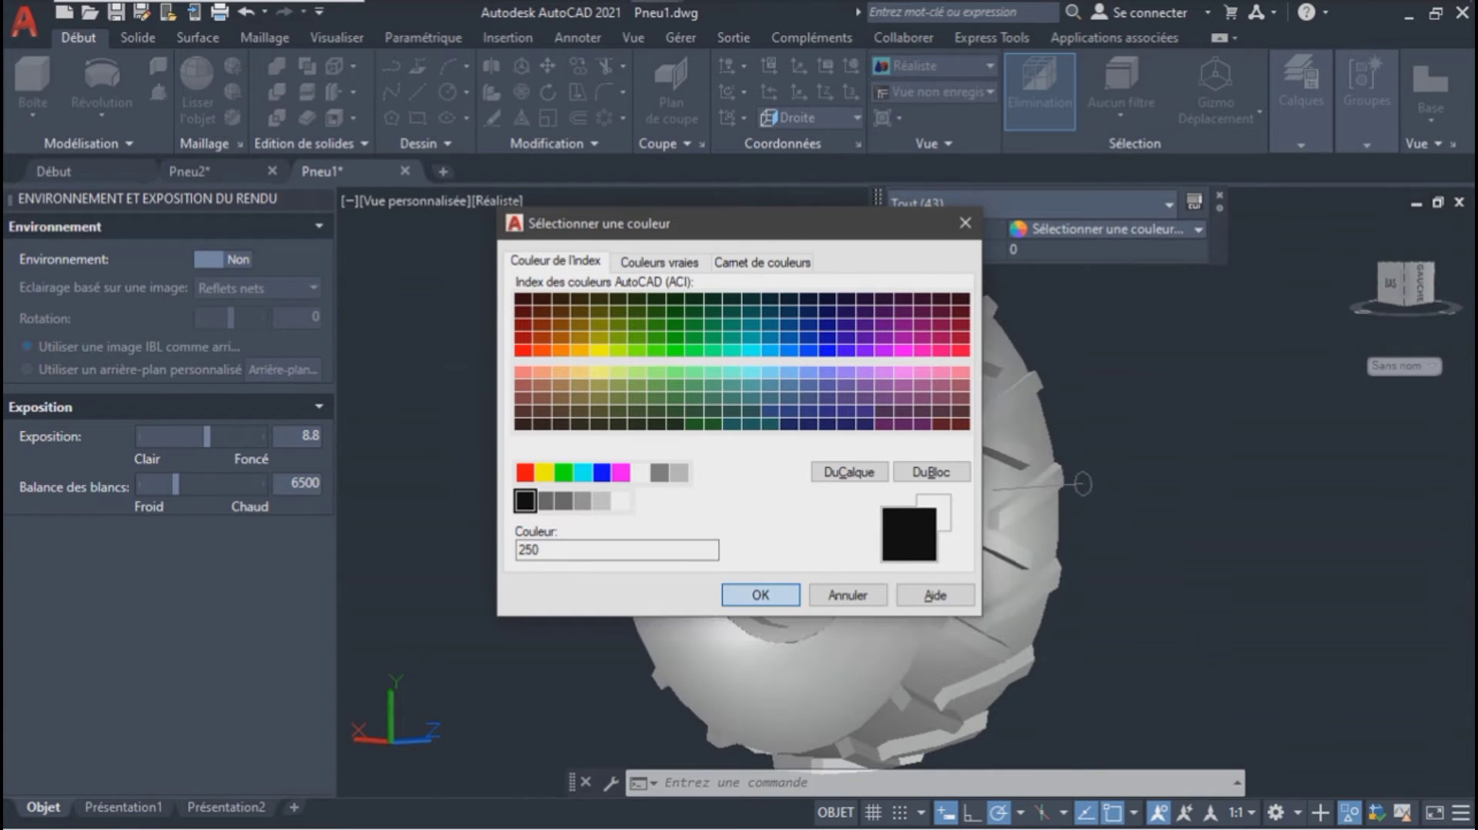
{"action": "key", "text": "Escape"}
Step: Set the rim's colour to a grey from the colour selection and clear the selection
{"action": "left_click", "coordinate": [916, 475]}
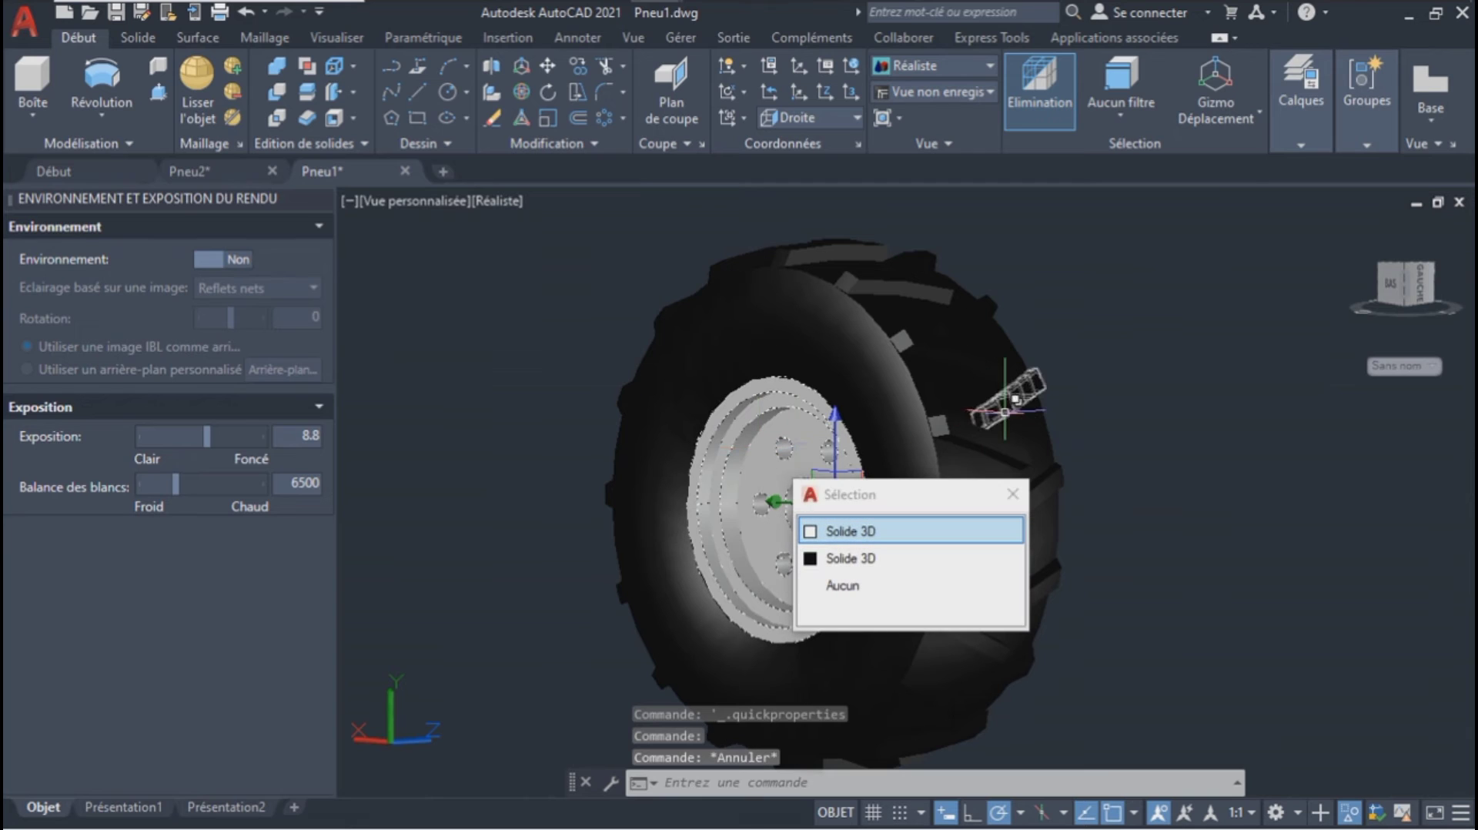
{"action": "left_click", "coordinate": [886, 530]}
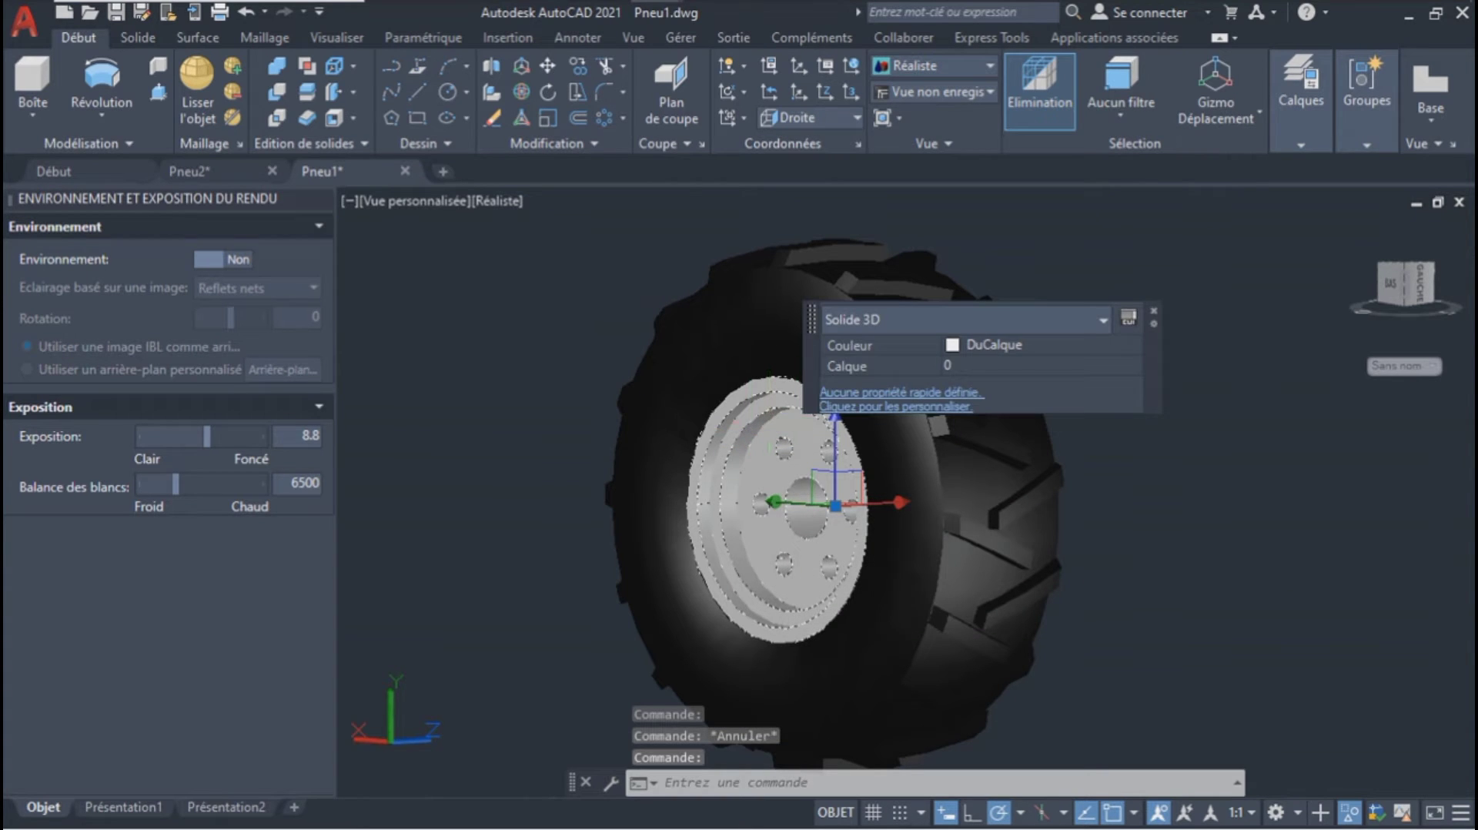
{"action": "left_click", "coordinate": [1040, 344]}
{"action": "left_click", "coordinate": [1016, 538]}
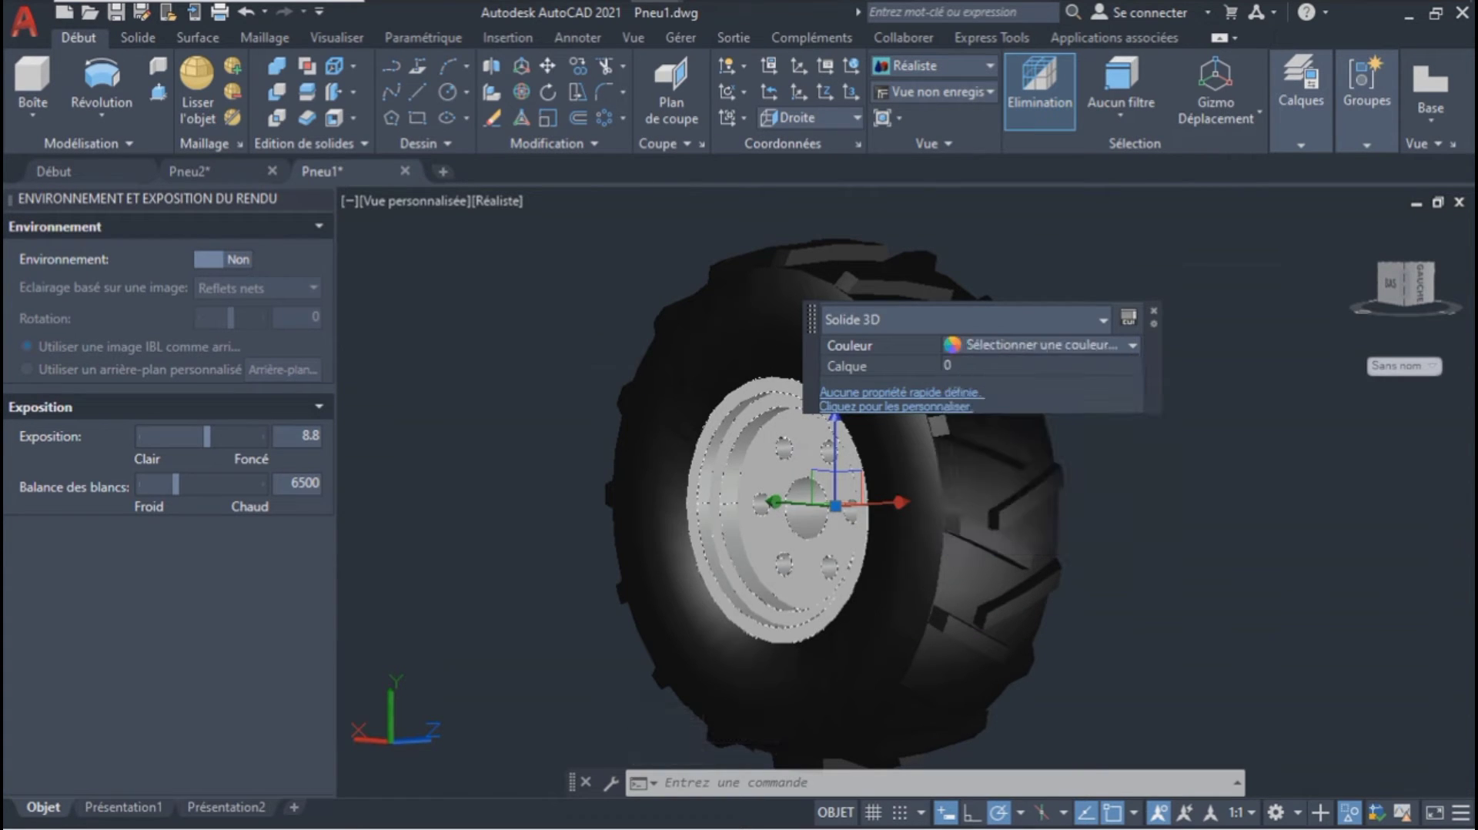
{"action": "key", "text": "Escape"}
{"action": "key", "text": "Escape"}
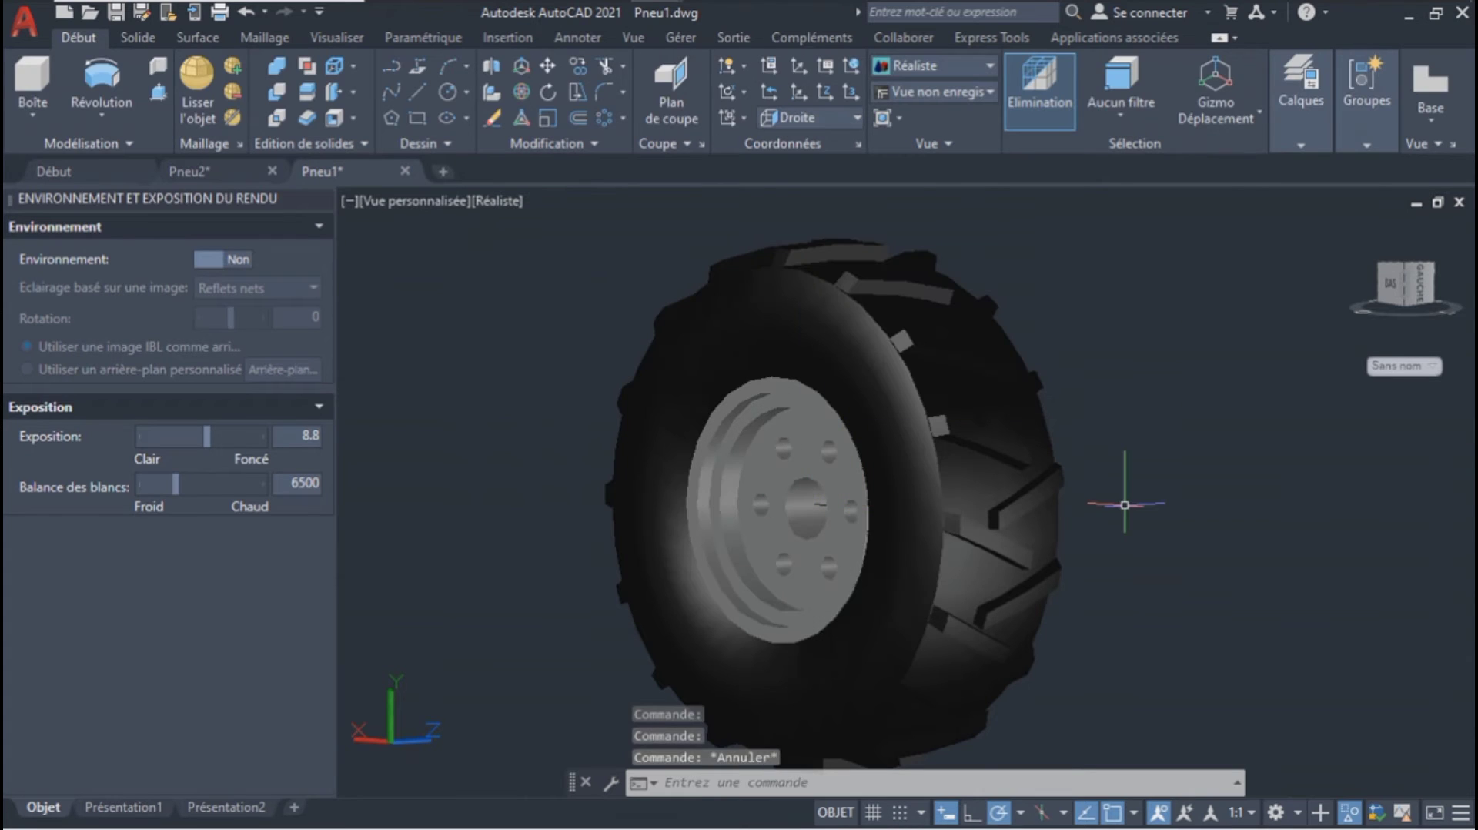
Step: Restore the navigation bar and examine the coloured wheel from the rim side
{"action": "left_click", "coordinate": [1463, 461]}
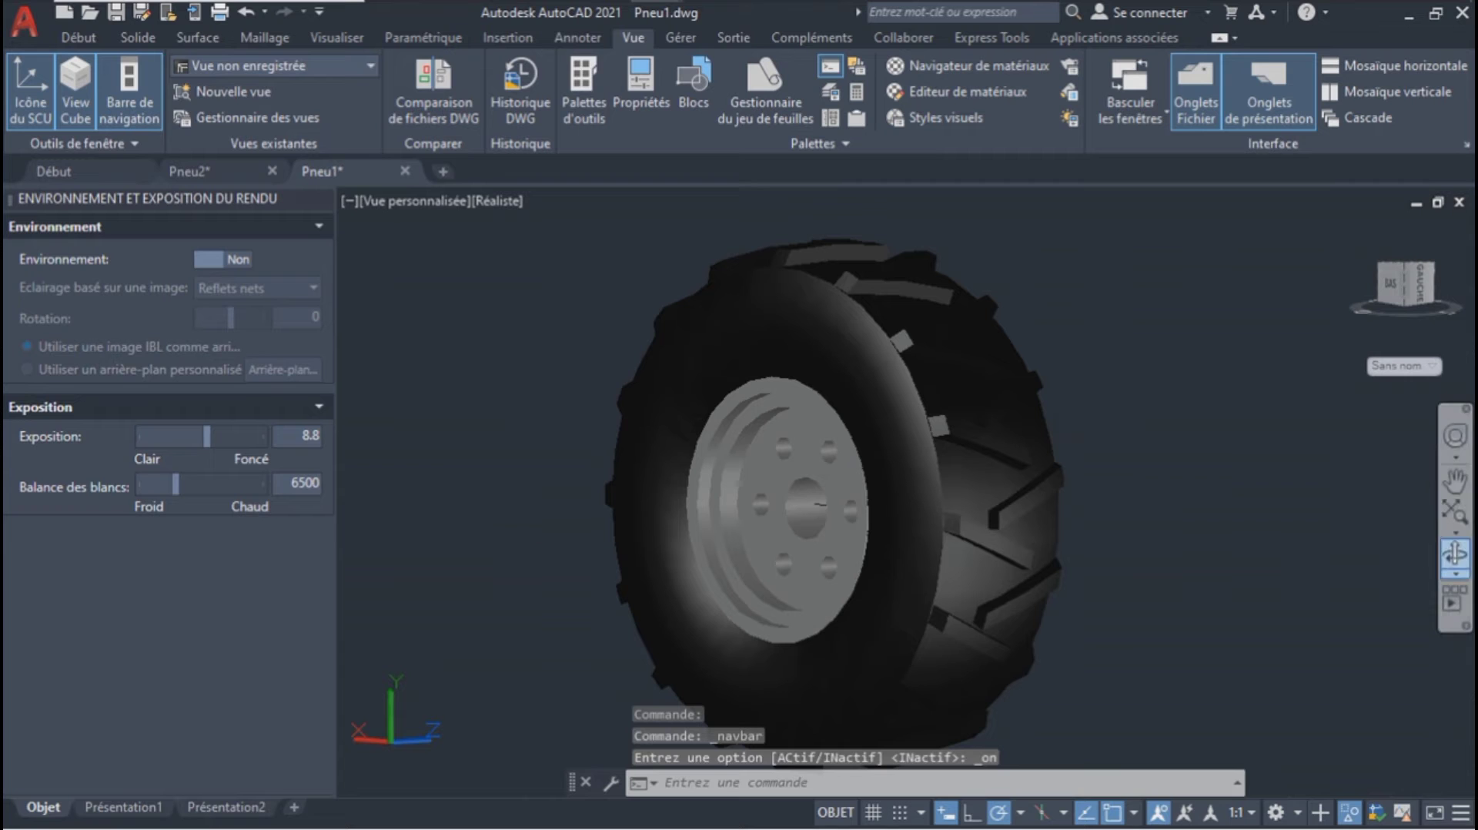
{"action": "left_click", "coordinate": [1455, 552]}
{"action": "left_click_drag", "start_coordinate": [585, 501], "coordinate": [708, 501]}
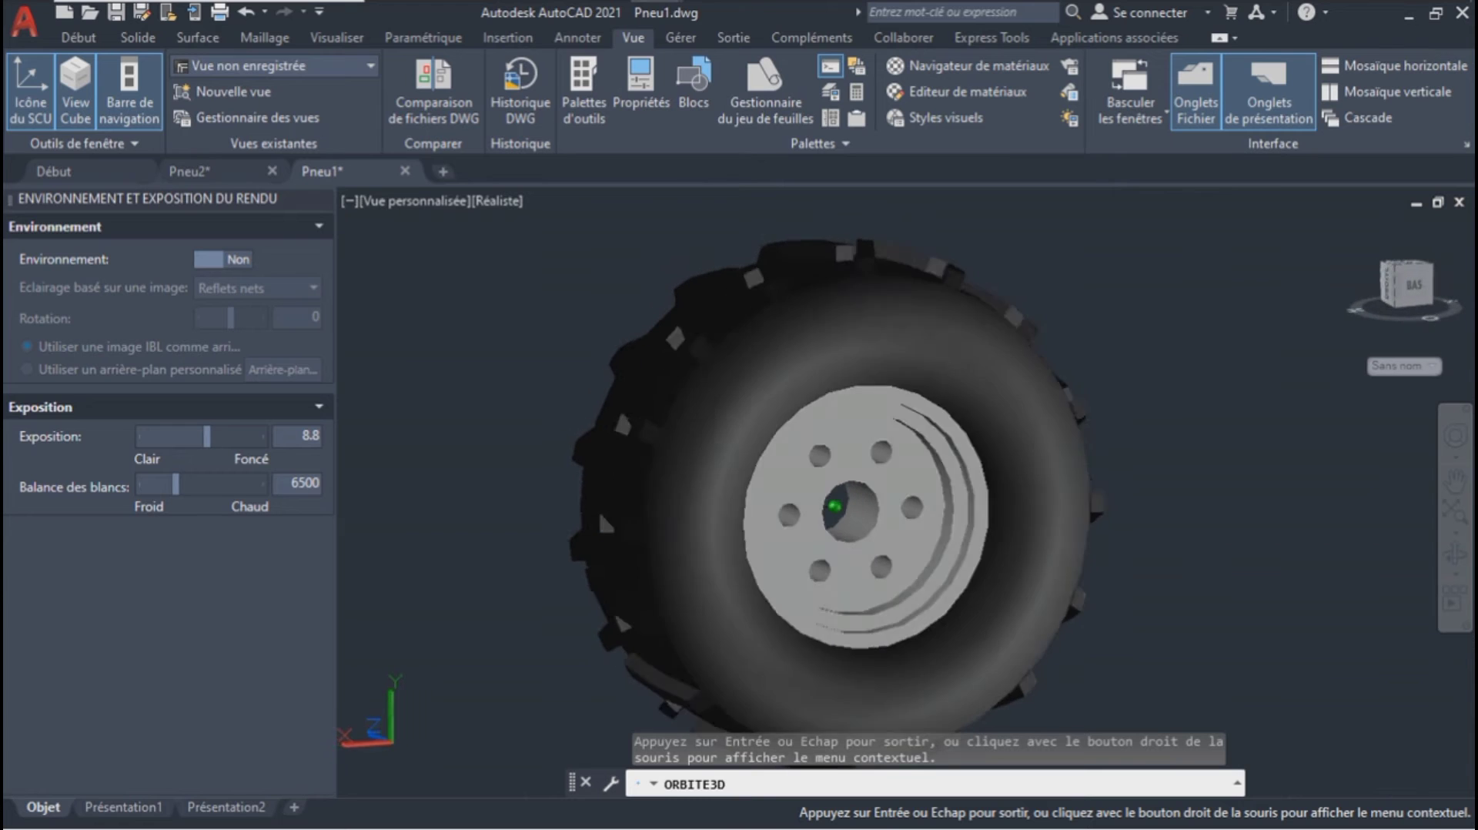
{"action": "key", "text": "Escape"}
{"action": "left_click", "coordinate": [1454, 483]}
{"action": "left_click_drag", "start_coordinate": [1241, 520], "coordinate": [1236, 491]}
{"action": "key", "text": "Escape"}
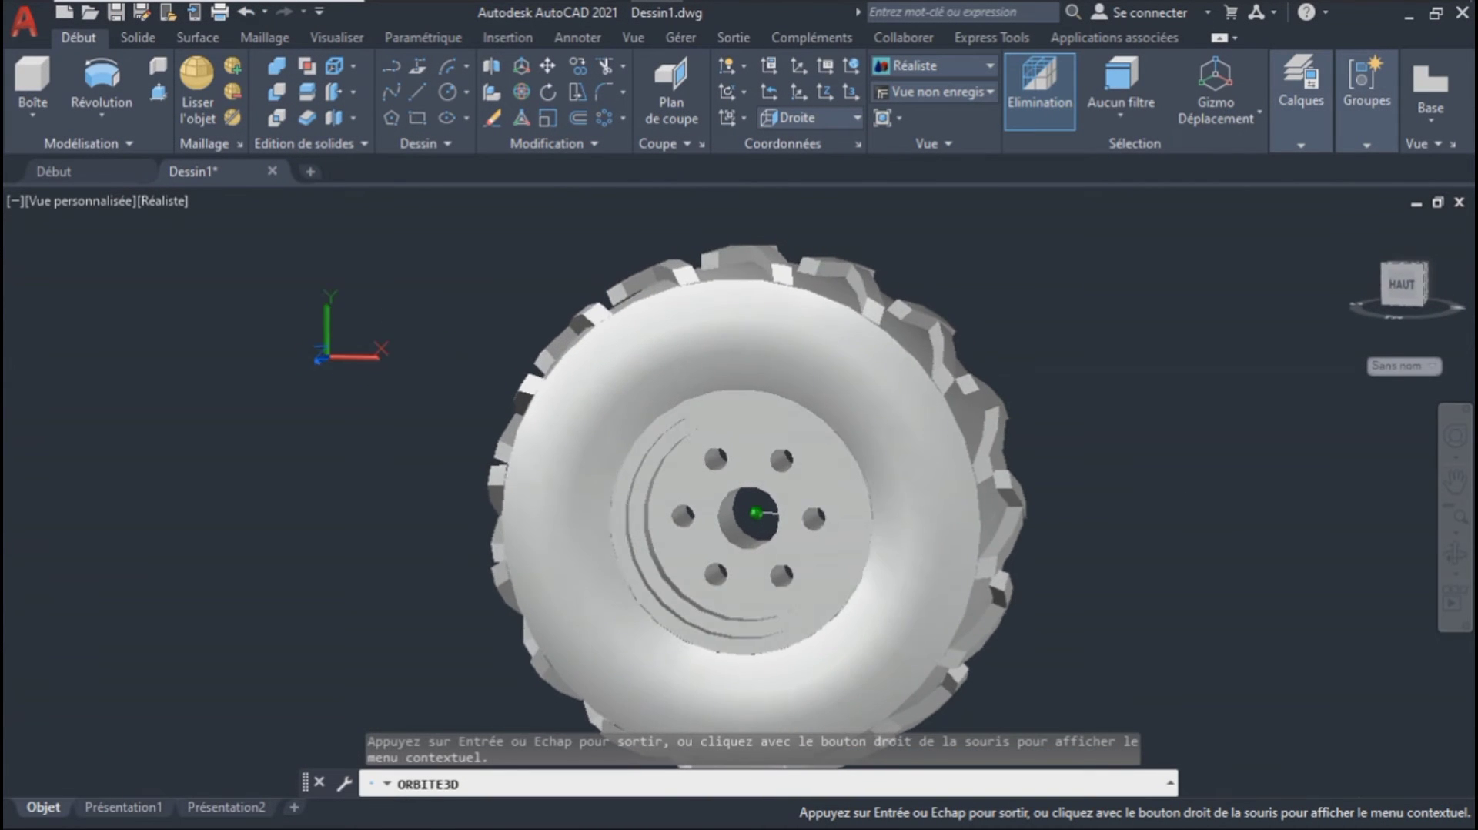
{"action": "key", "text": "Escape"}
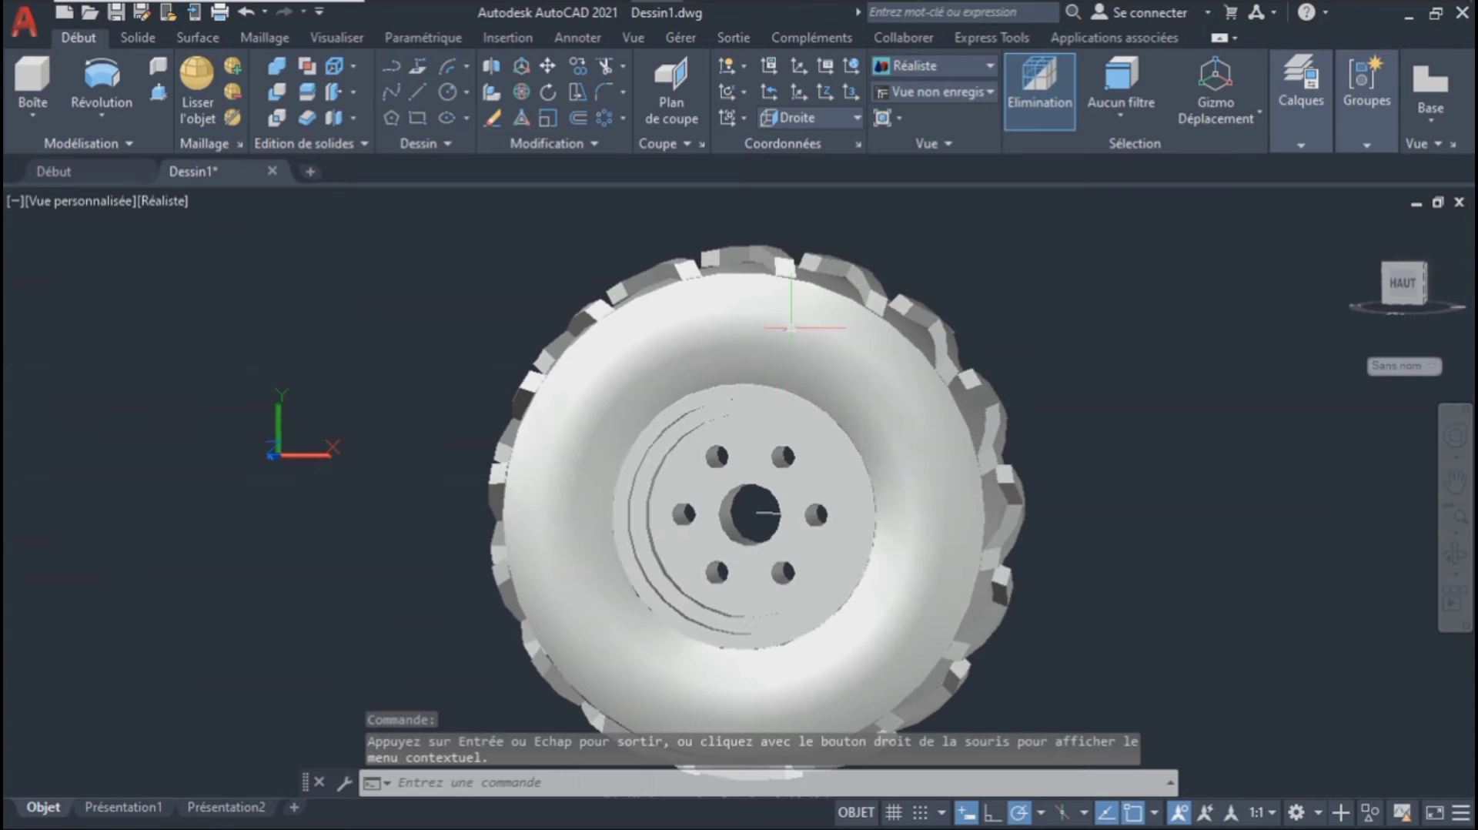
Step: Open the materials browser for the uncoloured wheel in Dessin1
{"action": "left_click", "coordinate": [336, 37]}
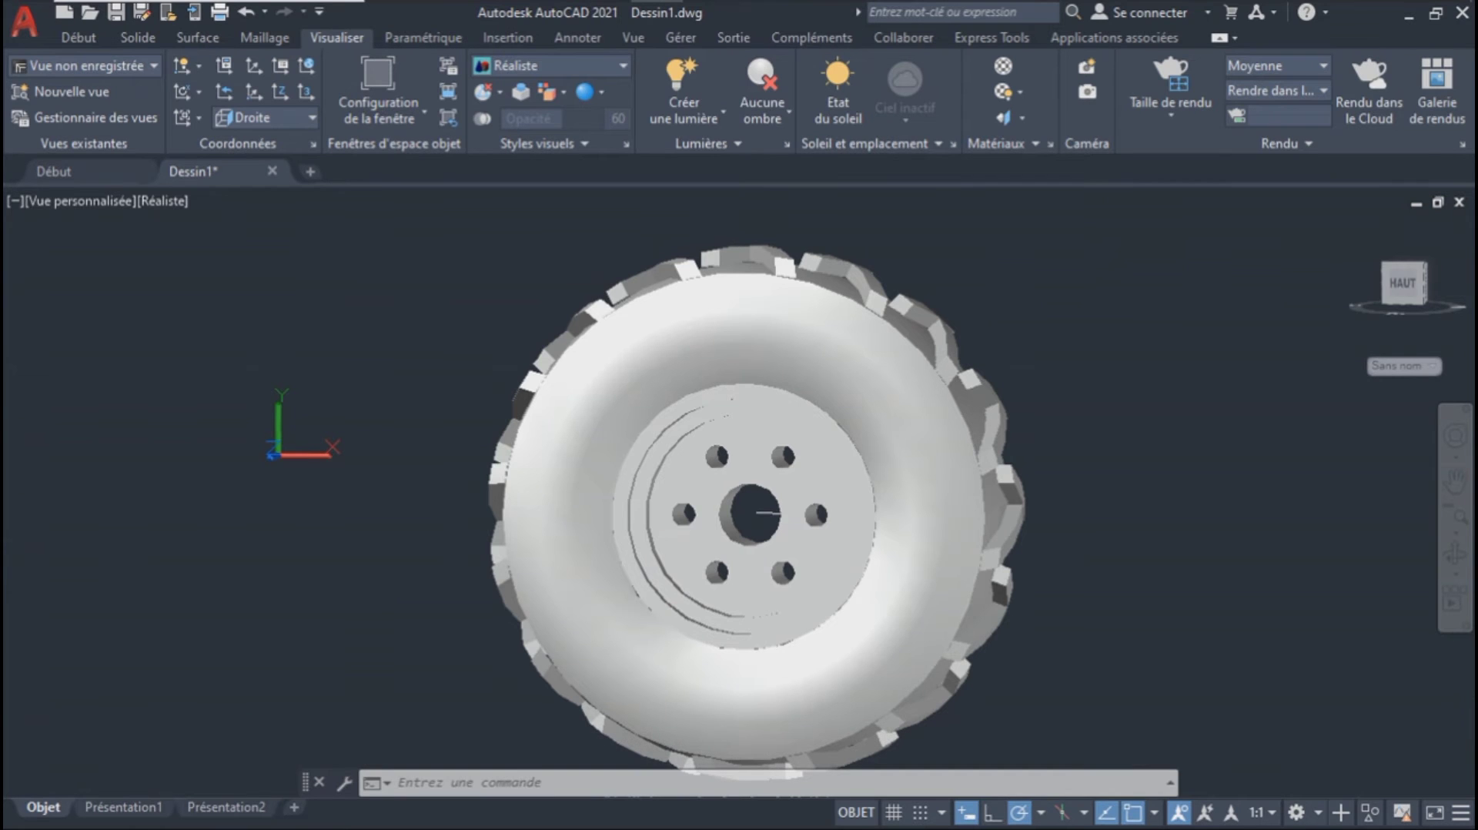
{"action": "left_click", "coordinate": [1004, 66]}
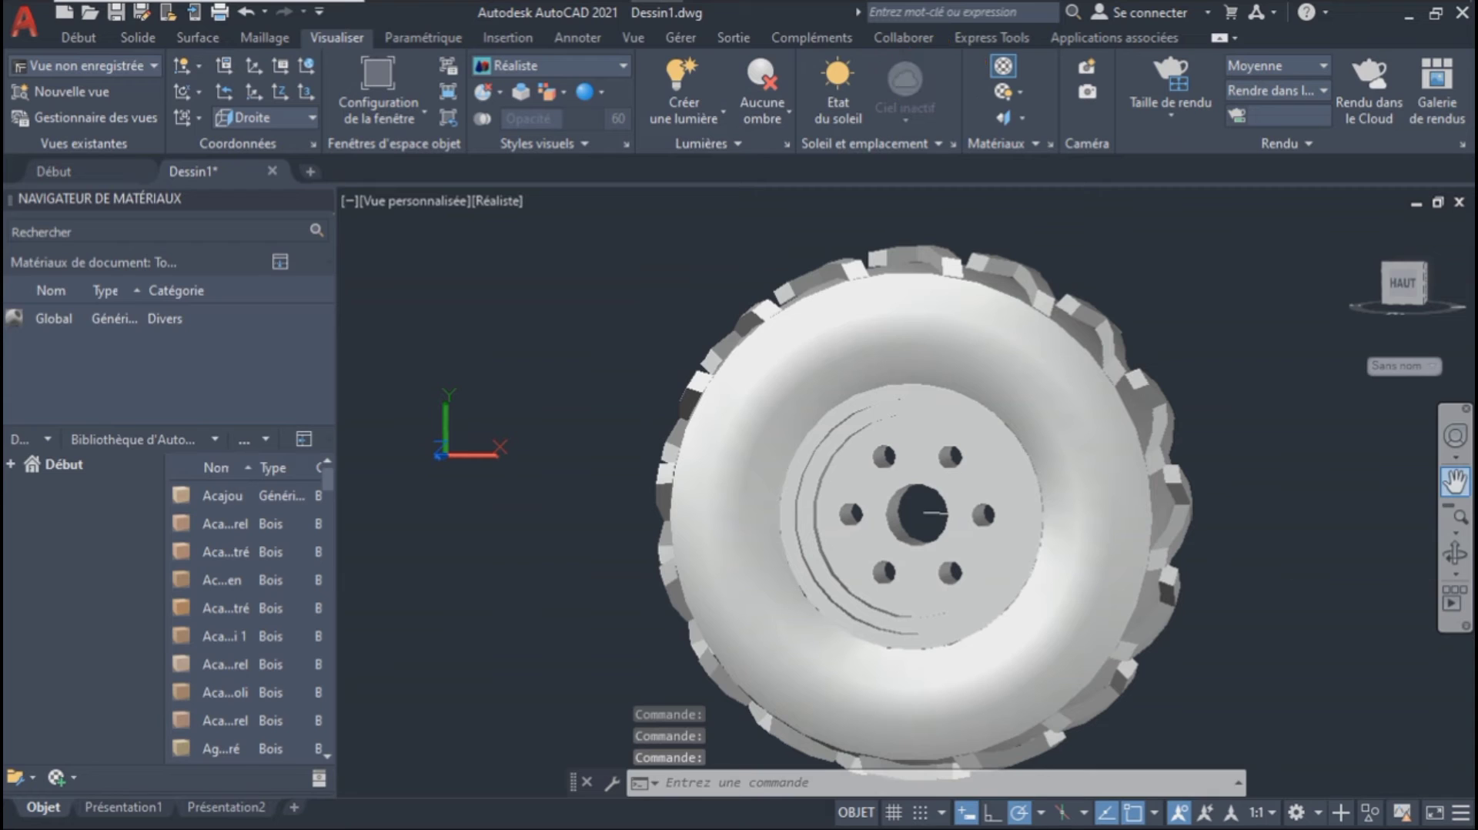
{"action": "left_click", "coordinate": [1455, 481]}
{"action": "left_click_drag", "start_coordinate": [1105, 445], "coordinate": [997, 408]}
{"action": "key", "text": "Escape"}
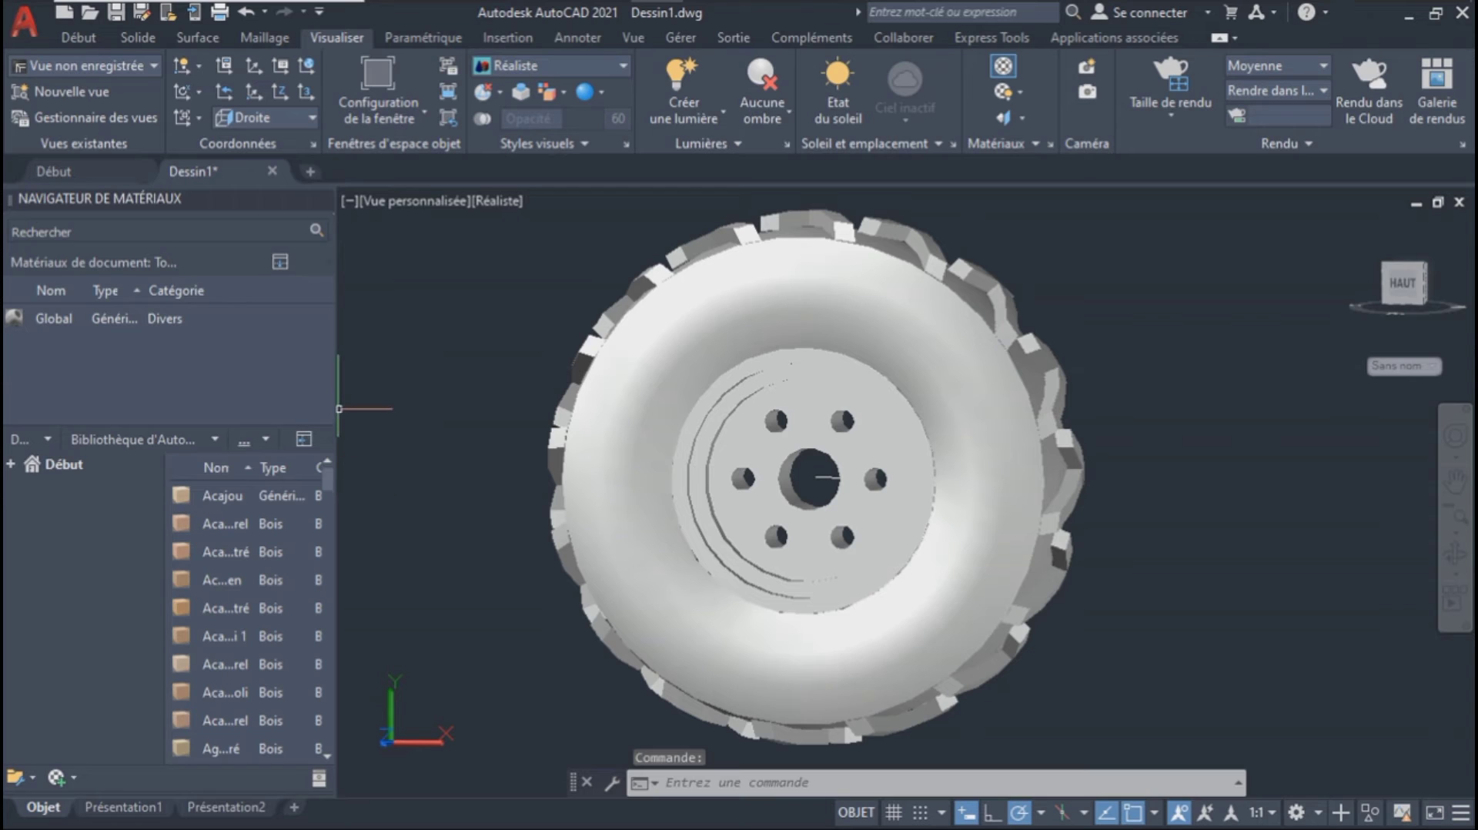
Step: Filter the Autodesk library to Plastique and apply its black plastic material to the tyre
{"action": "left_click", "coordinate": [215, 439]}
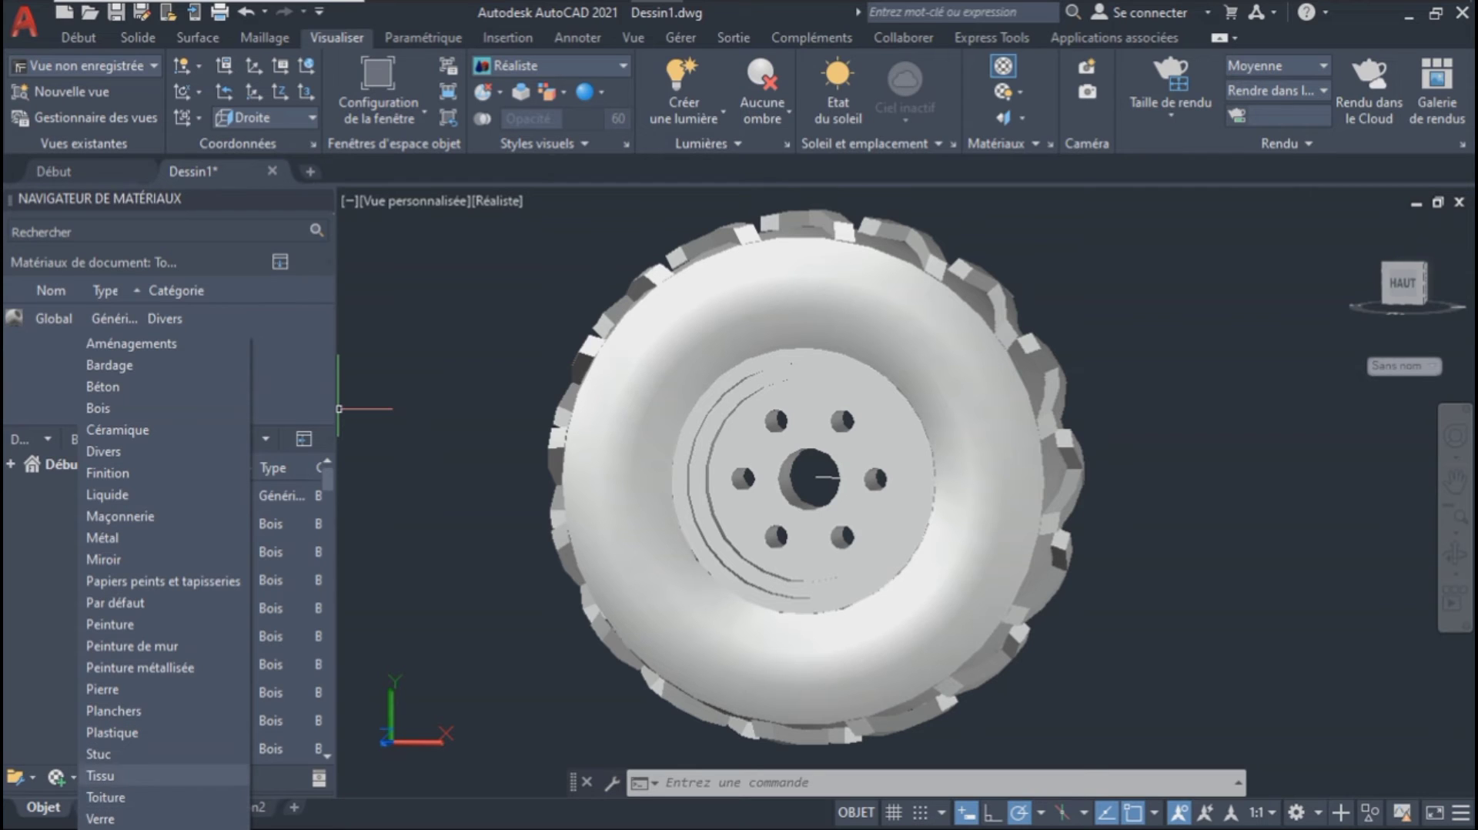
{"action": "left_click", "coordinate": [111, 732]}
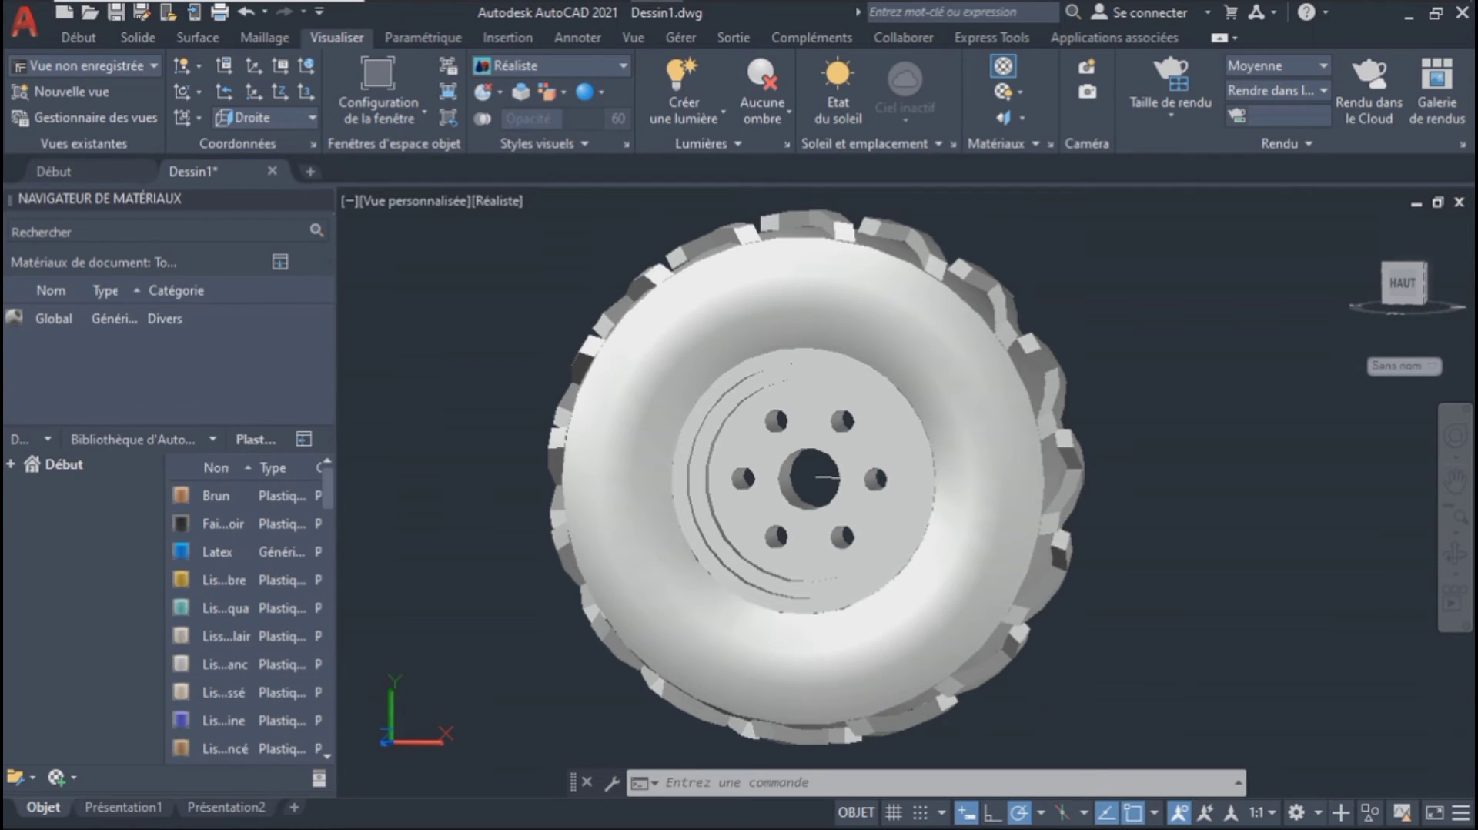
{"action": "left_click", "coordinate": [818, 478]}
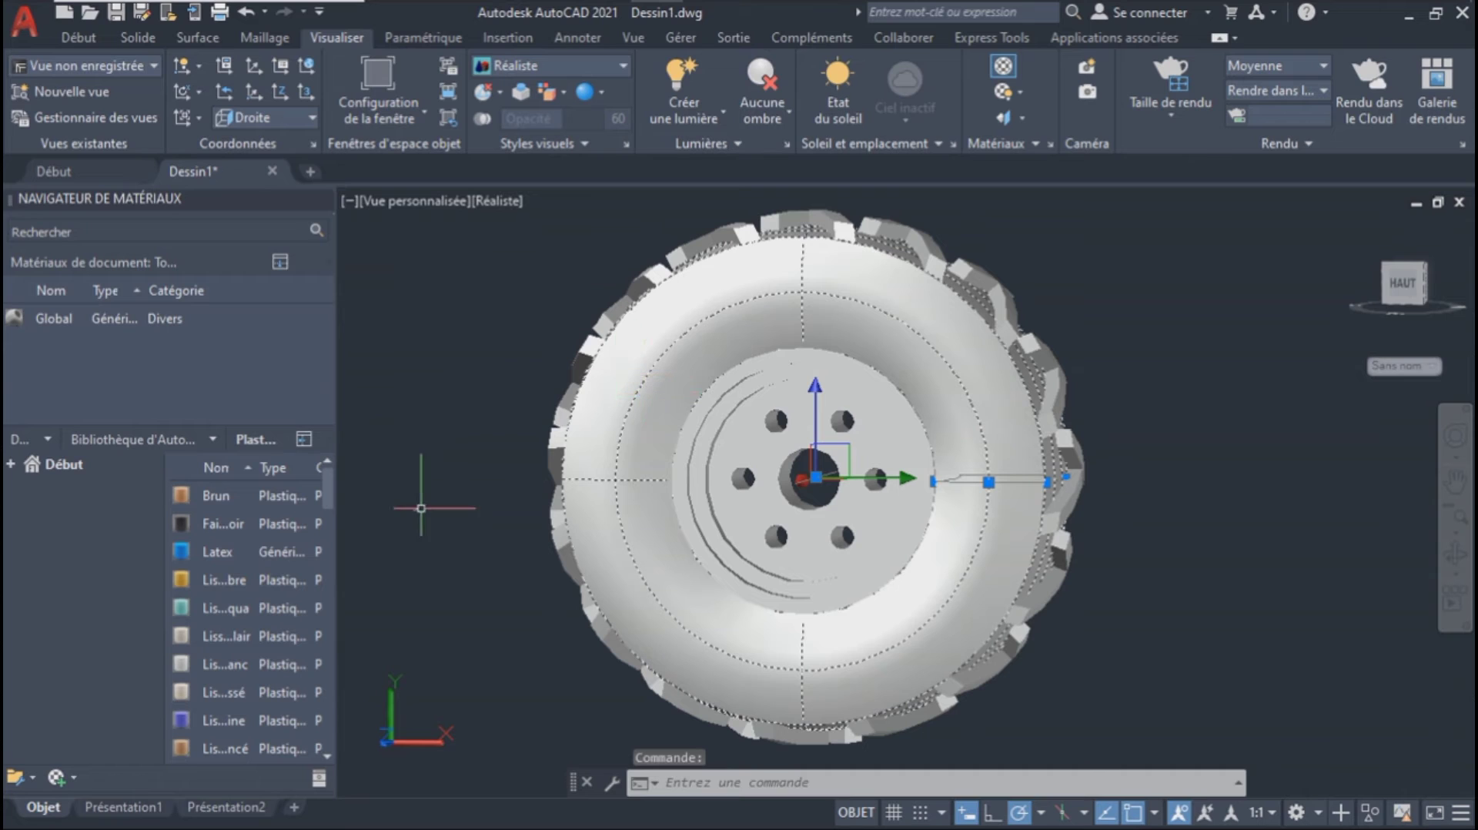
{"action": "left_click", "coordinate": [289, 524]}
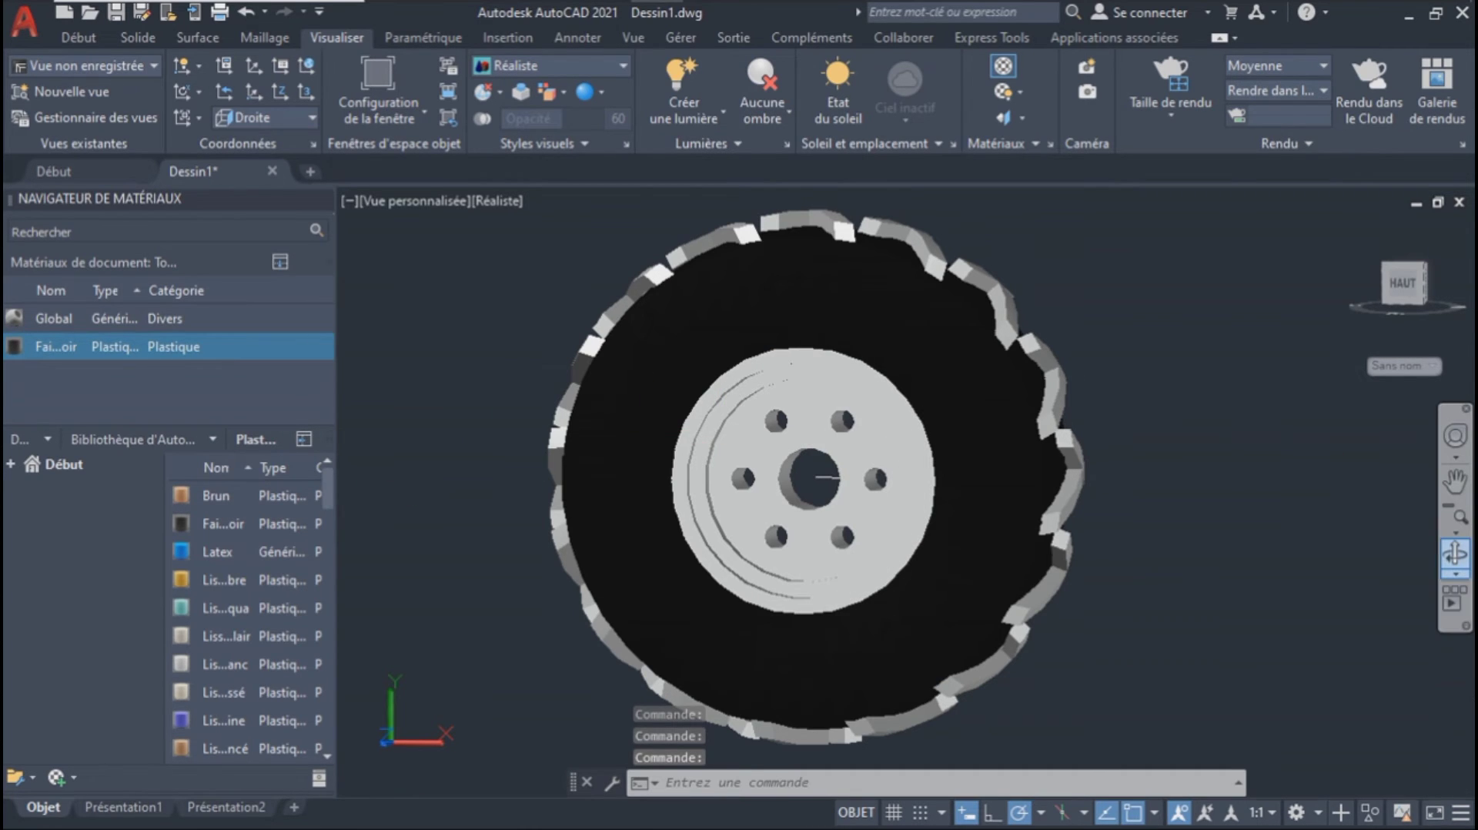
Step: Apply the document's black plastic material to all the tread blocks, excluding the rim from the selection
{"action": "left_click", "coordinate": [1454, 554]}
{"action": "left_click_drag", "start_coordinate": [1286, 477], "coordinate": [1270, 486]}
{"action": "left_click_drag", "start_coordinate": [1102, 497], "coordinate": [1093, 518]}
{"action": "key", "text": "Escape"}
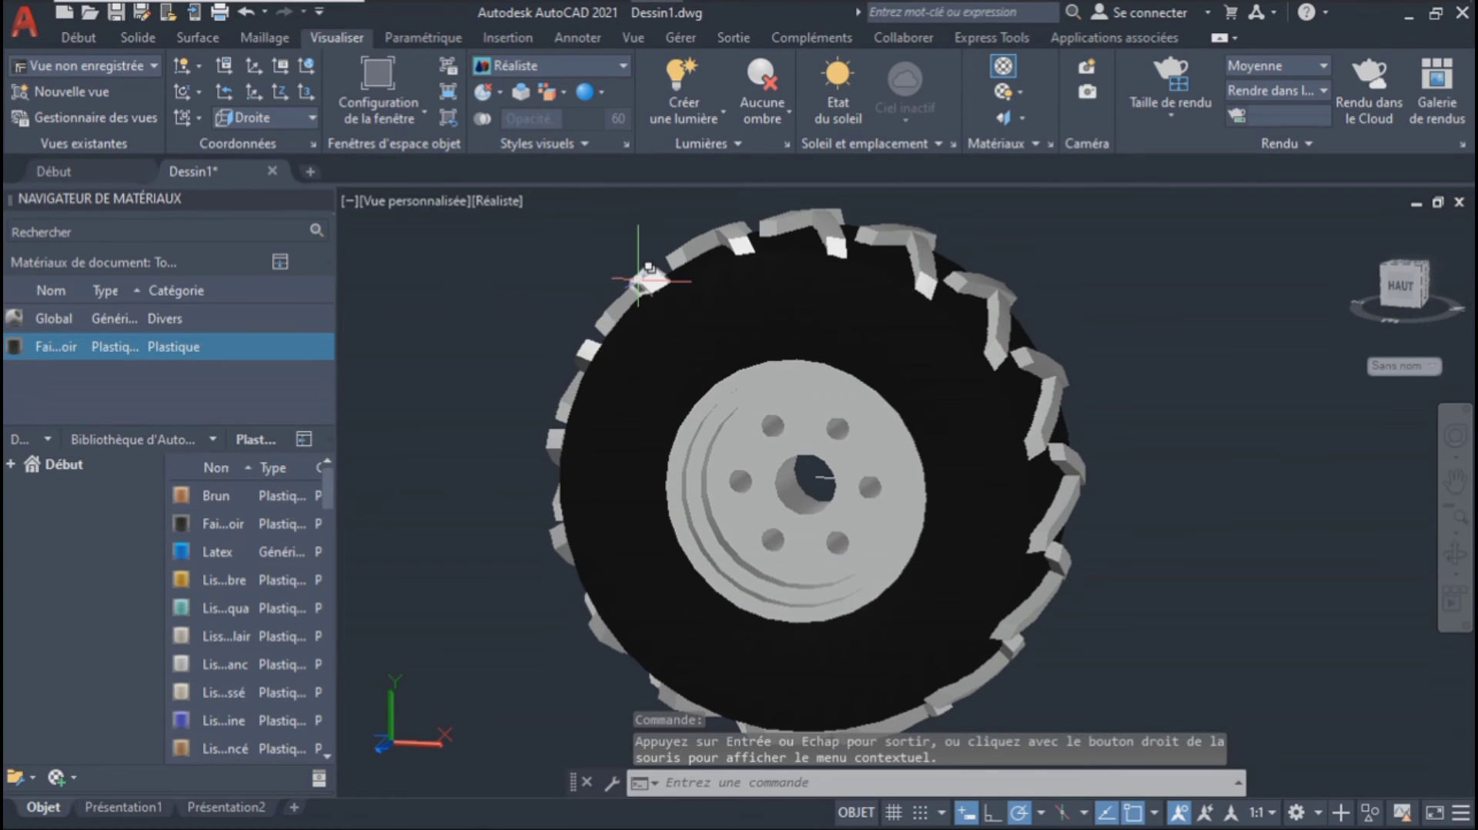
{"action": "key", "text": "ctrl+a"}
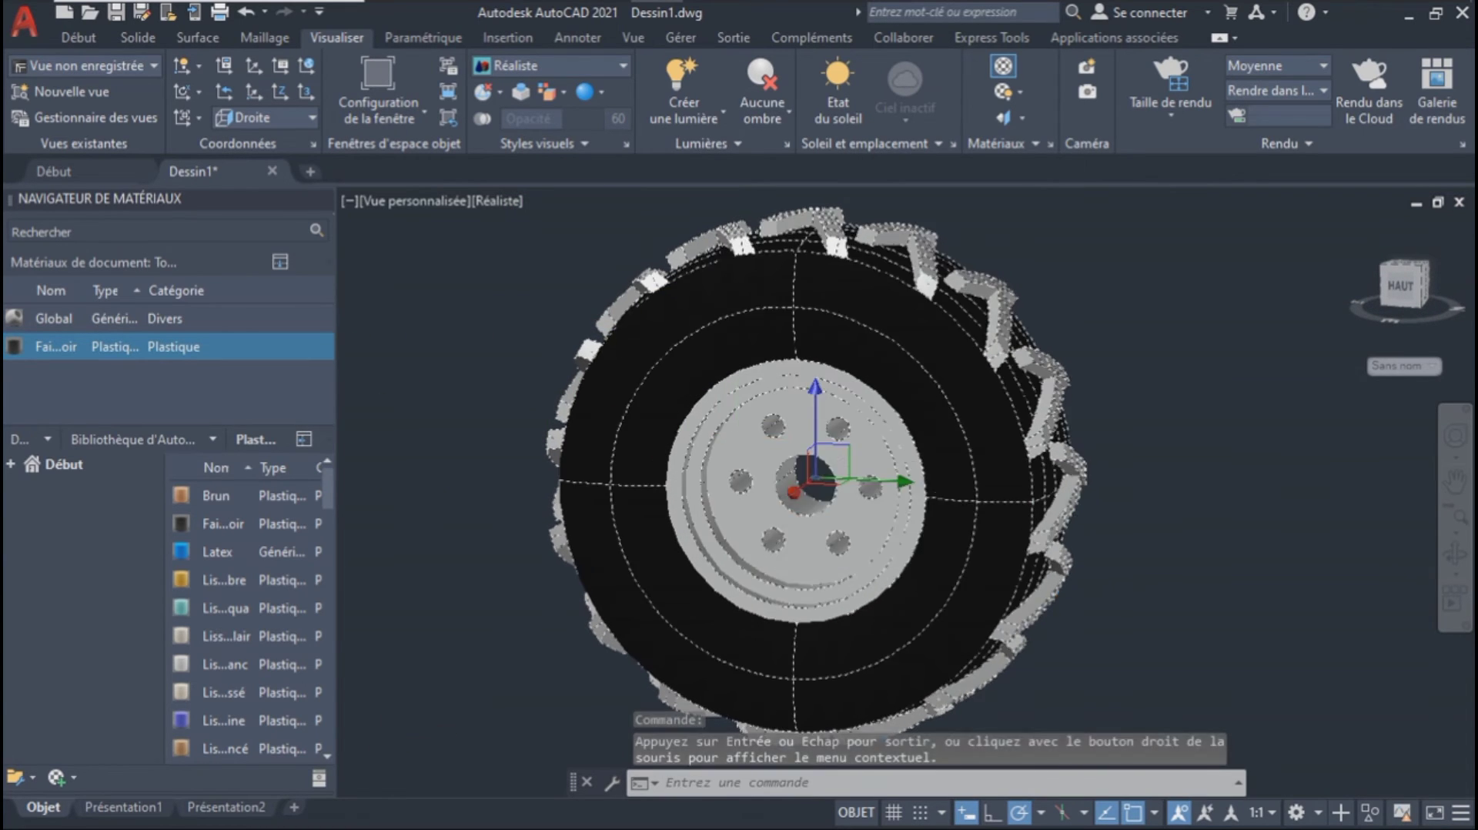
{"action": "left_click", "coordinate": [736, 425], "text": "shift"}
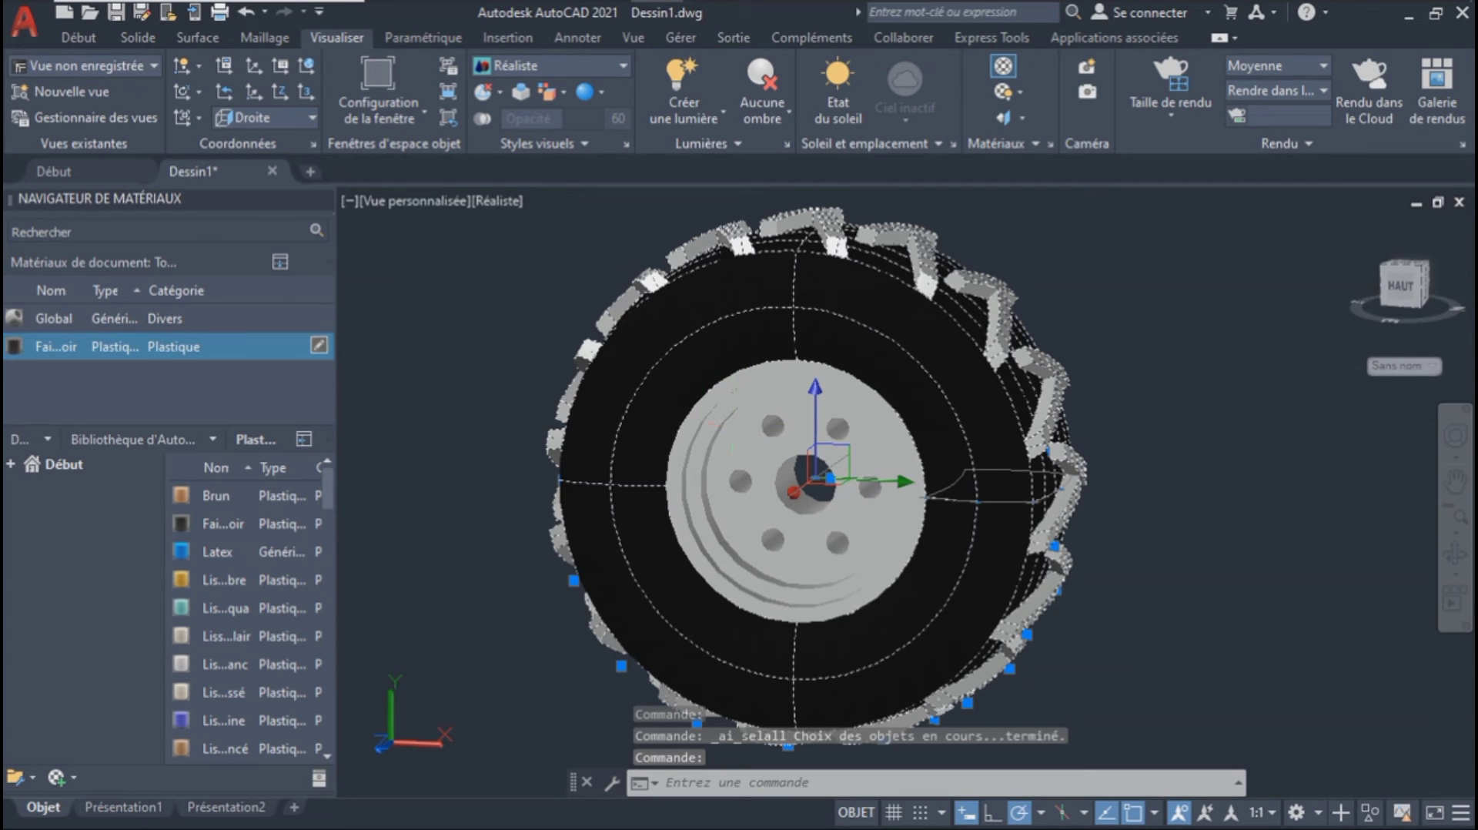
{"action": "left_click", "coordinate": [174, 347]}
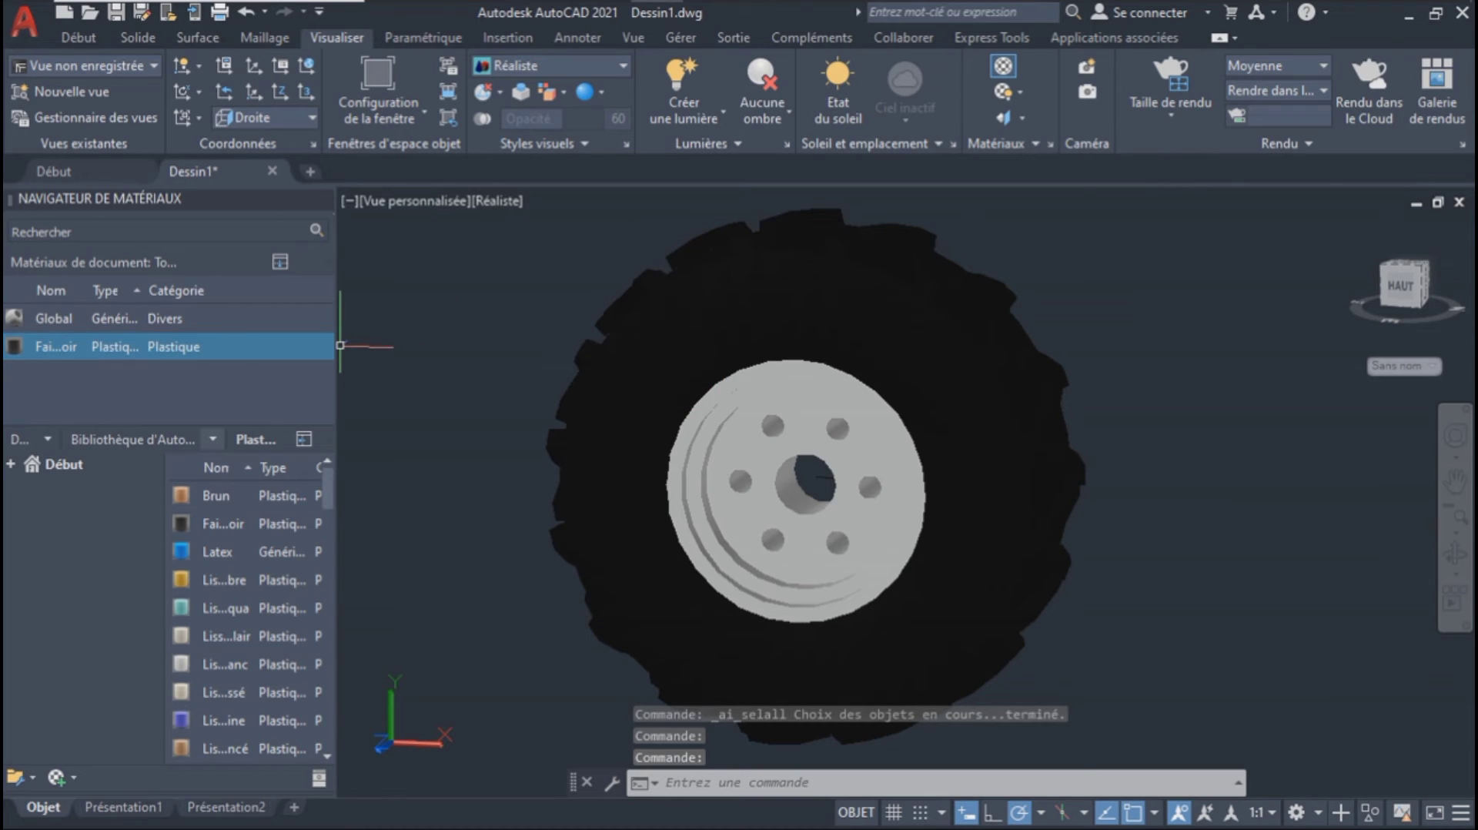
Step: Filter the Autodesk library to Métal and apply its Métal: Acier material to the rim
{"action": "left_click", "coordinate": [173, 346]}
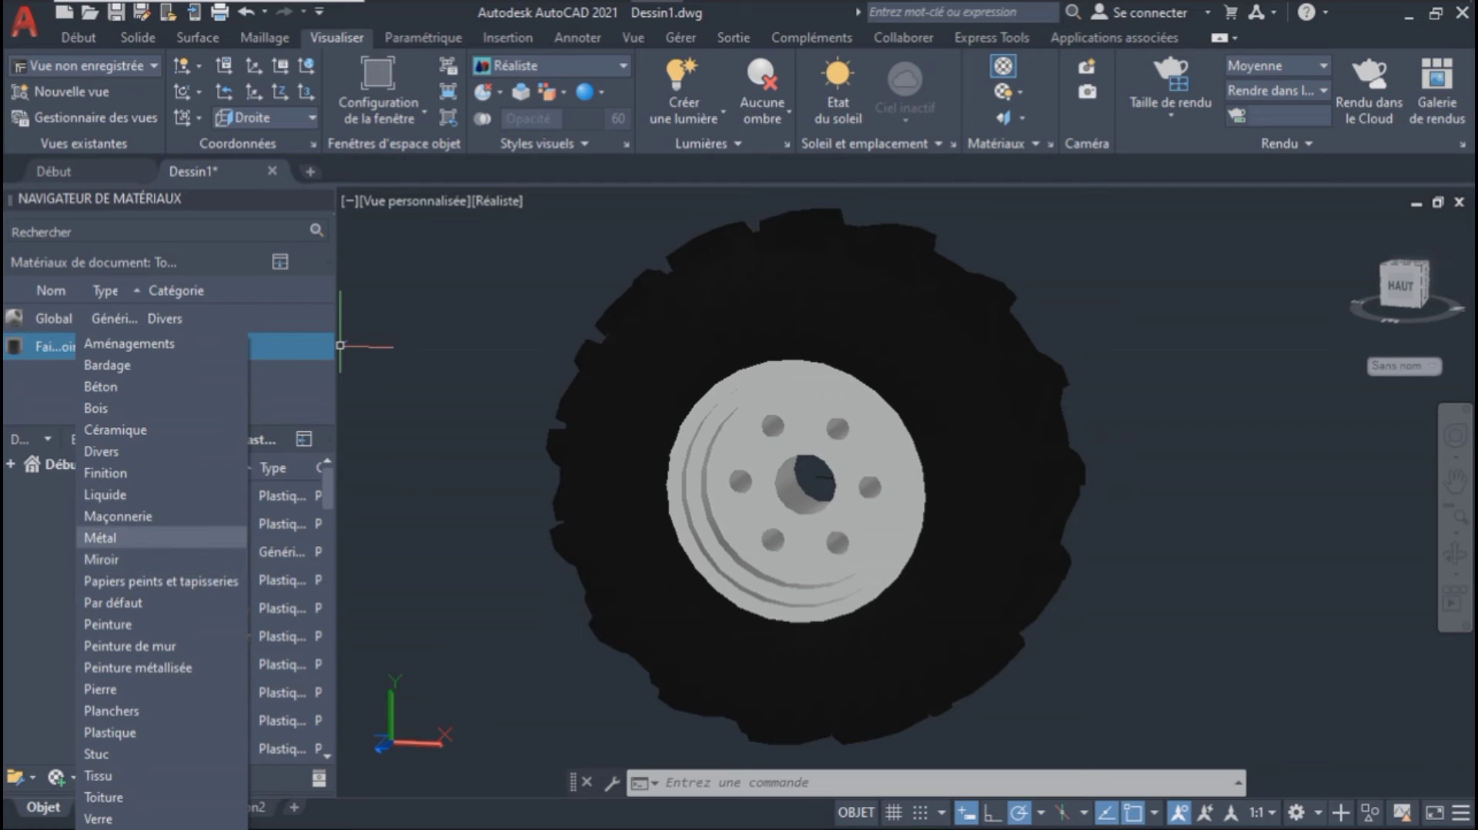
{"action": "left_click", "coordinate": [100, 537]}
{"action": "left_click", "coordinate": [716, 462]}
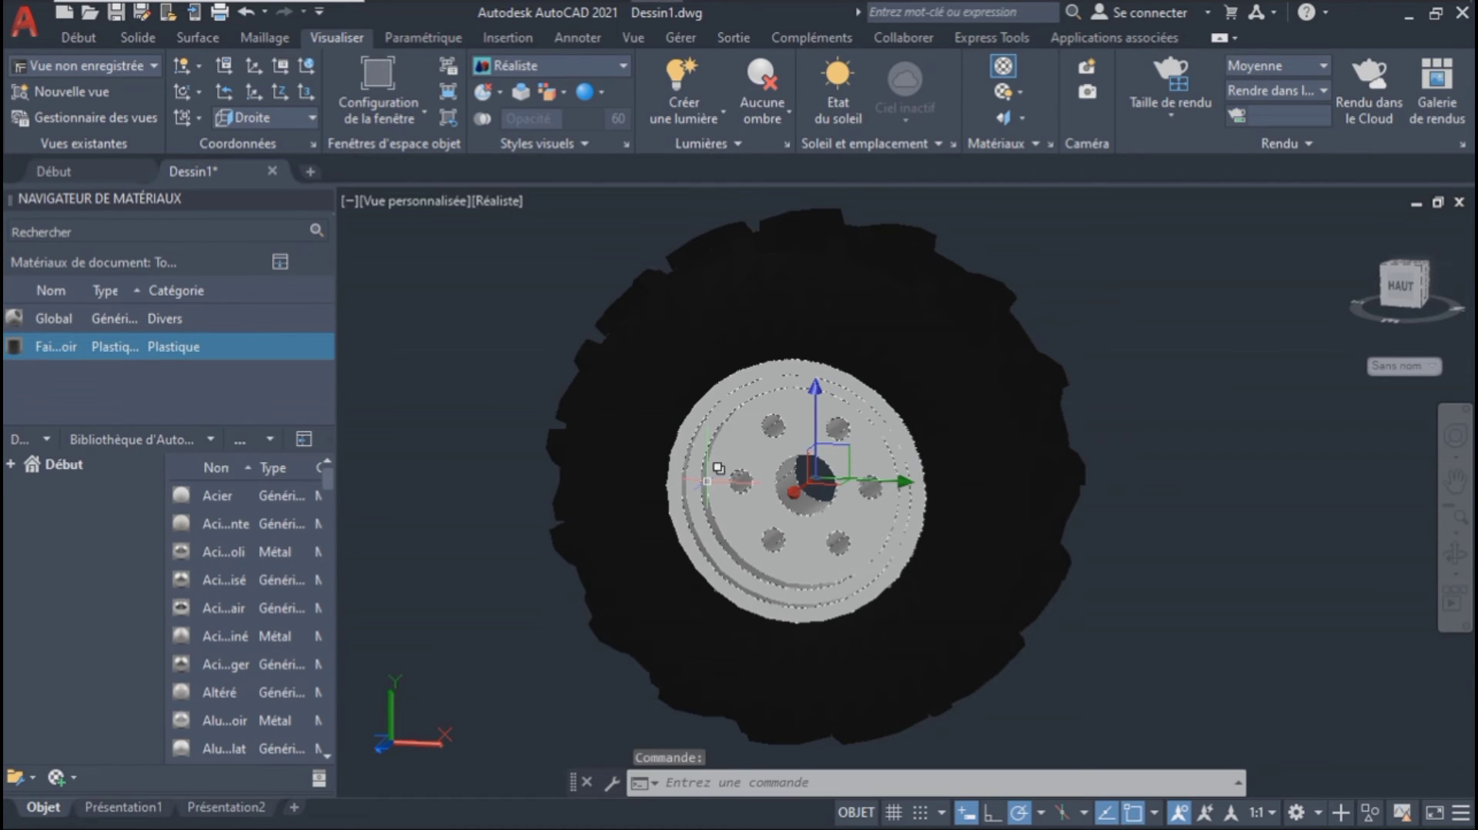
{"action": "left_click", "coordinate": [285, 551]}
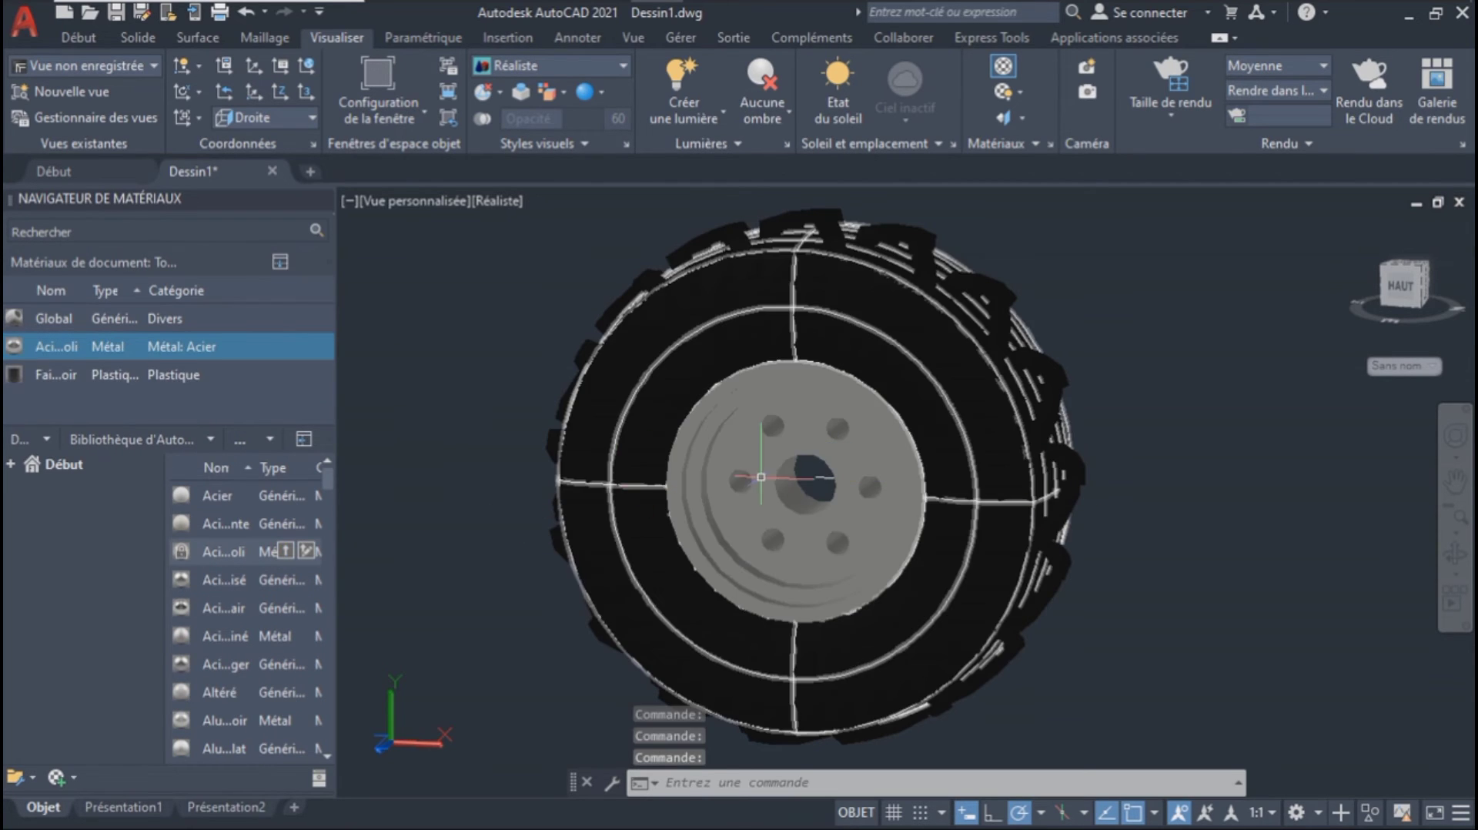
Step: Examine the wheel with its plastic and steel materials from an oblique angle and from the home view
{"action": "left_click", "coordinate": [1454, 552]}
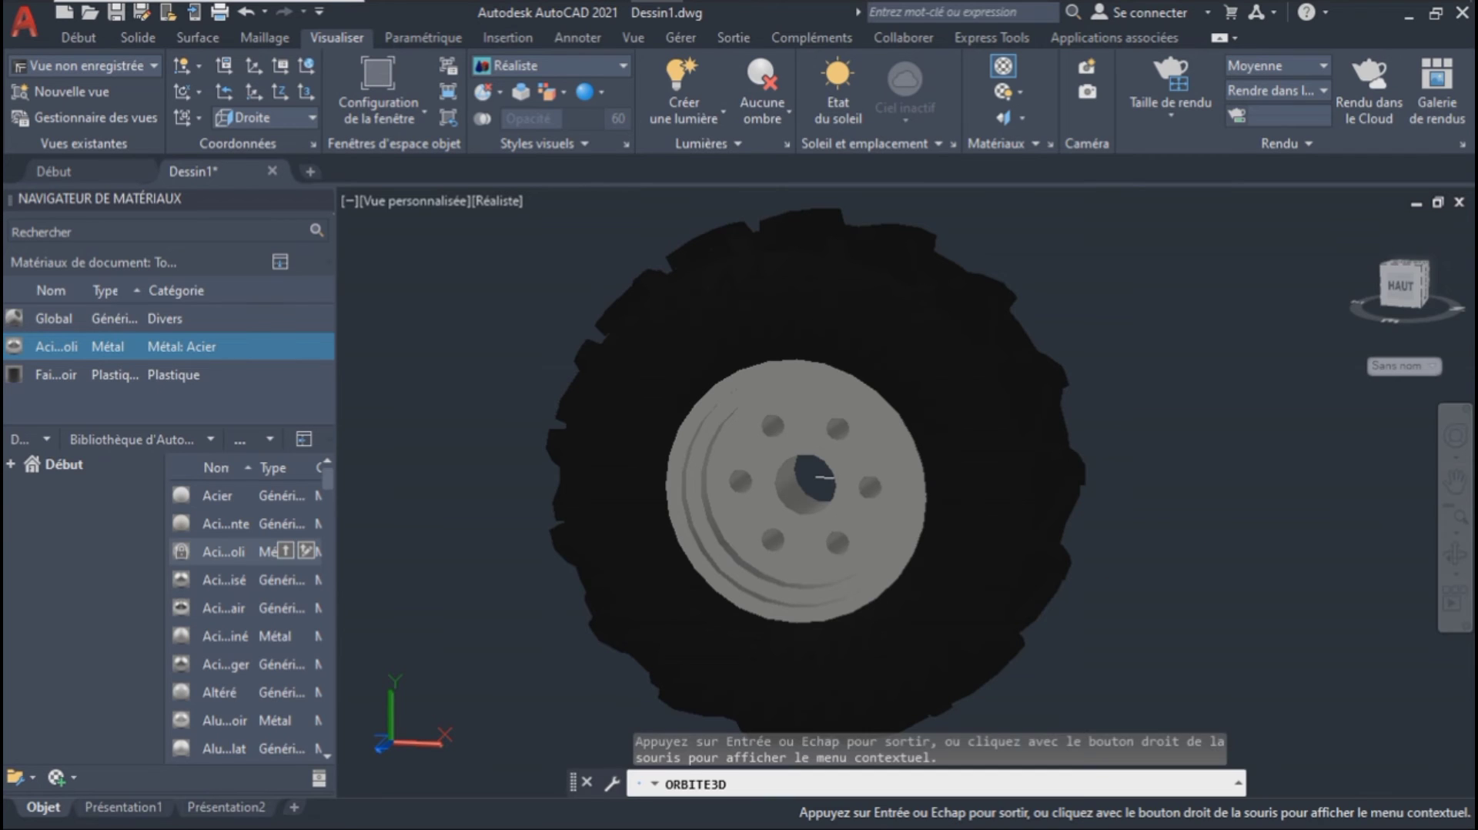
{"action": "left_click_drag", "start_coordinate": [758, 573], "coordinate": [662, 646]}
{"action": "key", "text": "Escape"}
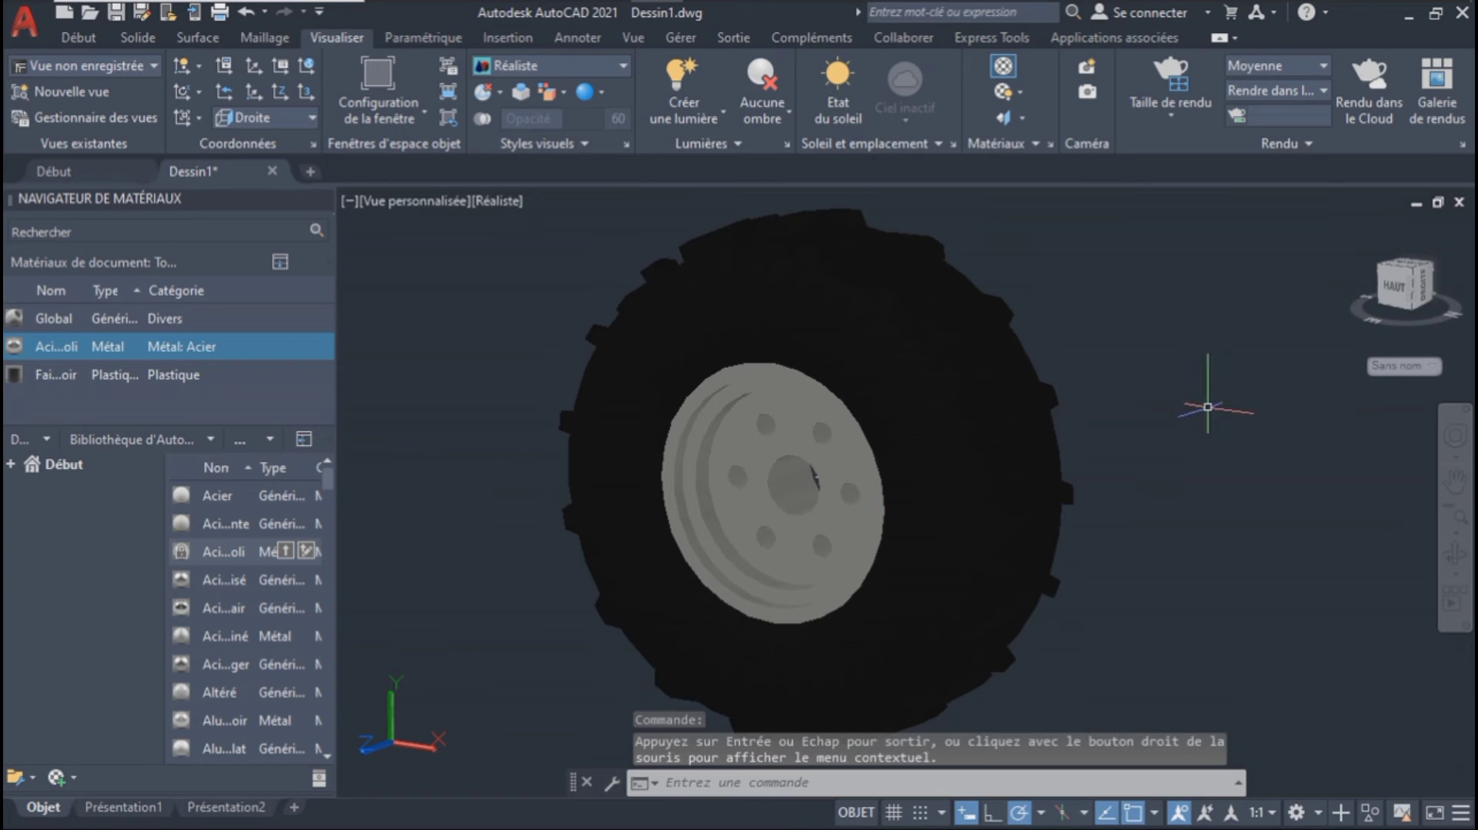
{"action": "left_click", "coordinate": [1352, 226]}
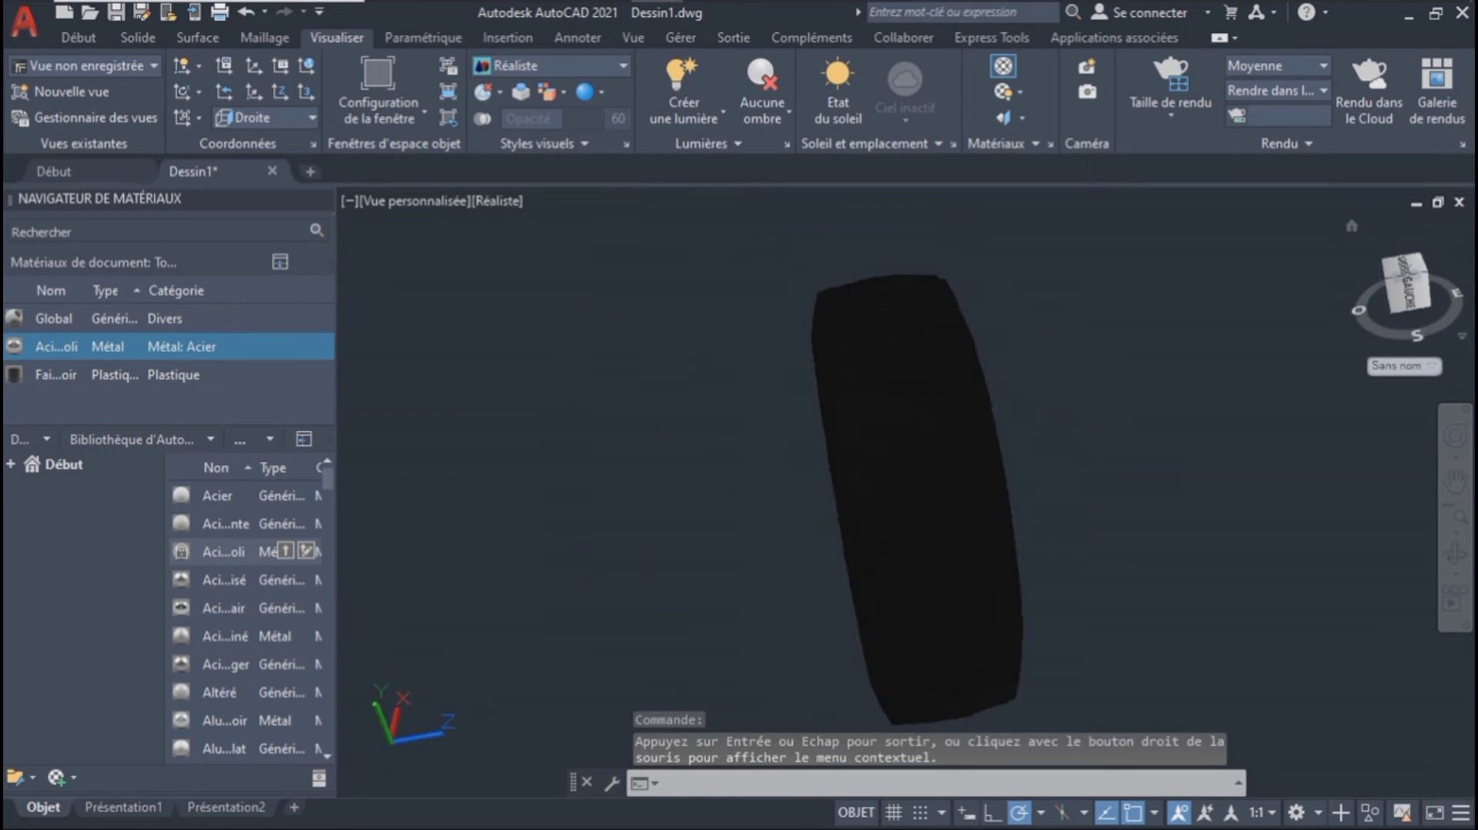
Step: Render the wheel from an oblique view of its rim side, framed on the tyre with object zoom, and close the render
{"action": "left_click", "coordinate": [1454, 553]}
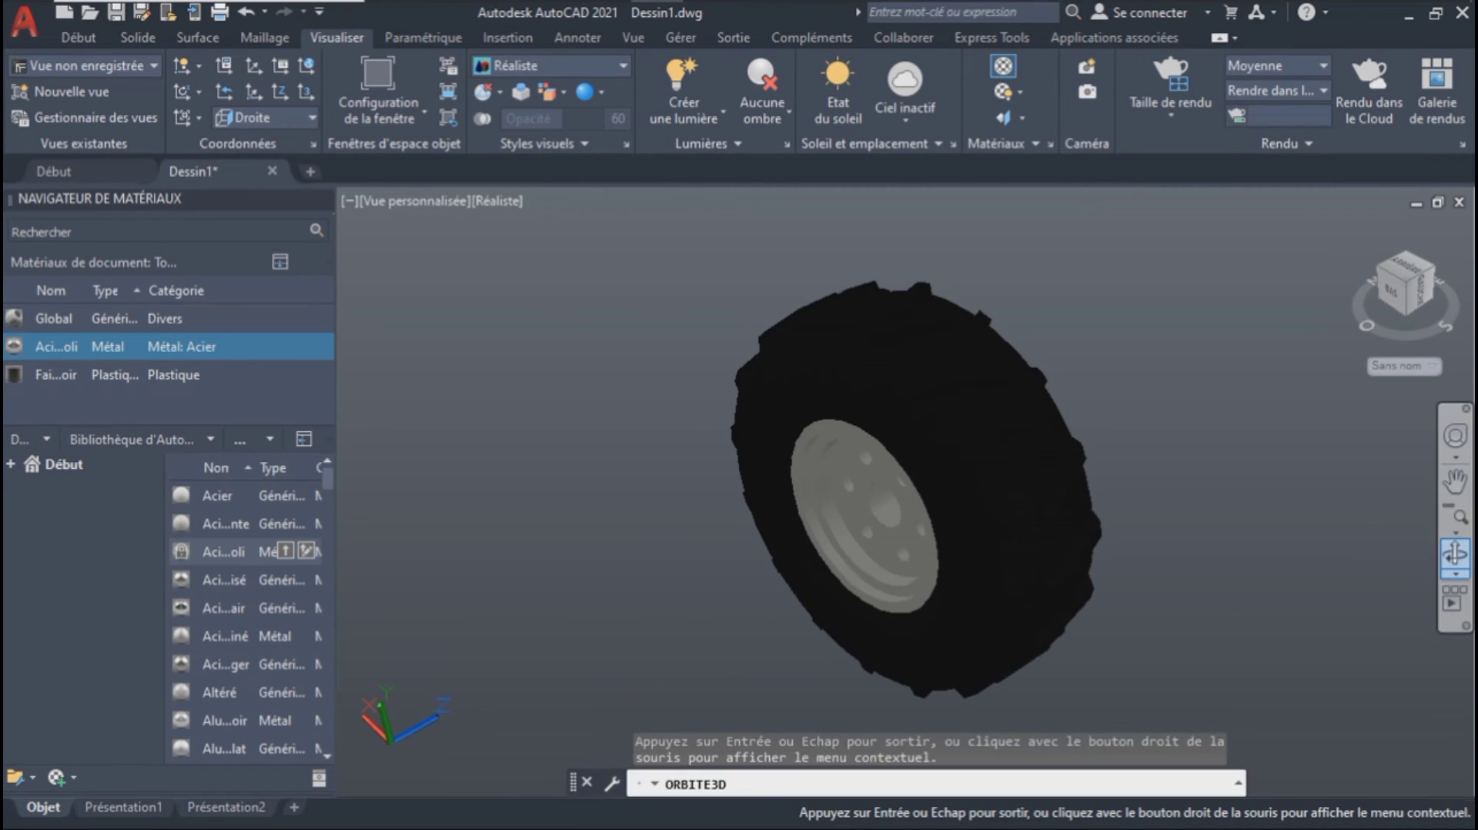
{"action": "left_click_drag", "start_coordinate": [847, 539], "coordinate": [908, 543]}
{"action": "key", "text": "Escape"}
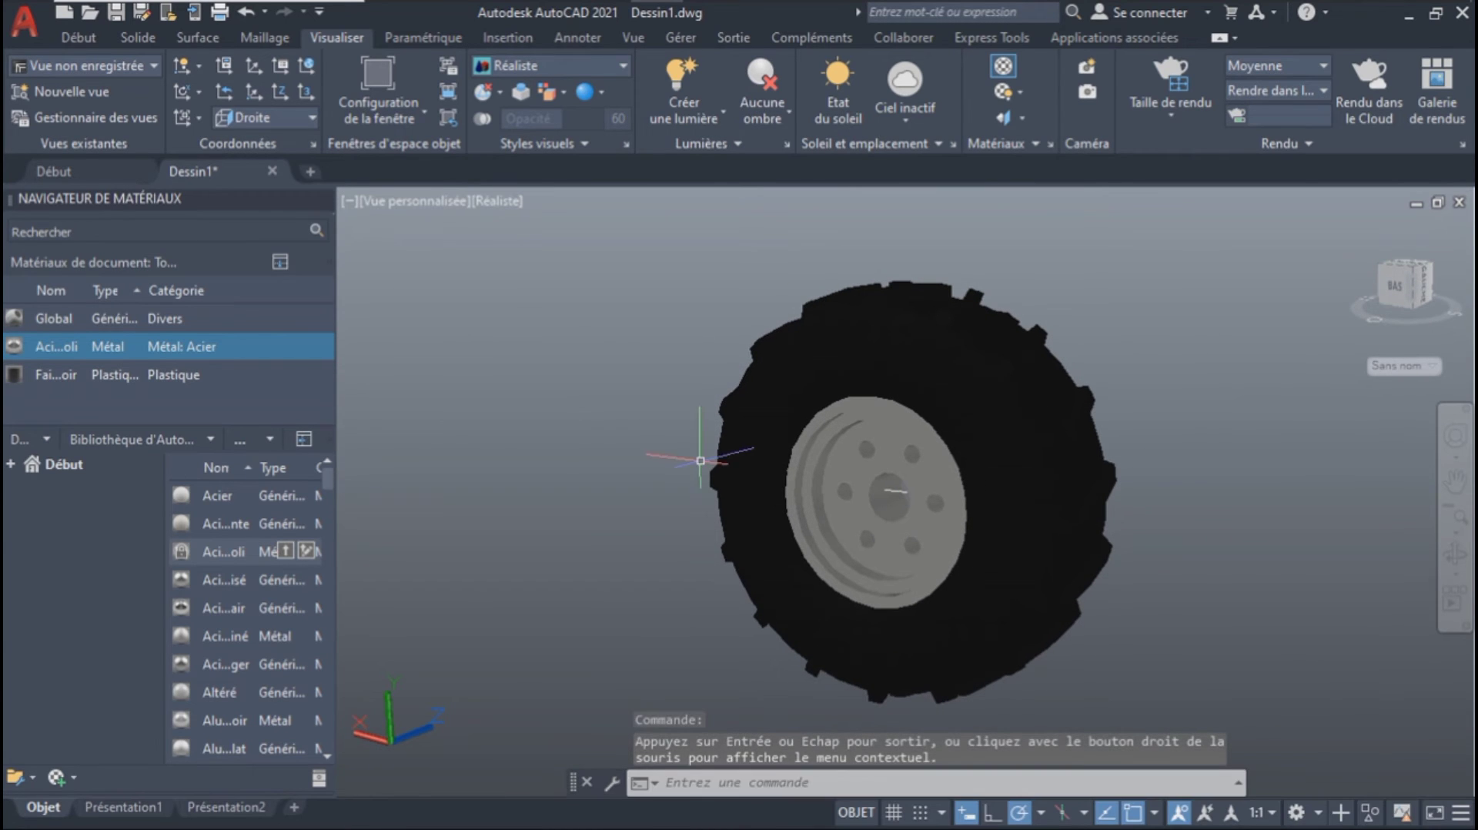
{"action": "left_click", "coordinate": [891, 383]}
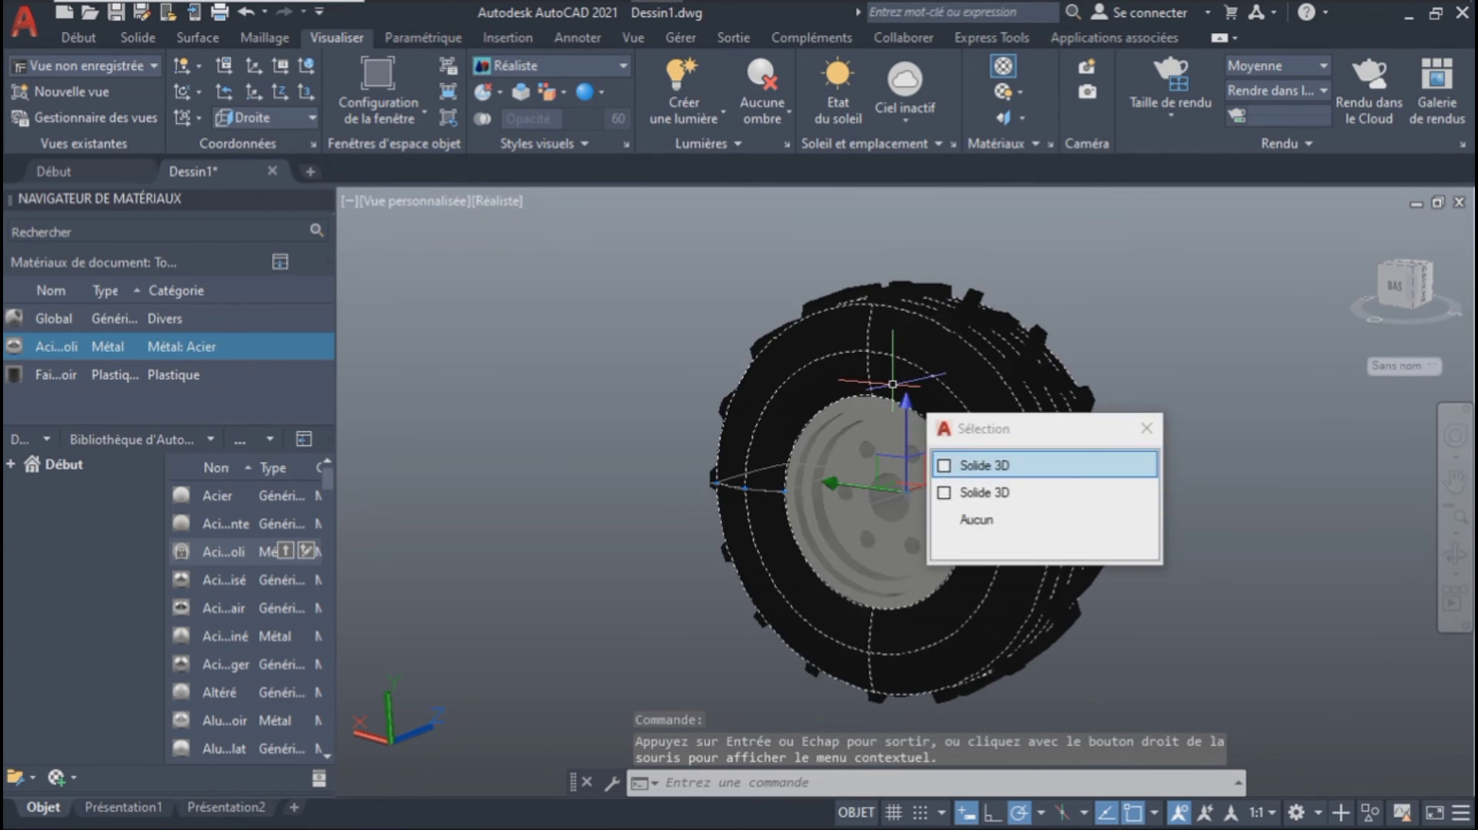
{"action": "left_click", "coordinate": [1455, 532]}
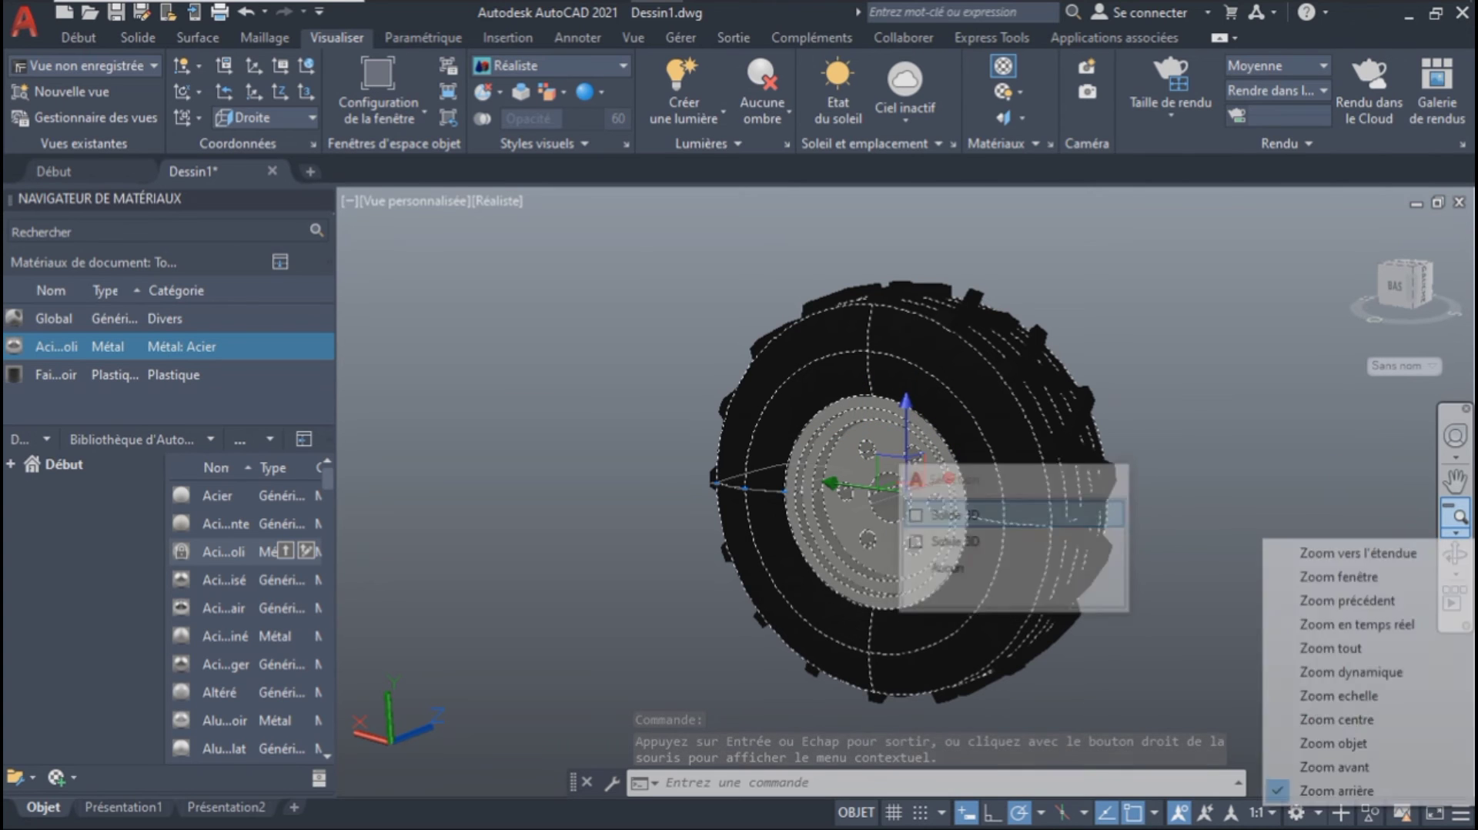
{"action": "left_click", "coordinate": [1334, 743]}
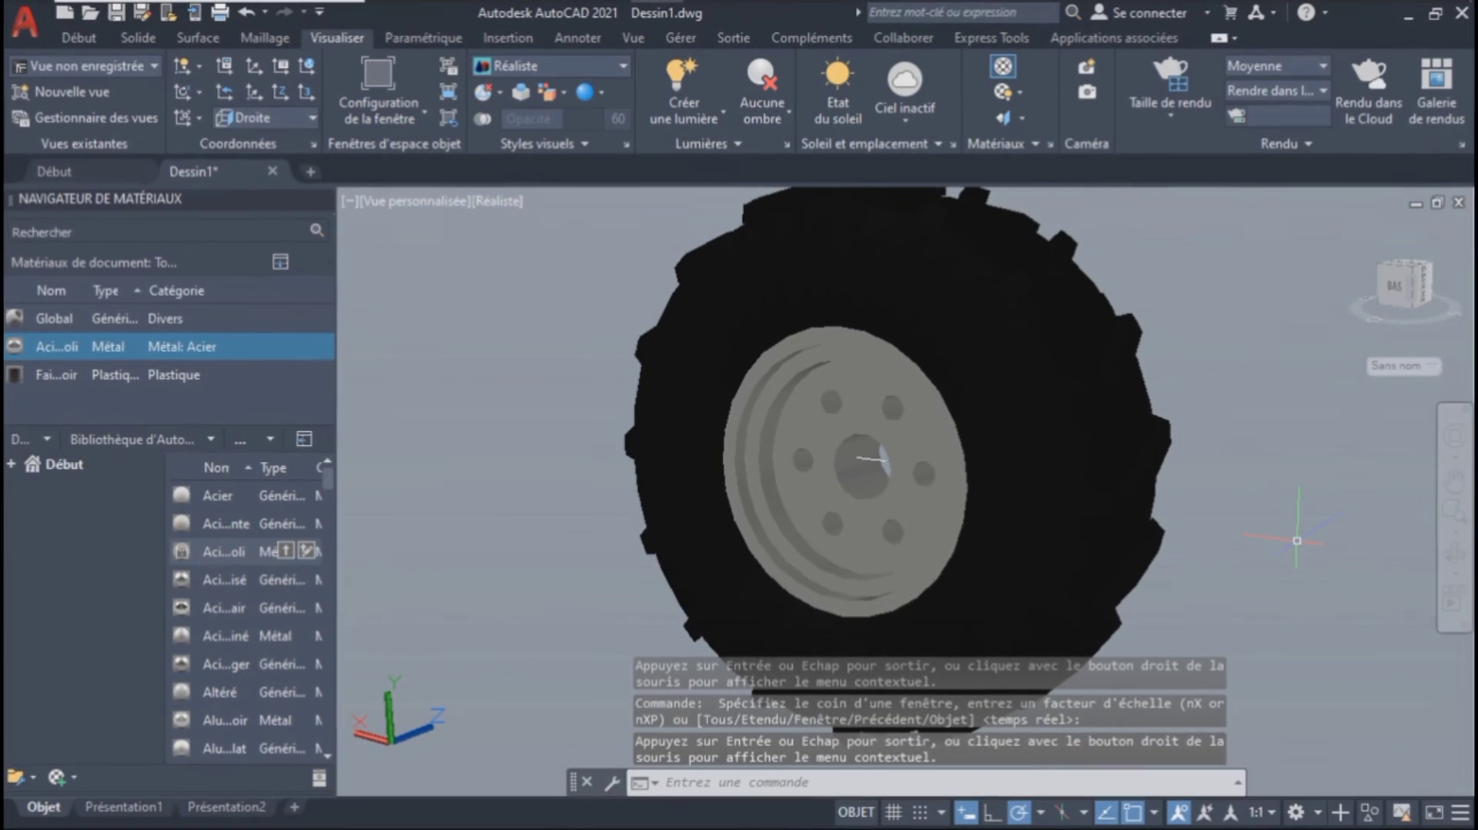
{"action": "type", "text": "re"}
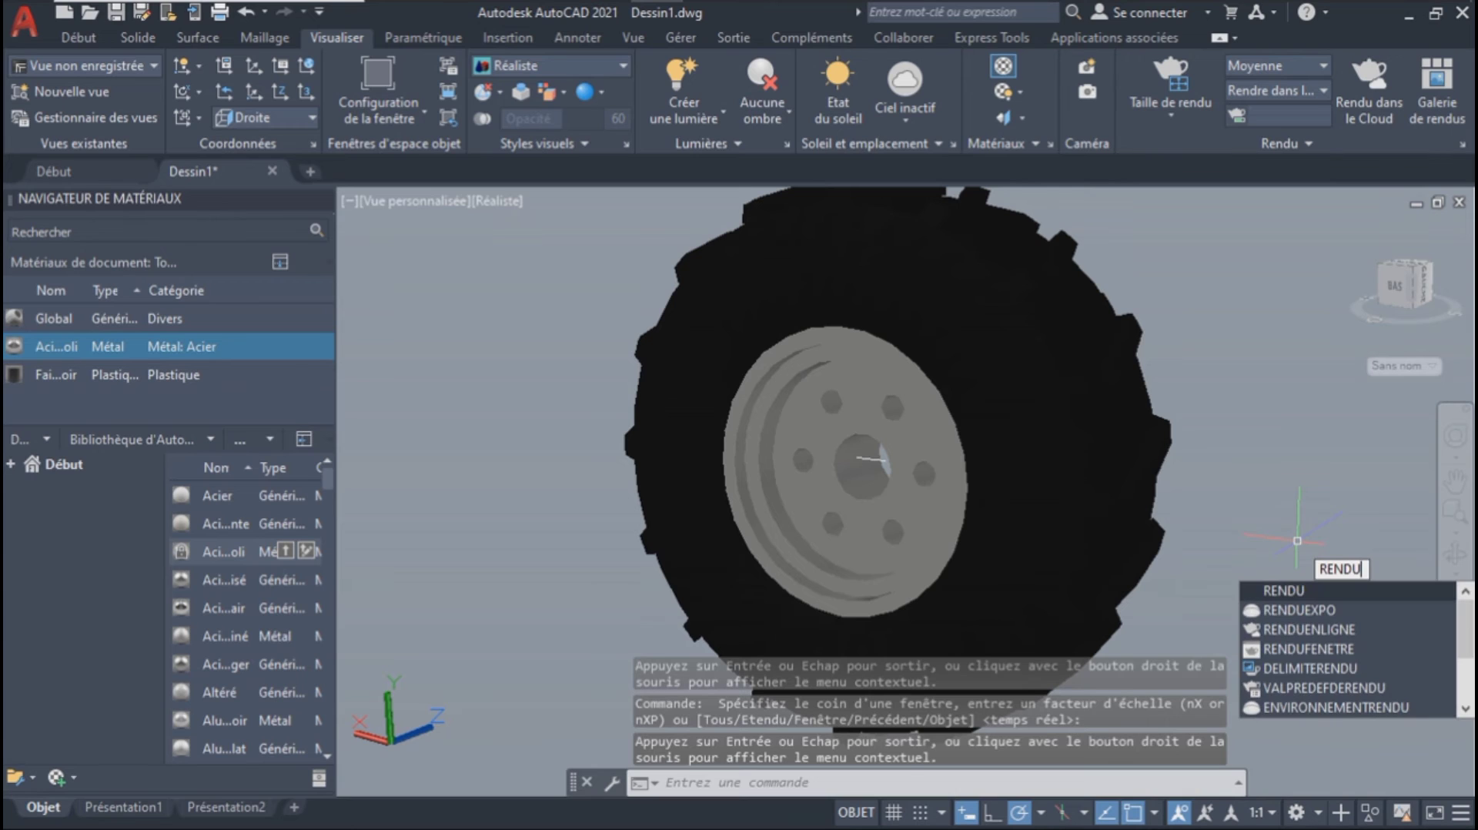
{"action": "key", "text": "Return"}
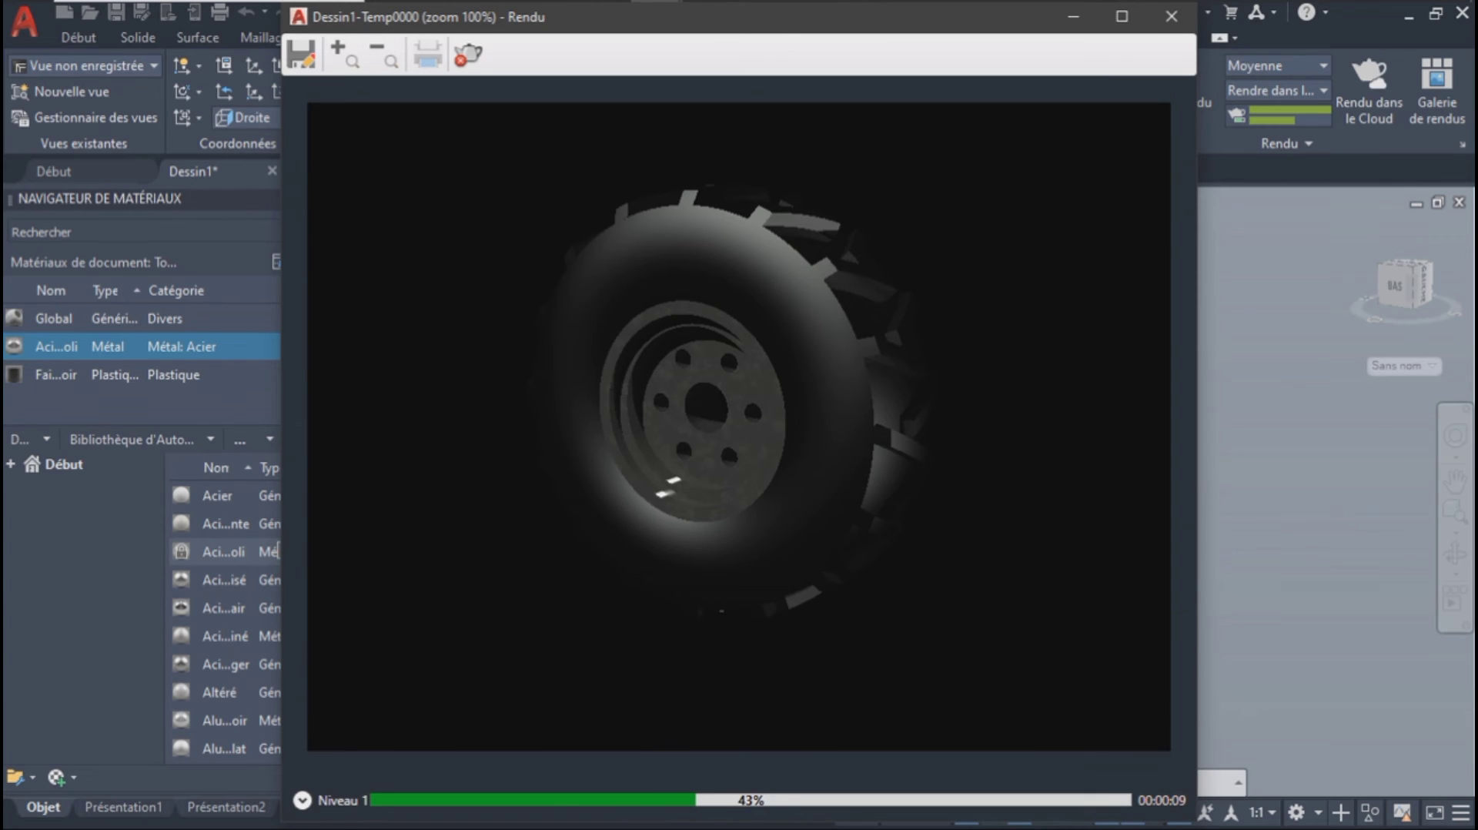
{"action": "key", "text": "Escape"}
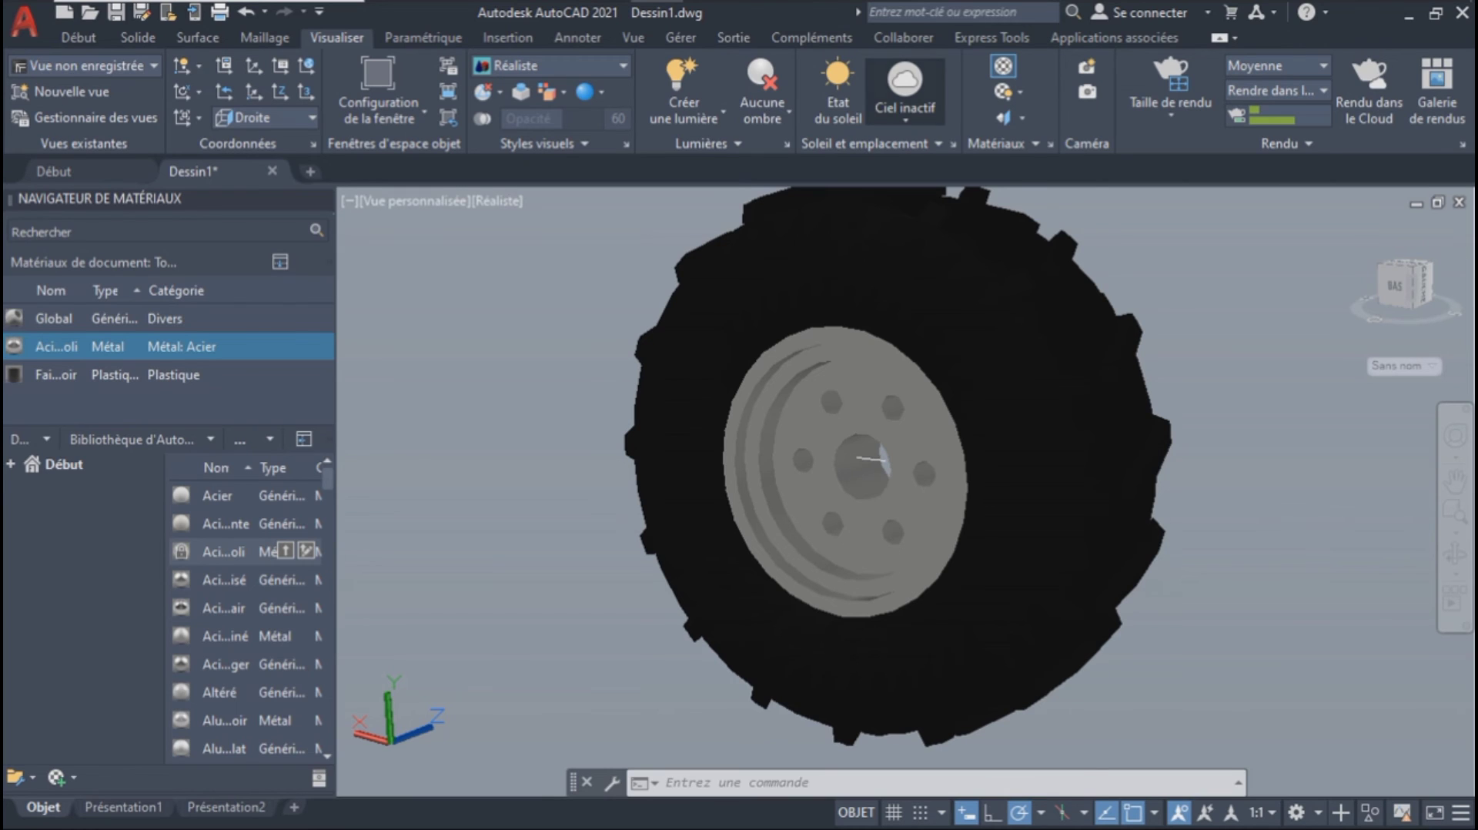
Step: Switch the sky to Arrière-plan ciel and render the whole wheel from a raised oblique view
{"action": "left_click", "coordinate": [905, 116]}
{"action": "left_click", "coordinate": [953, 191]}
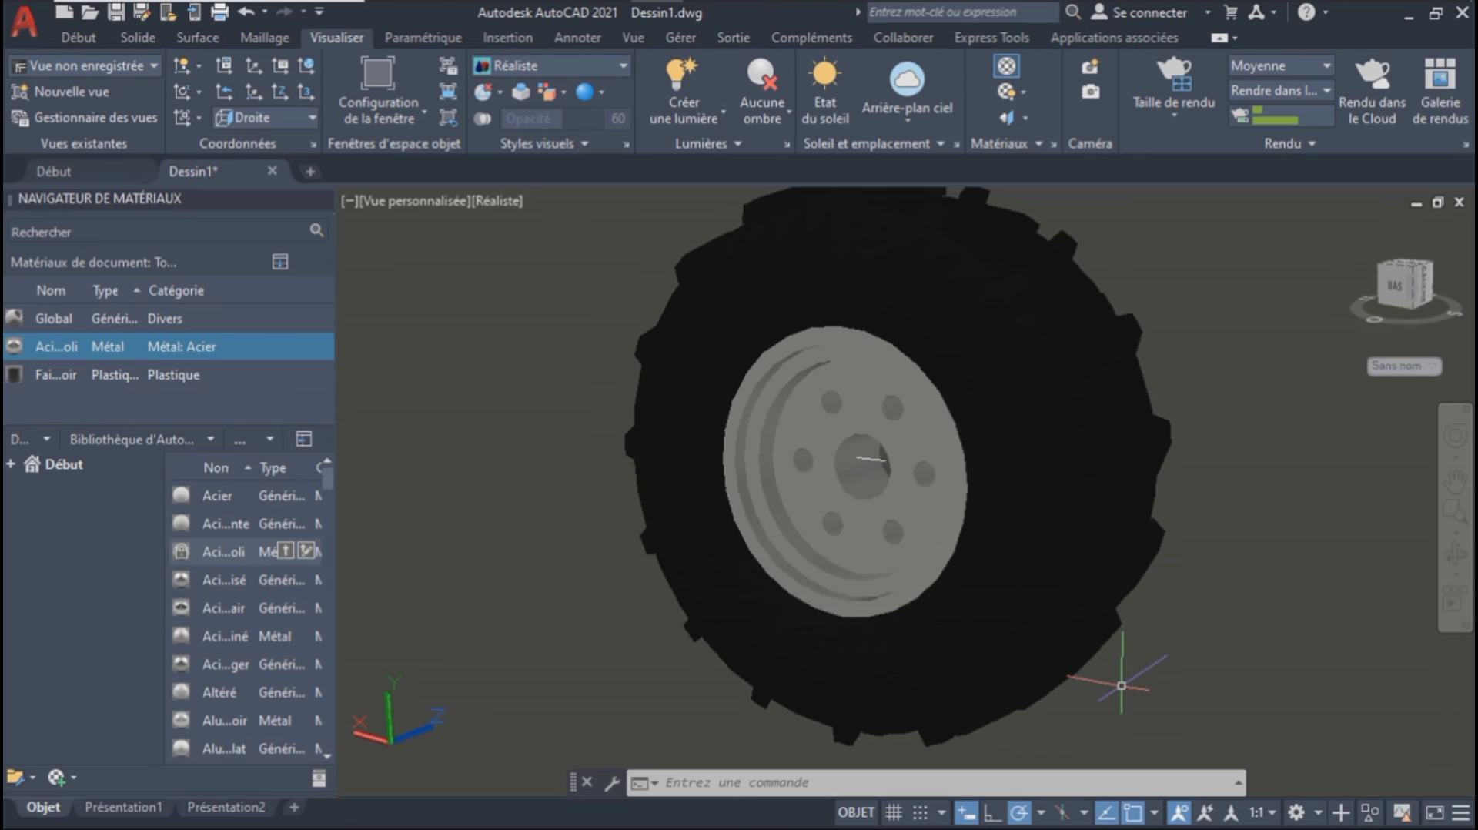
{"action": "left_click", "coordinate": [1351, 226]}
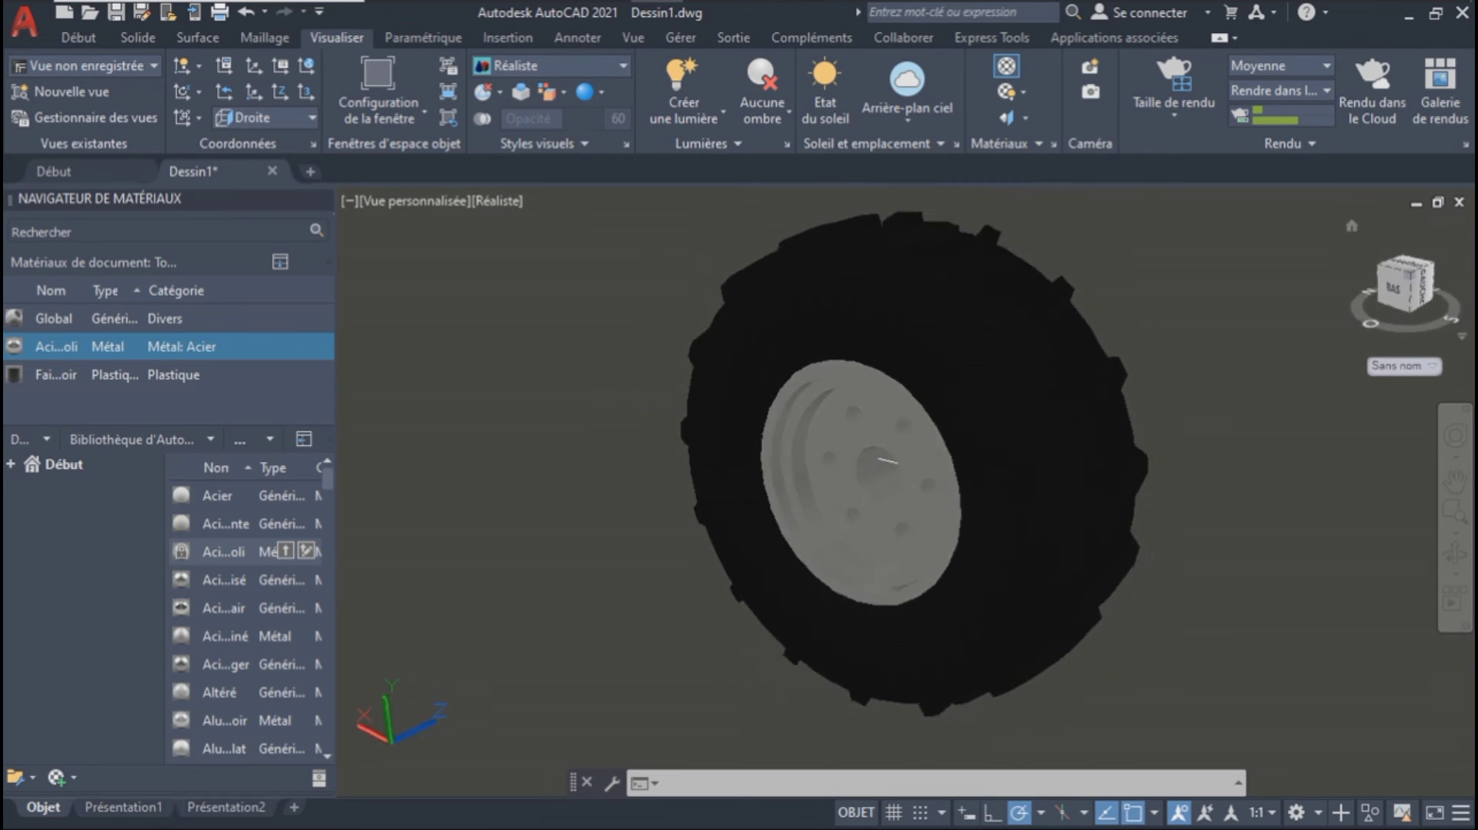
{"action": "left_click", "coordinate": [953, 454]}
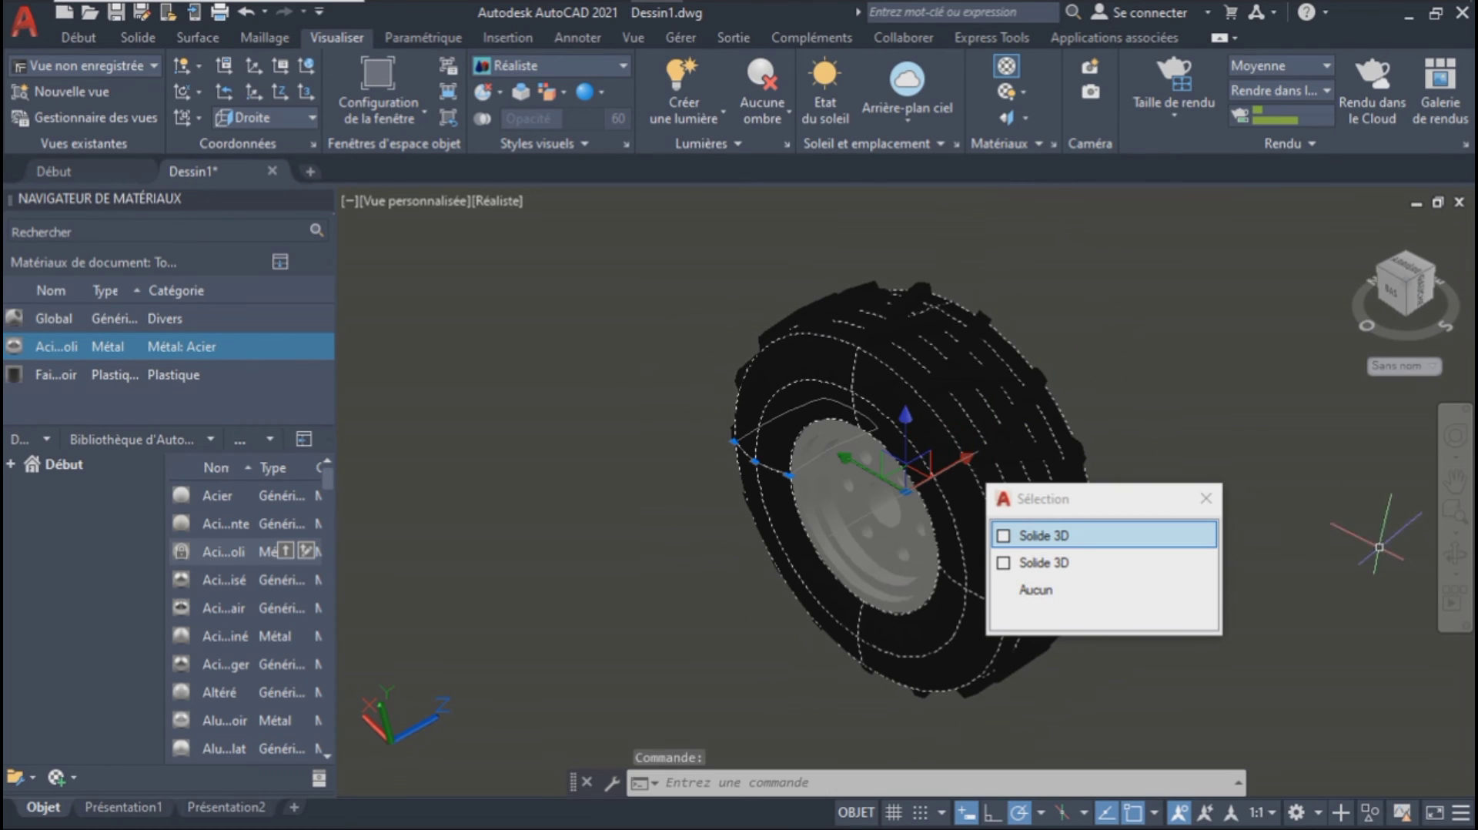
{"action": "left_click", "coordinate": [1455, 511]}
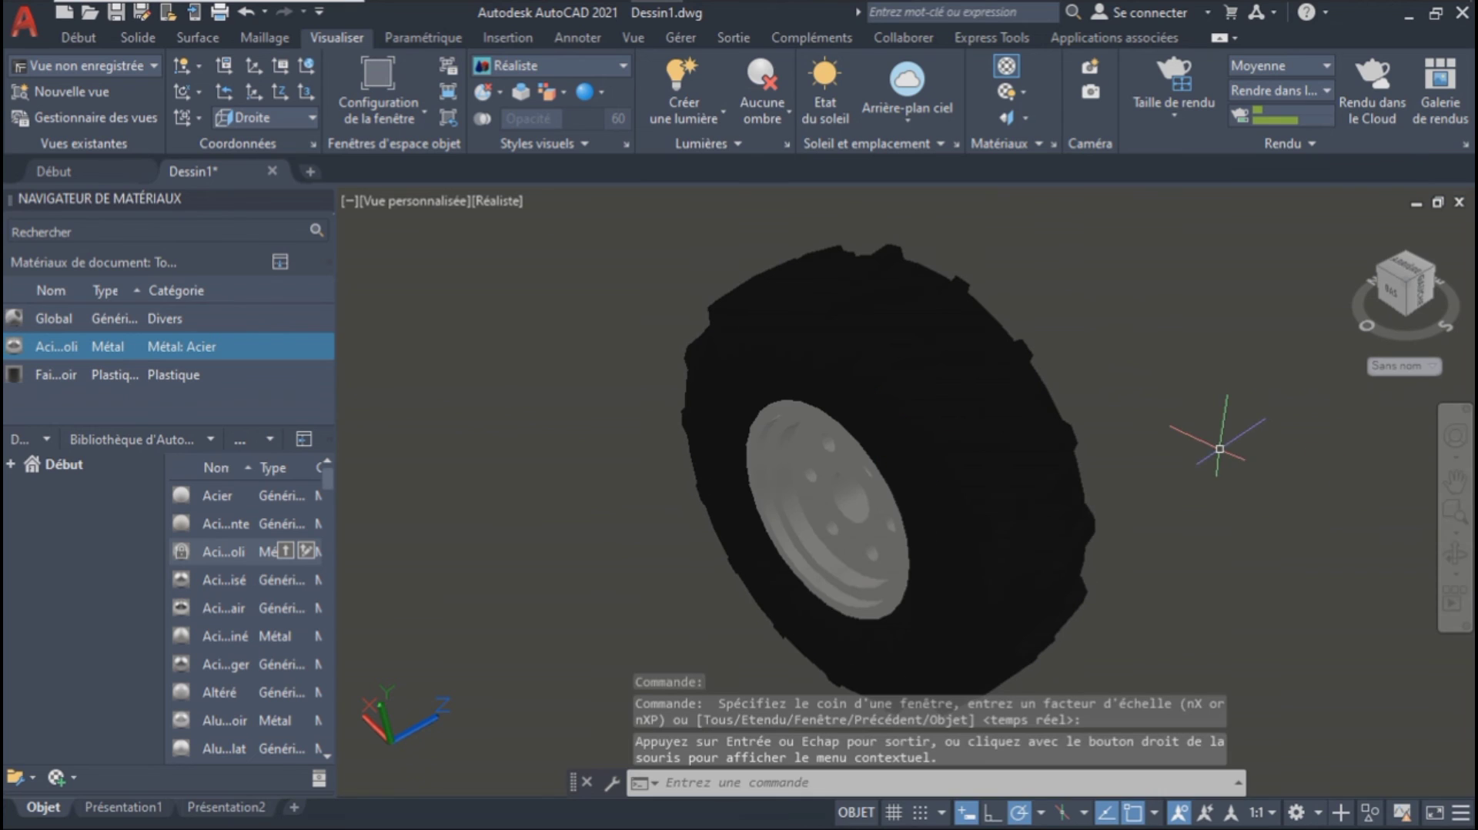
{"action": "type", "text": "rend"}
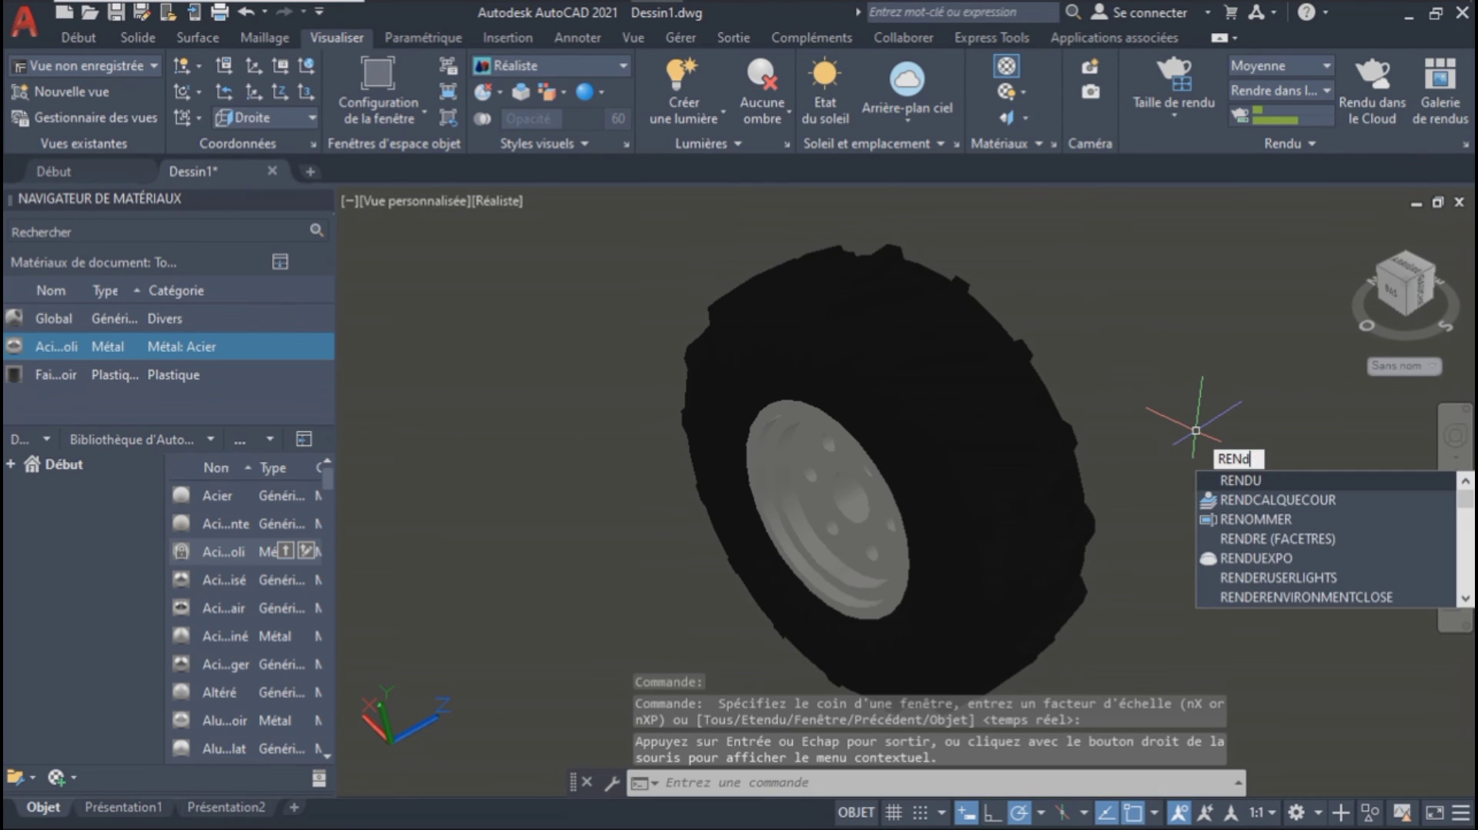
{"action": "key", "text": "Return"}
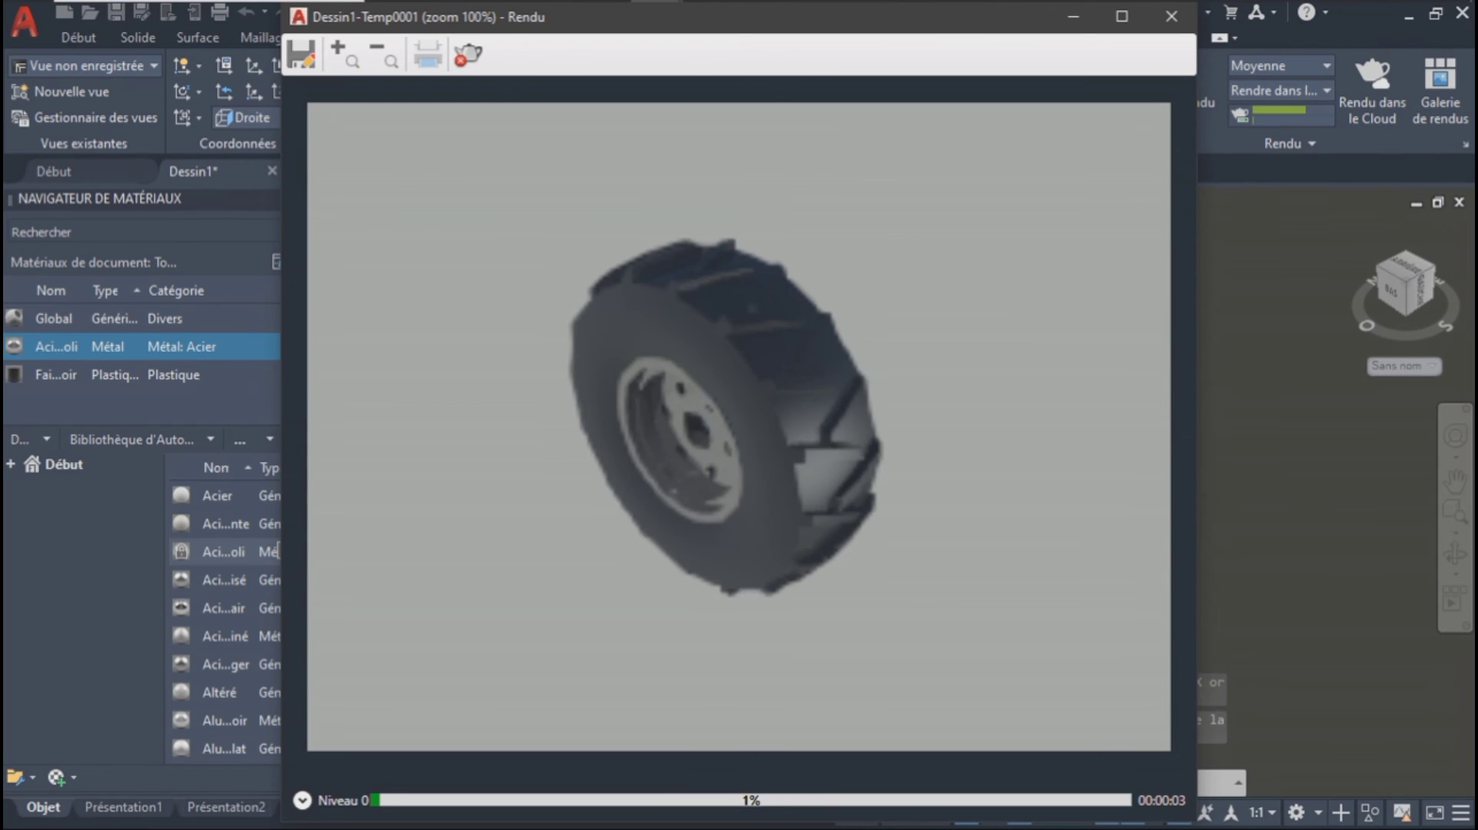
{"action": "key", "text": "Escape"}
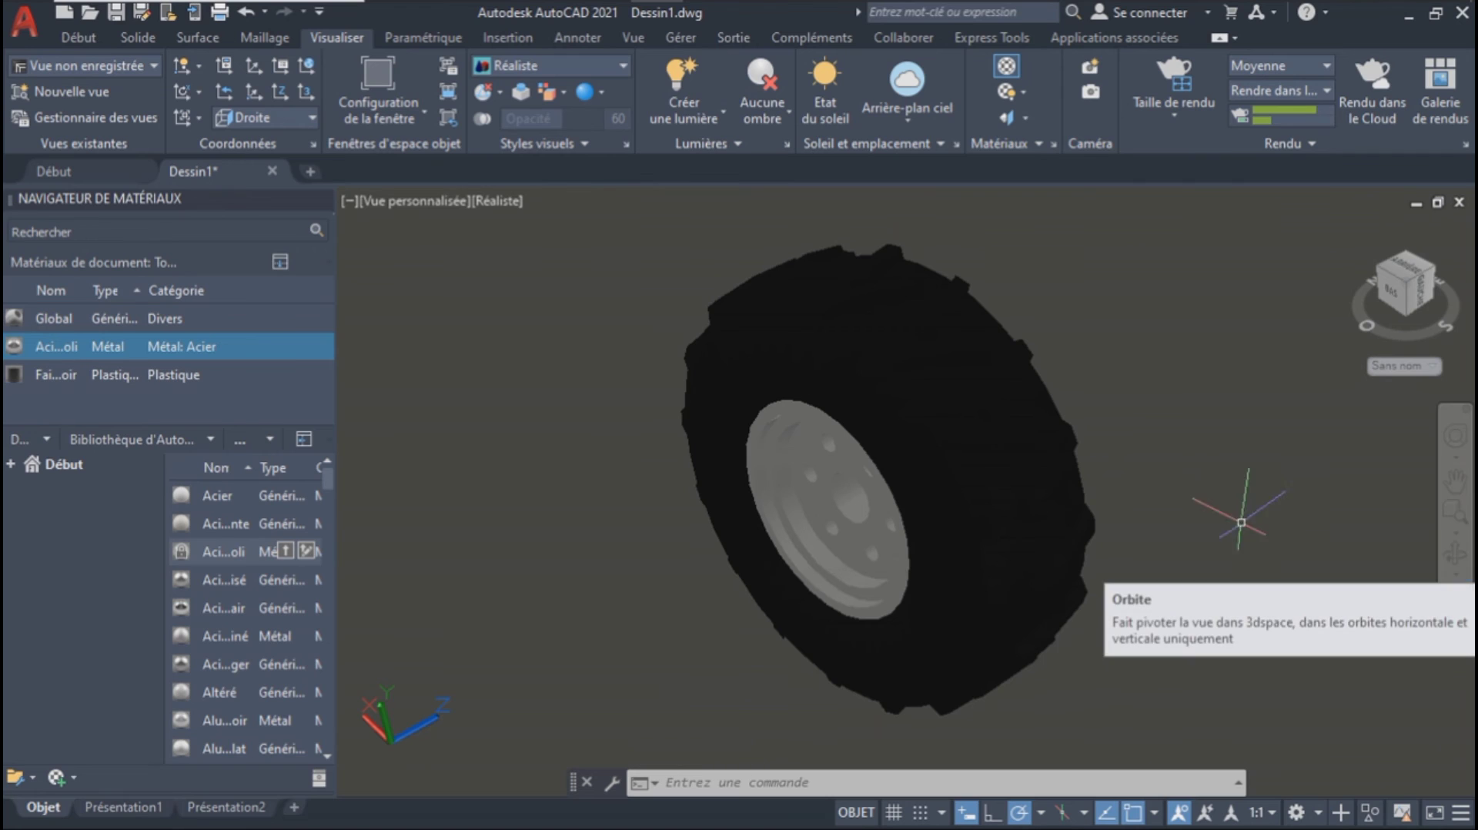
Step: Render the wheel from a level view facing its rim, with the horizon behind it
{"action": "left_click", "coordinate": [1454, 553]}
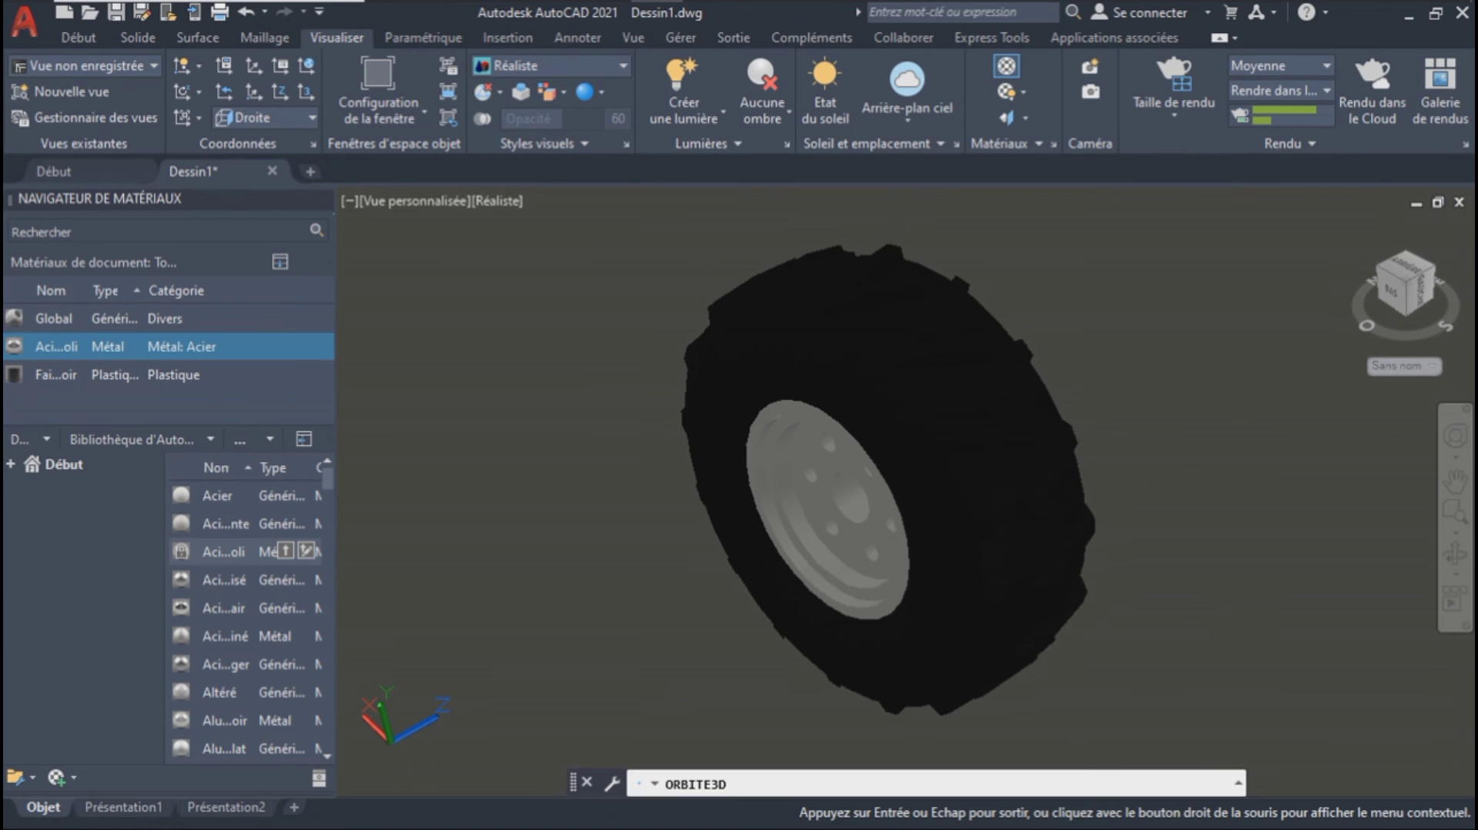
{"action": "left_click_drag", "start_coordinate": [874, 487], "coordinate": [863, 482]}
{"action": "key", "text": "Escape"}
{"action": "type", "text": "ren"}
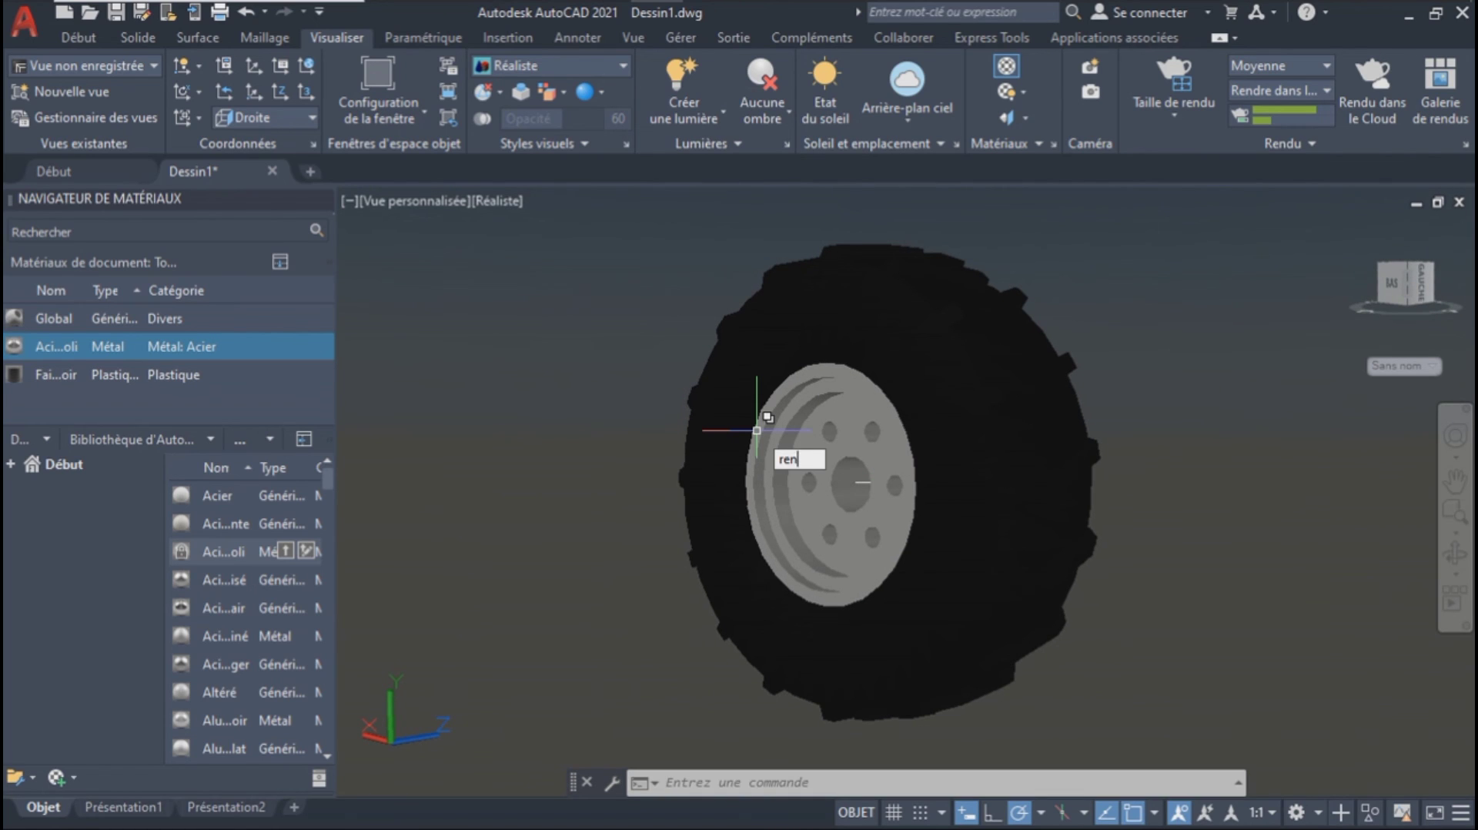
{"action": "type", "text": "du"}
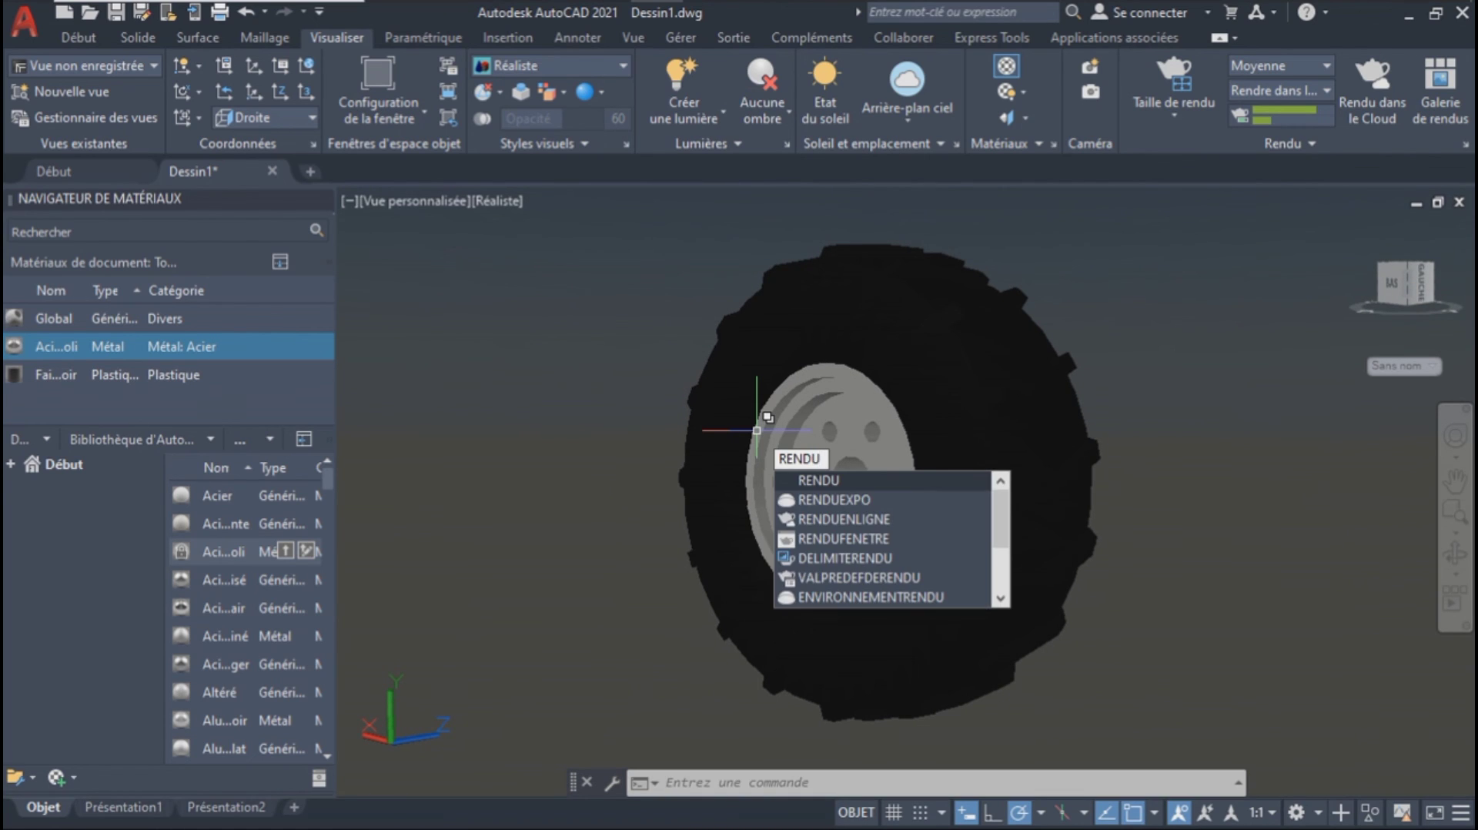
{"action": "key", "text": "Return"}
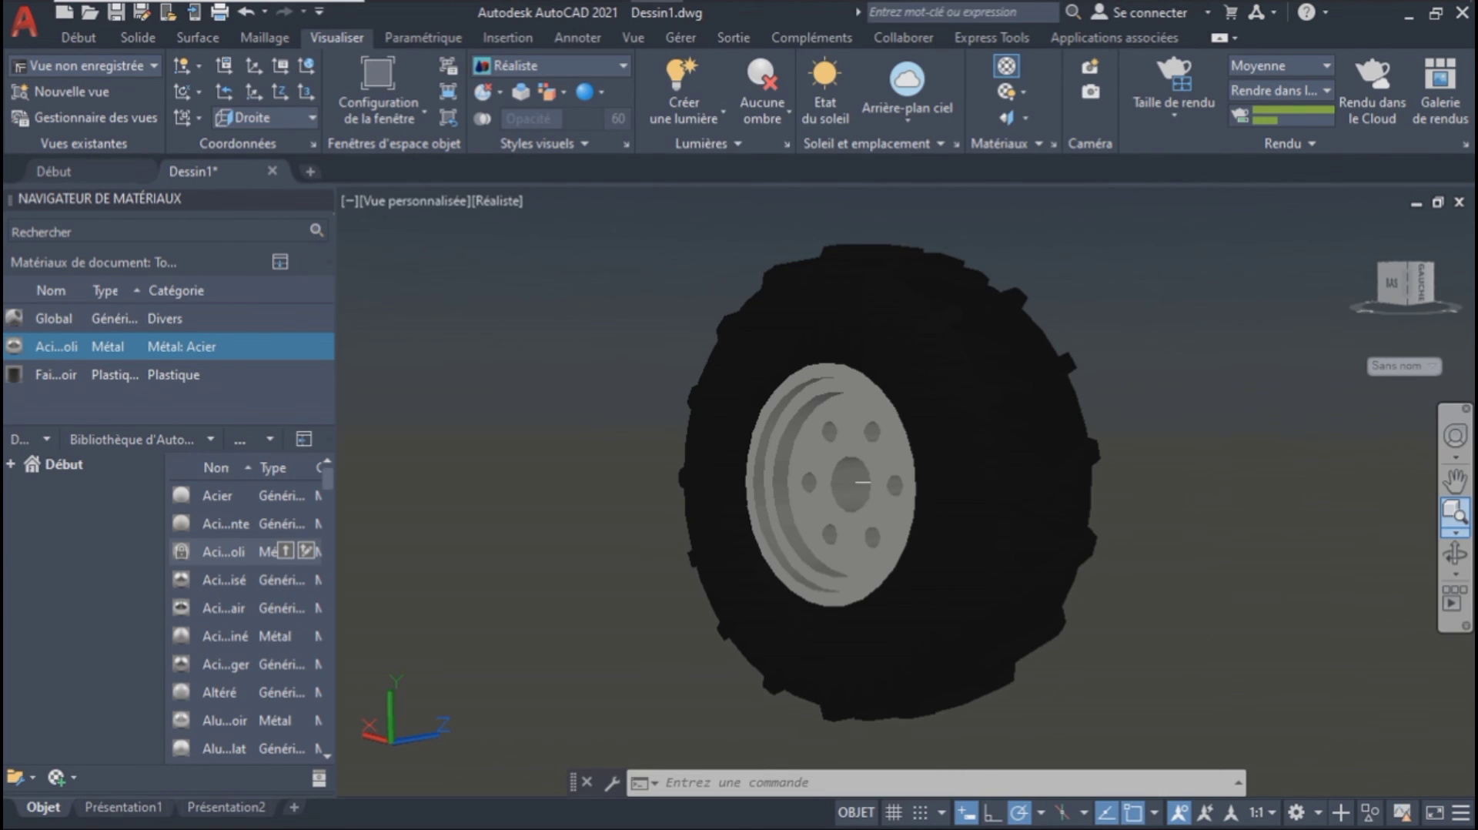
Step: Render a close-up of the rim and tread blocks from the level view and close the render
{"action": "left_click", "coordinate": [1455, 531]}
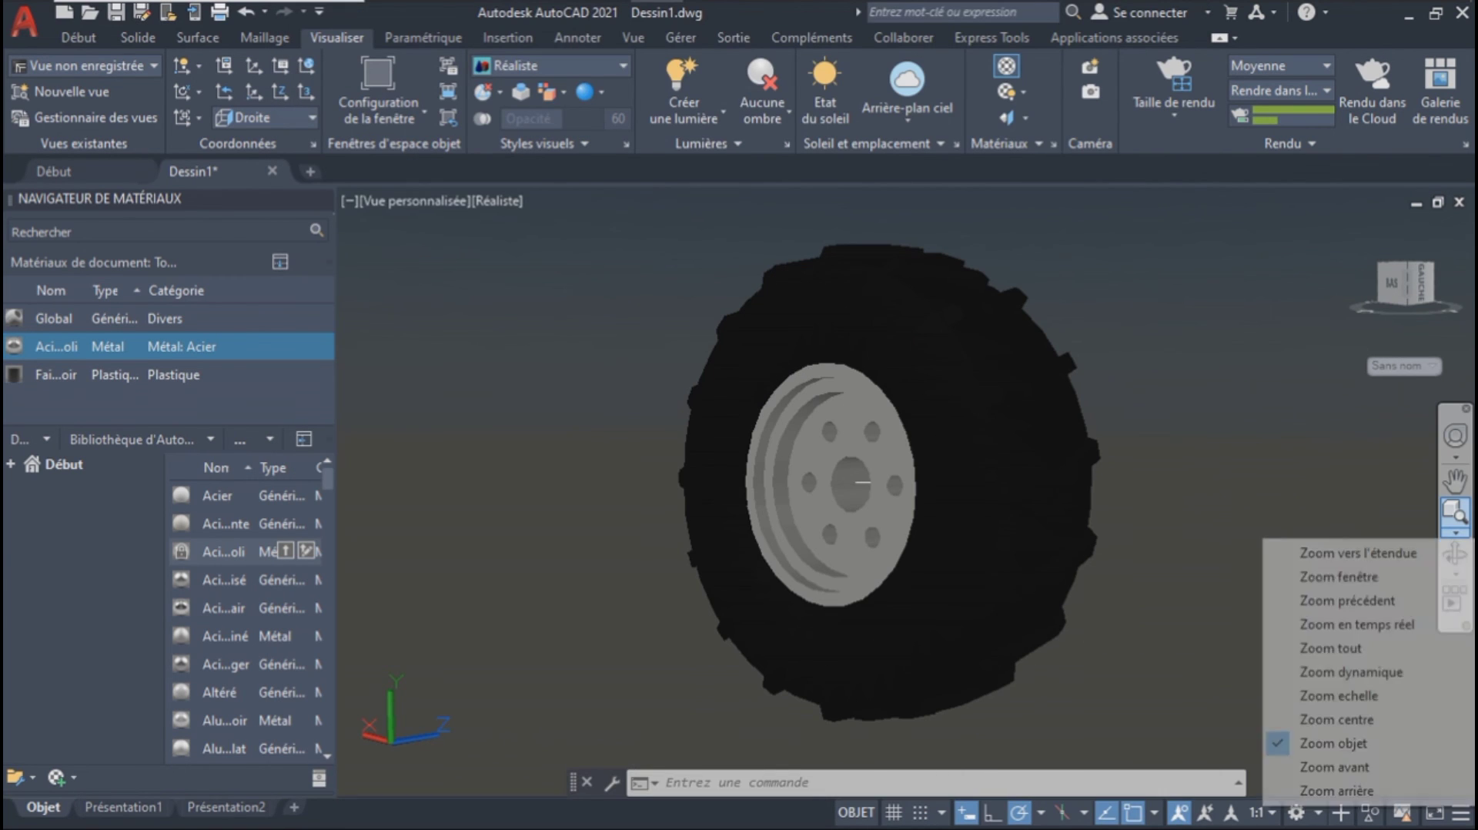
{"action": "left_click", "coordinate": [1334, 766]}
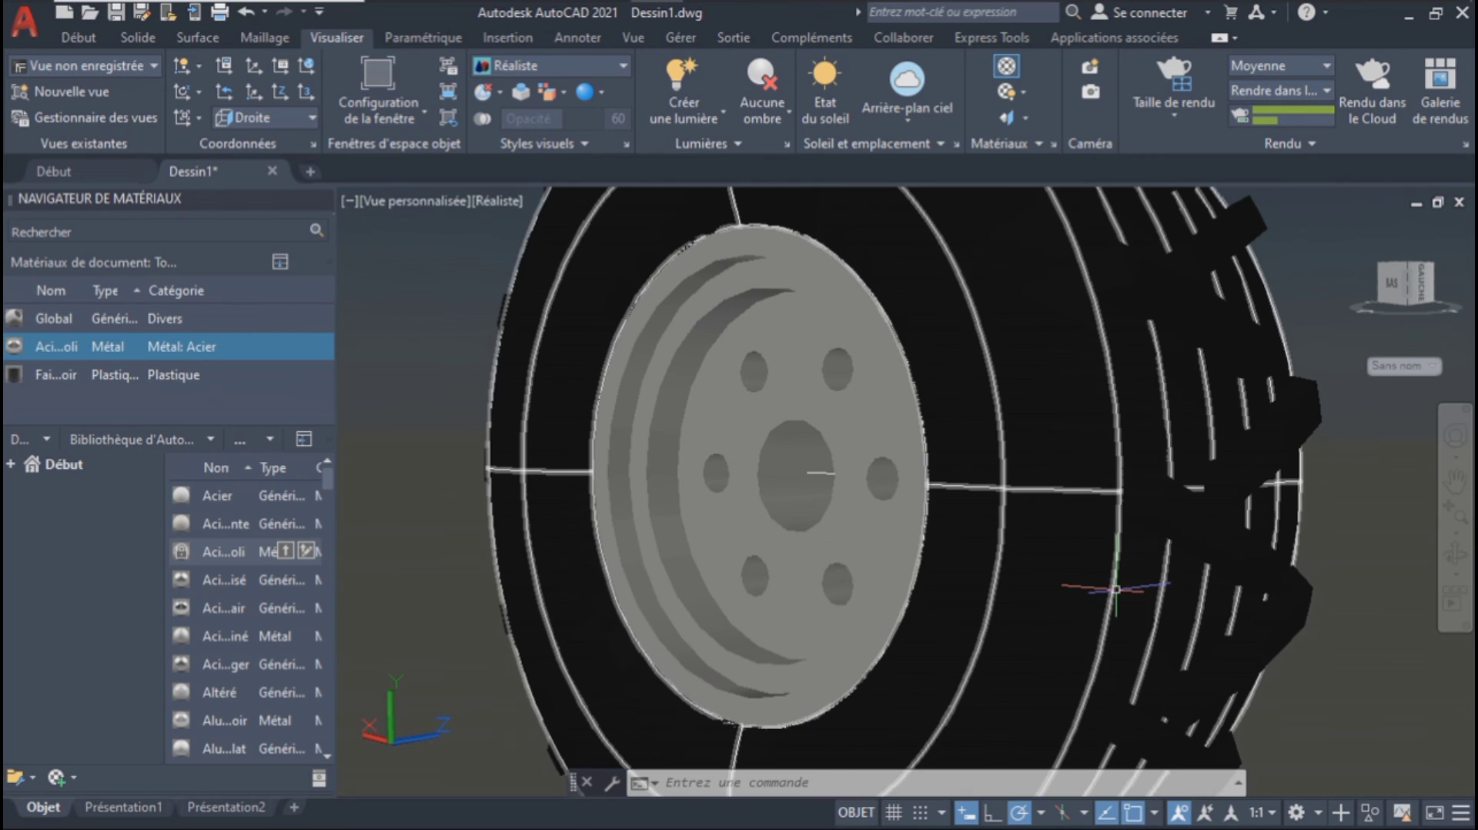
{"action": "type", "text": "ren"}
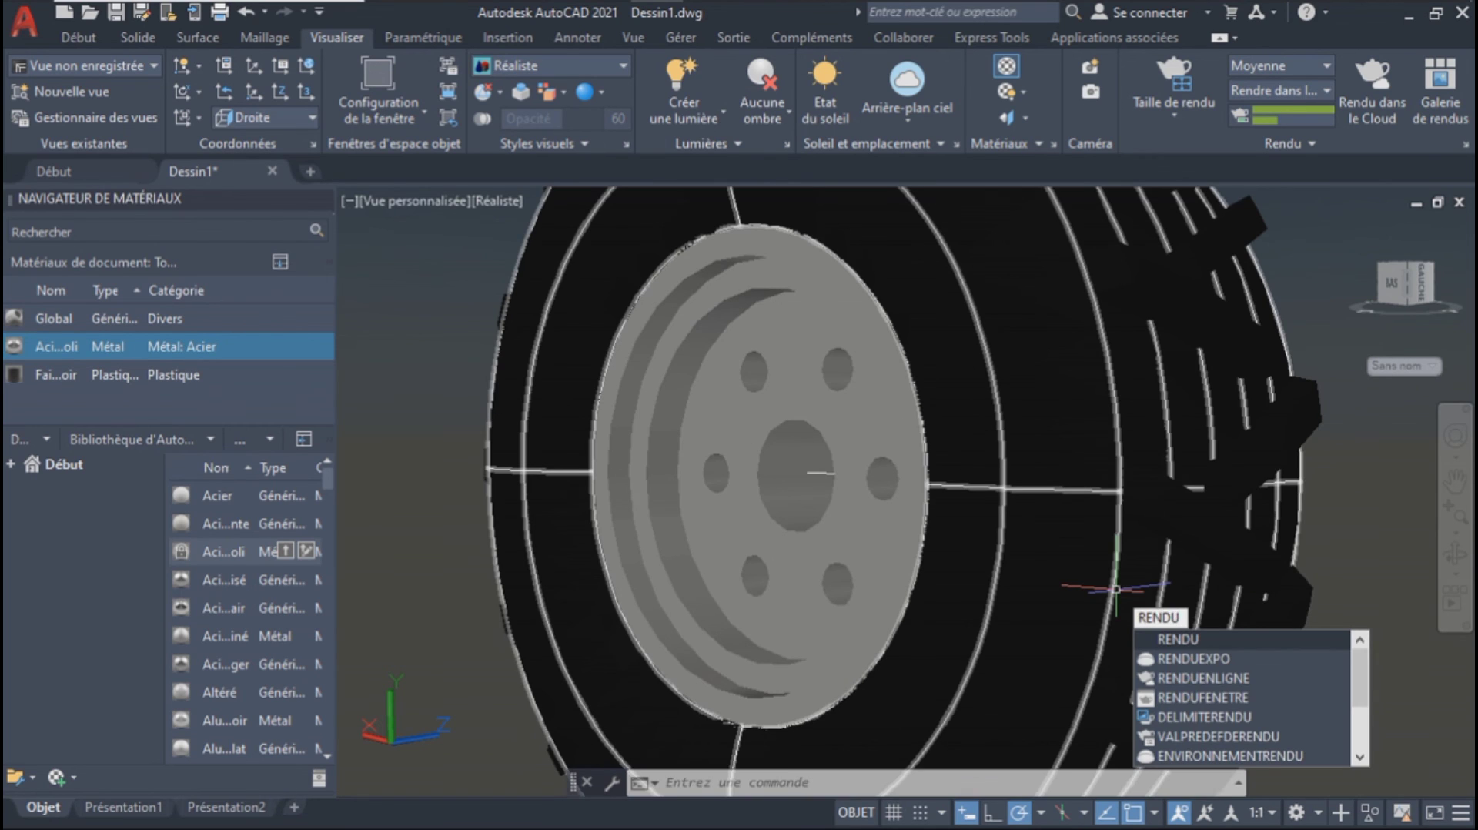
{"action": "key", "text": "Return"}
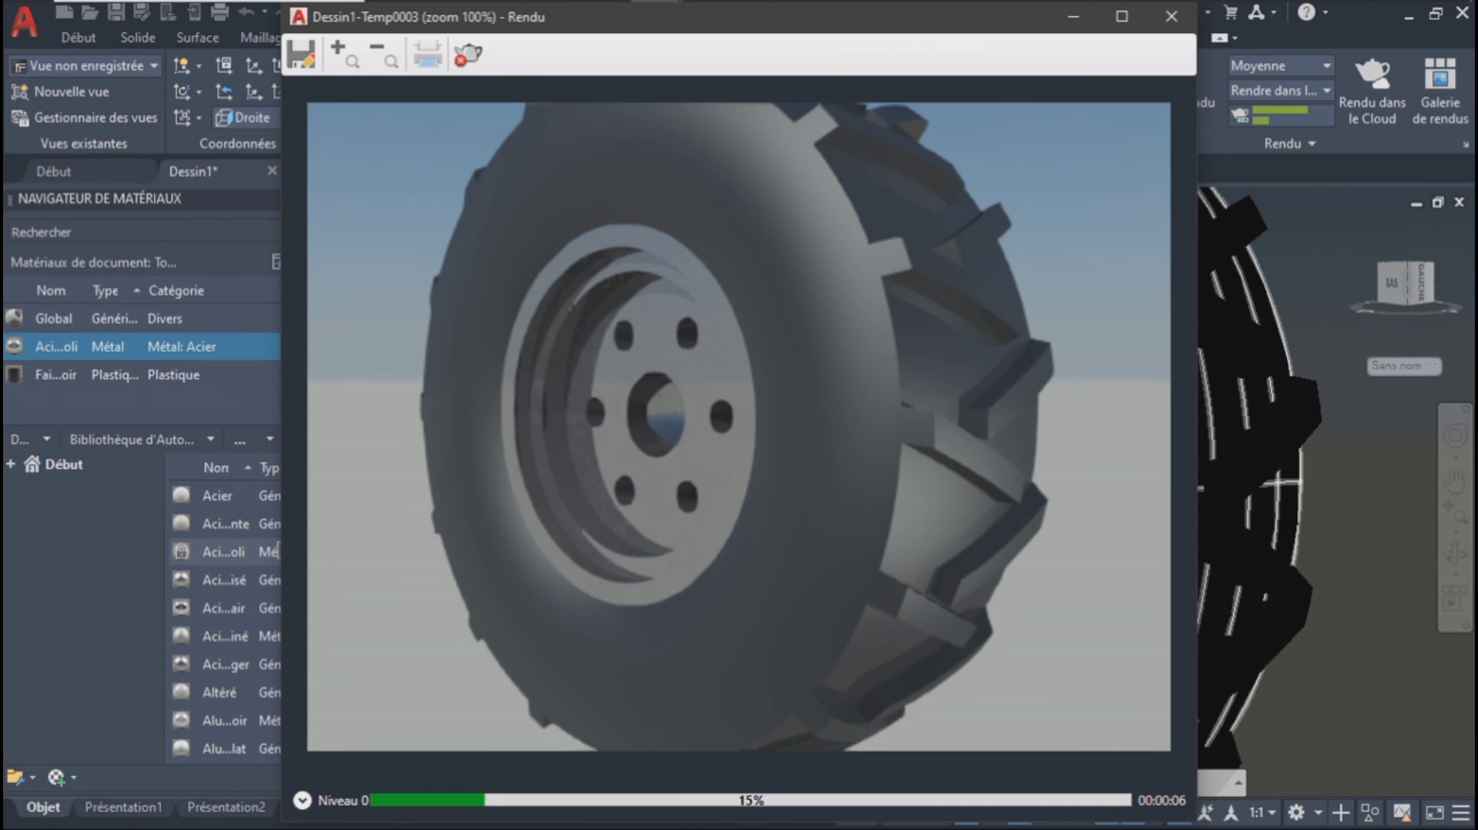
{"action": "key", "text": "Escape"}
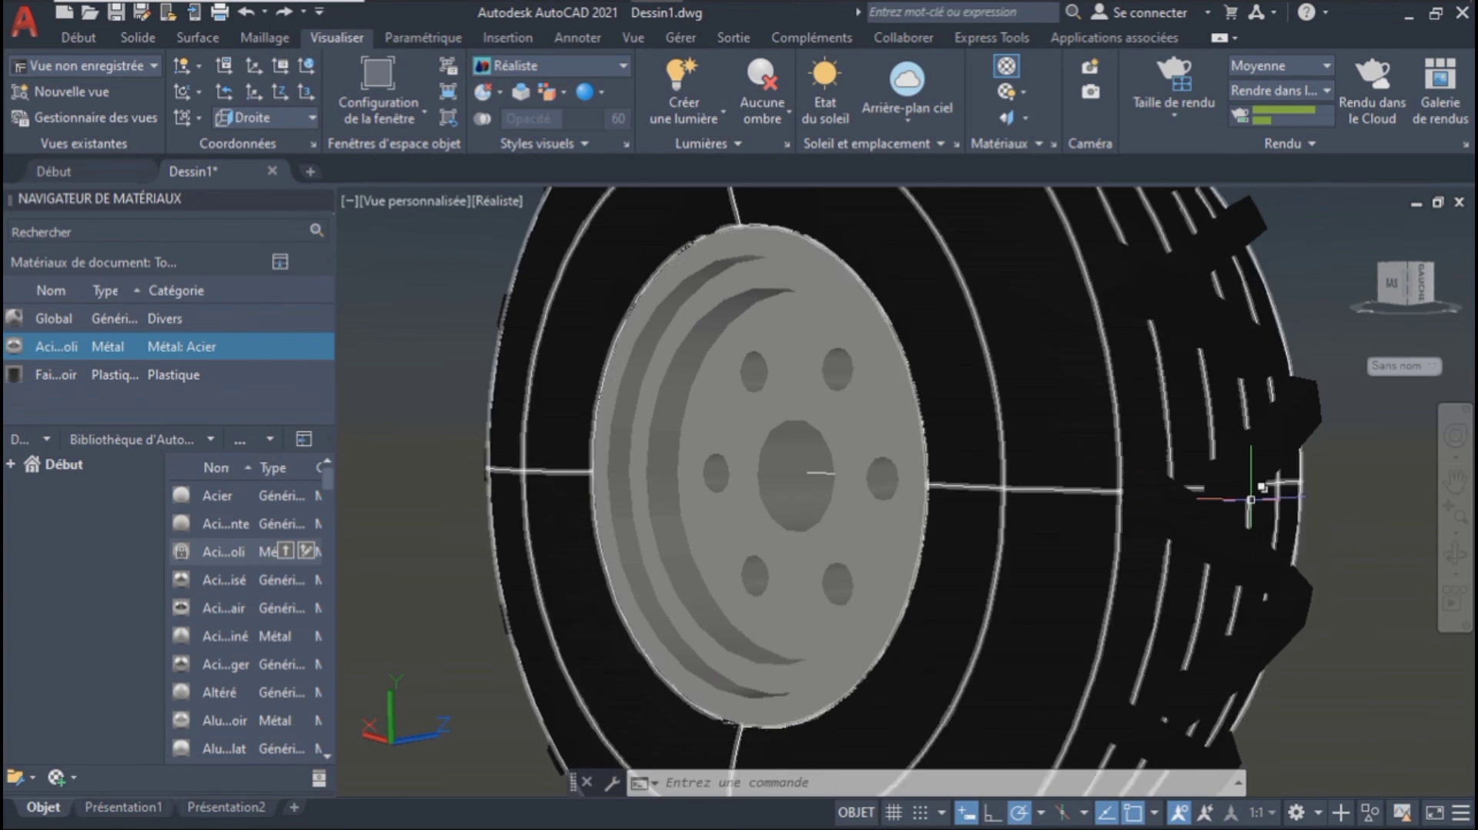
Step: Render the wheel again from the level view, with the entire tyre in frame
{"action": "scroll", "coordinate": [1251, 499], "scroll_direction": "down", "scroll_amount": 5}
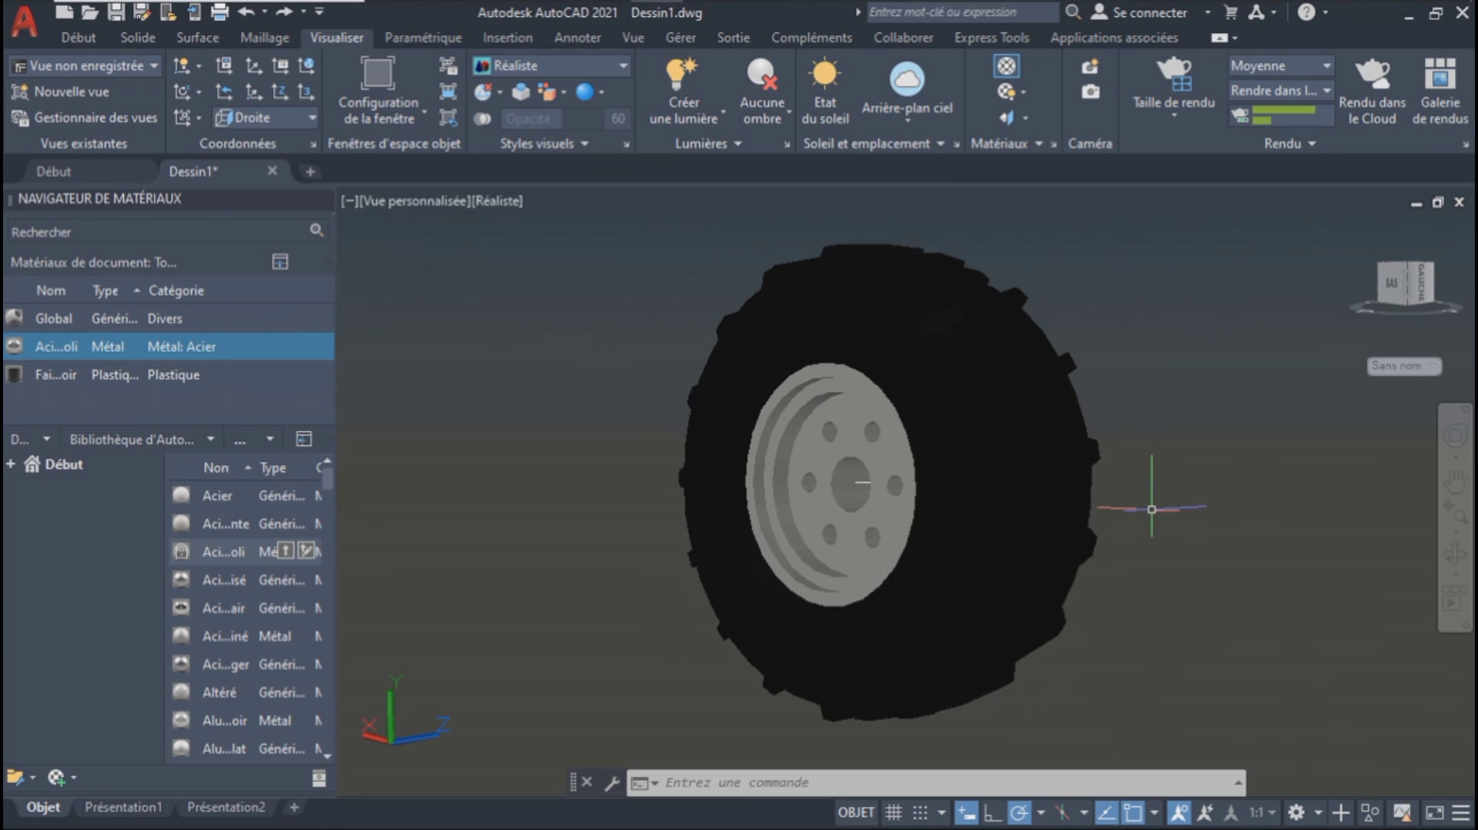
{"action": "type", "text": "re"}
{"action": "type", "text": "du"}
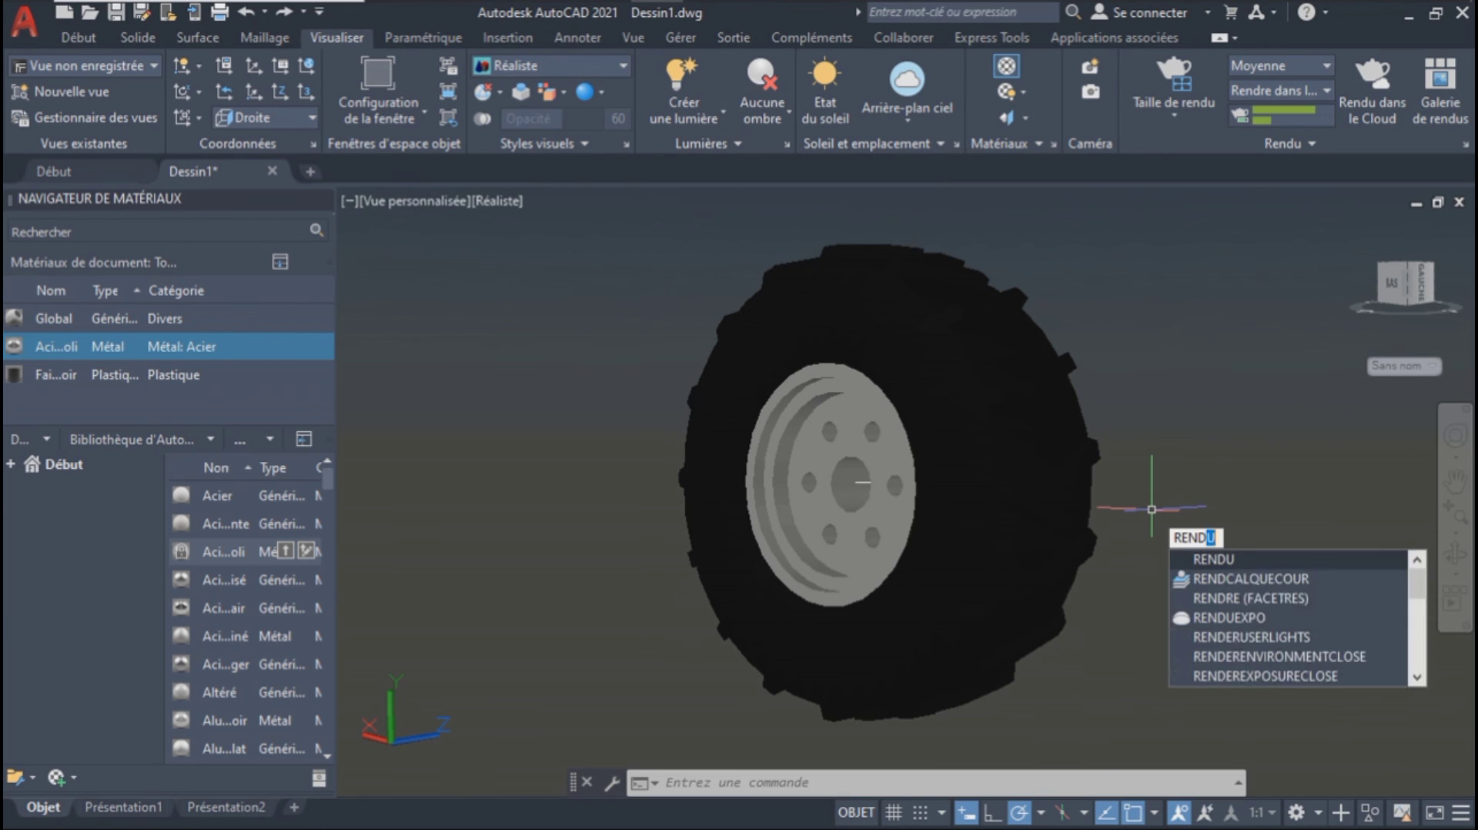
{"action": "key", "text": "Return"}
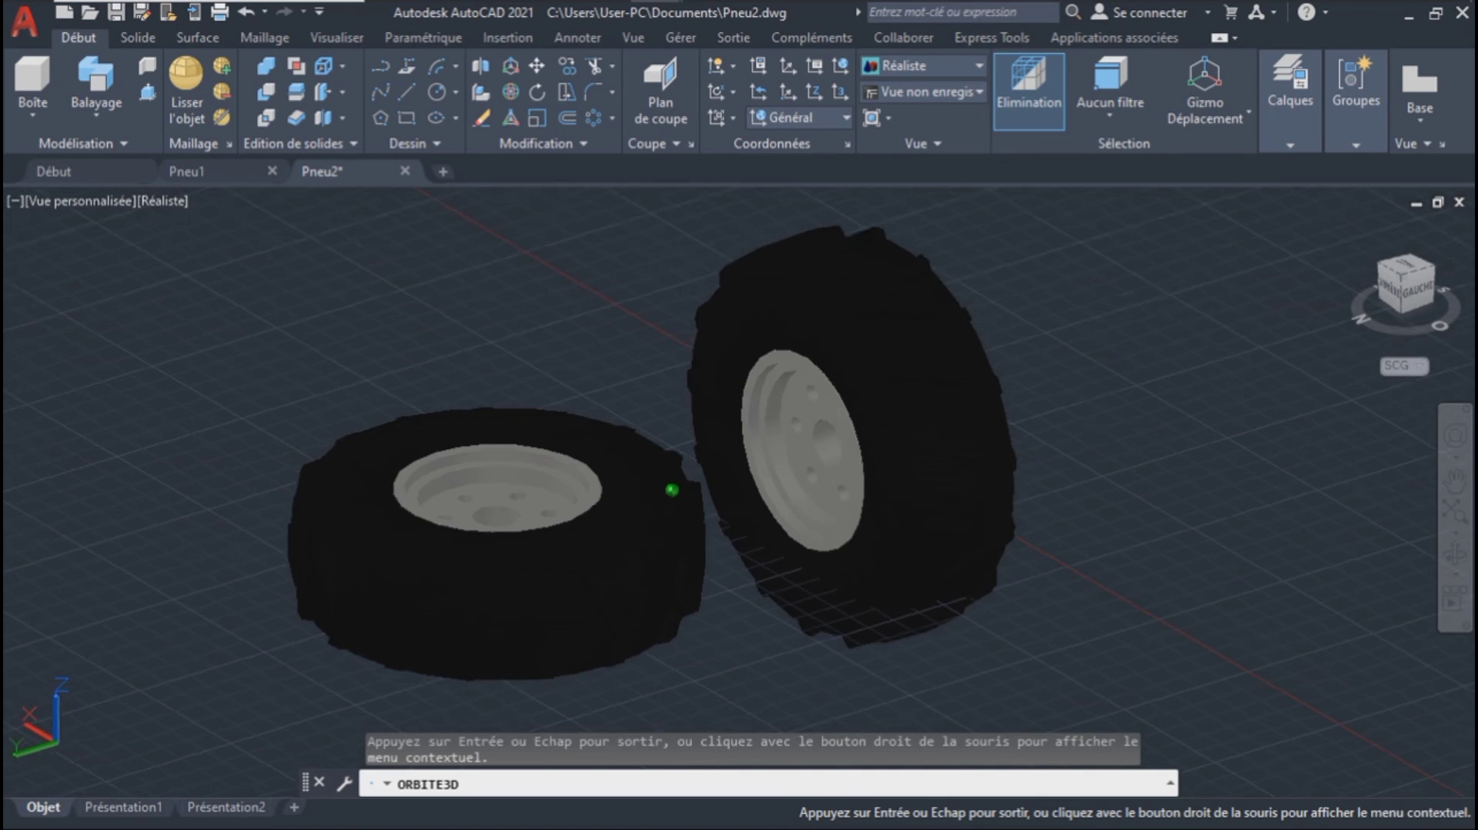
Step: Reposition the ground plane beneath the standing and lying wheels in Pneu2.dwg, working from a low side view
{"action": "left_click_drag", "start_coordinate": [673, 490], "coordinate": [692, 385]}
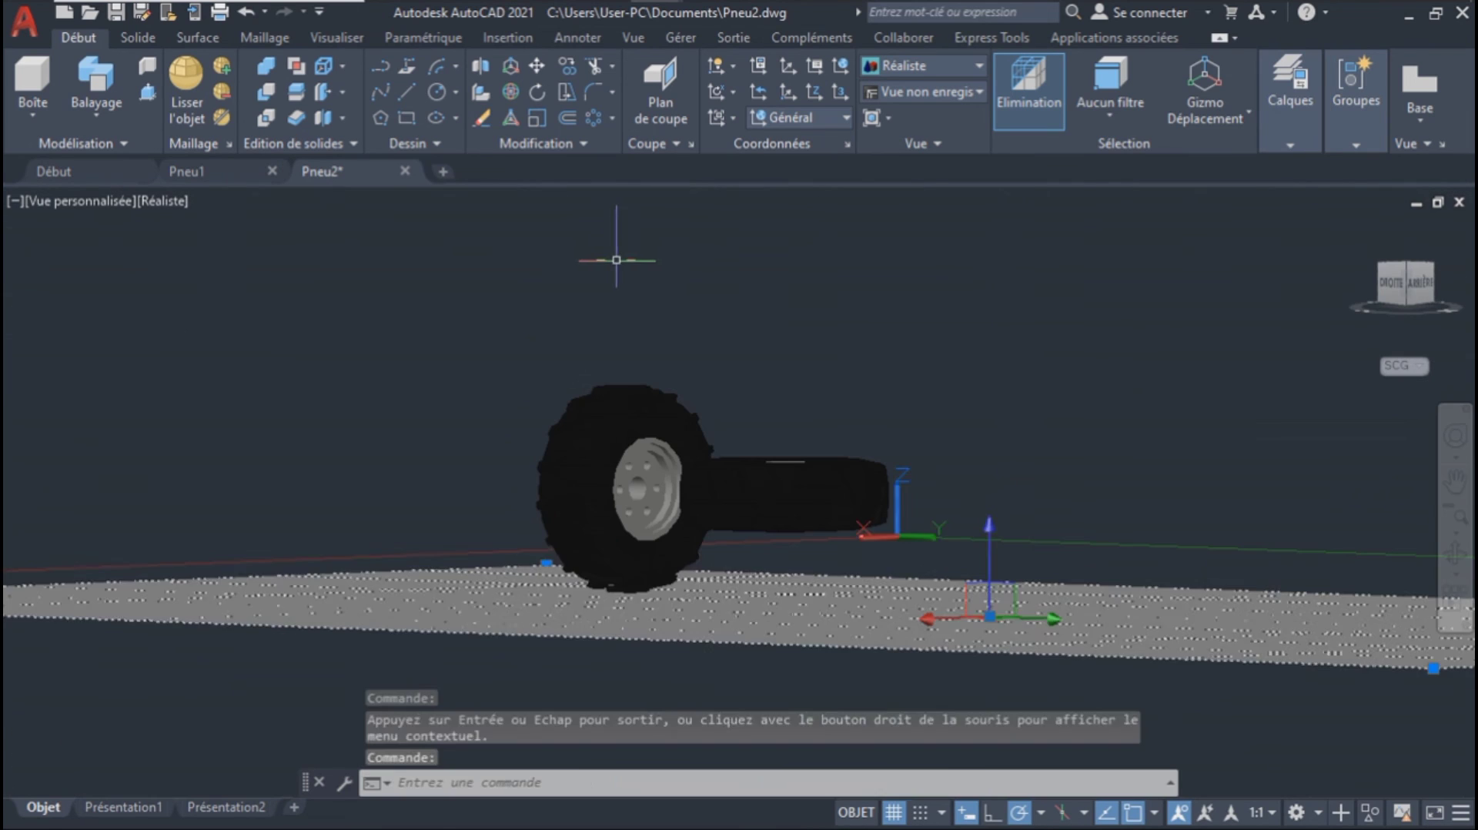
{"action": "left_click", "coordinate": [947, 608]}
{"action": "left_click", "coordinate": [1006, 581]}
{"action": "type", "text": "1"}
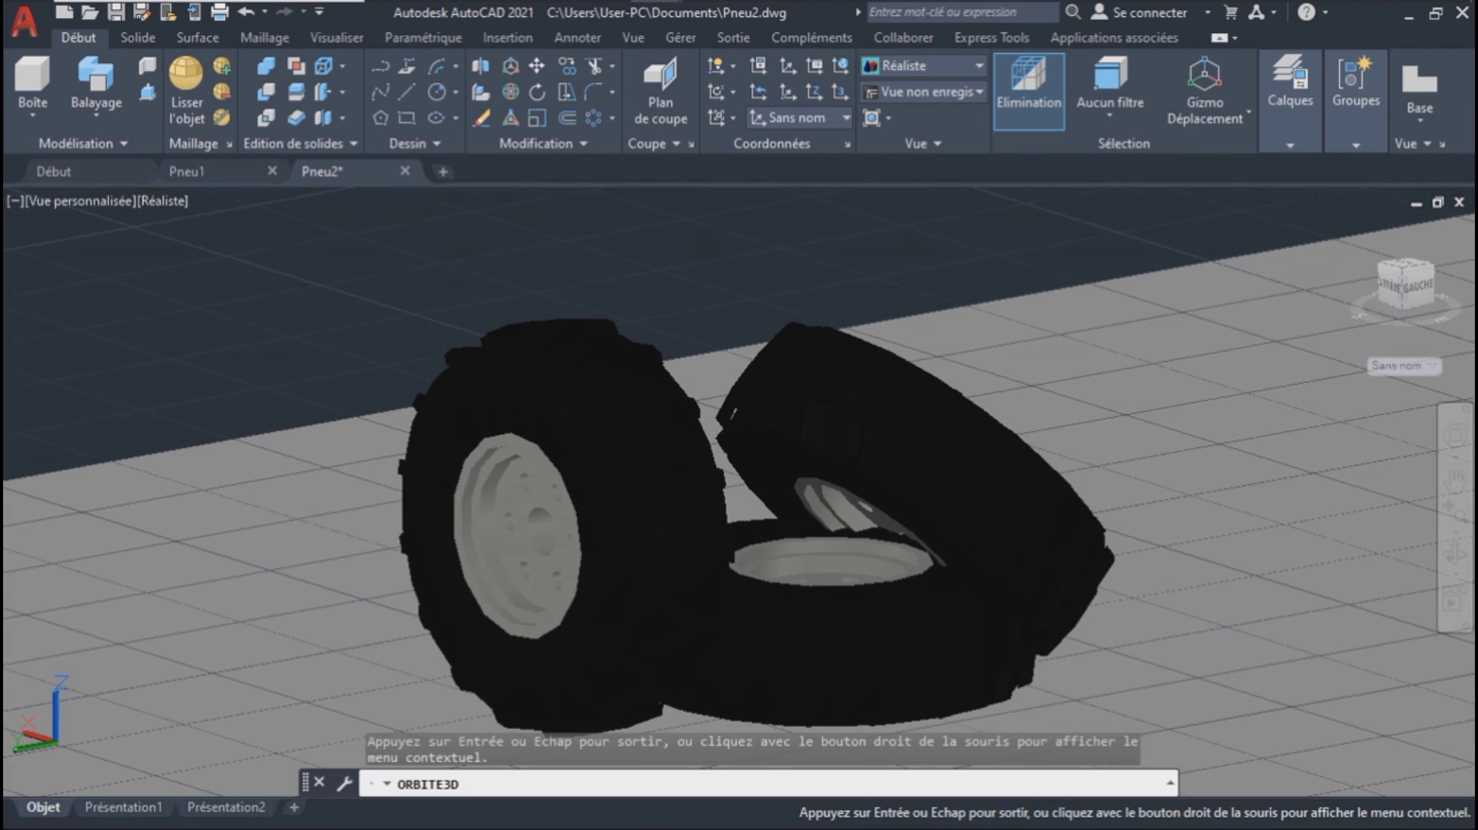
Step: Render the tilted and standing wheels on the ground plane against the sky background and close the render
{"action": "key", "text": "Escape"}
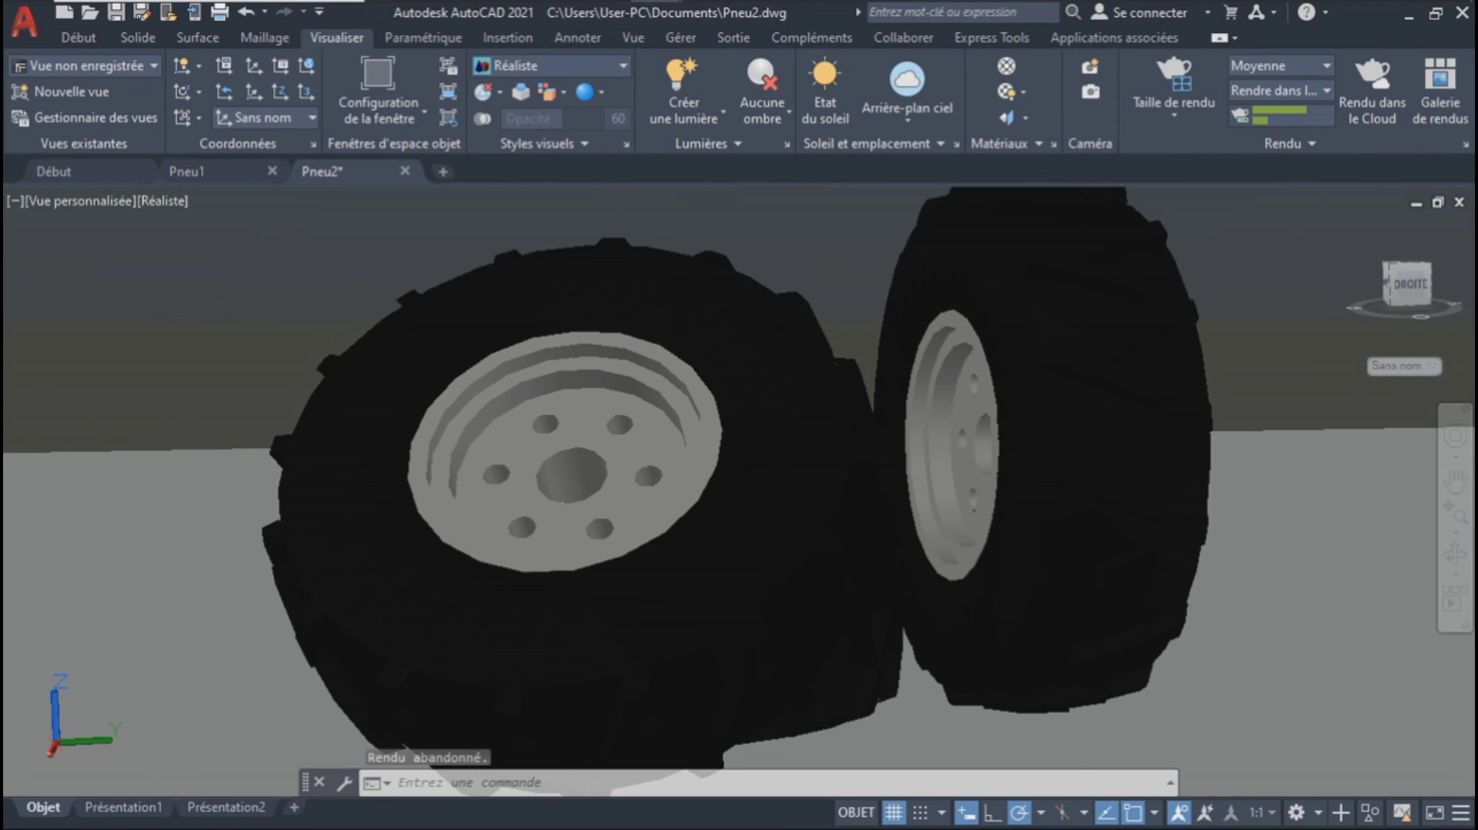
{"action": "type", "text": "EC"}
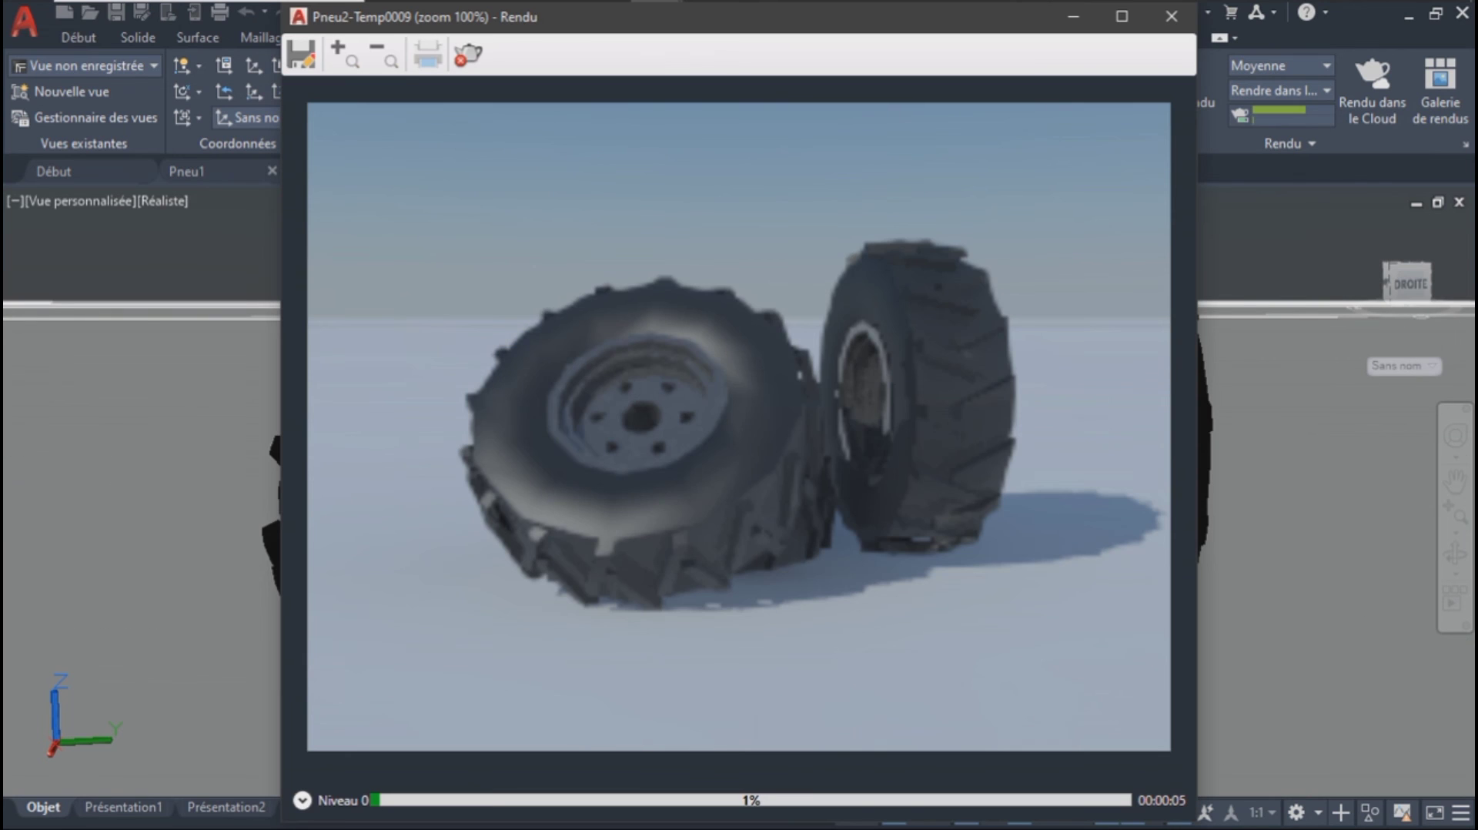
{"action": "key", "text": "Escape"}
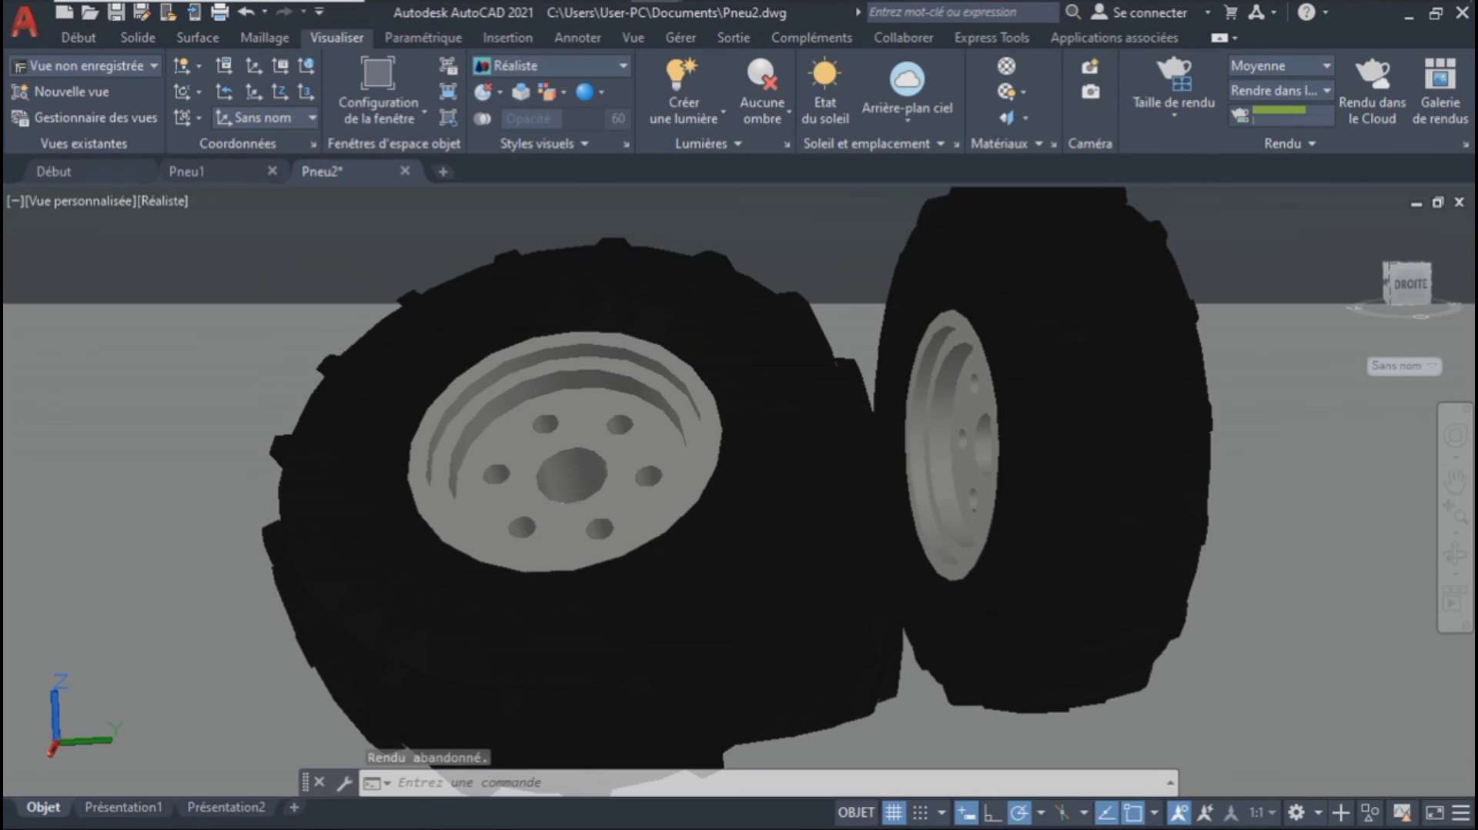